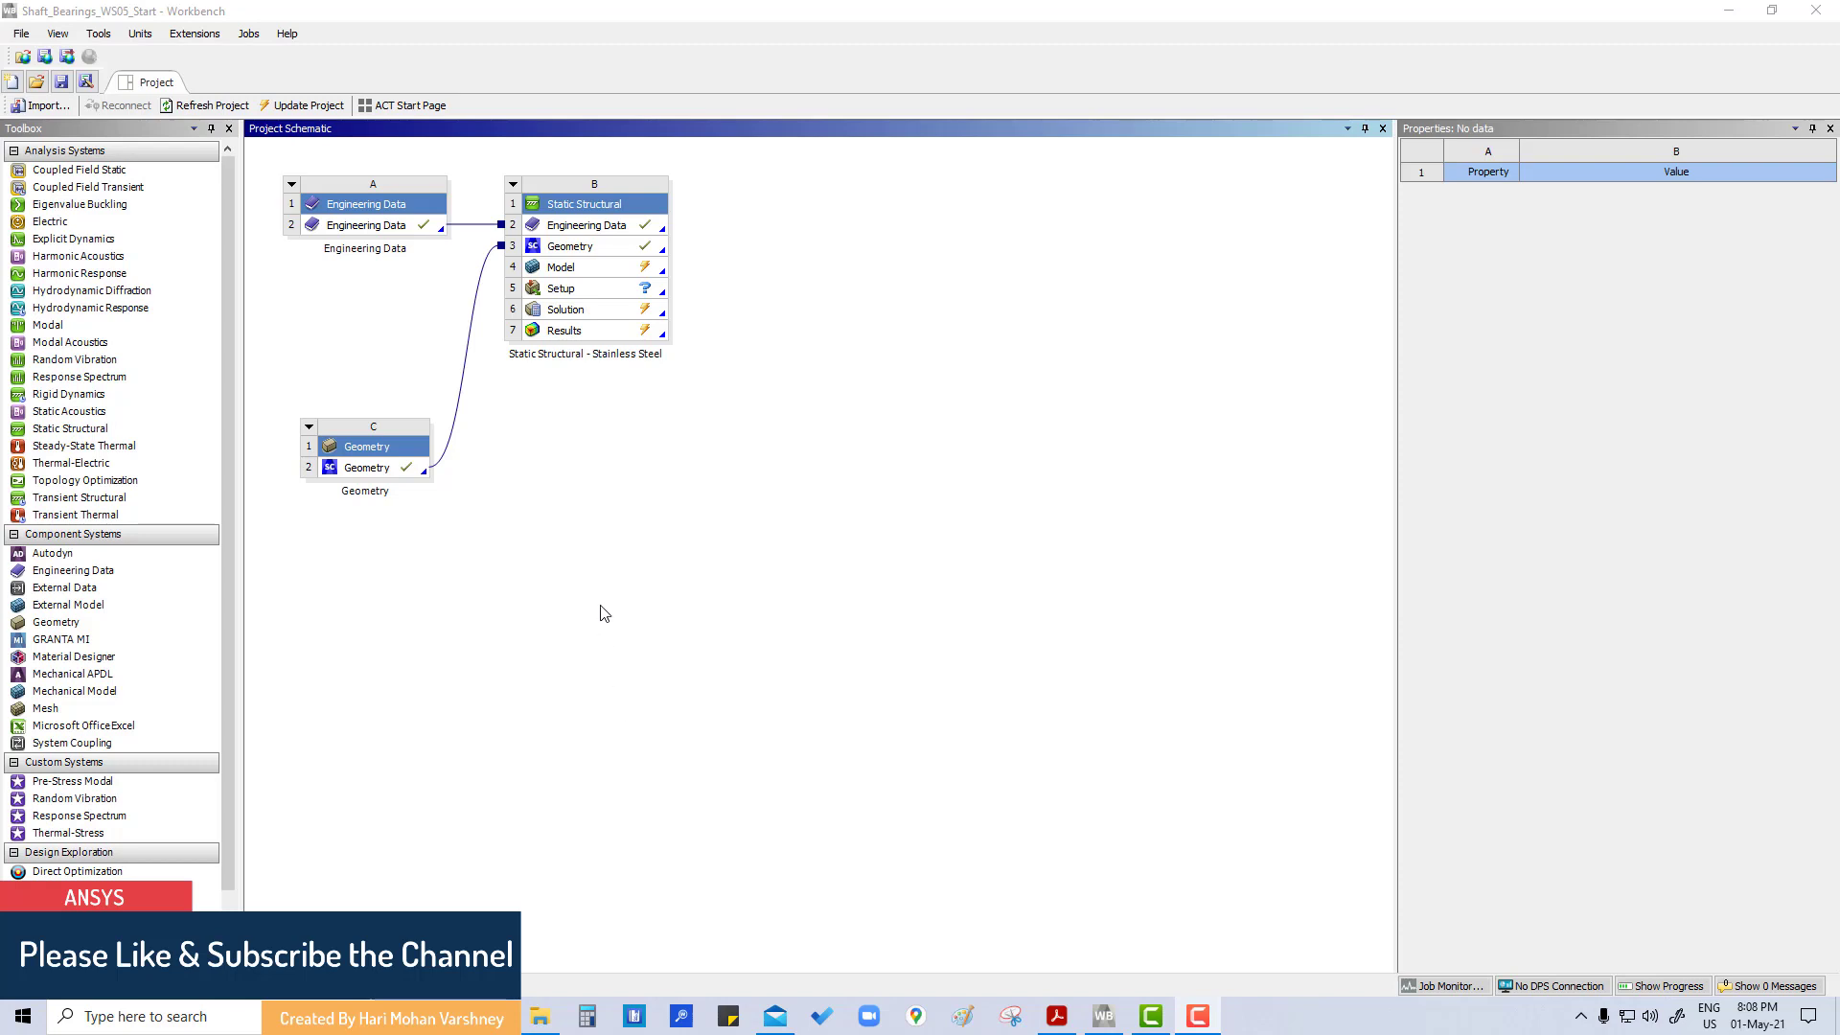
# Open the model of the Static Structural - Stainless Steel system in Mechanical.
pyautogui.doubleClick(566, 267)
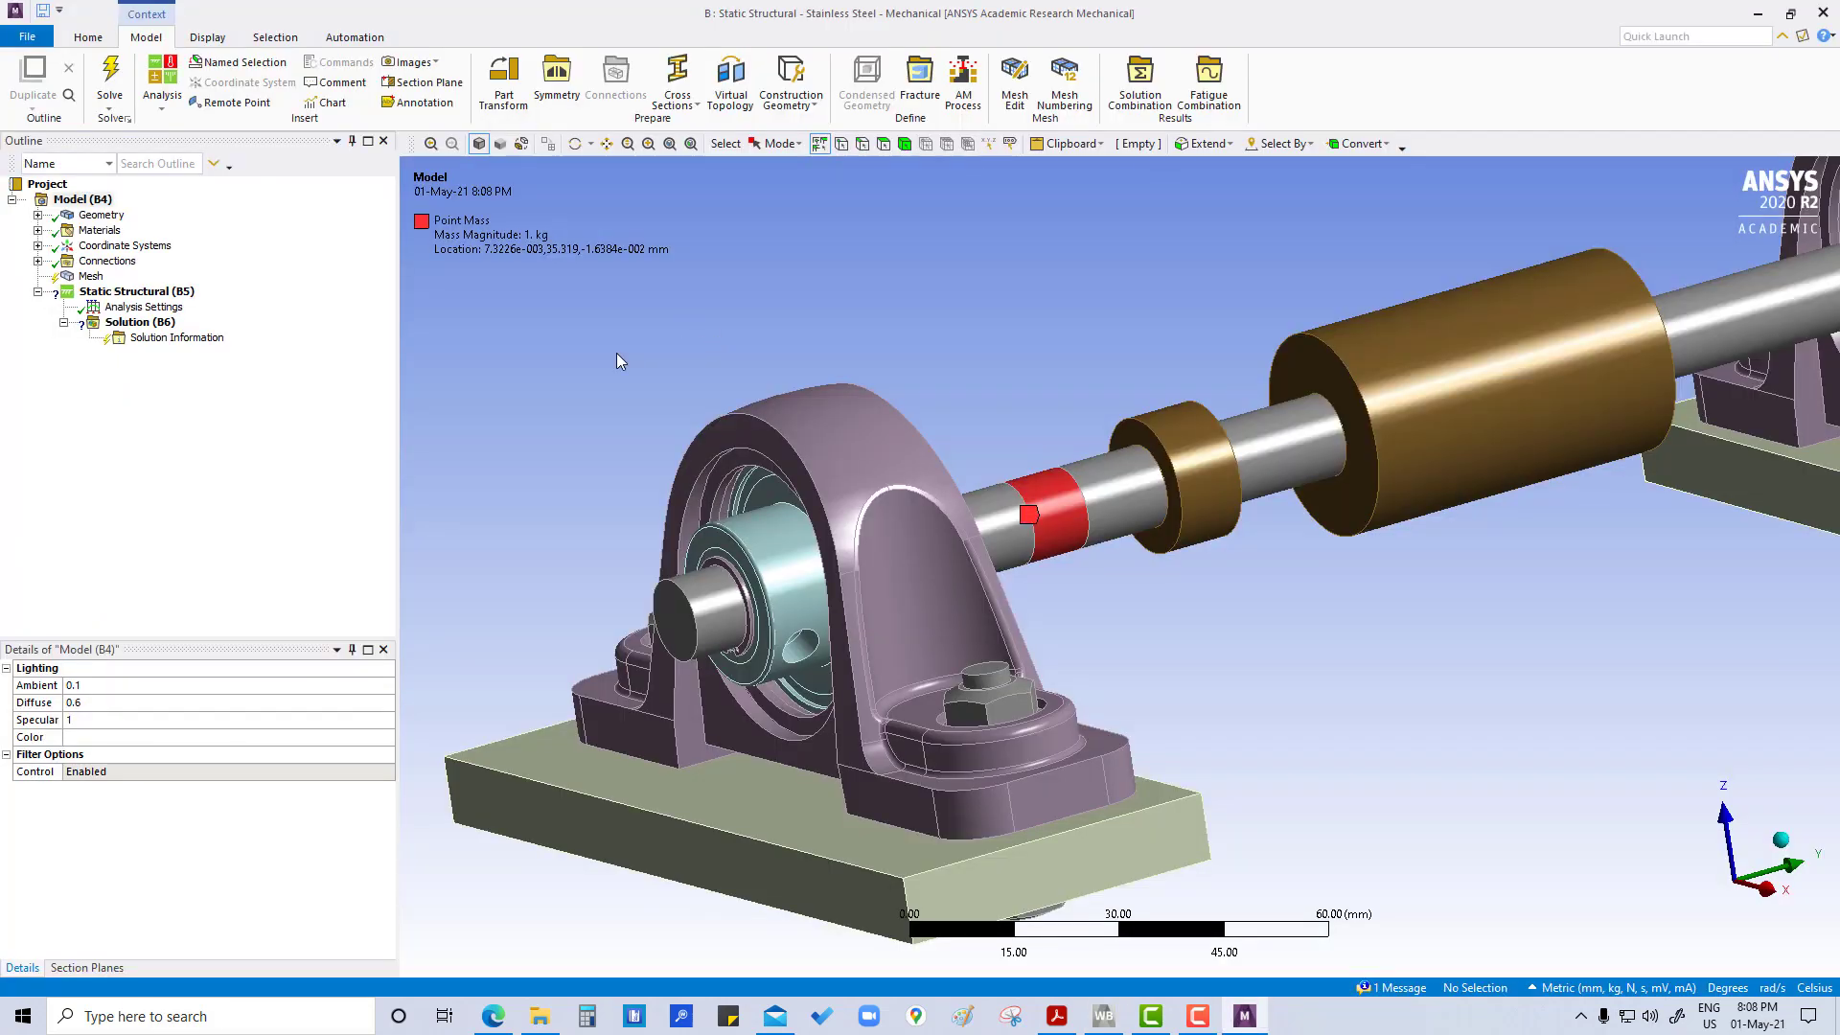
pyautogui.scroll(-2, 870, 405)
pyautogui.scroll(-3, 871, 405)
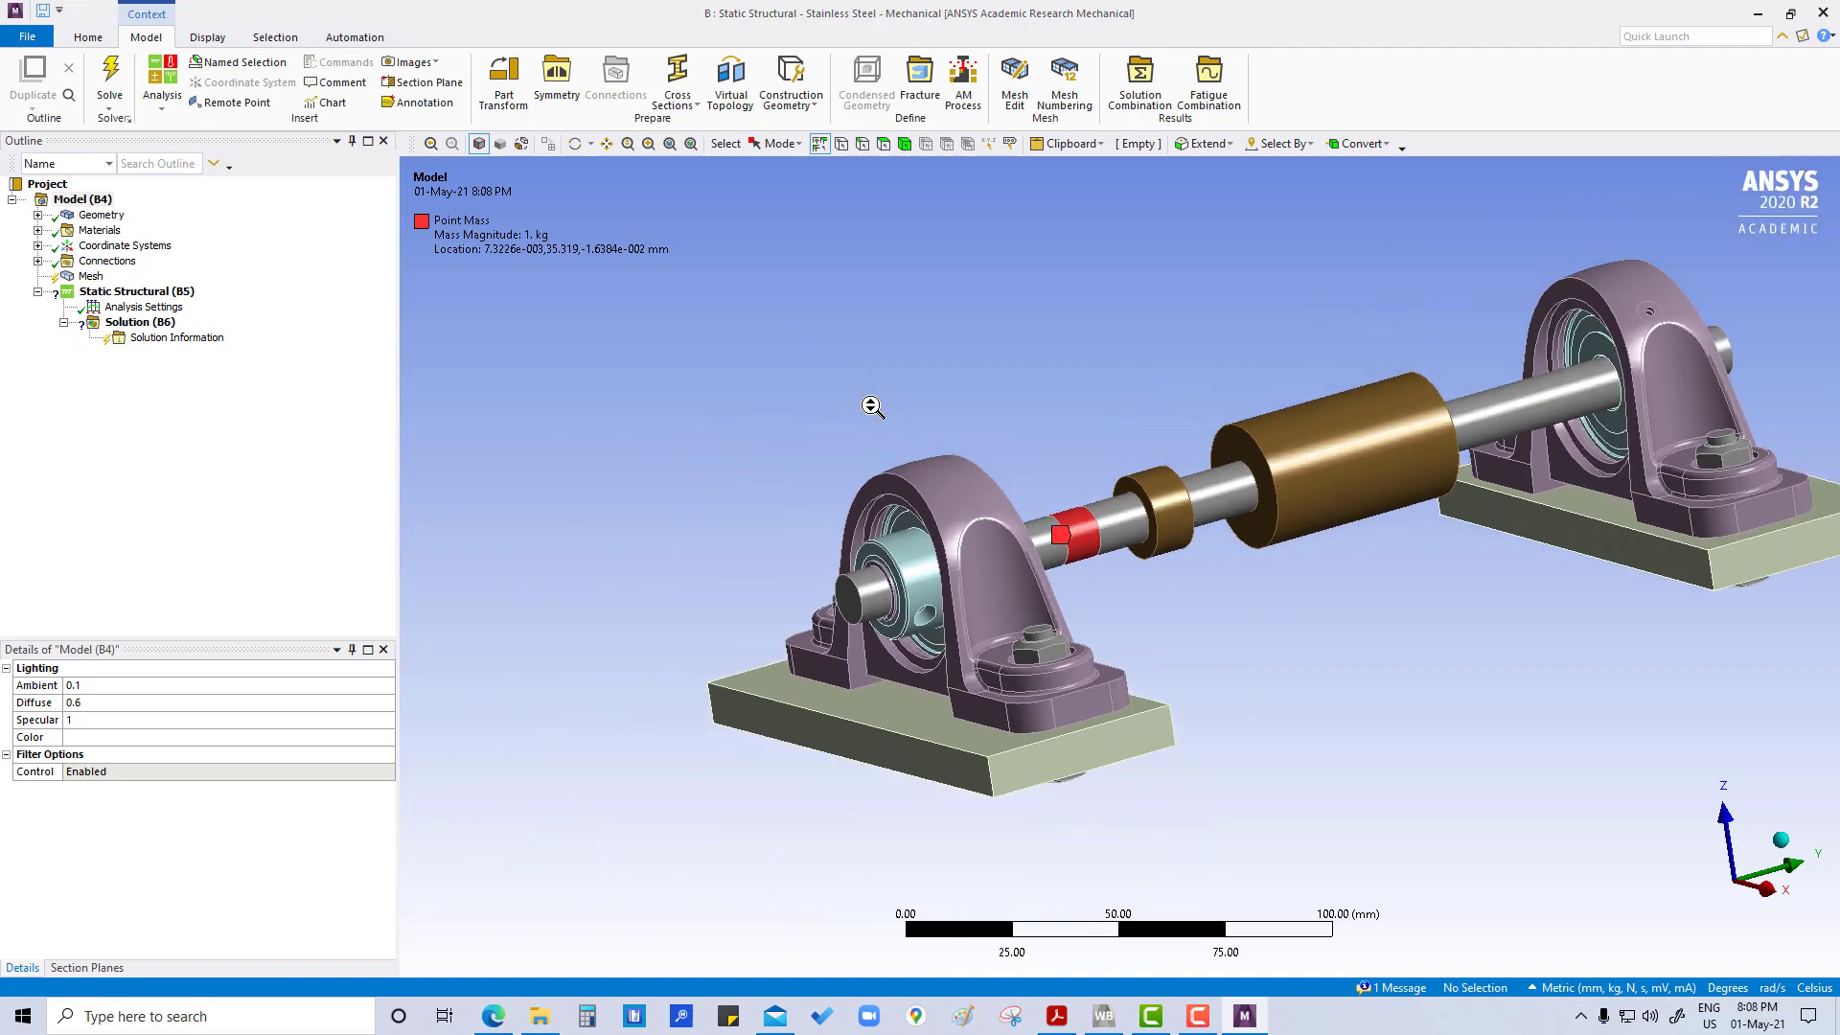
pyautogui.moveTo(1063, 454); pyautogui.dragTo(1207, 499, button='middle')
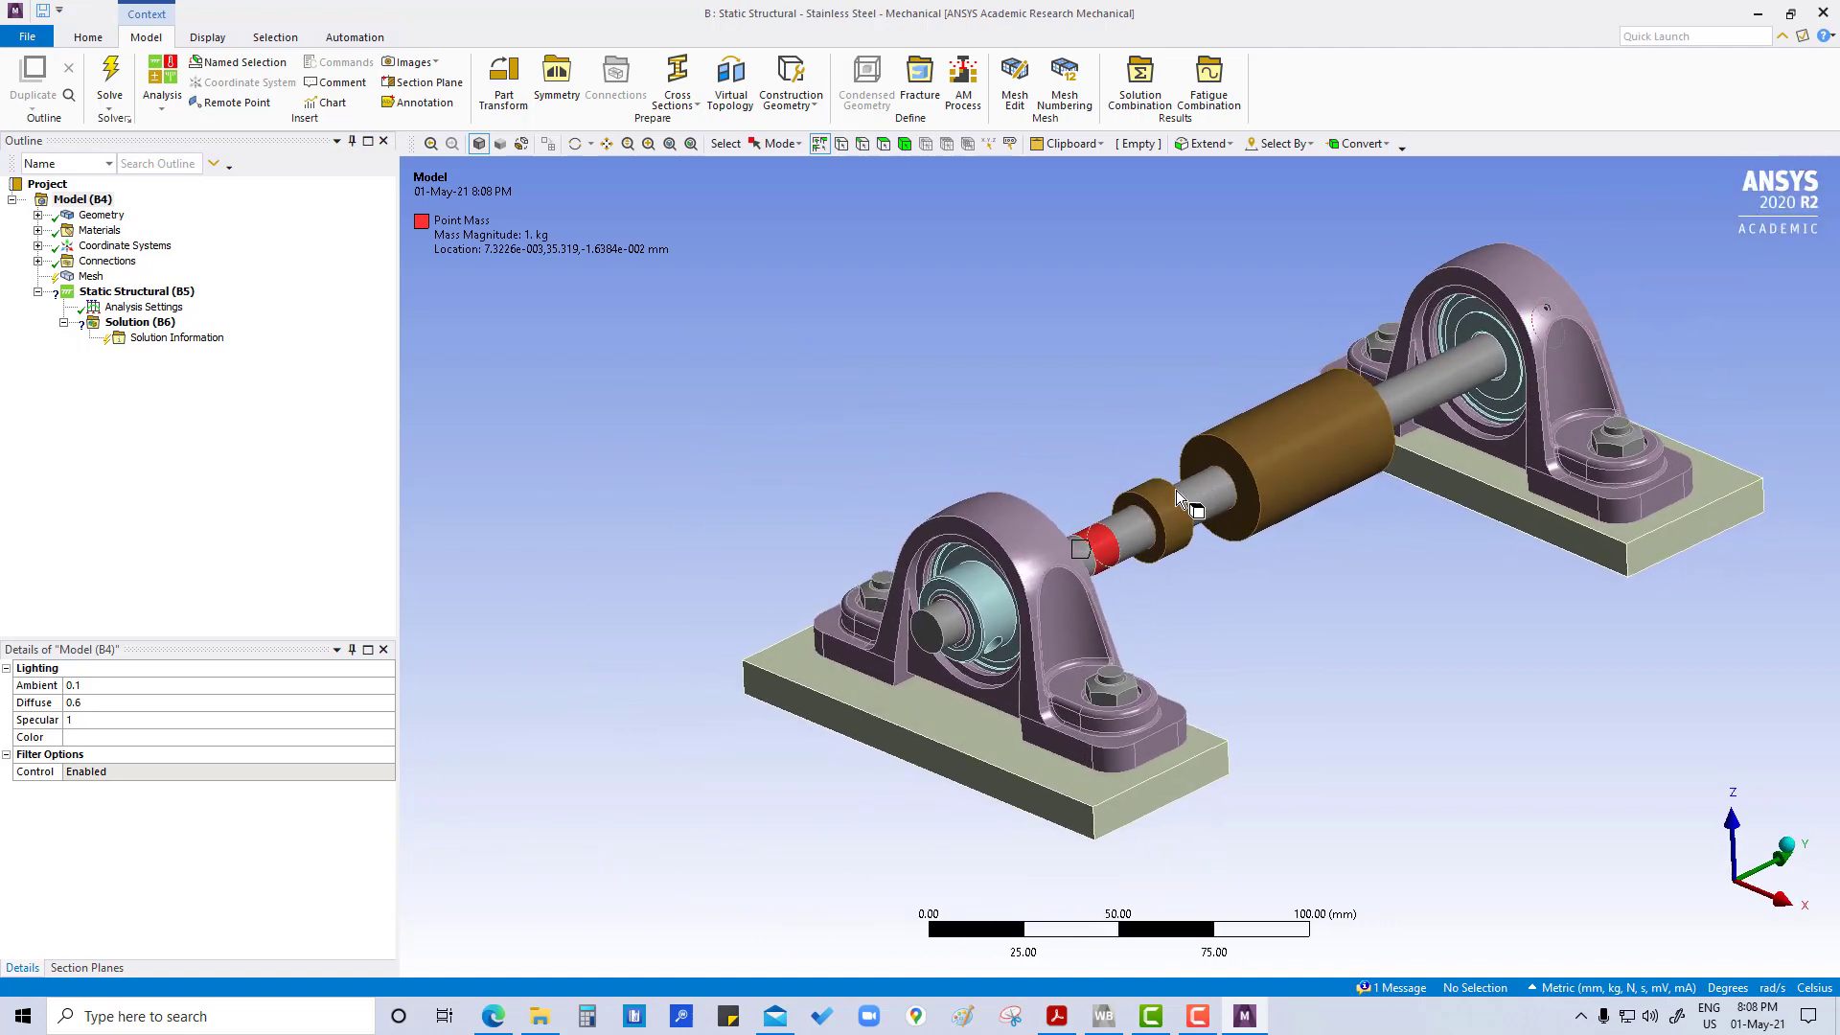
# Examine the bearing, housing and ring bodies listed under Geometry.
pyautogui.click(37, 214)
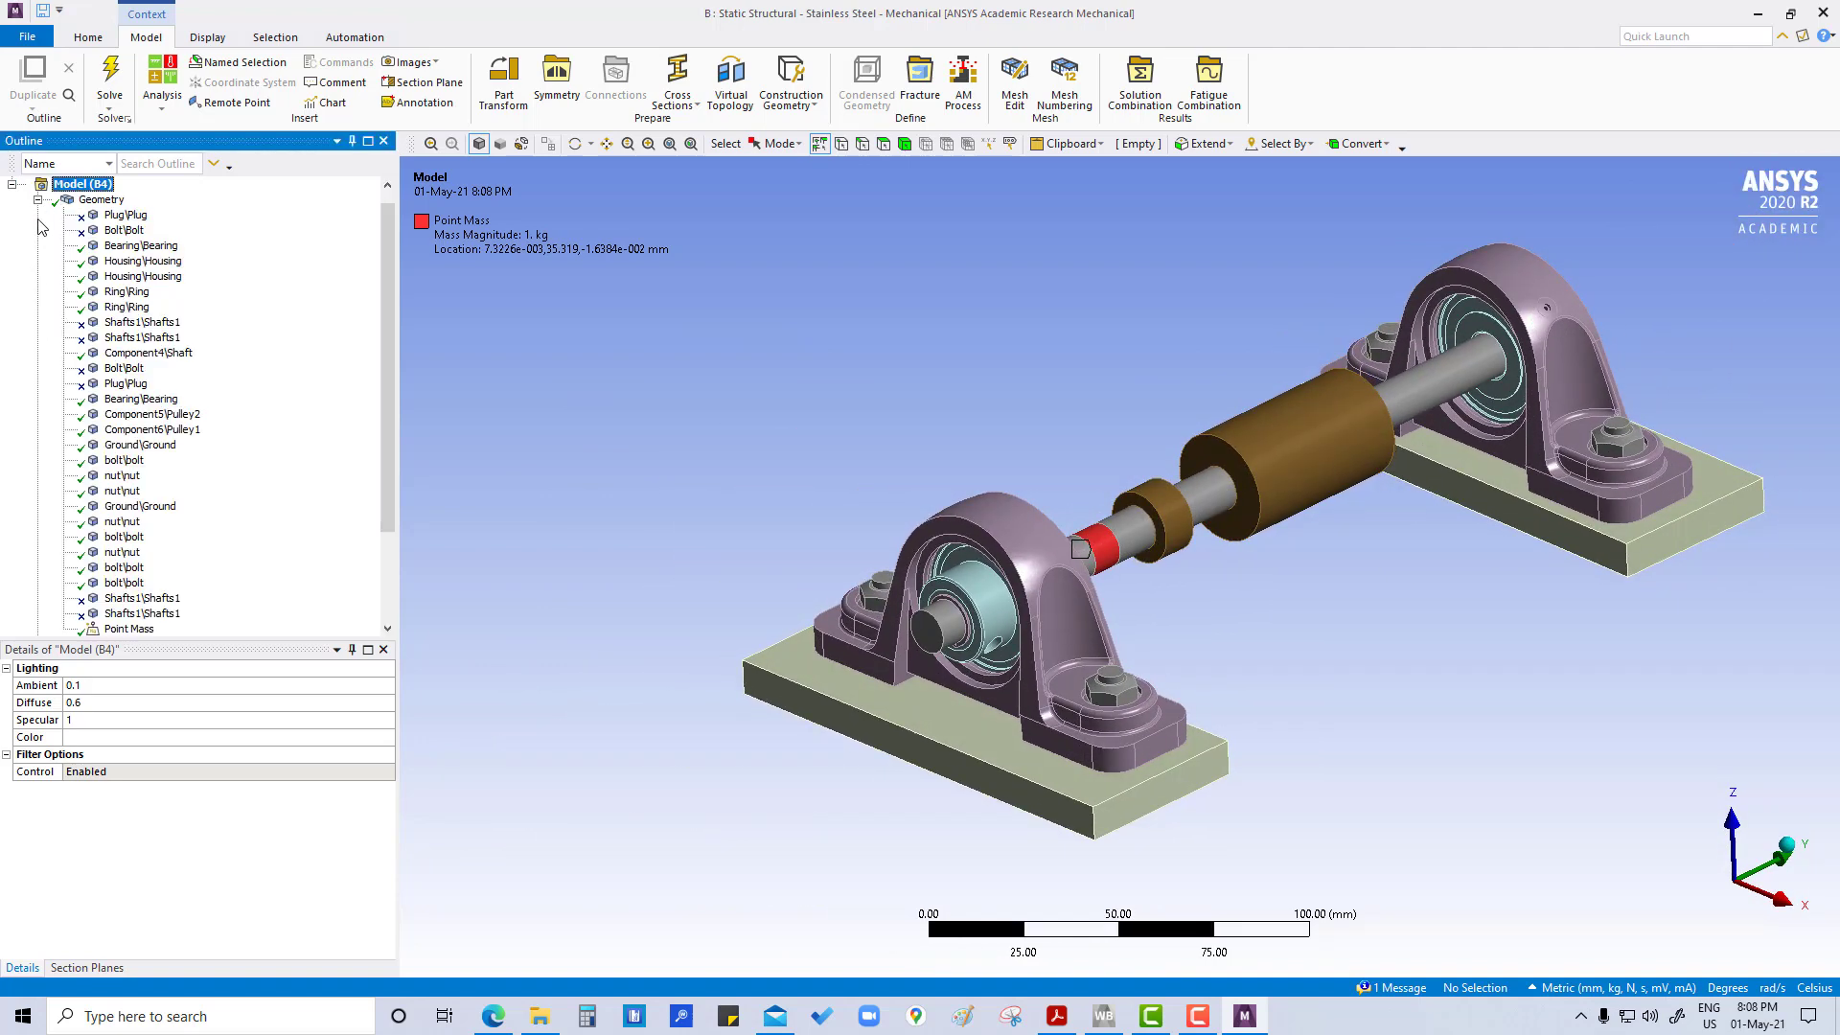
pyautogui.click(131, 246)
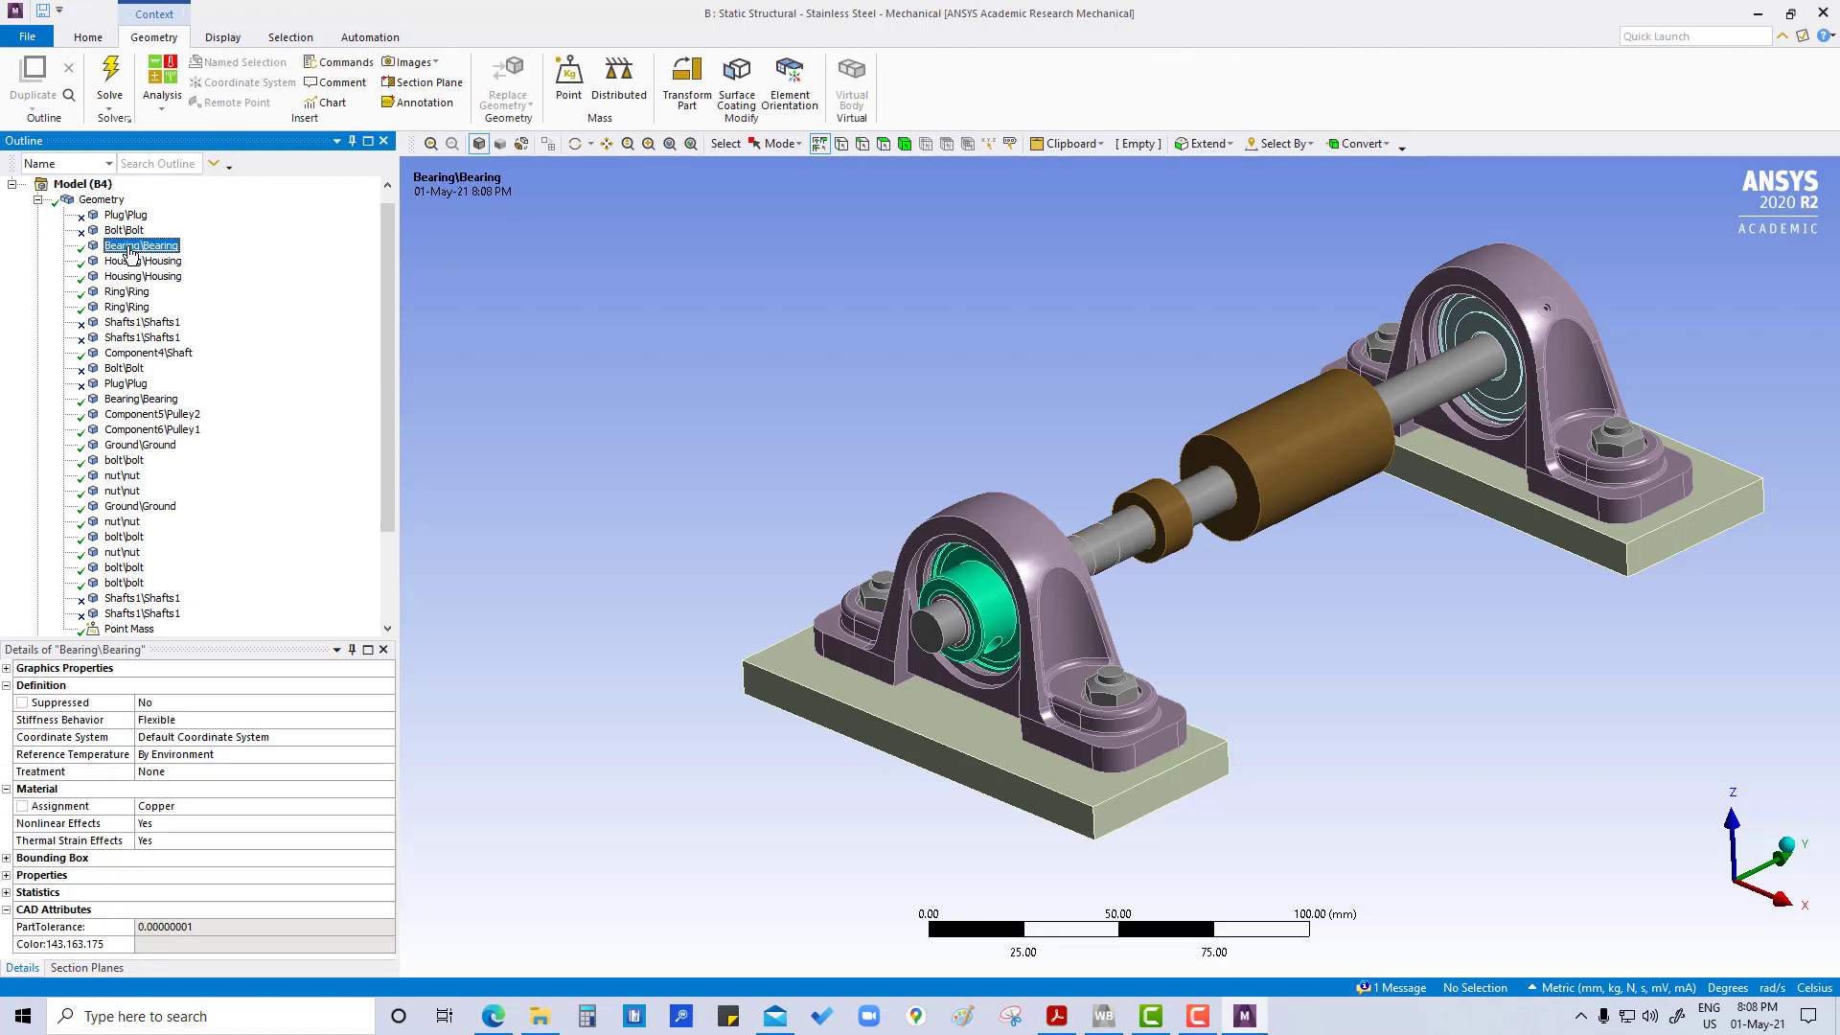
pyautogui.click(128, 262)
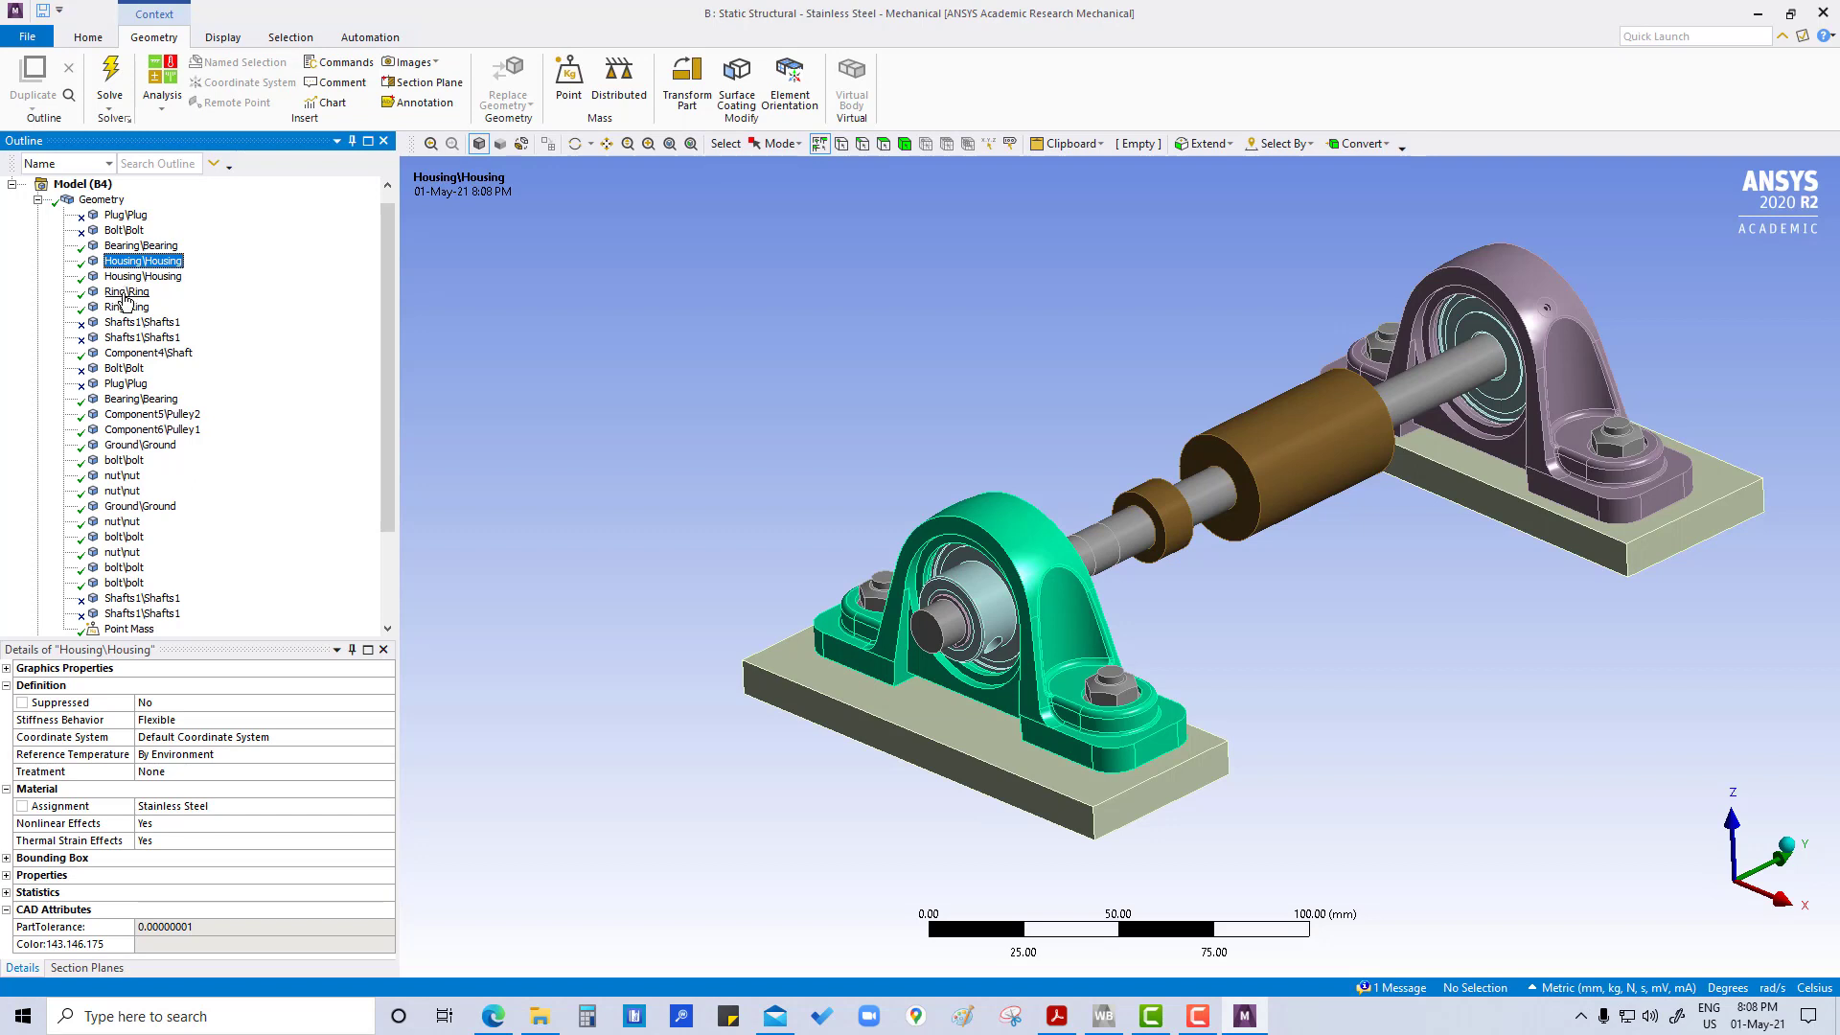
pyautogui.click(125, 293)
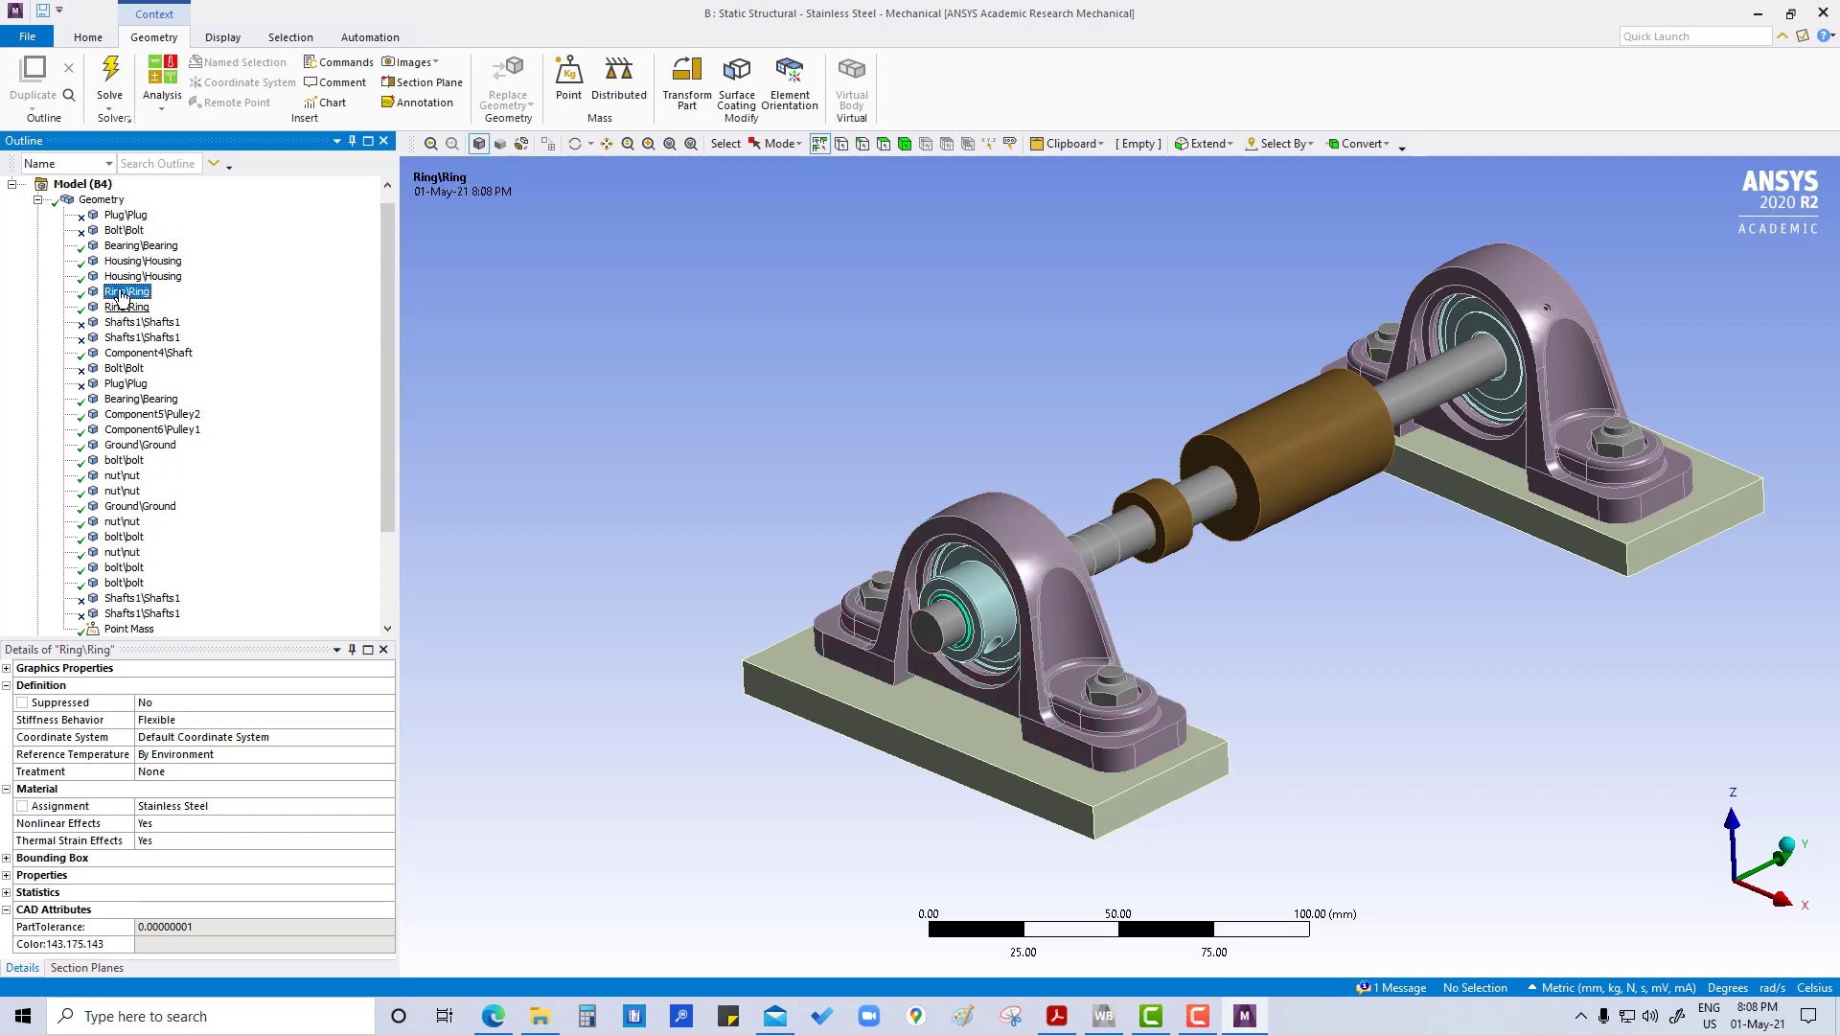
pyautogui.click(37, 199)
# Review the defined materials and the model's coordinate systems, including the user-defined Coordinate System.
pyautogui.click(37, 230)
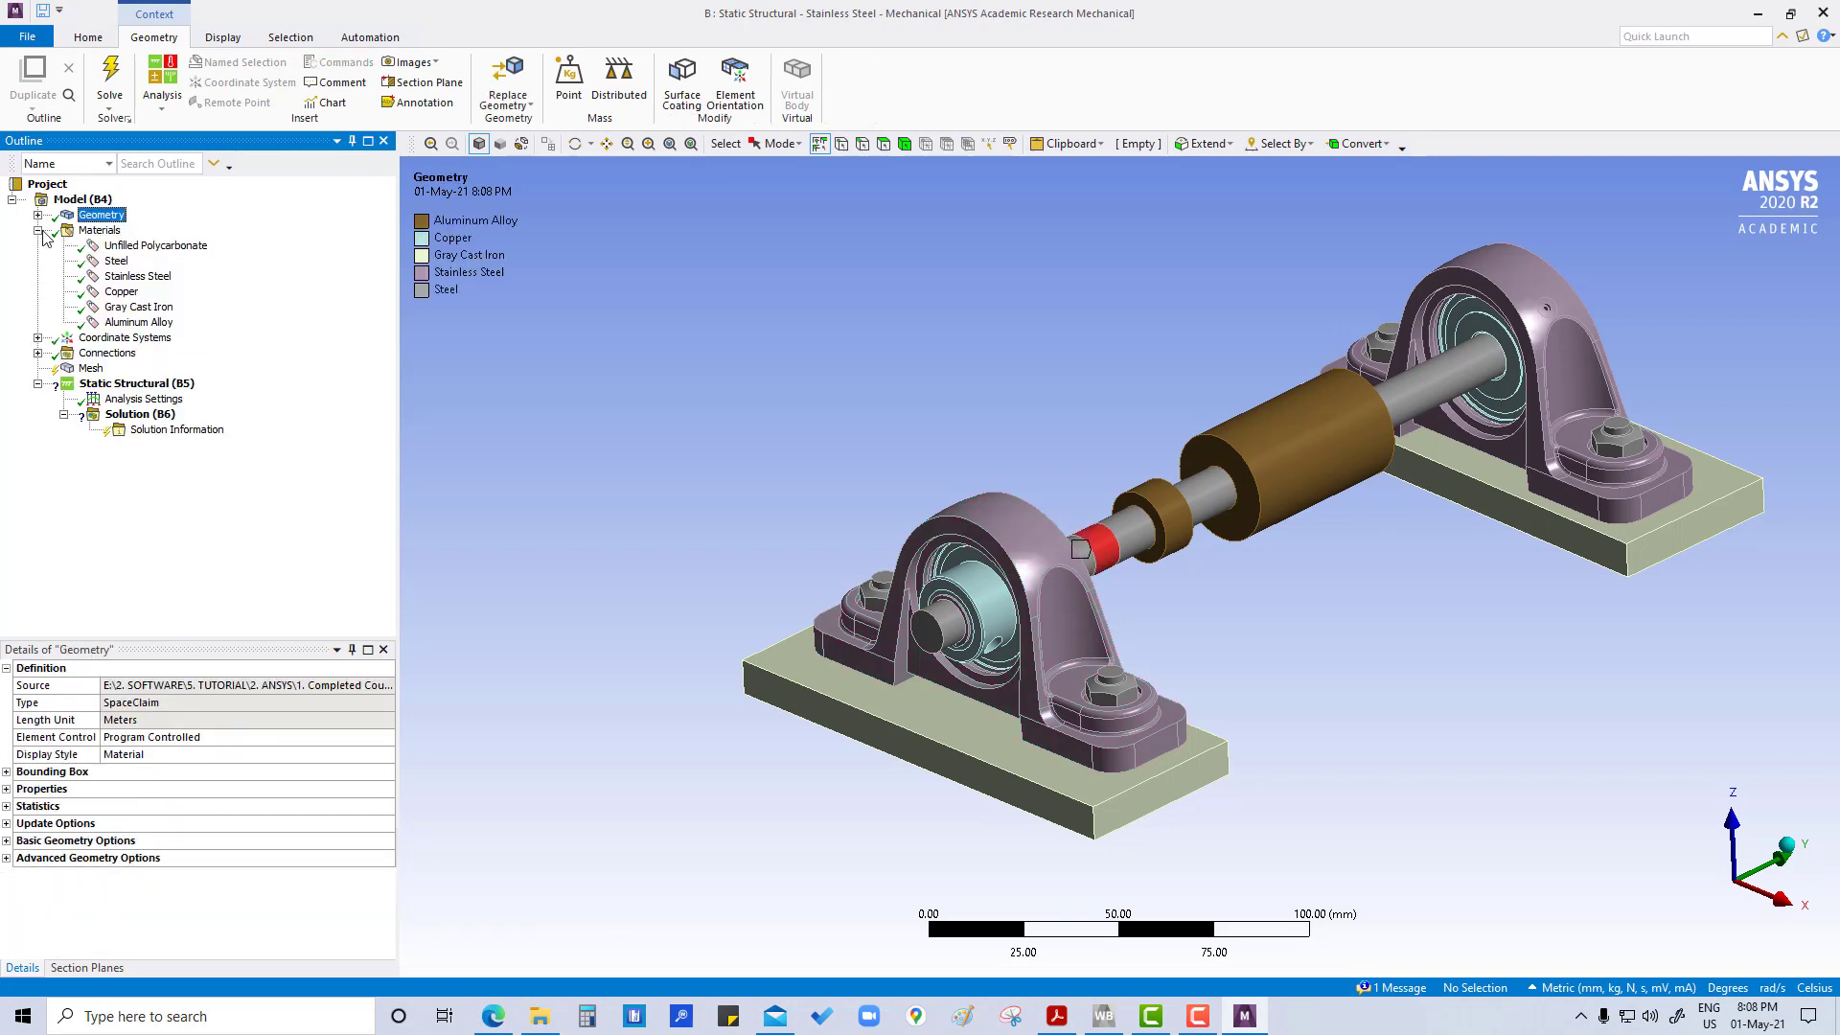
pyautogui.click(37, 230)
pyautogui.click(37, 245)
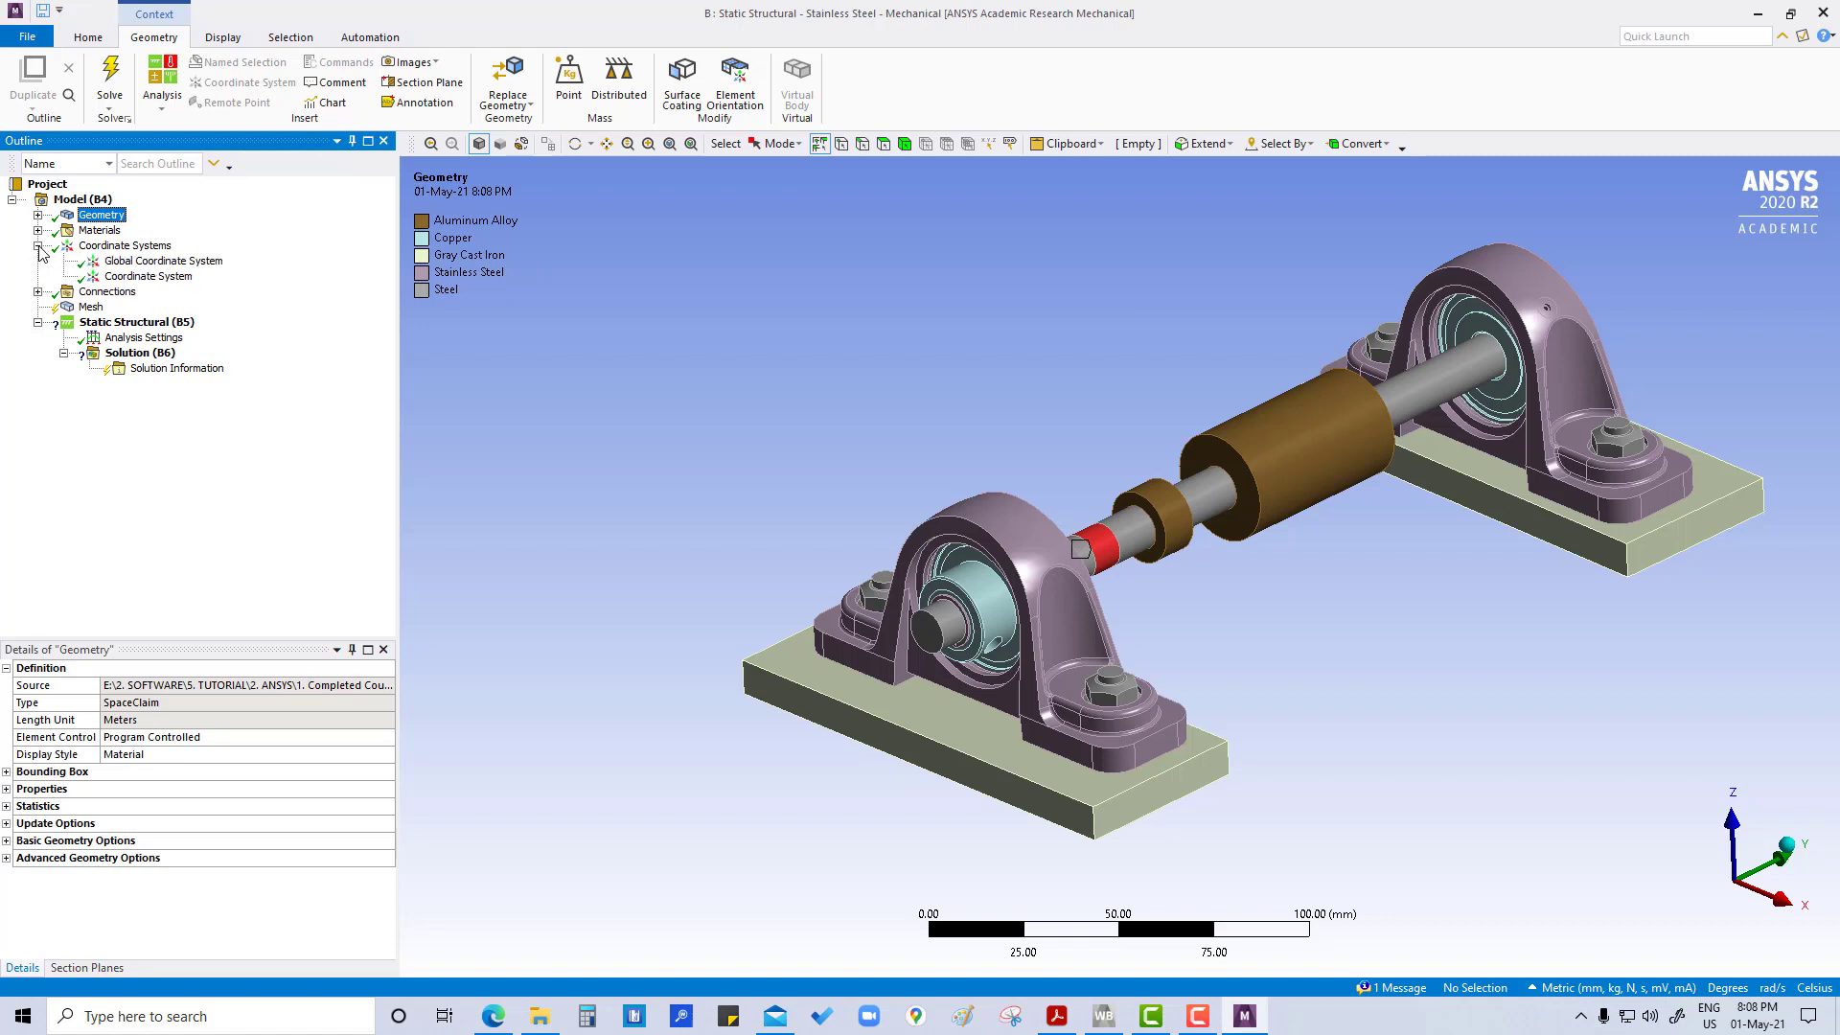
pyautogui.click(134, 277)
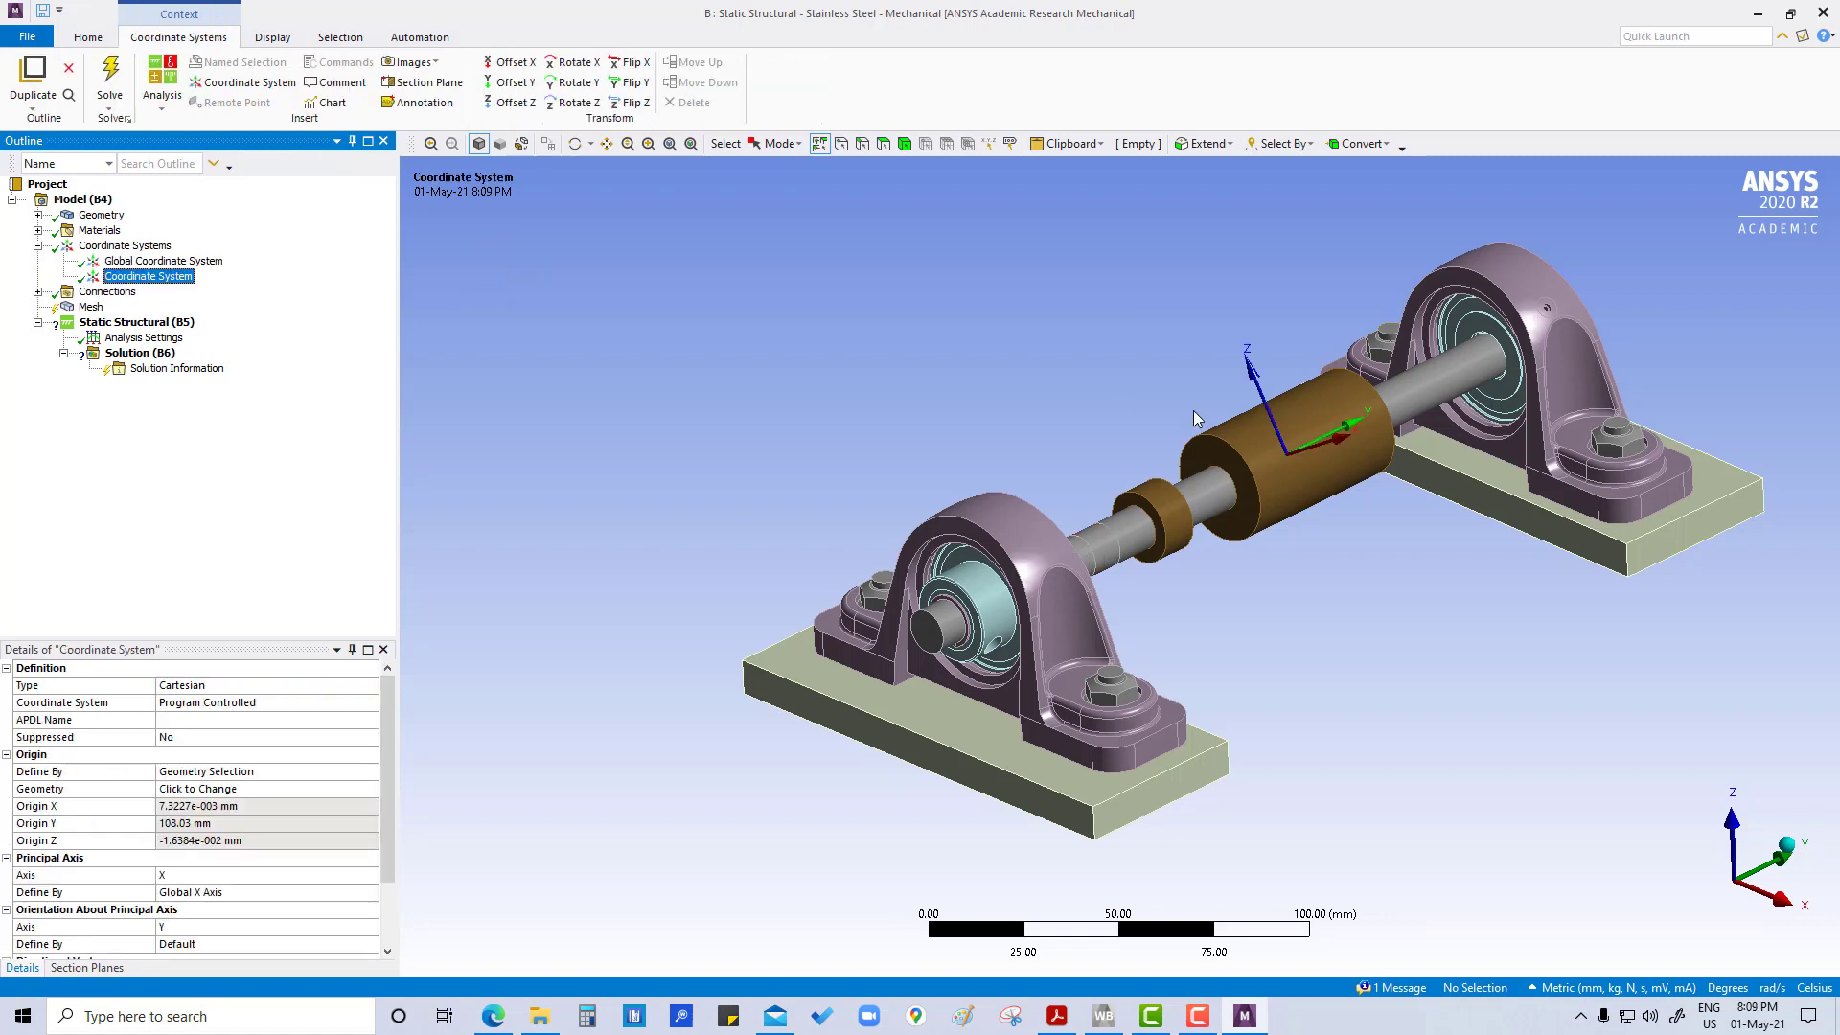
pyautogui.click(37, 245)
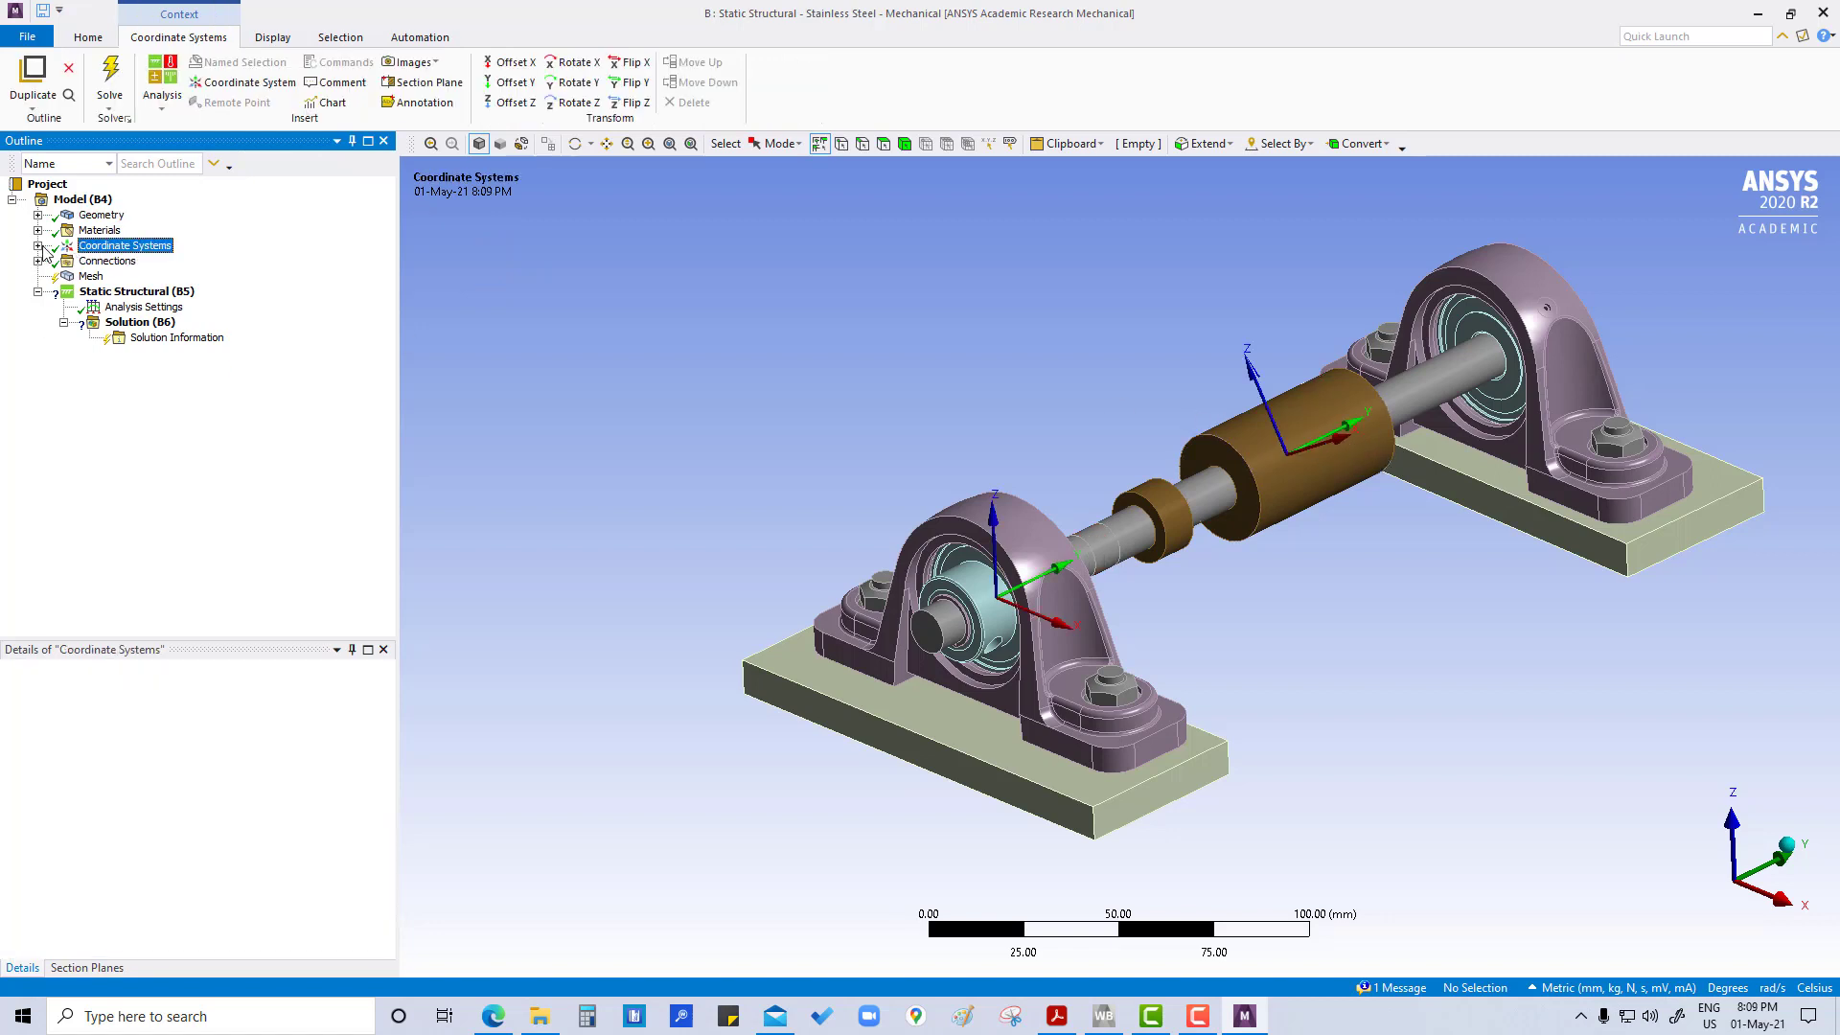
# Examine the list of contact regions under Connections and view the bearing and shaft assembly from several sides.
pyautogui.click(38, 261)
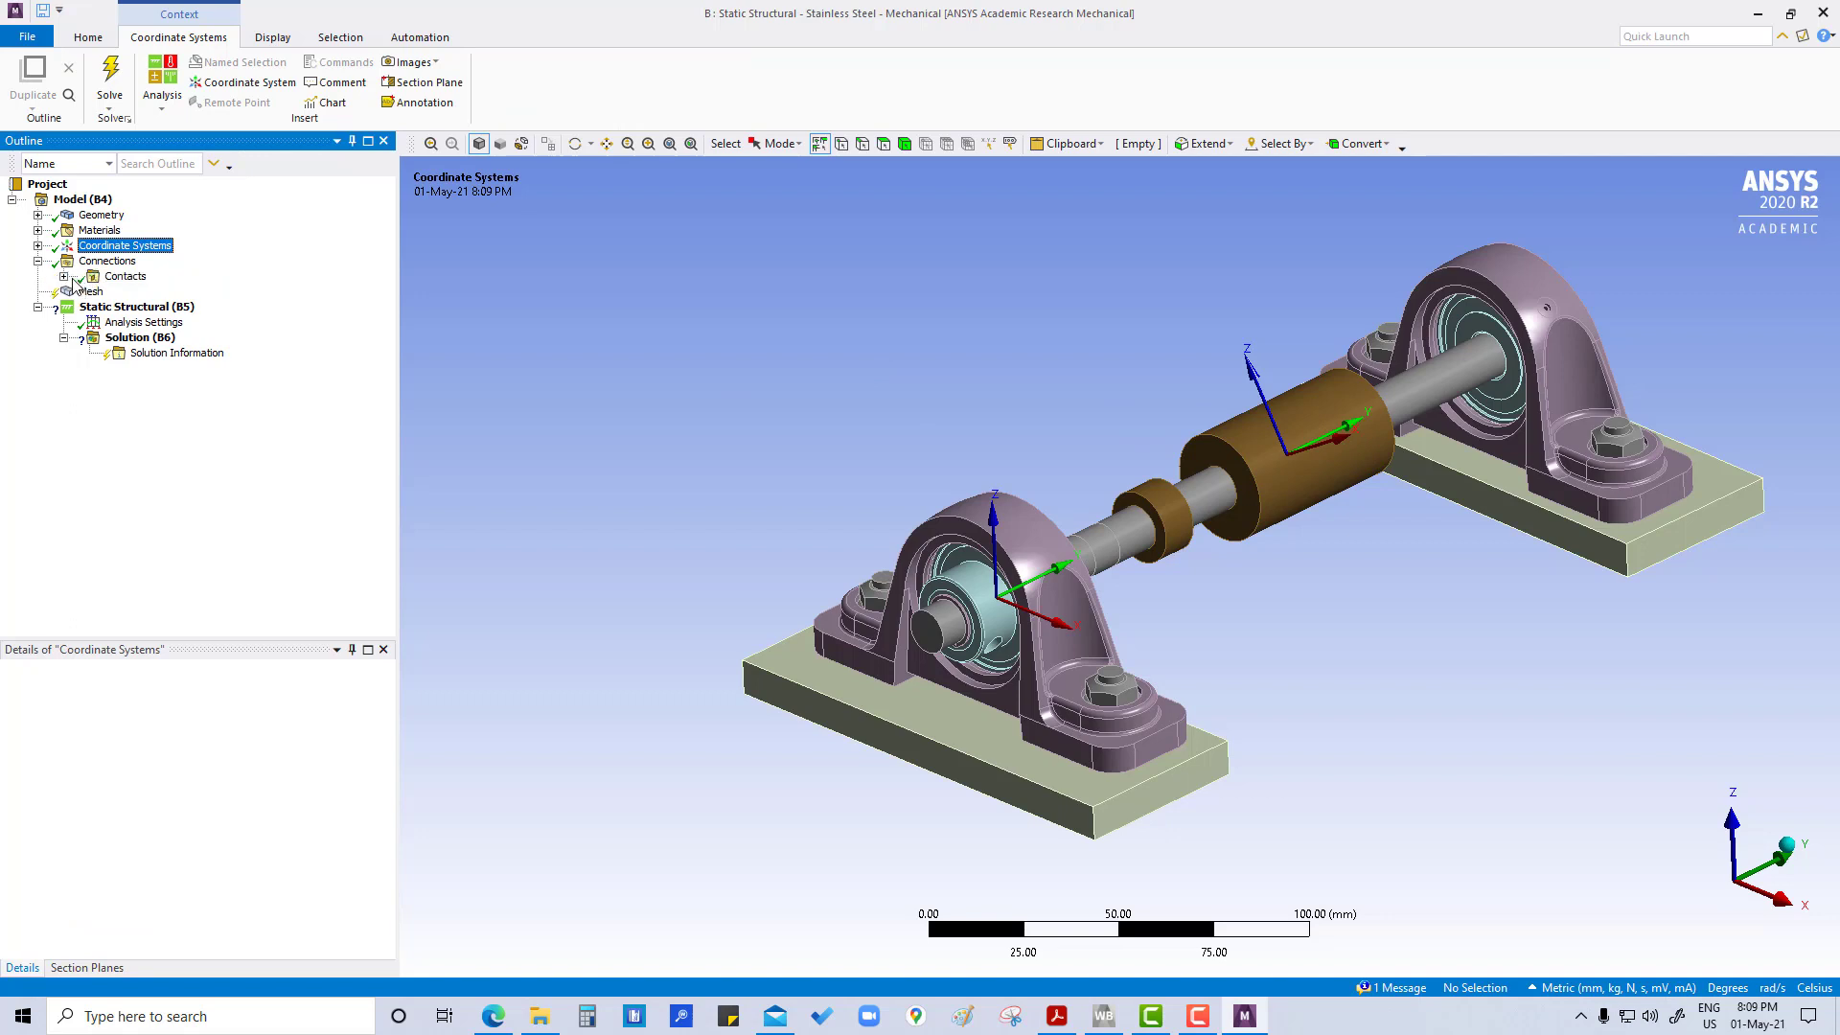
pyautogui.click(63, 277)
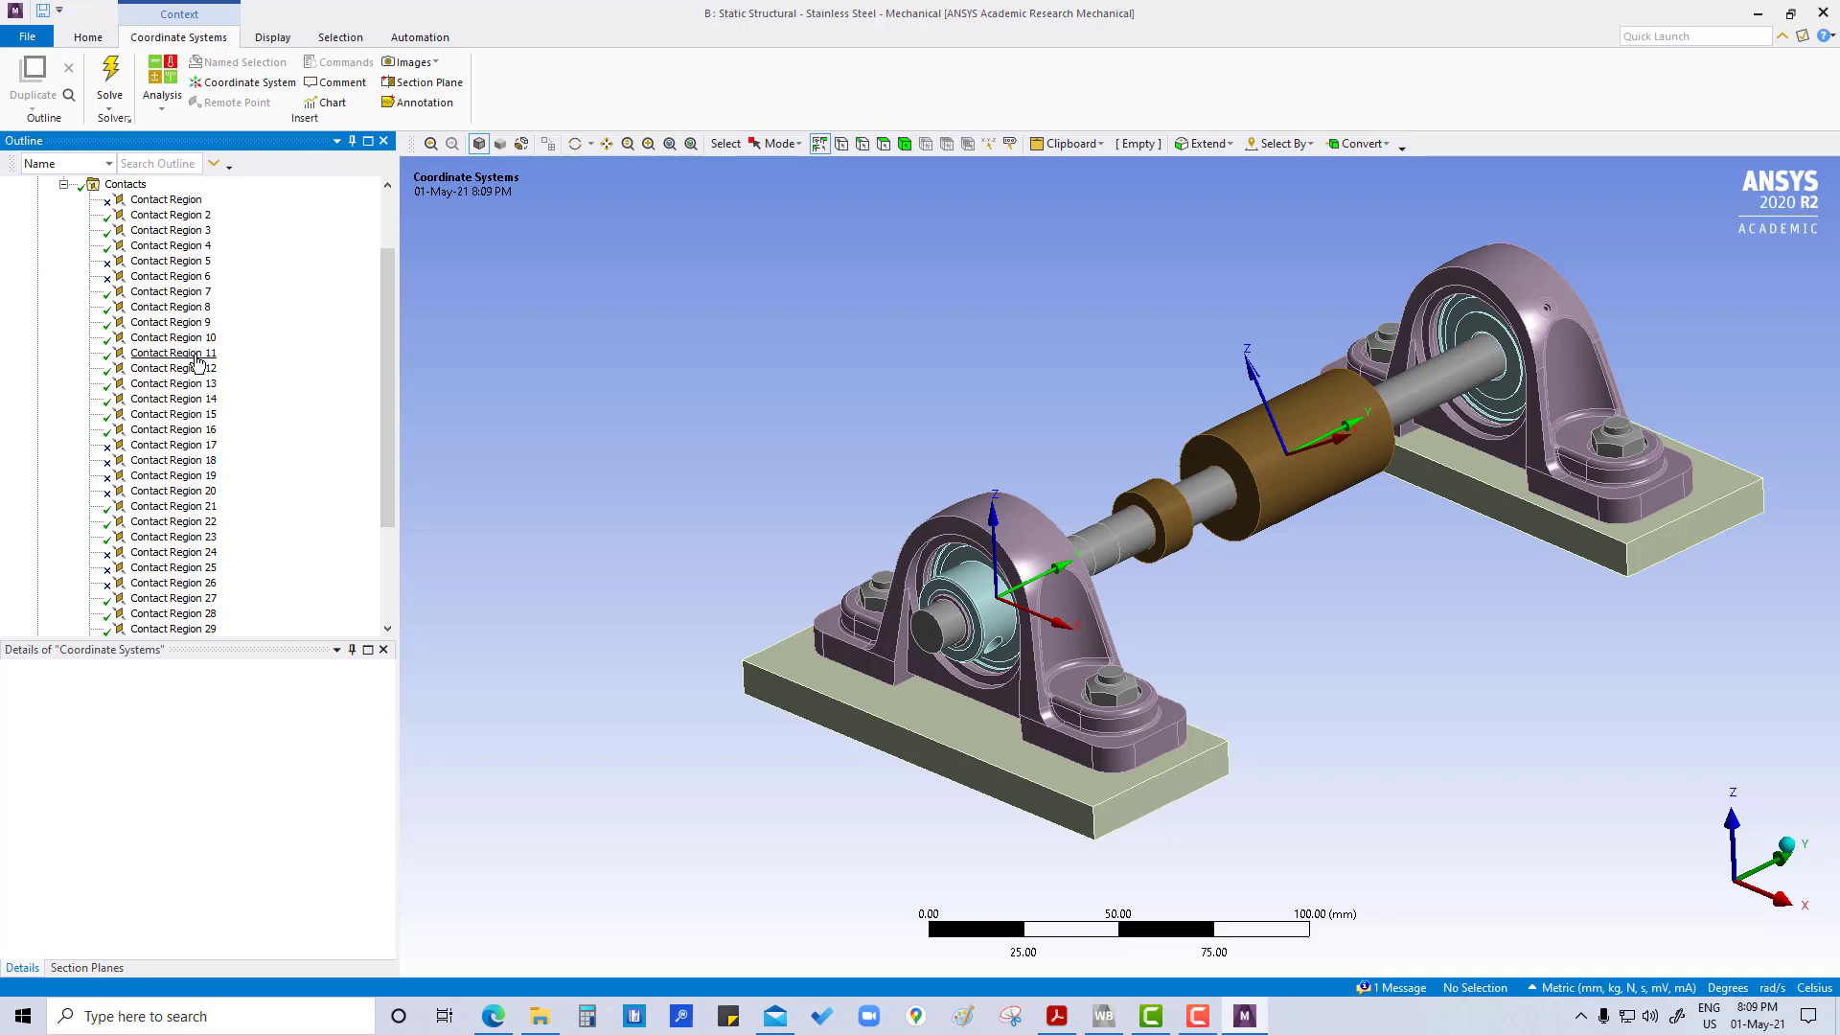
pyautogui.scroll(1, 200, 359)
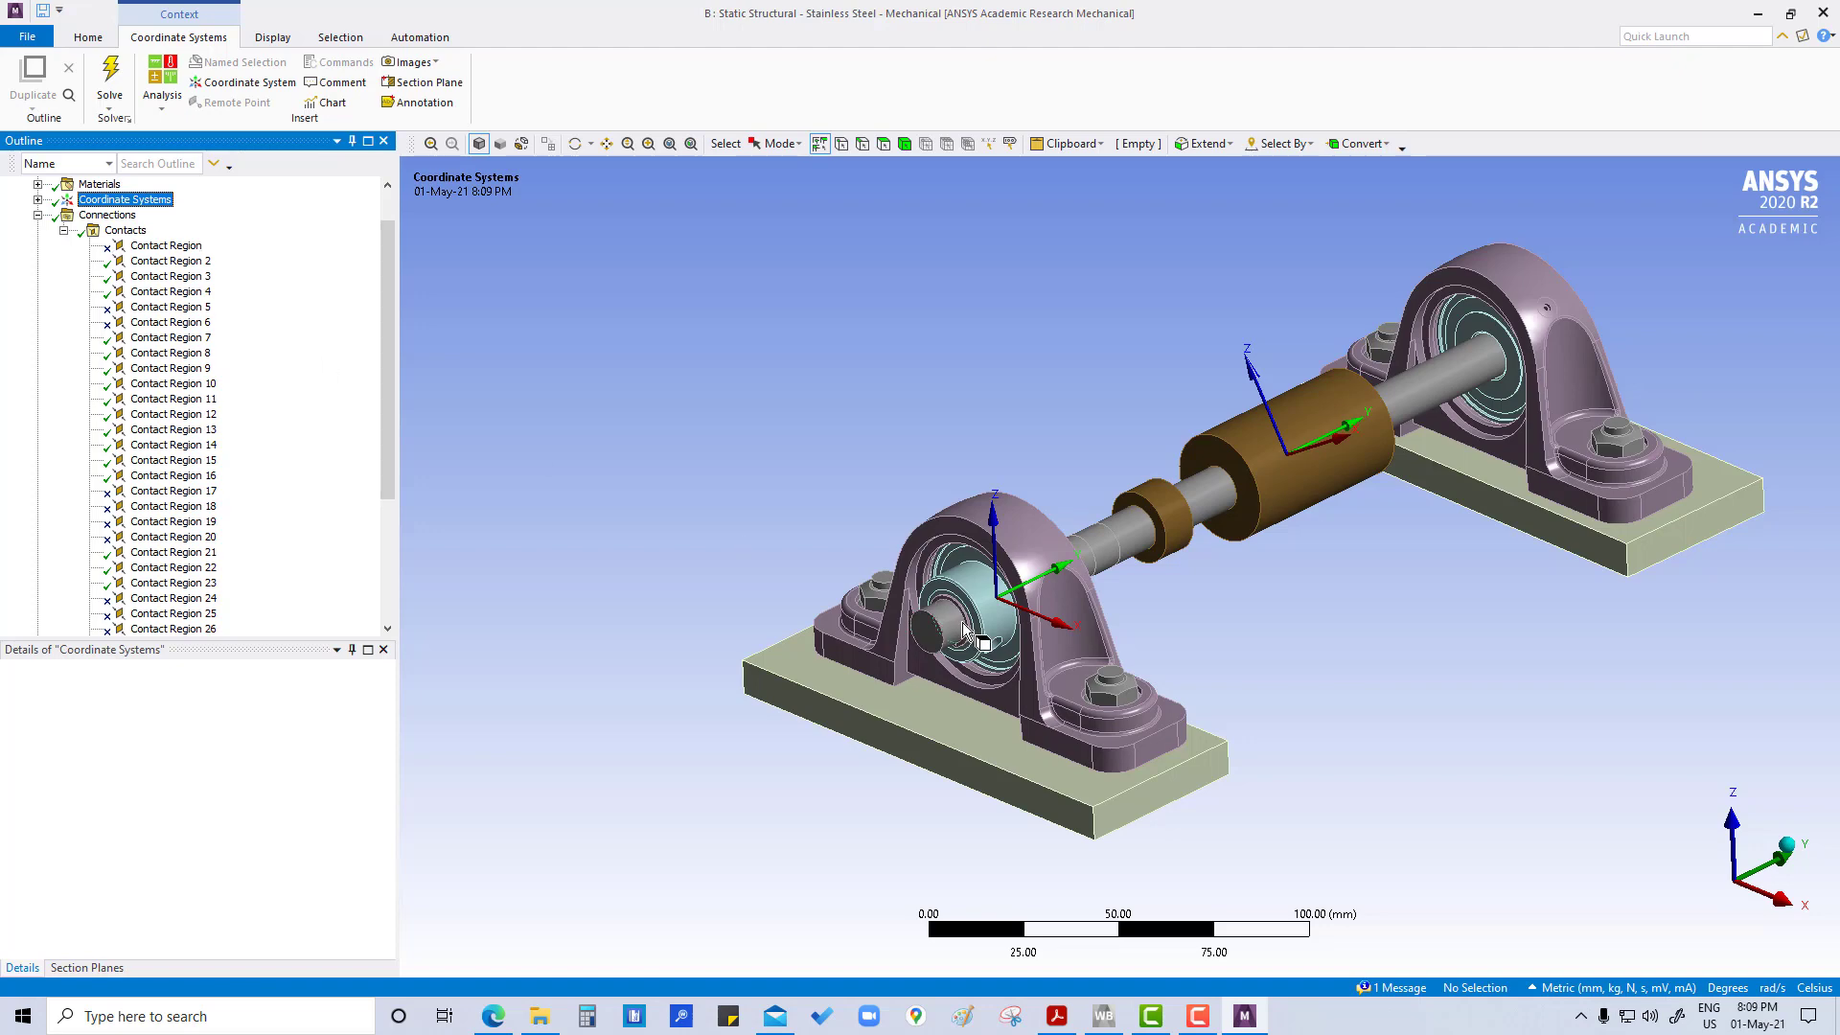
pyautogui.moveTo(1036, 671); pyautogui.dragTo(1010, 644, button='middle')
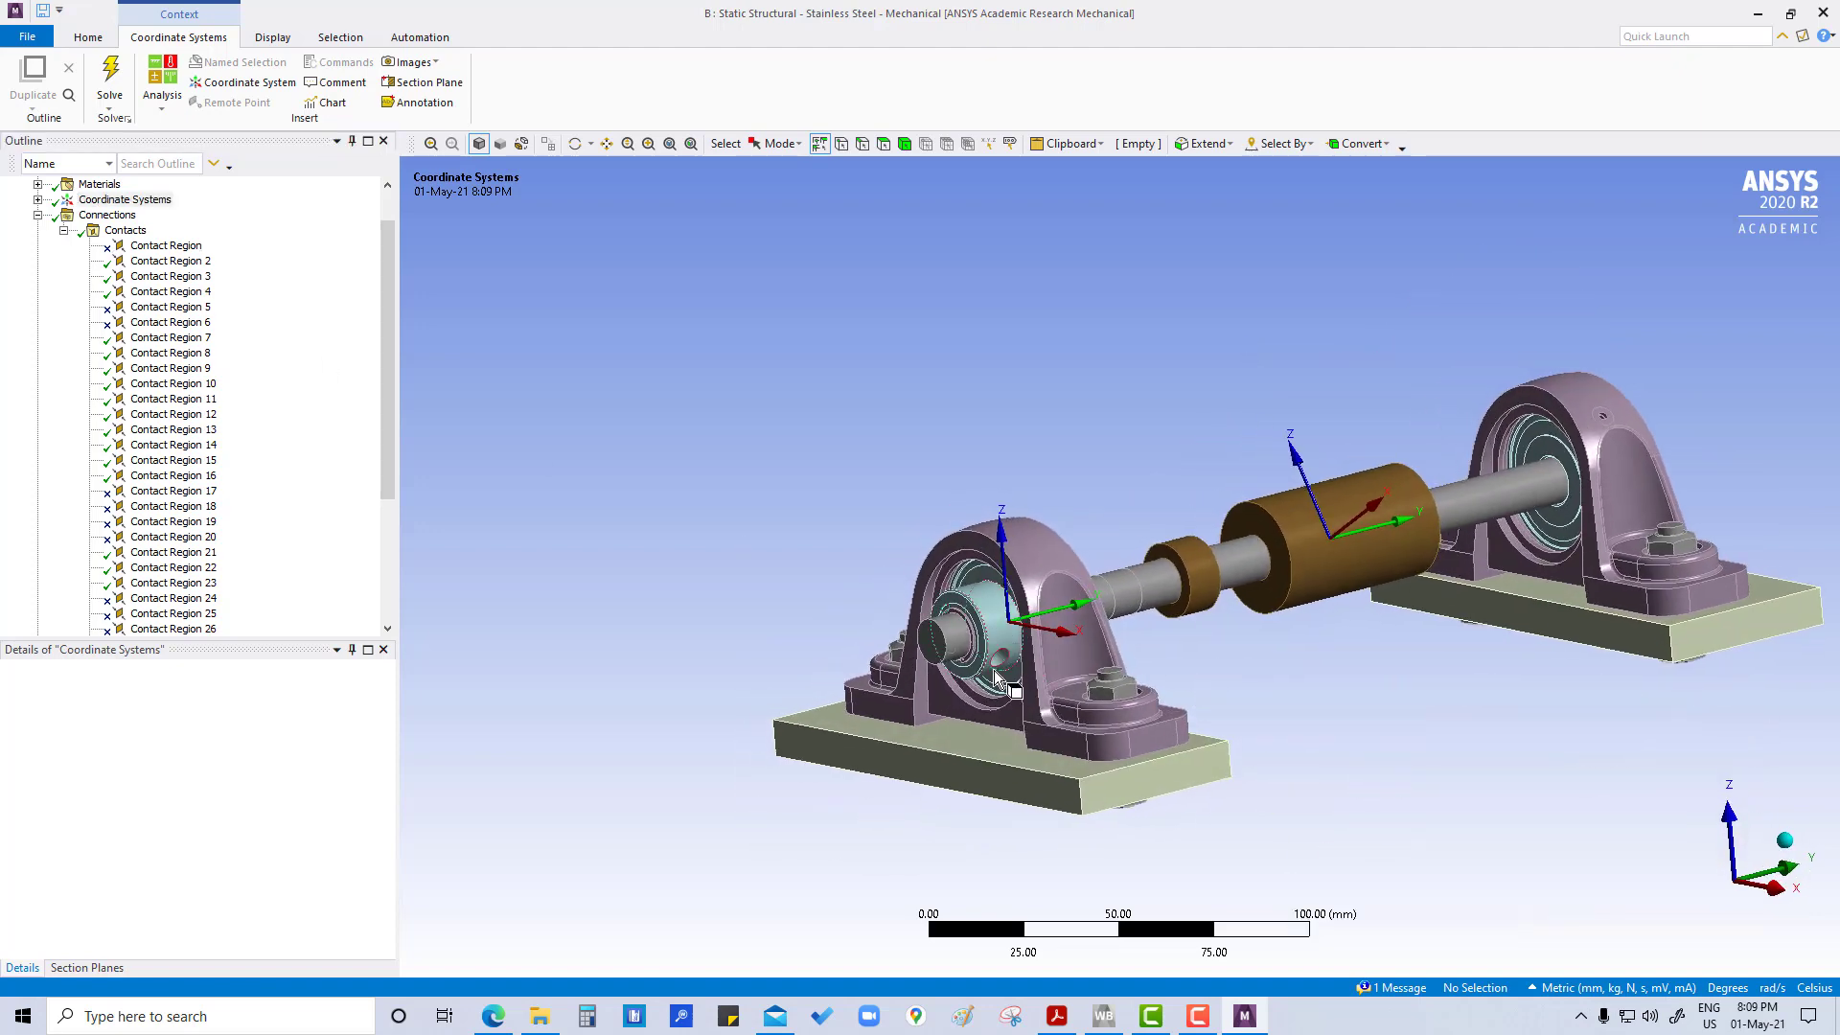
pyautogui.scroll(-1, 1002, 661)
pyautogui.scroll(2, 1013, 658)
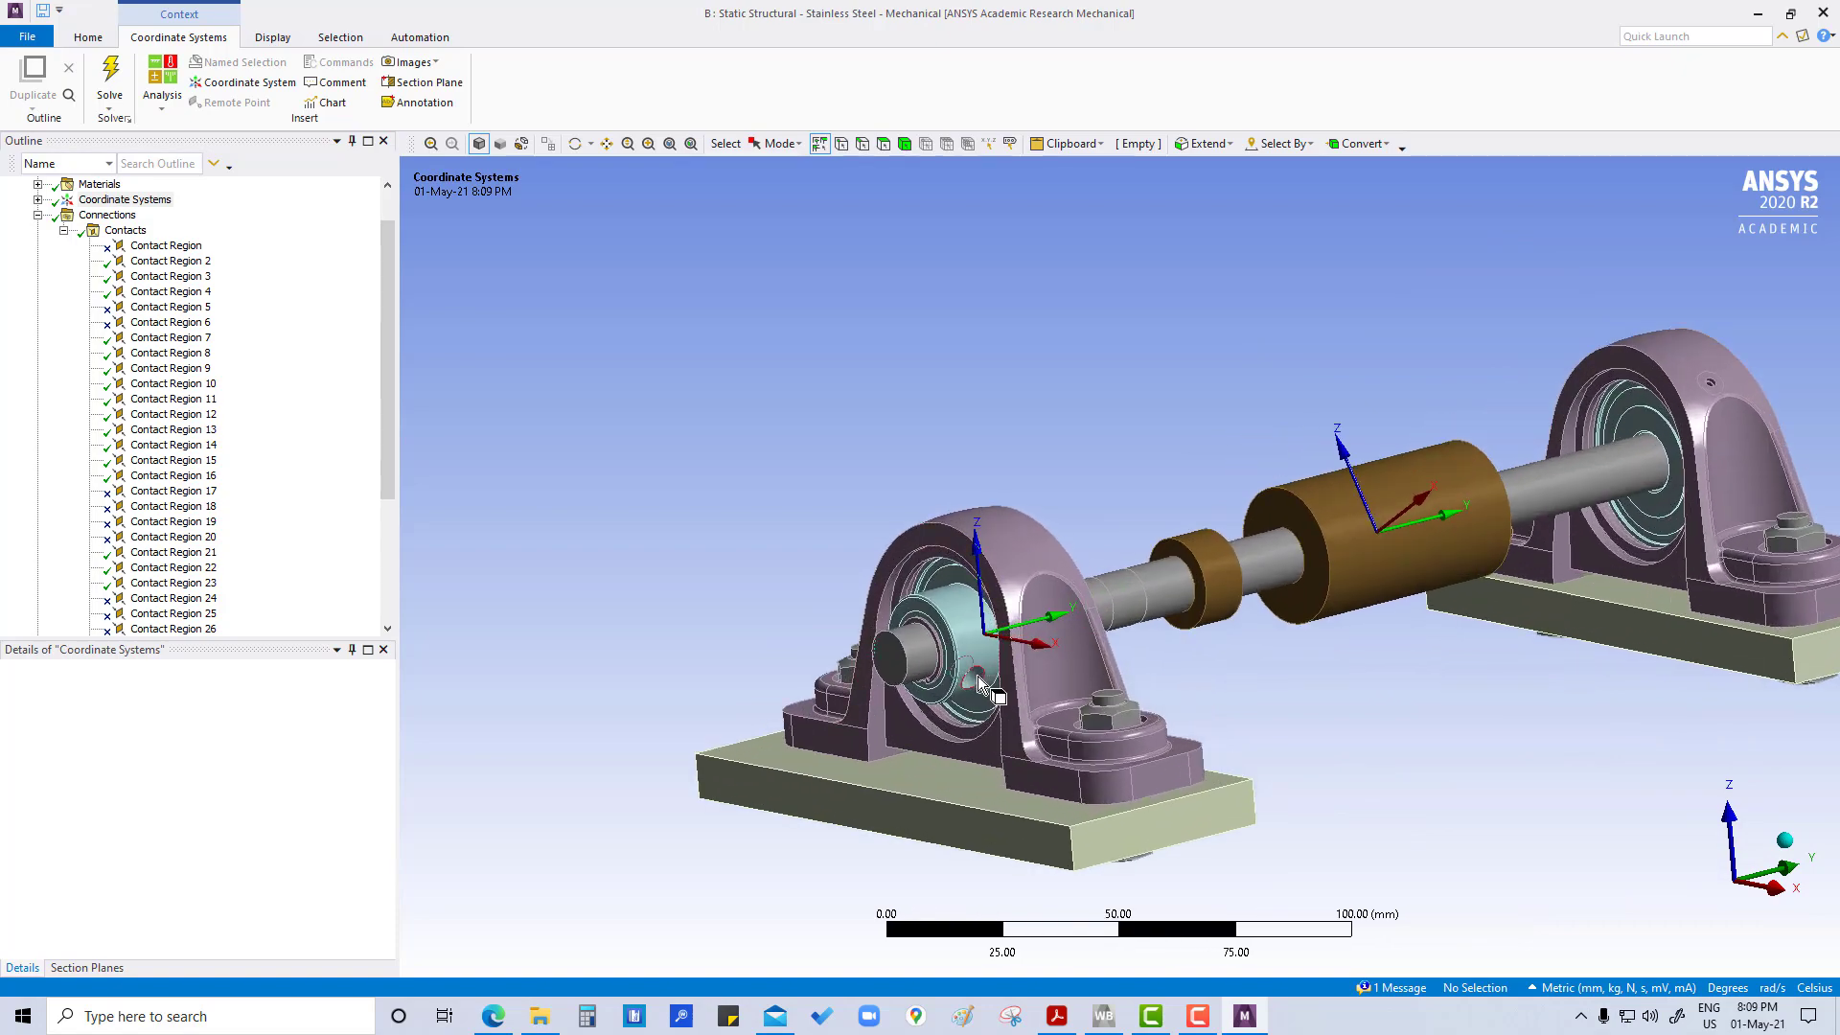
pyautogui.moveTo(978, 675); pyautogui.dragTo(851, 484, button='middle')
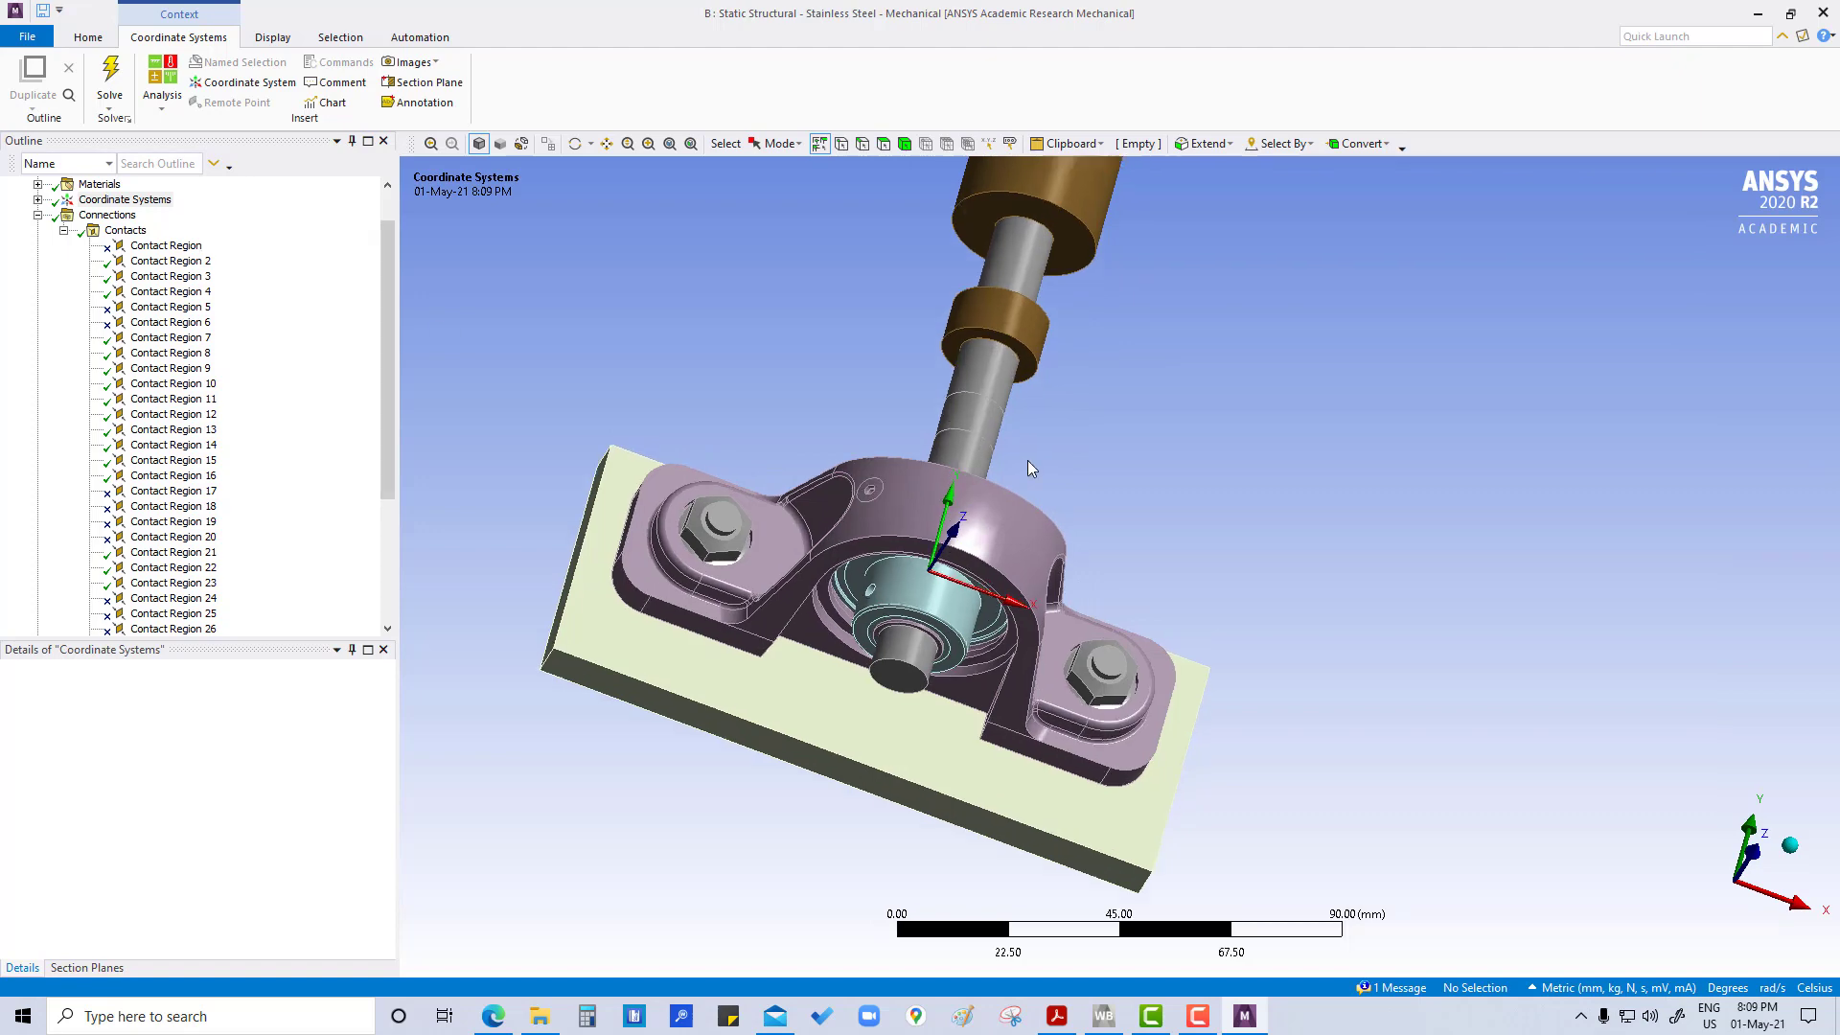
pyautogui.scroll(3, 1027, 479)
pyautogui.scroll(-3, 1025, 498)
pyautogui.moveTo(1026, 499); pyautogui.dragTo(1075, 682, button='middle')
pyautogui.click(1789, 844)
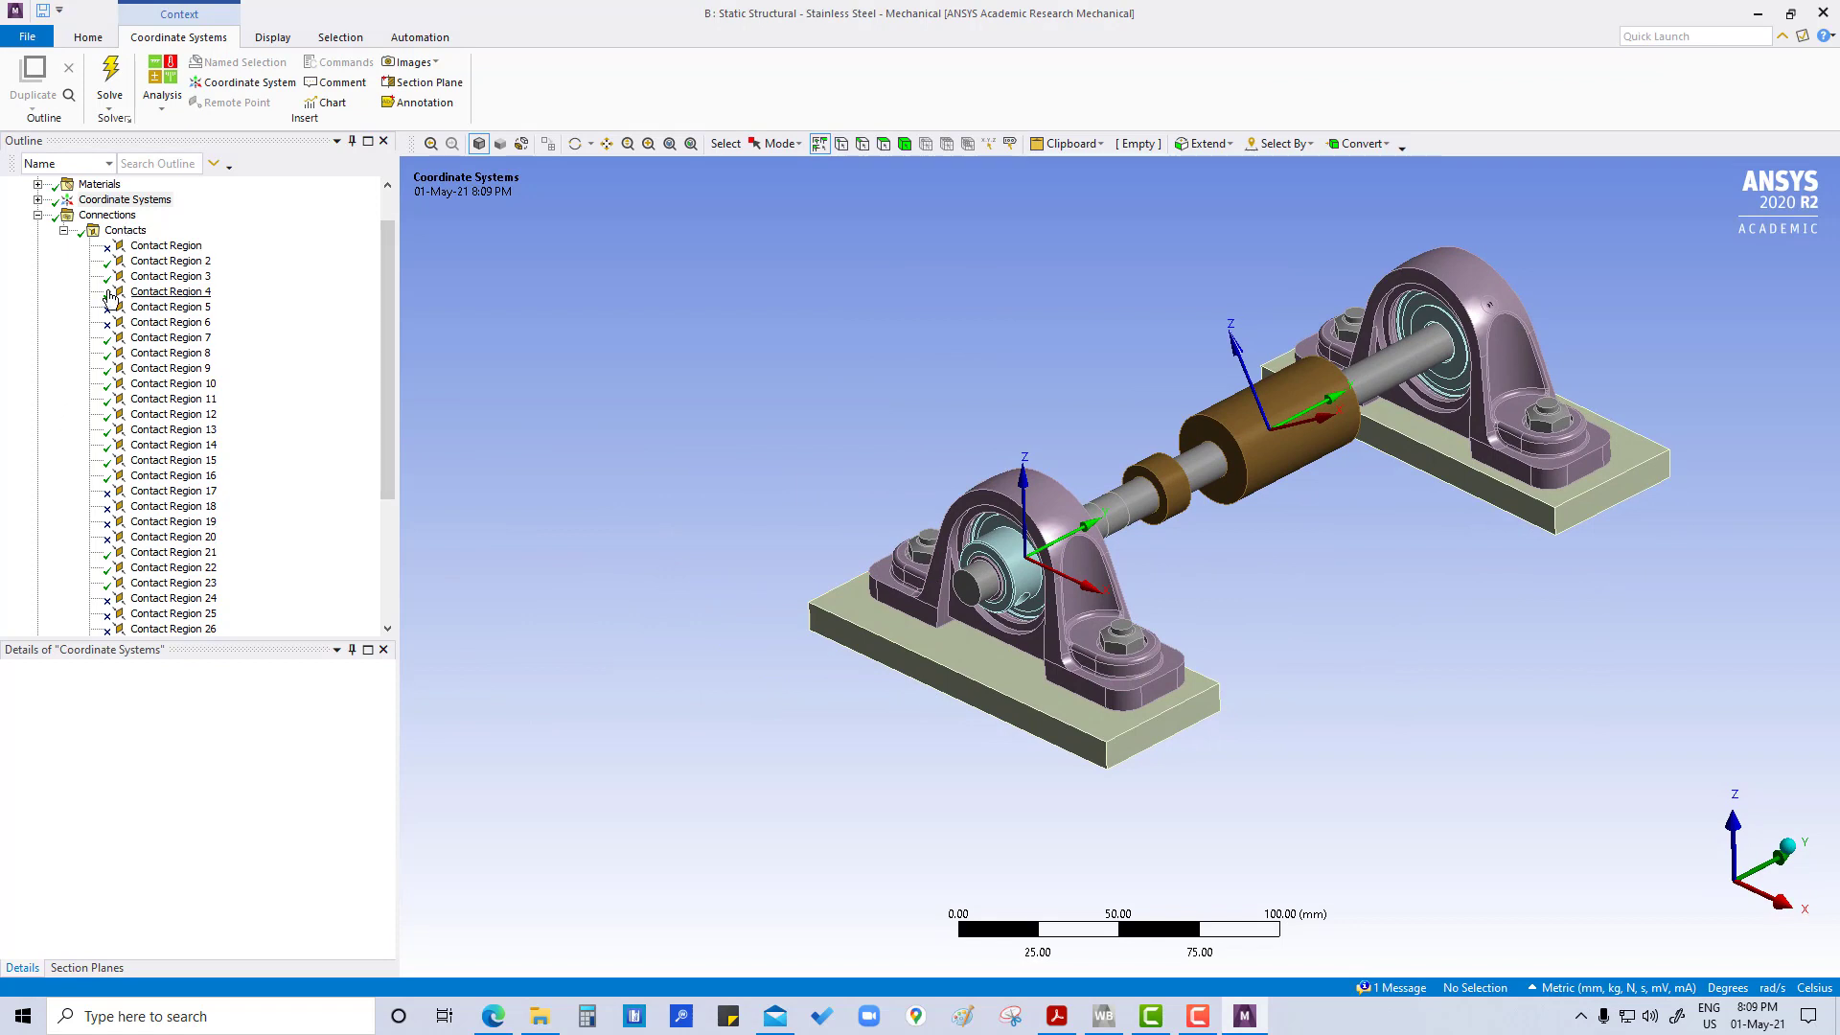
# Rename all contact regions in the Contacts group based on their definition.
pyautogui.rightClick(128, 232)
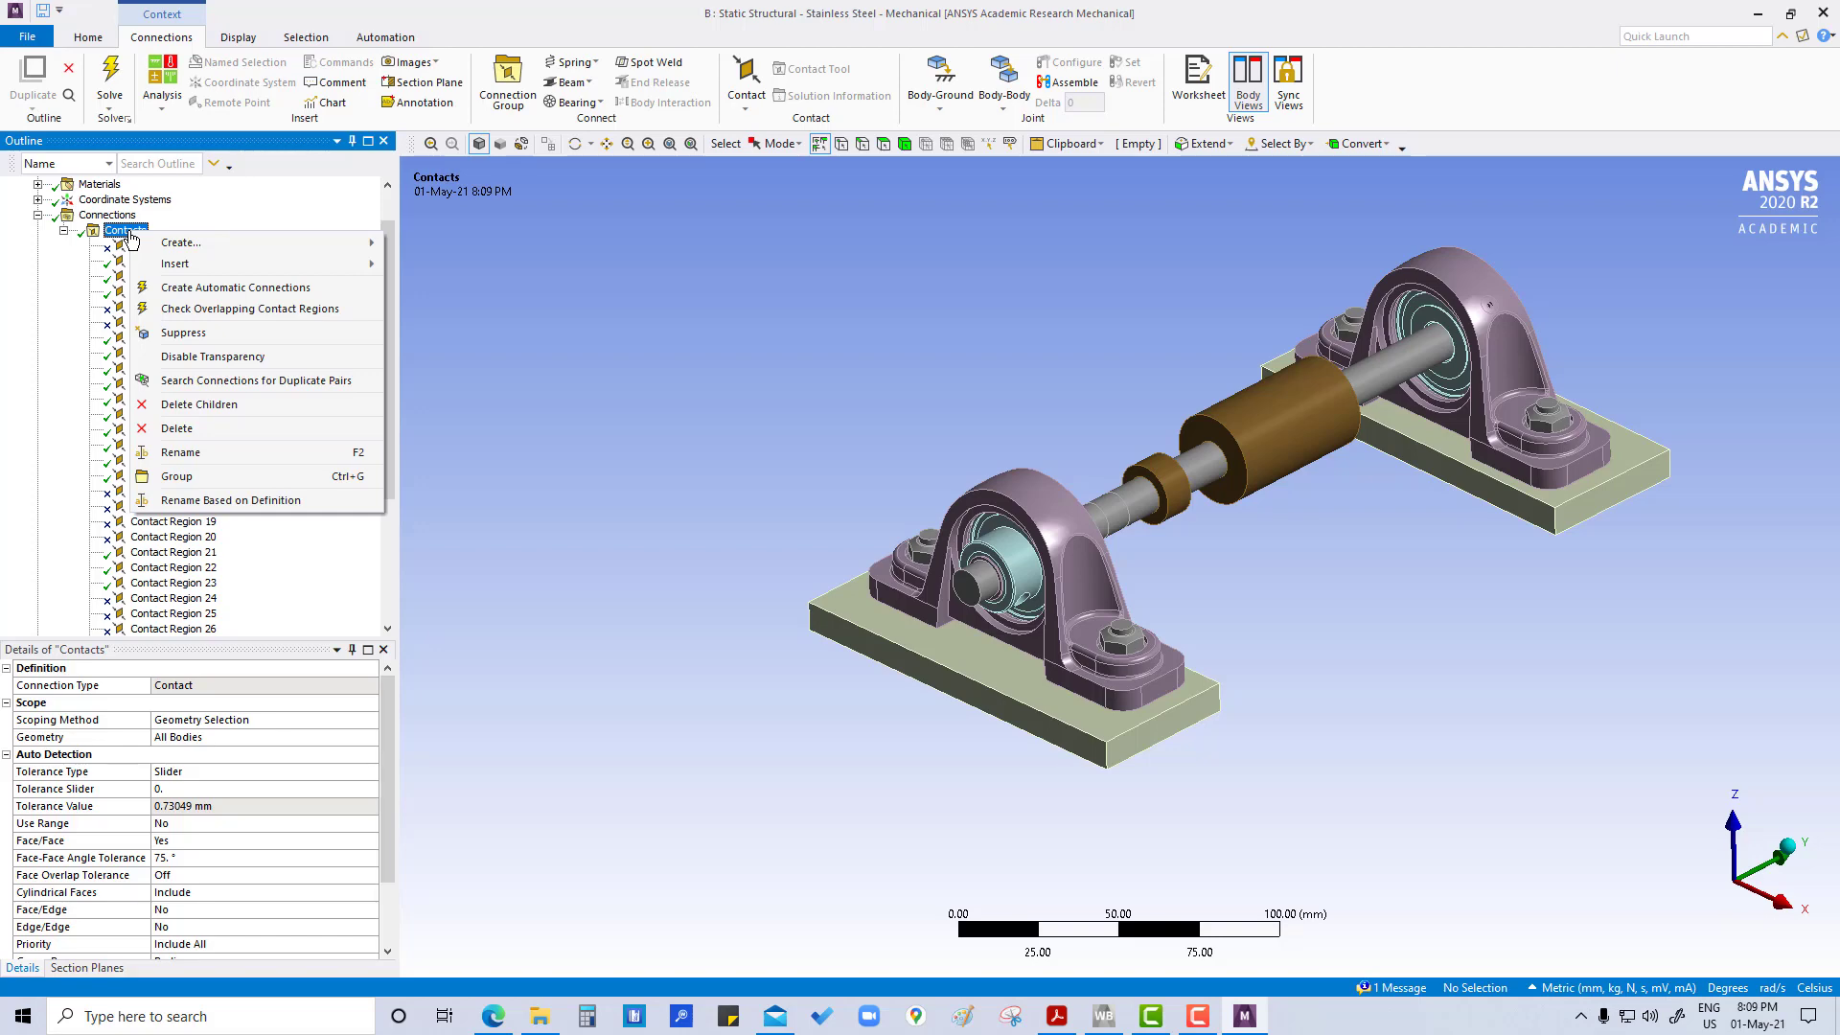
pyautogui.click(206, 501)
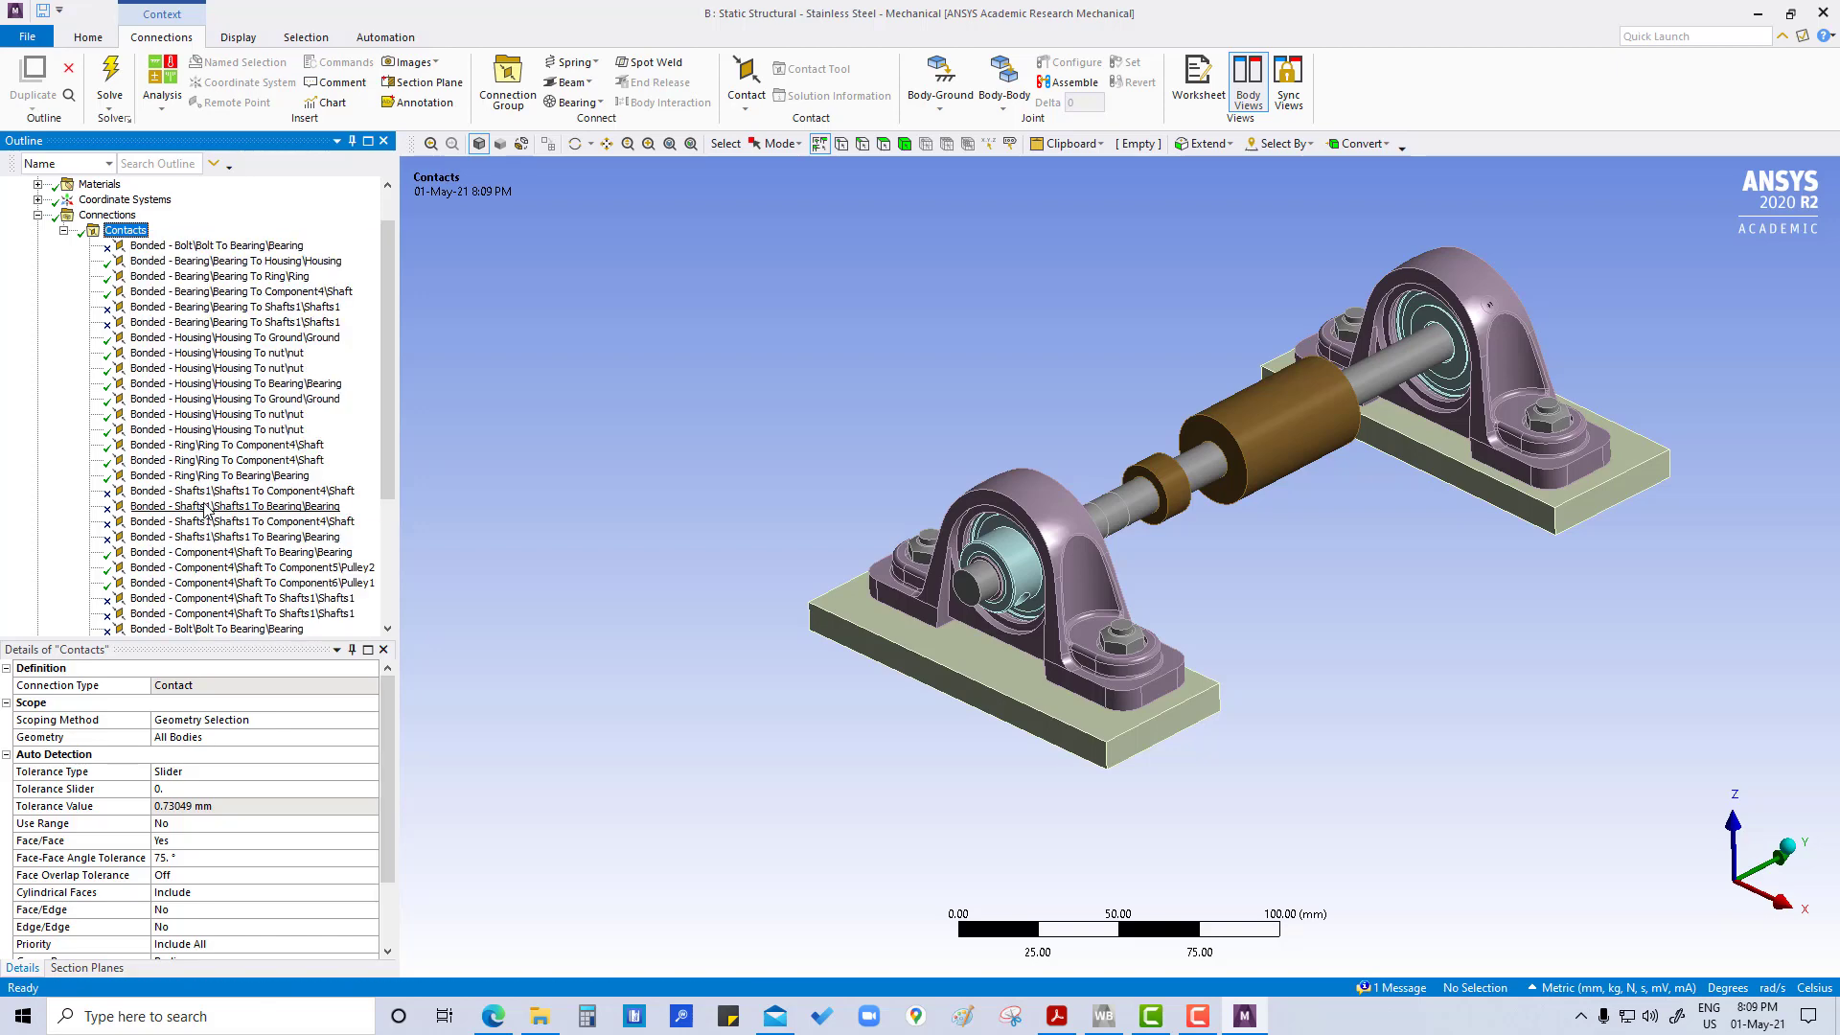
pyautogui.scroll(-4, 229, 436)
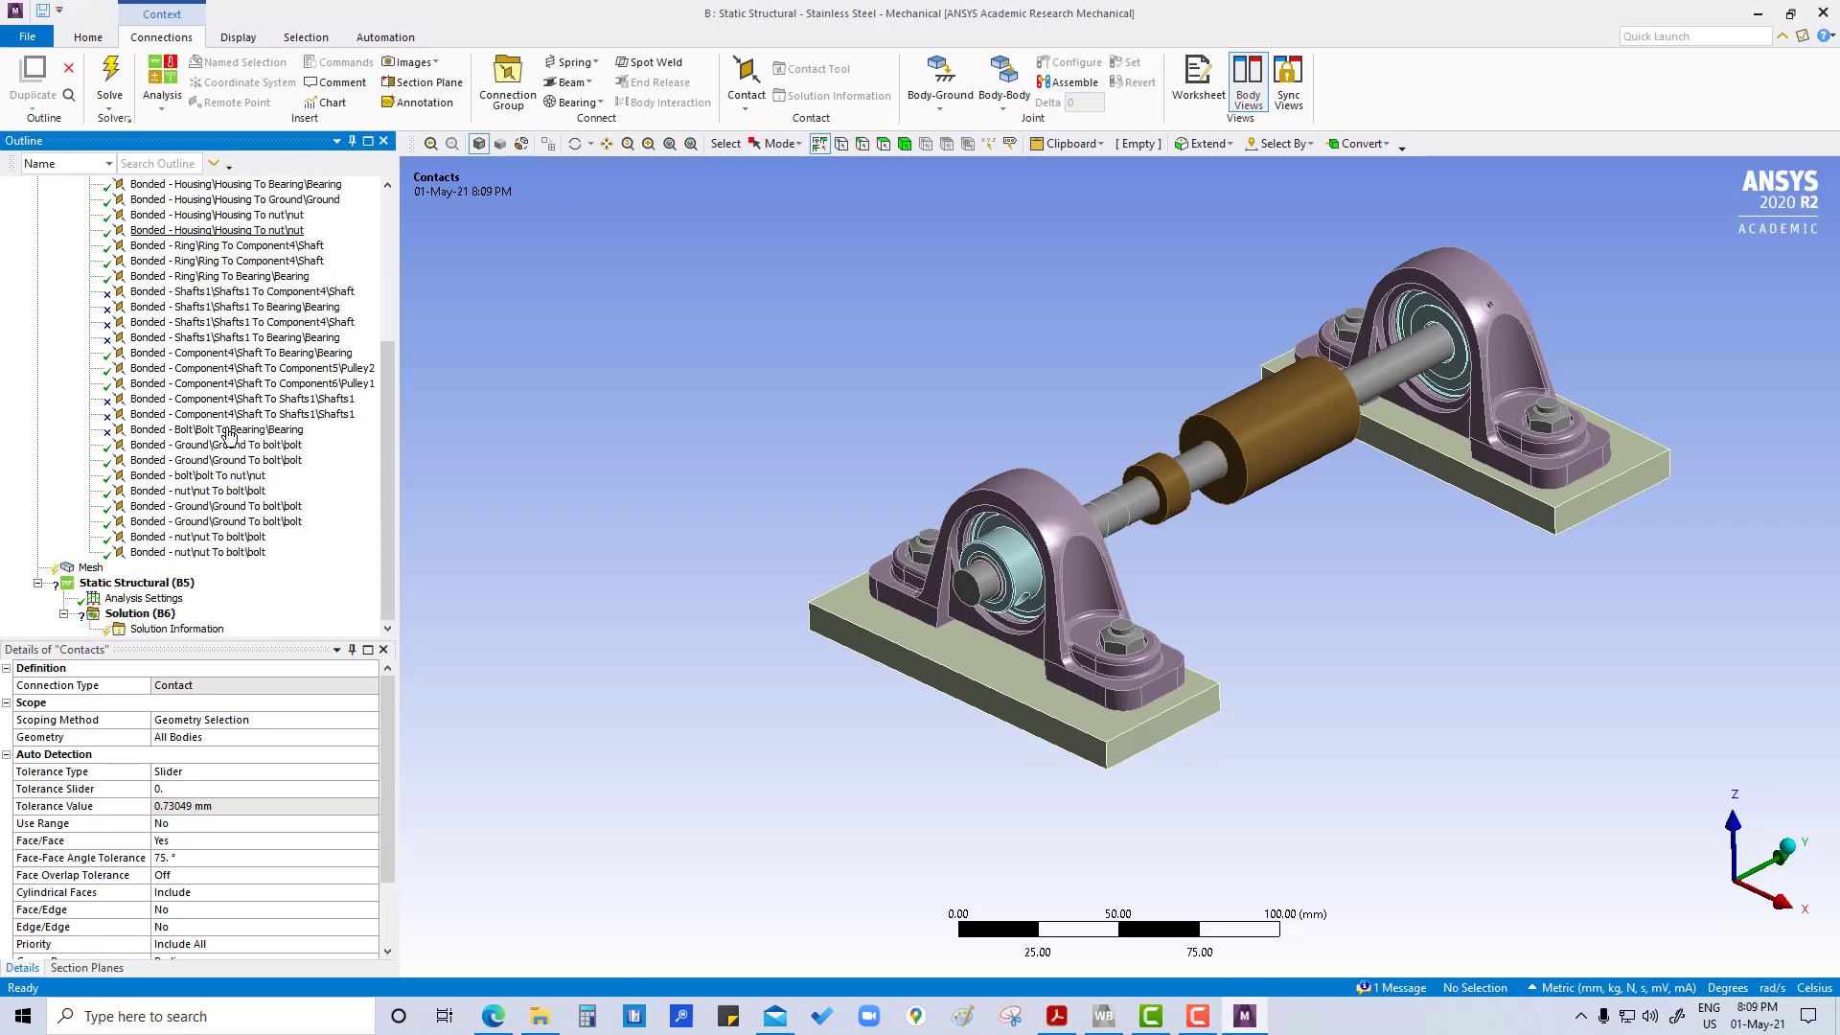
pyautogui.scroll(5, 230, 436)
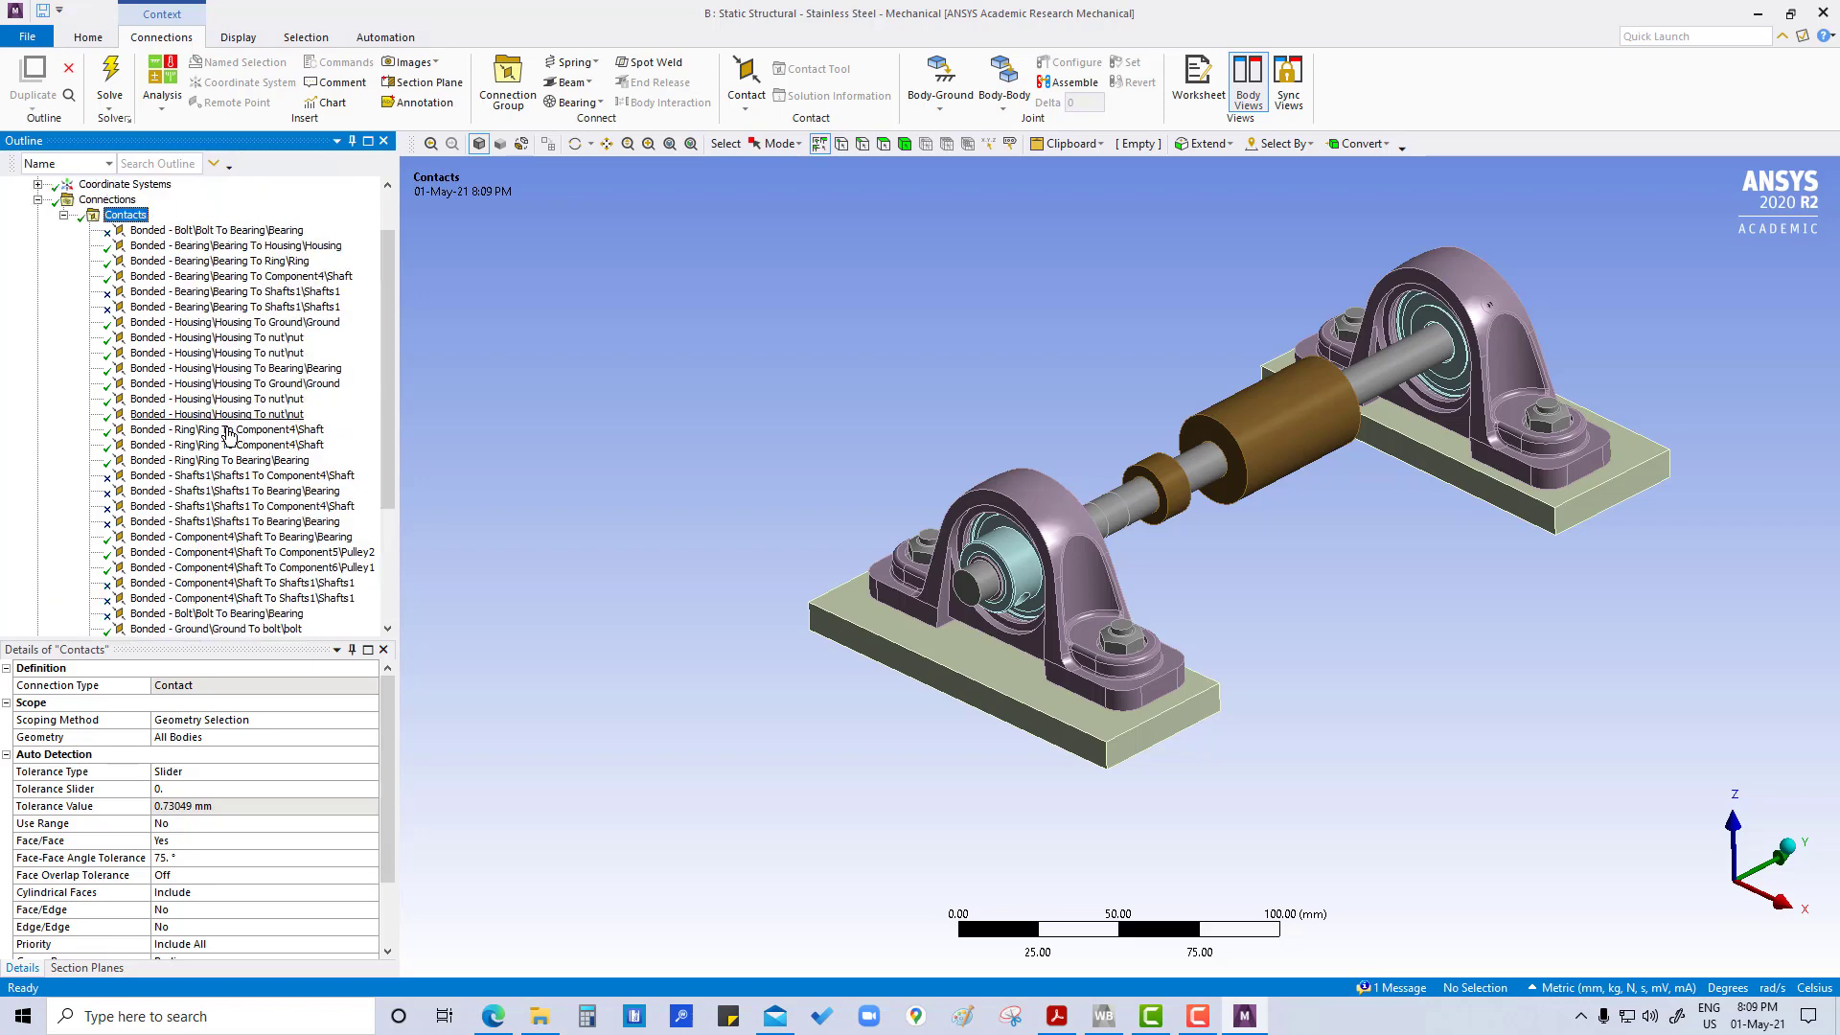
# Inspect the contact and target faces of the bonded Bearing To Housing contact.
pyautogui.click(192, 307)
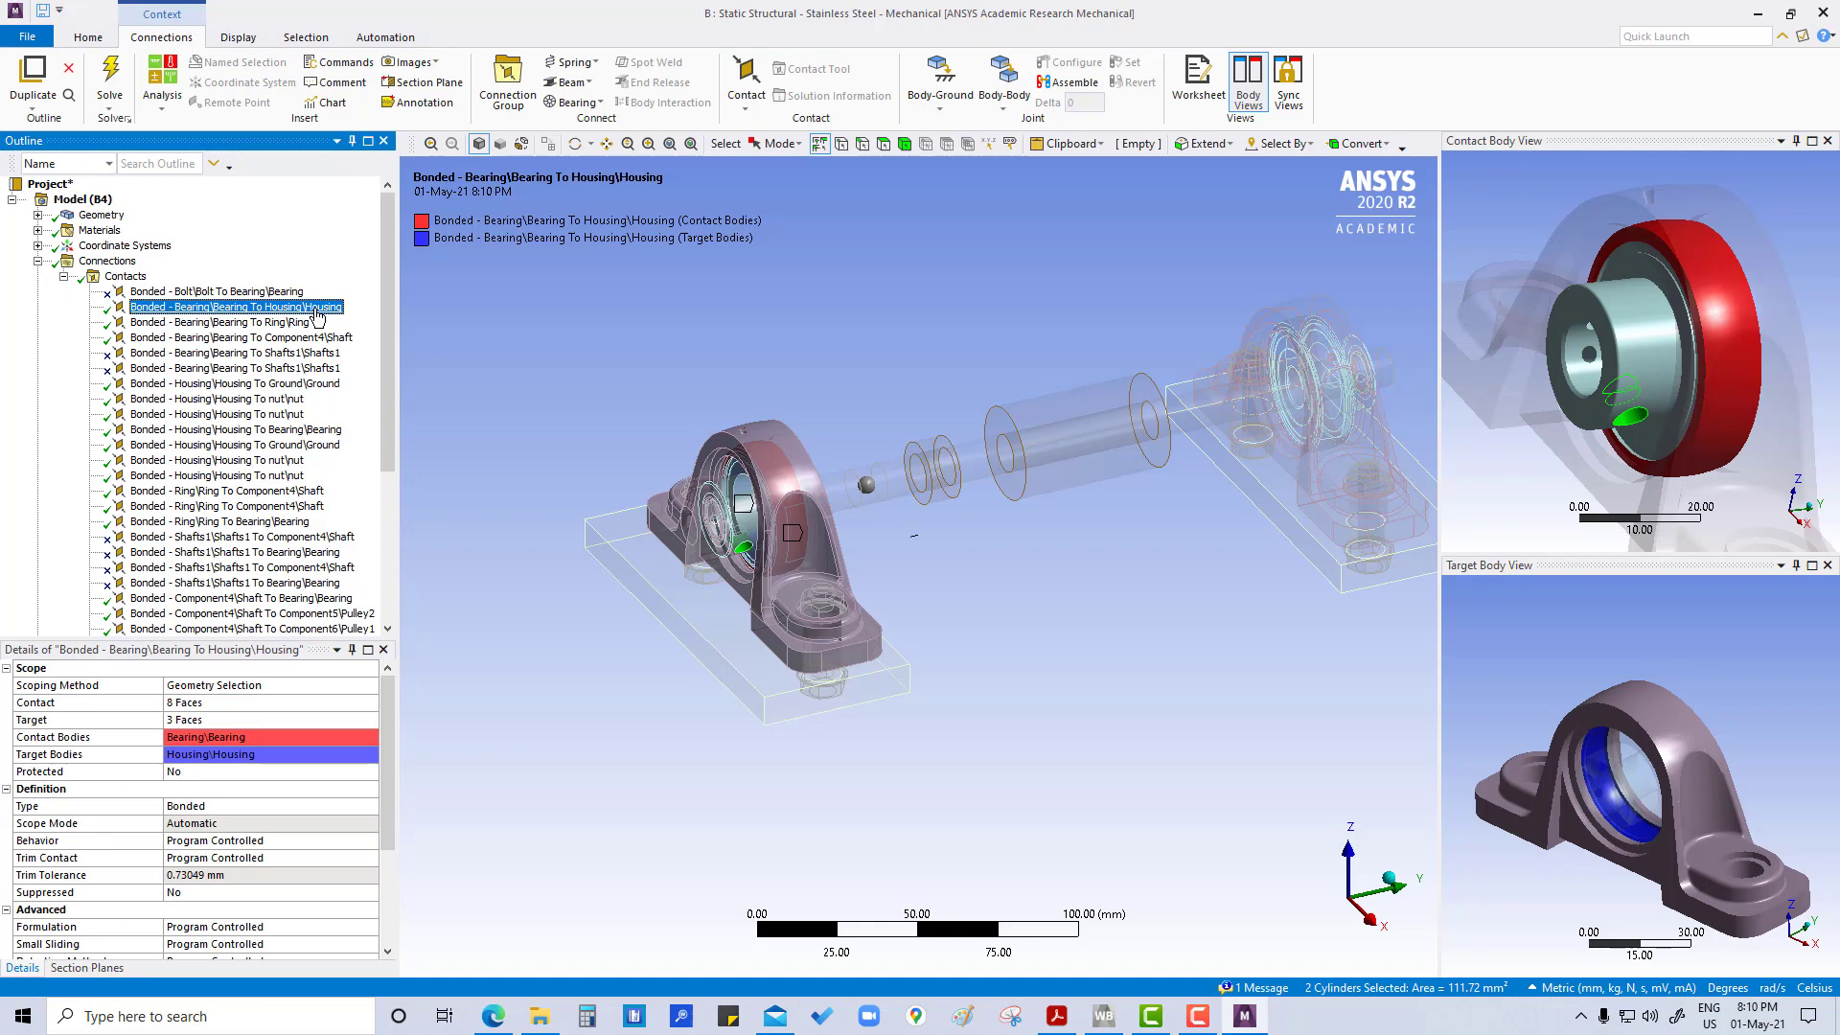
pyautogui.click(1123, 686)
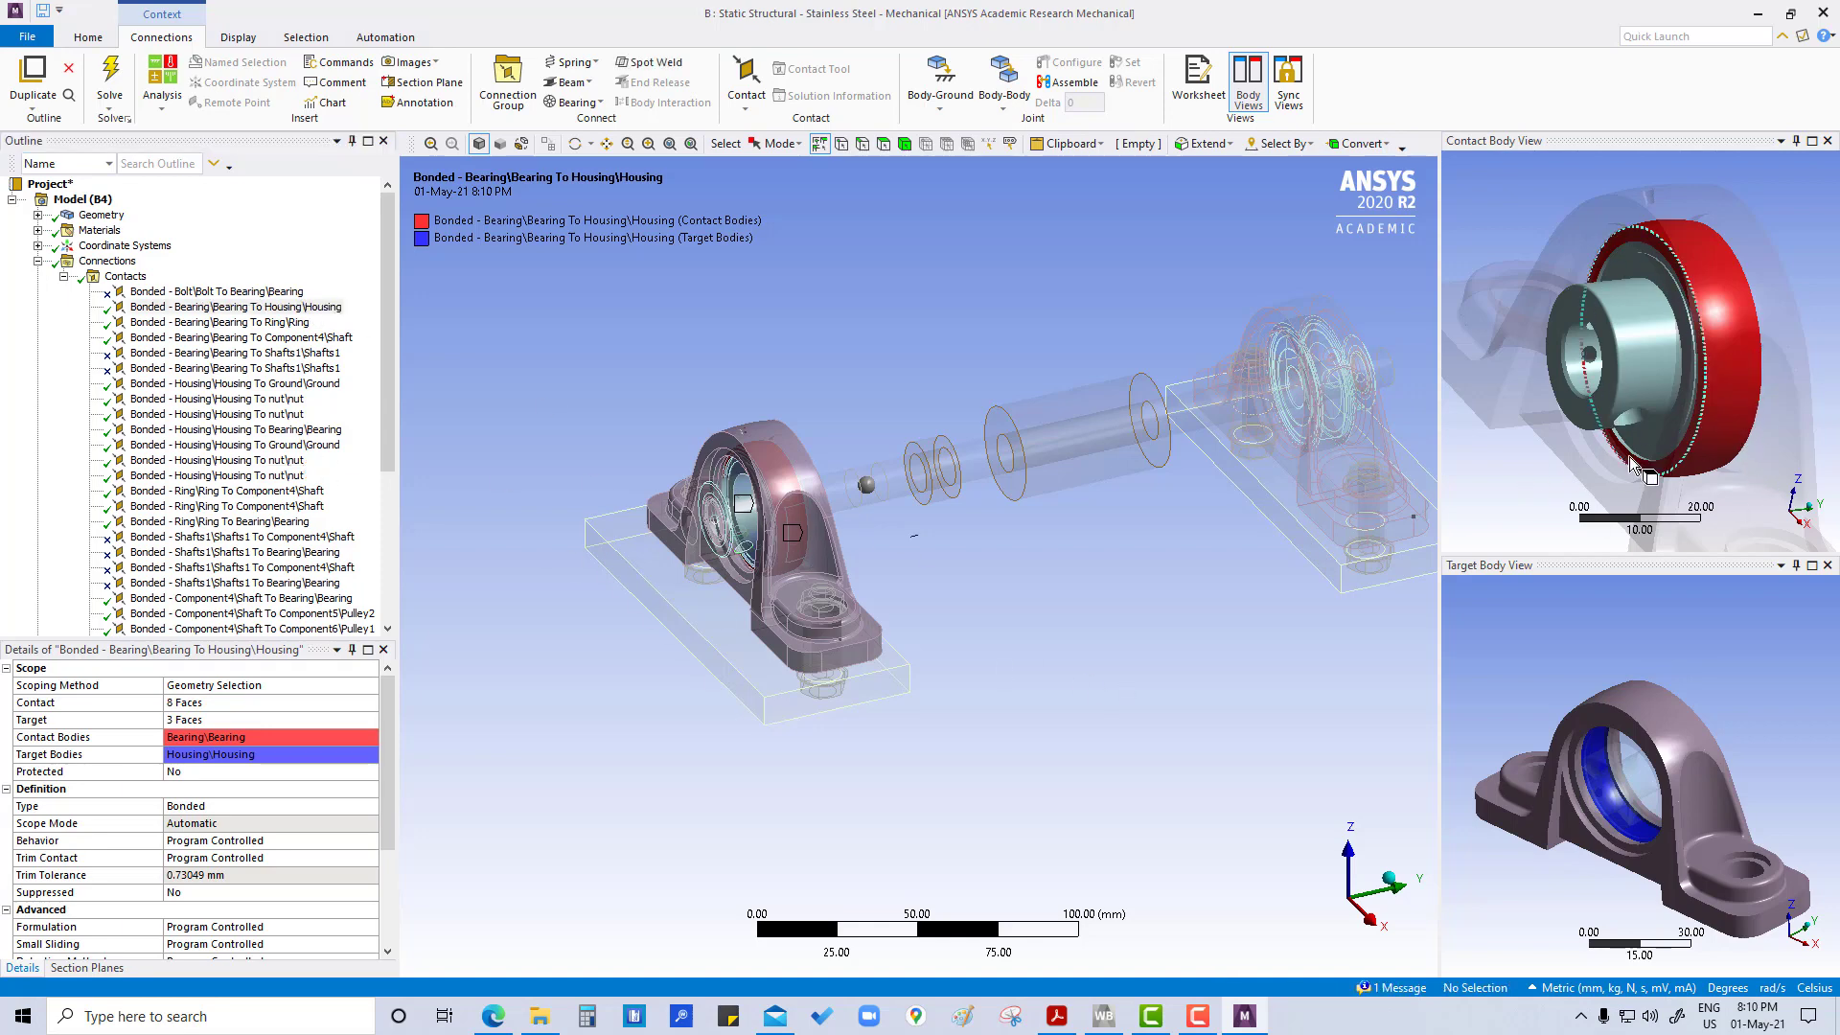
pyautogui.moveTo(1721, 407); pyautogui.dragTo(1568, 420, button='middle')
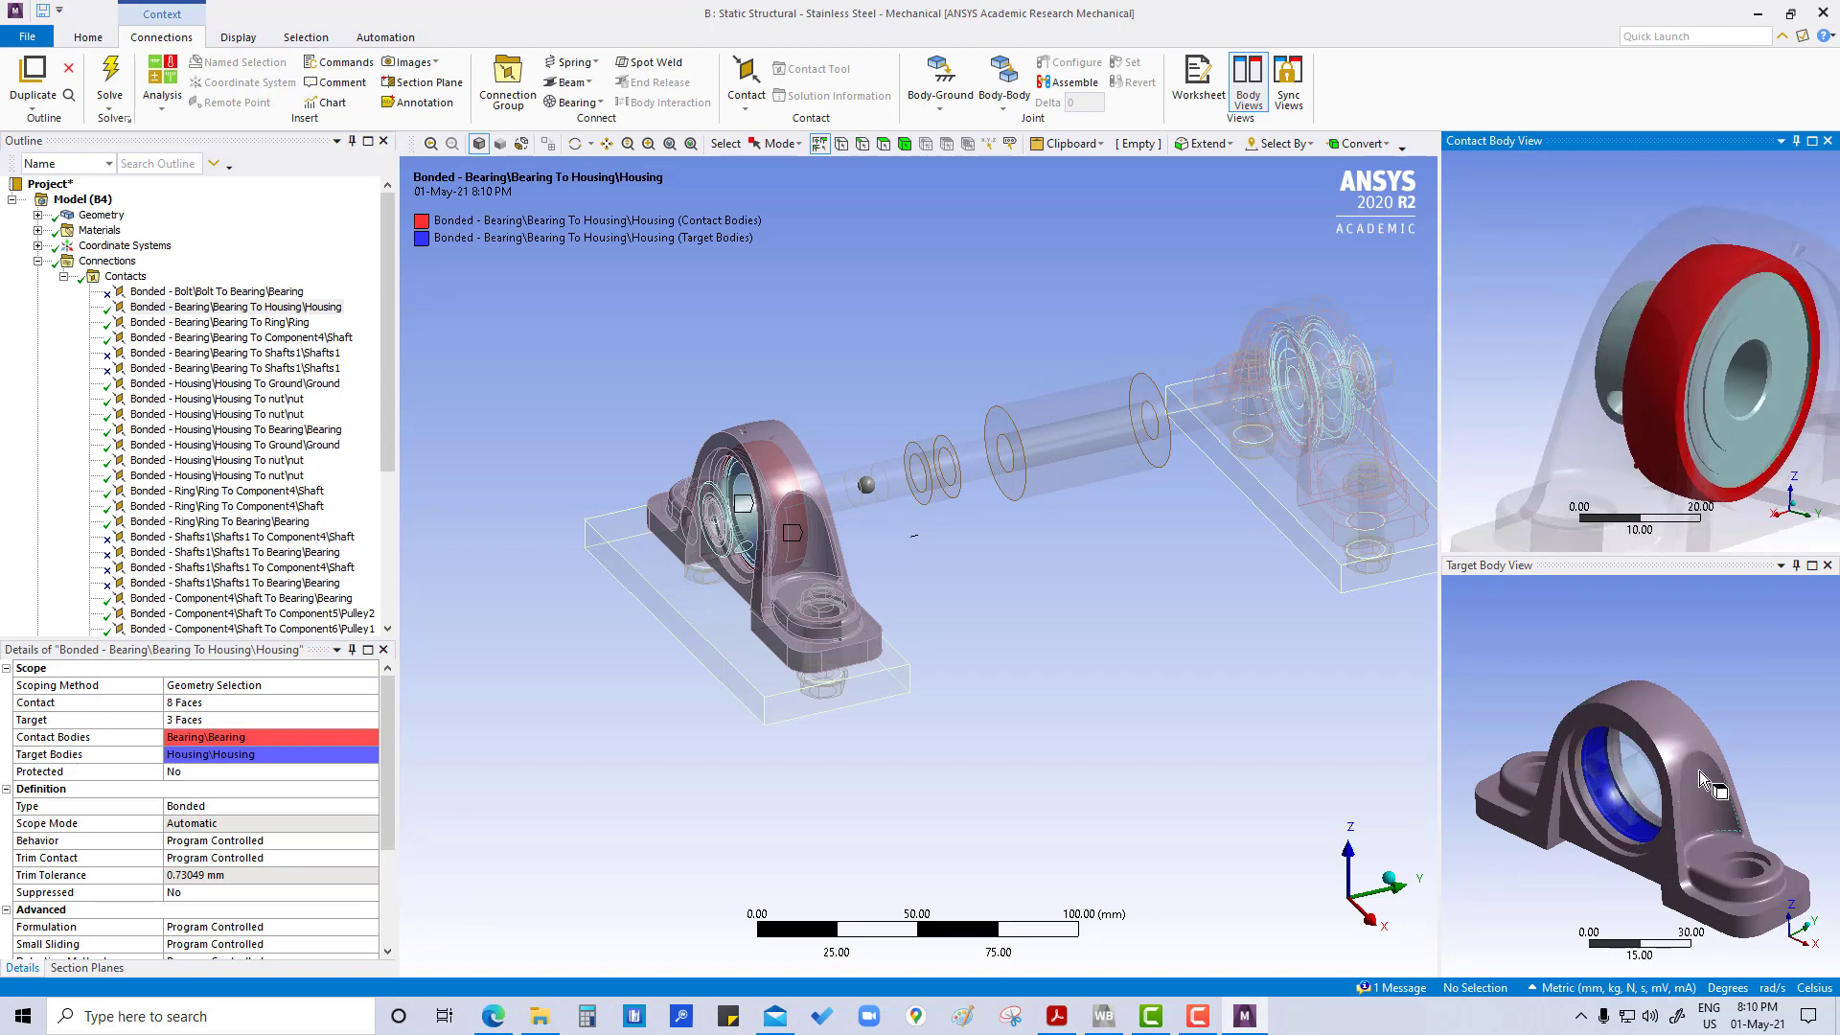
pyautogui.moveTo(1715, 800)
pyautogui.mouseDown(button='middle')
pyautogui.moveTo(1624, 783)
pyautogui.moveTo(1722, 801)
pyautogui.mouseUp(button='middle')
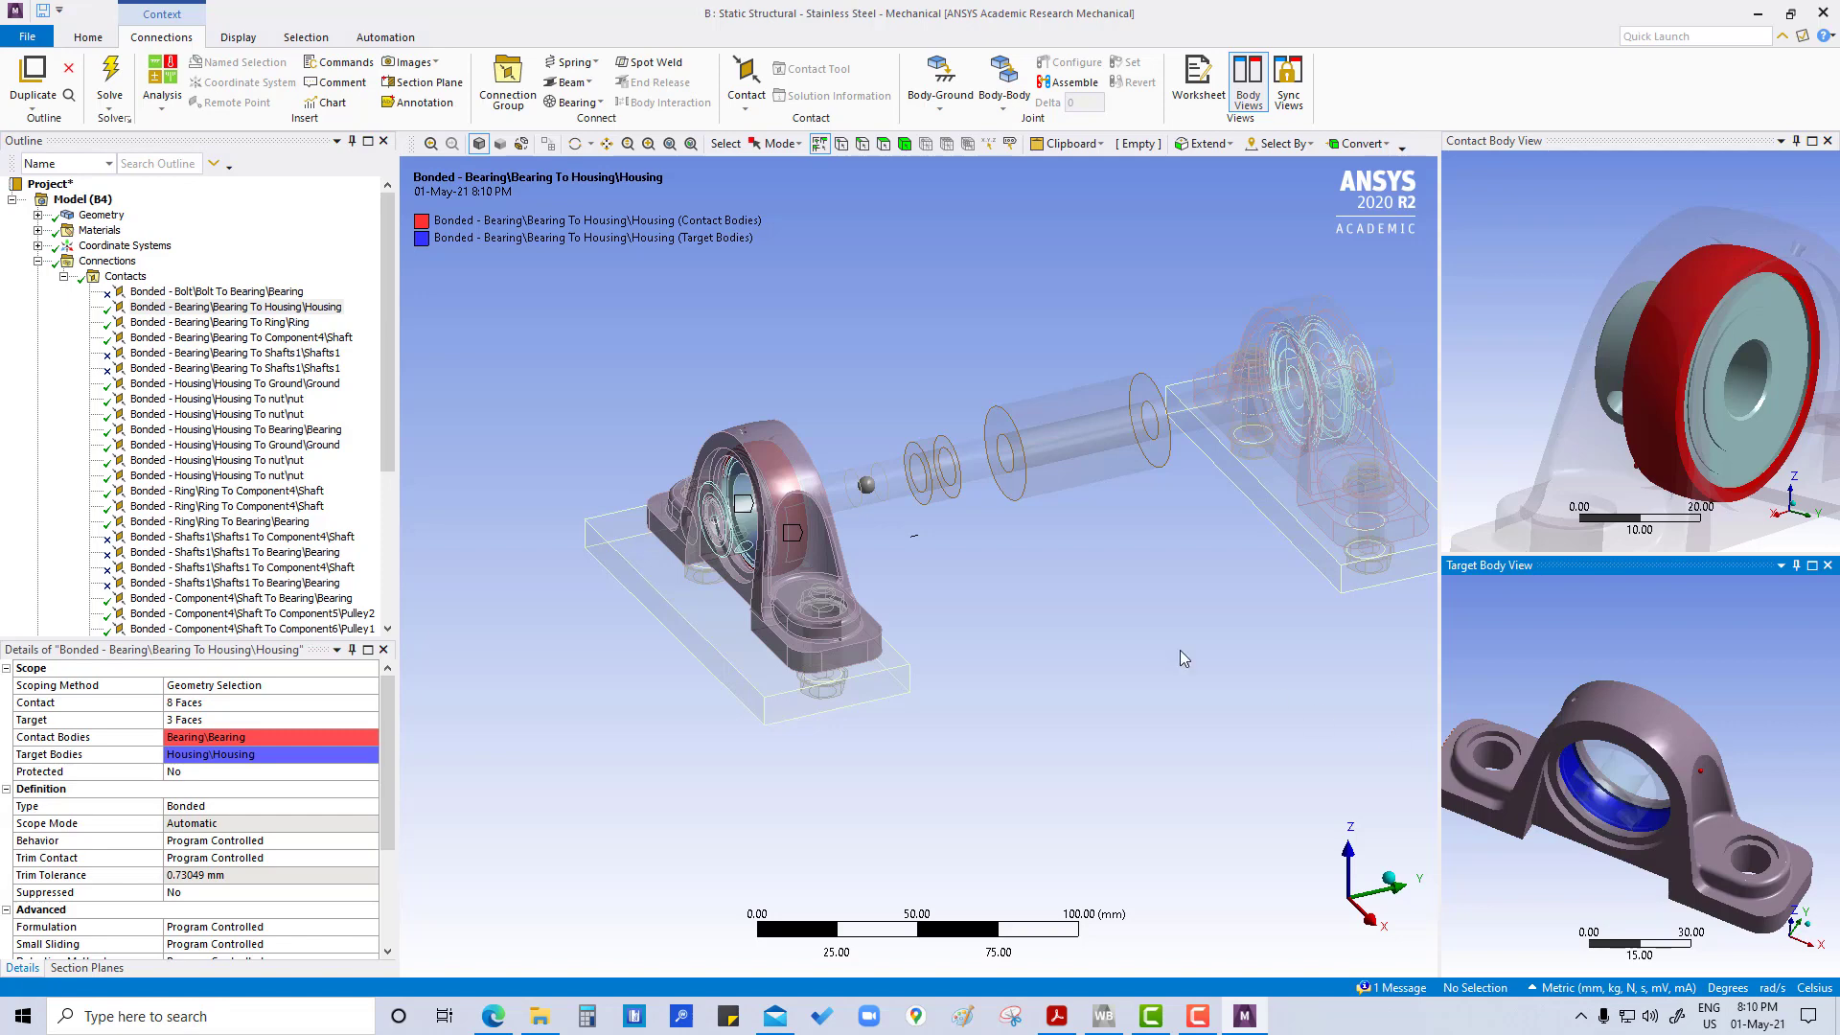
# Inspect the Bearing To Ring contact faces and set this contact's type to No Separation.
pyautogui.click(272, 324)
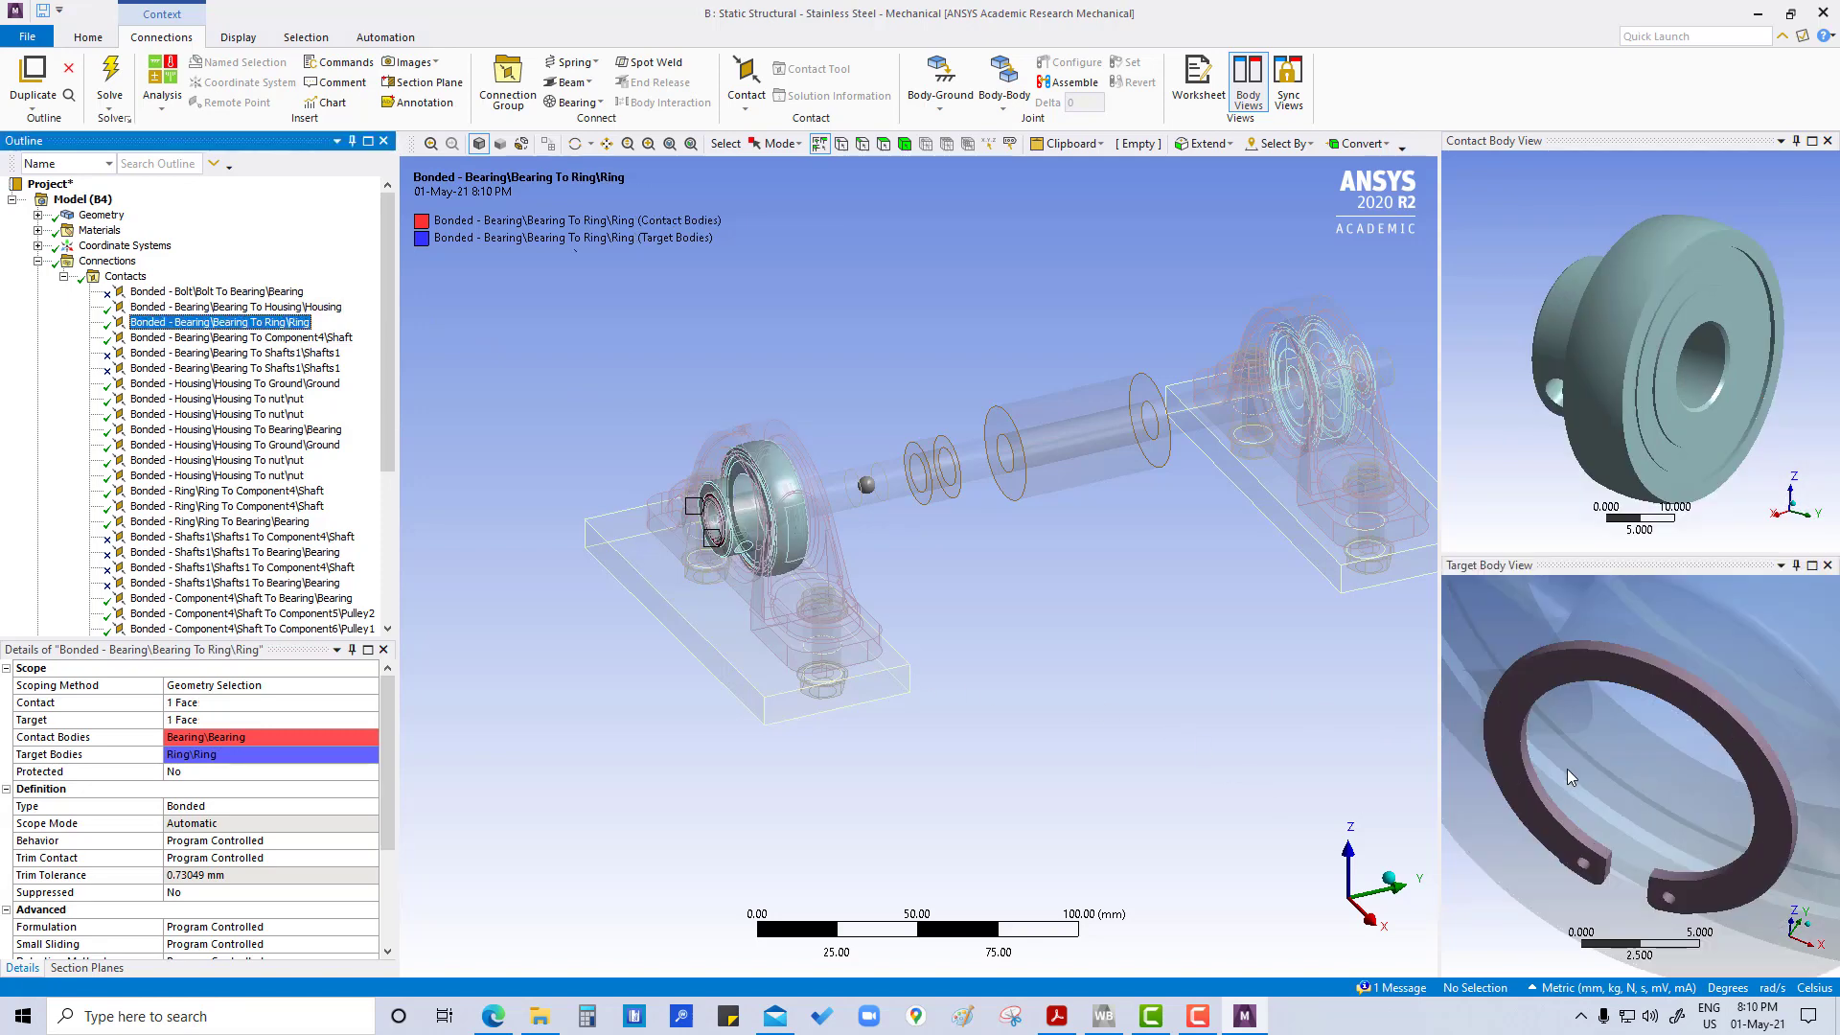
pyautogui.moveTo(1572, 777); pyautogui.dragTo(1387, 766, button='middle')
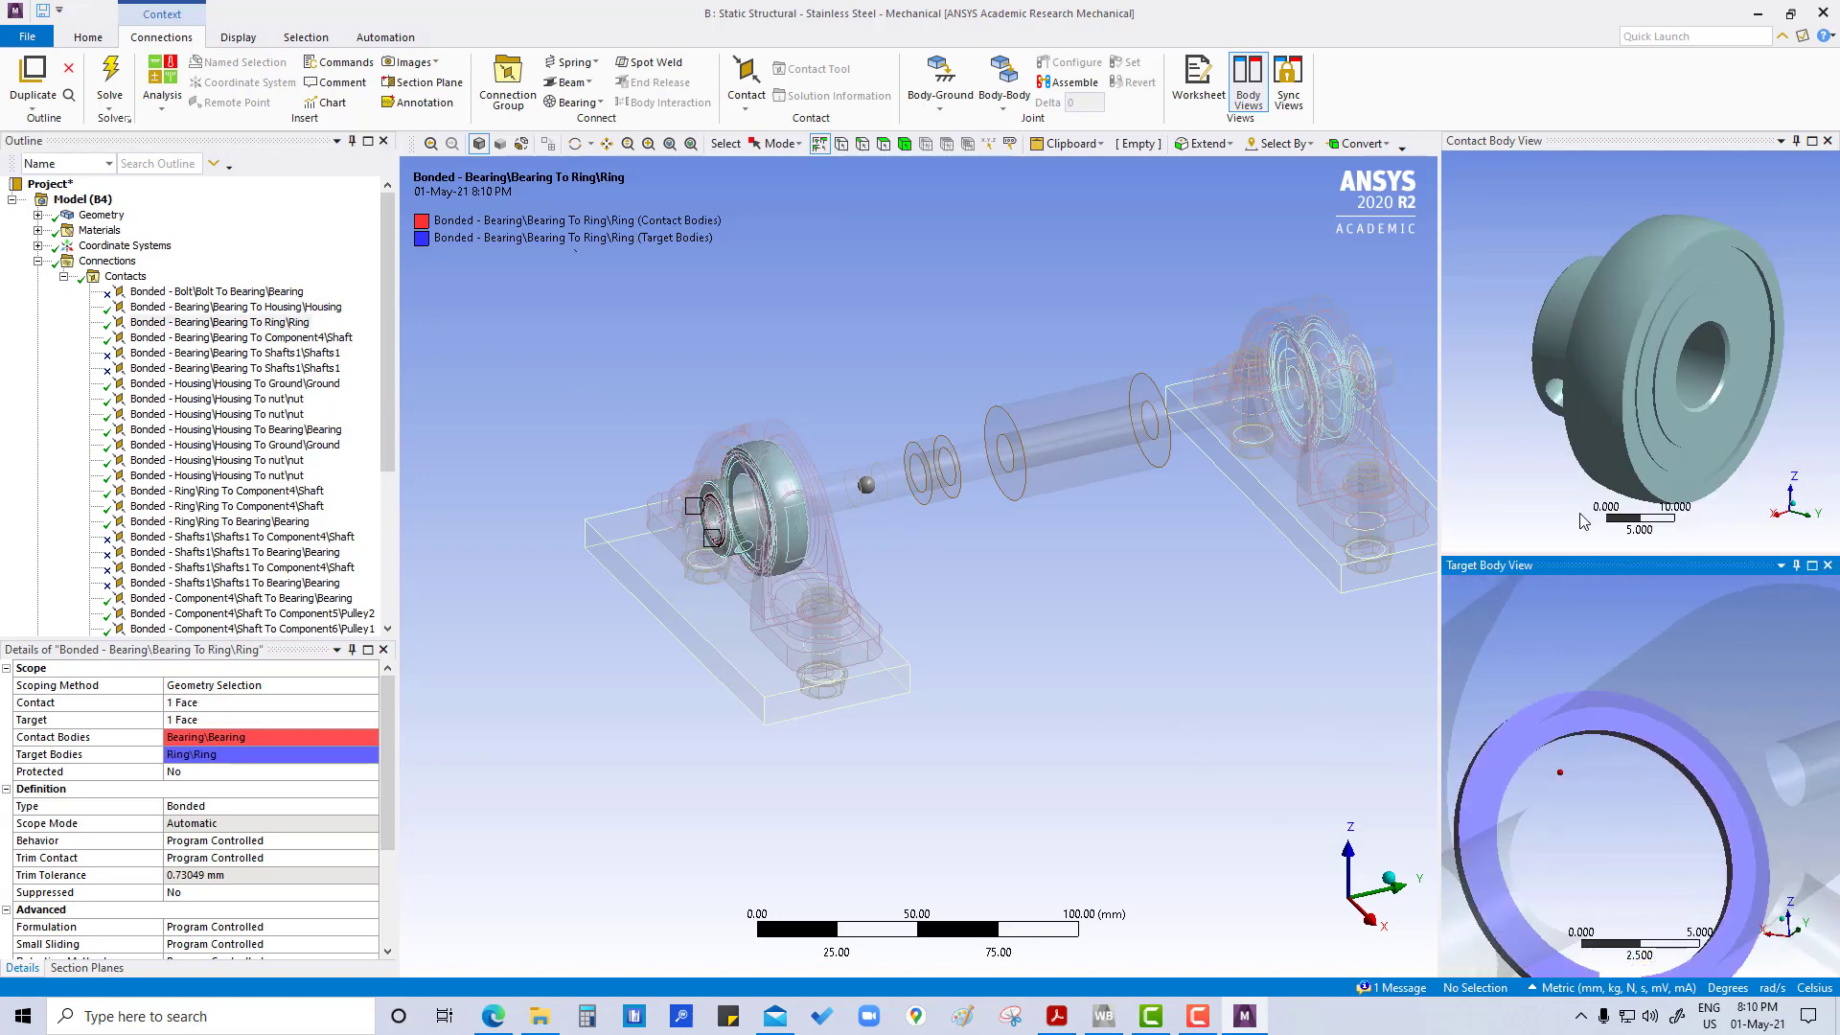
pyautogui.moveTo(1586, 402); pyautogui.dragTo(1679, 439, button='middle')
pyautogui.moveTo(1675, 672); pyautogui.dragTo(1569, 839, button='middle')
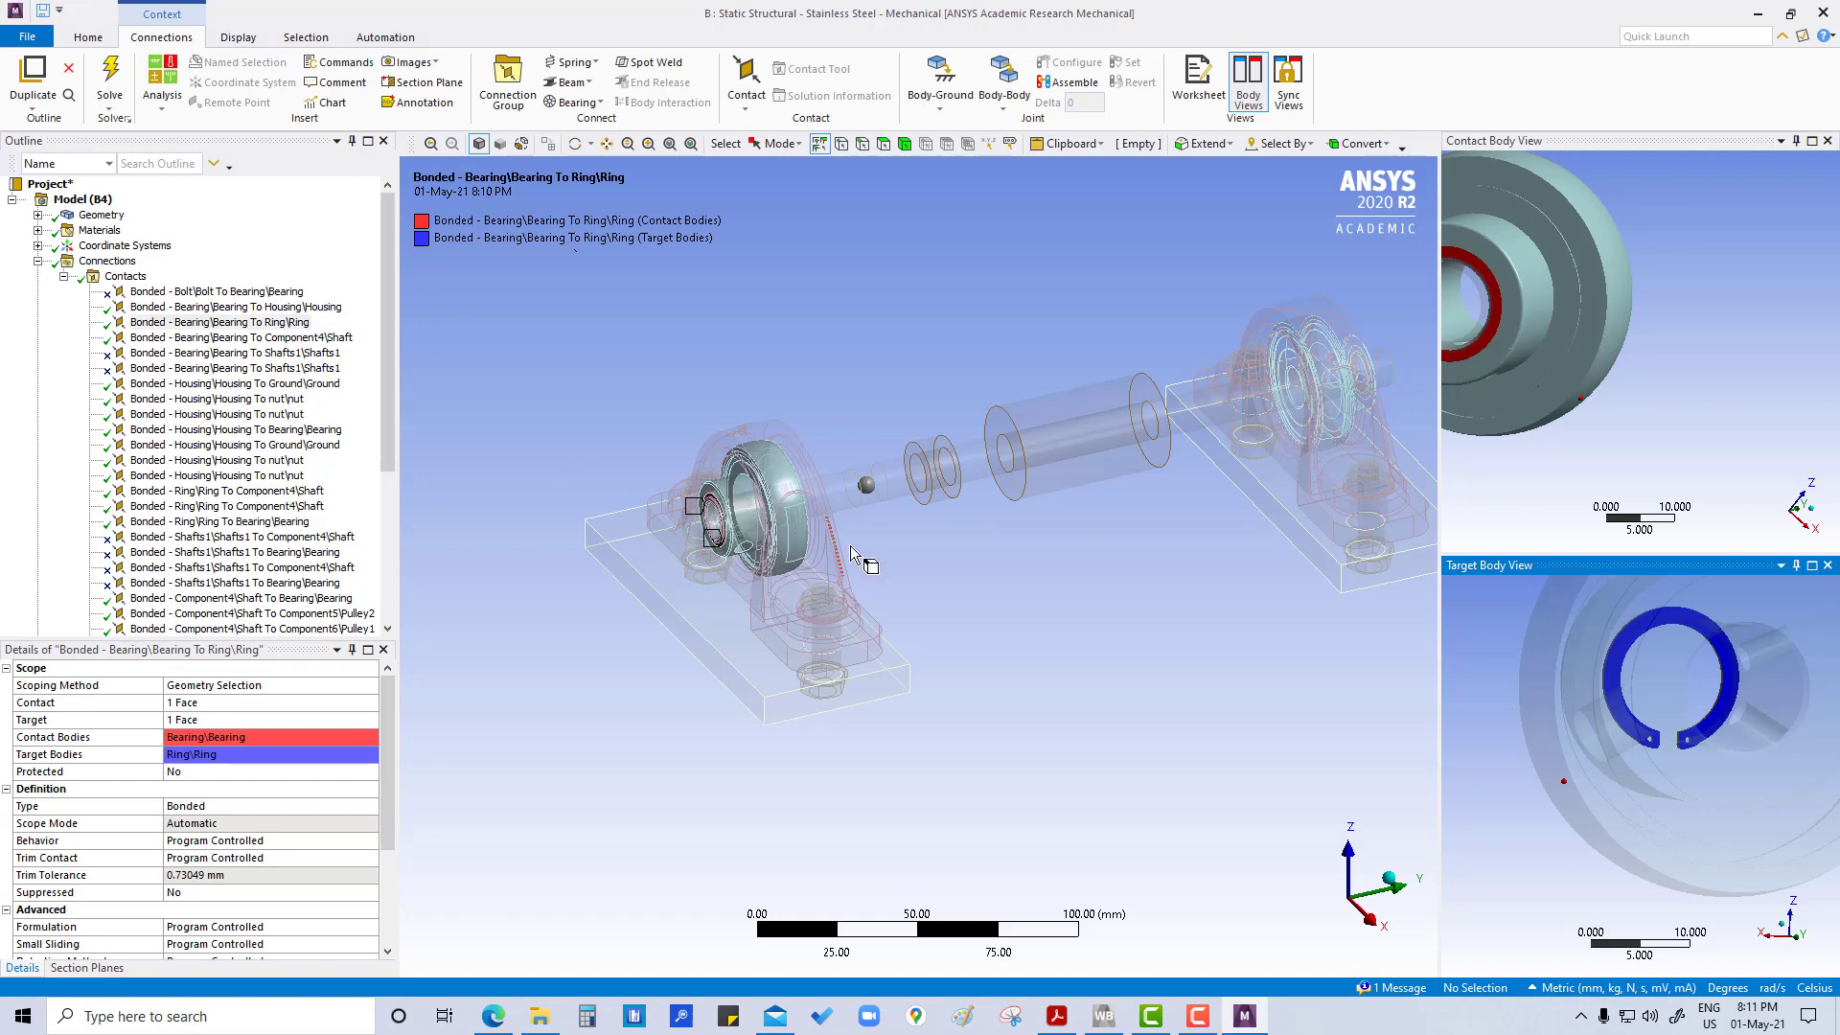
pyautogui.moveTo(849, 544); pyautogui.dragTo(613, 464, button='middle')
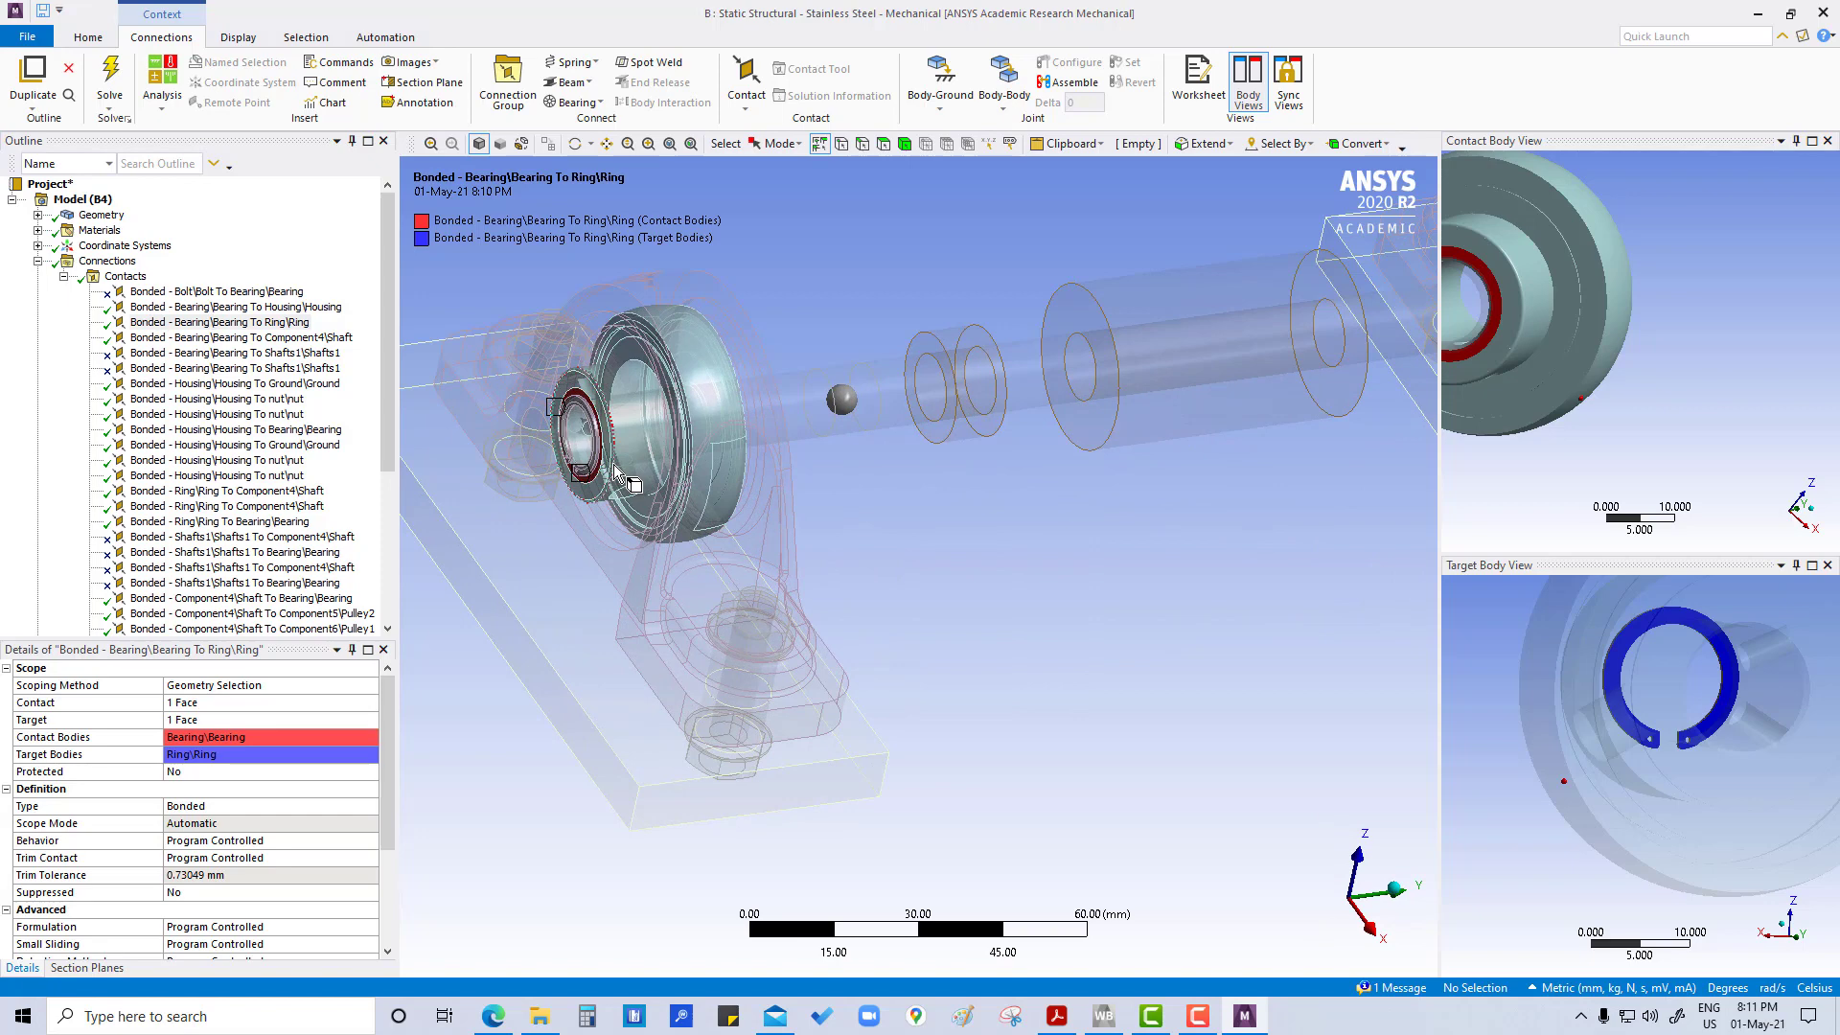
pyautogui.moveTo(1620, 450); pyautogui.dragTo(1572, 462, button='middle')
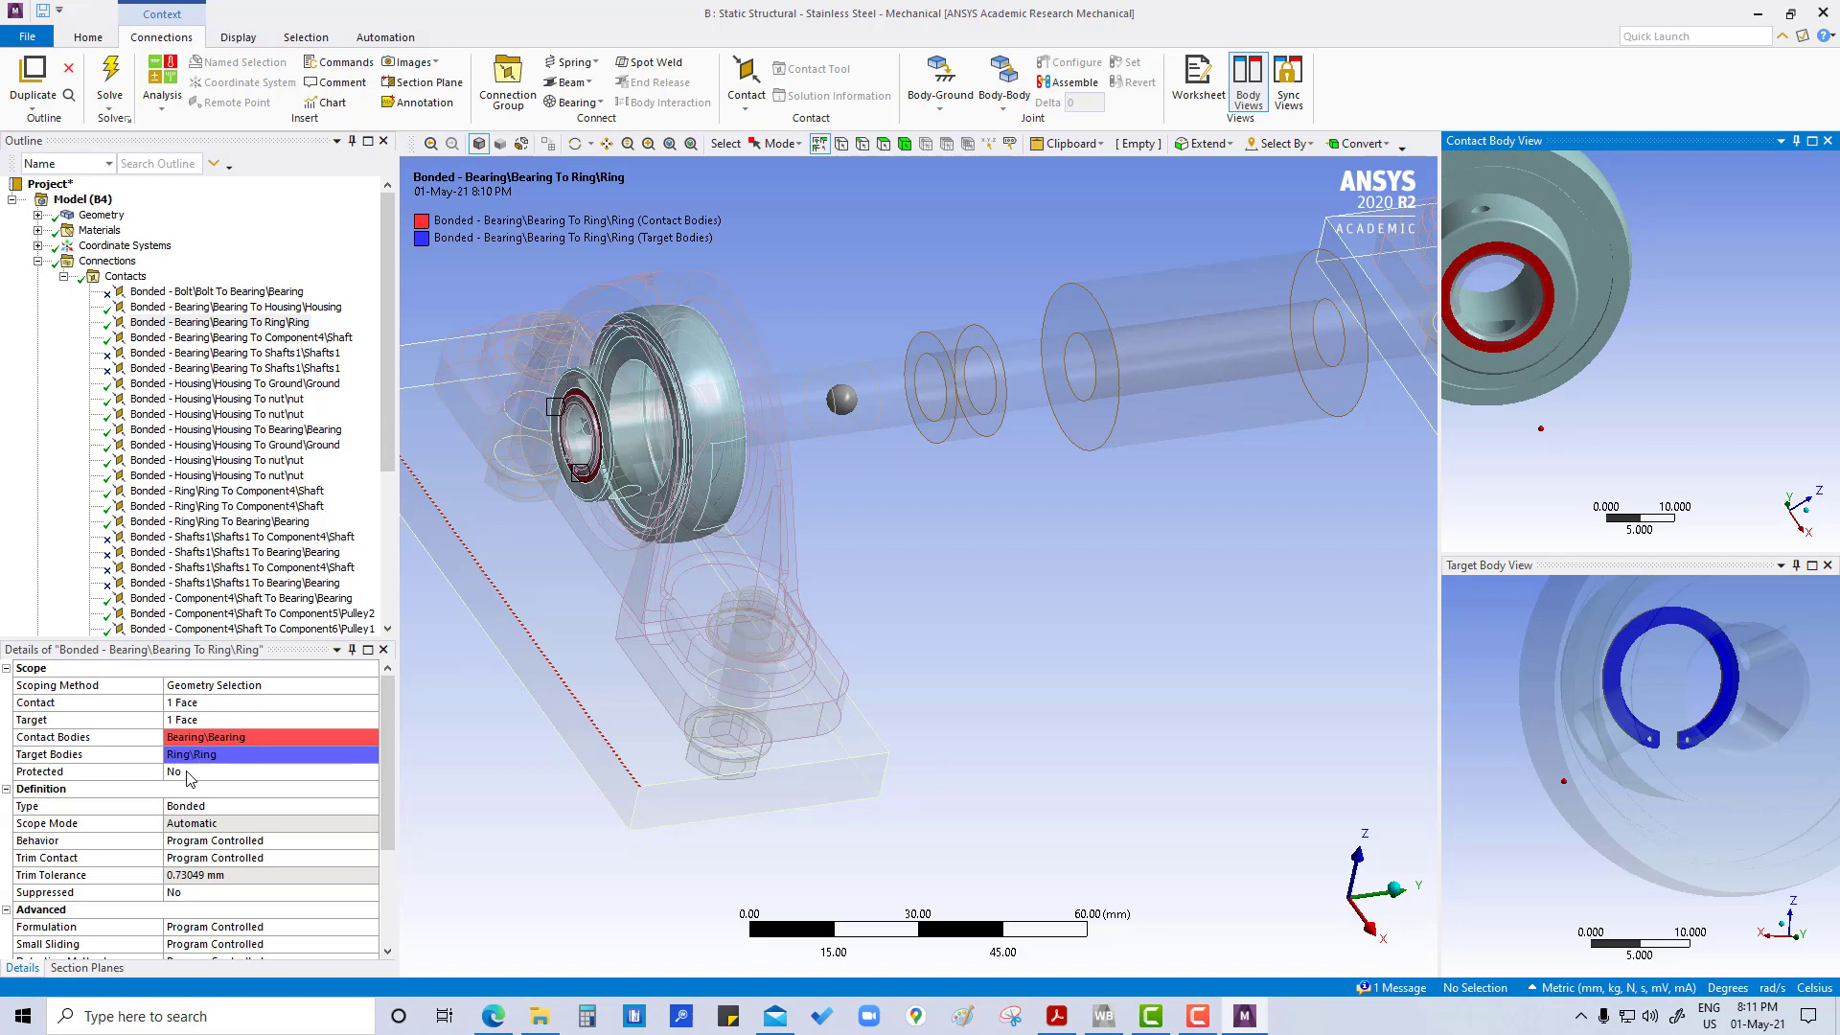
pyautogui.click(215, 810)
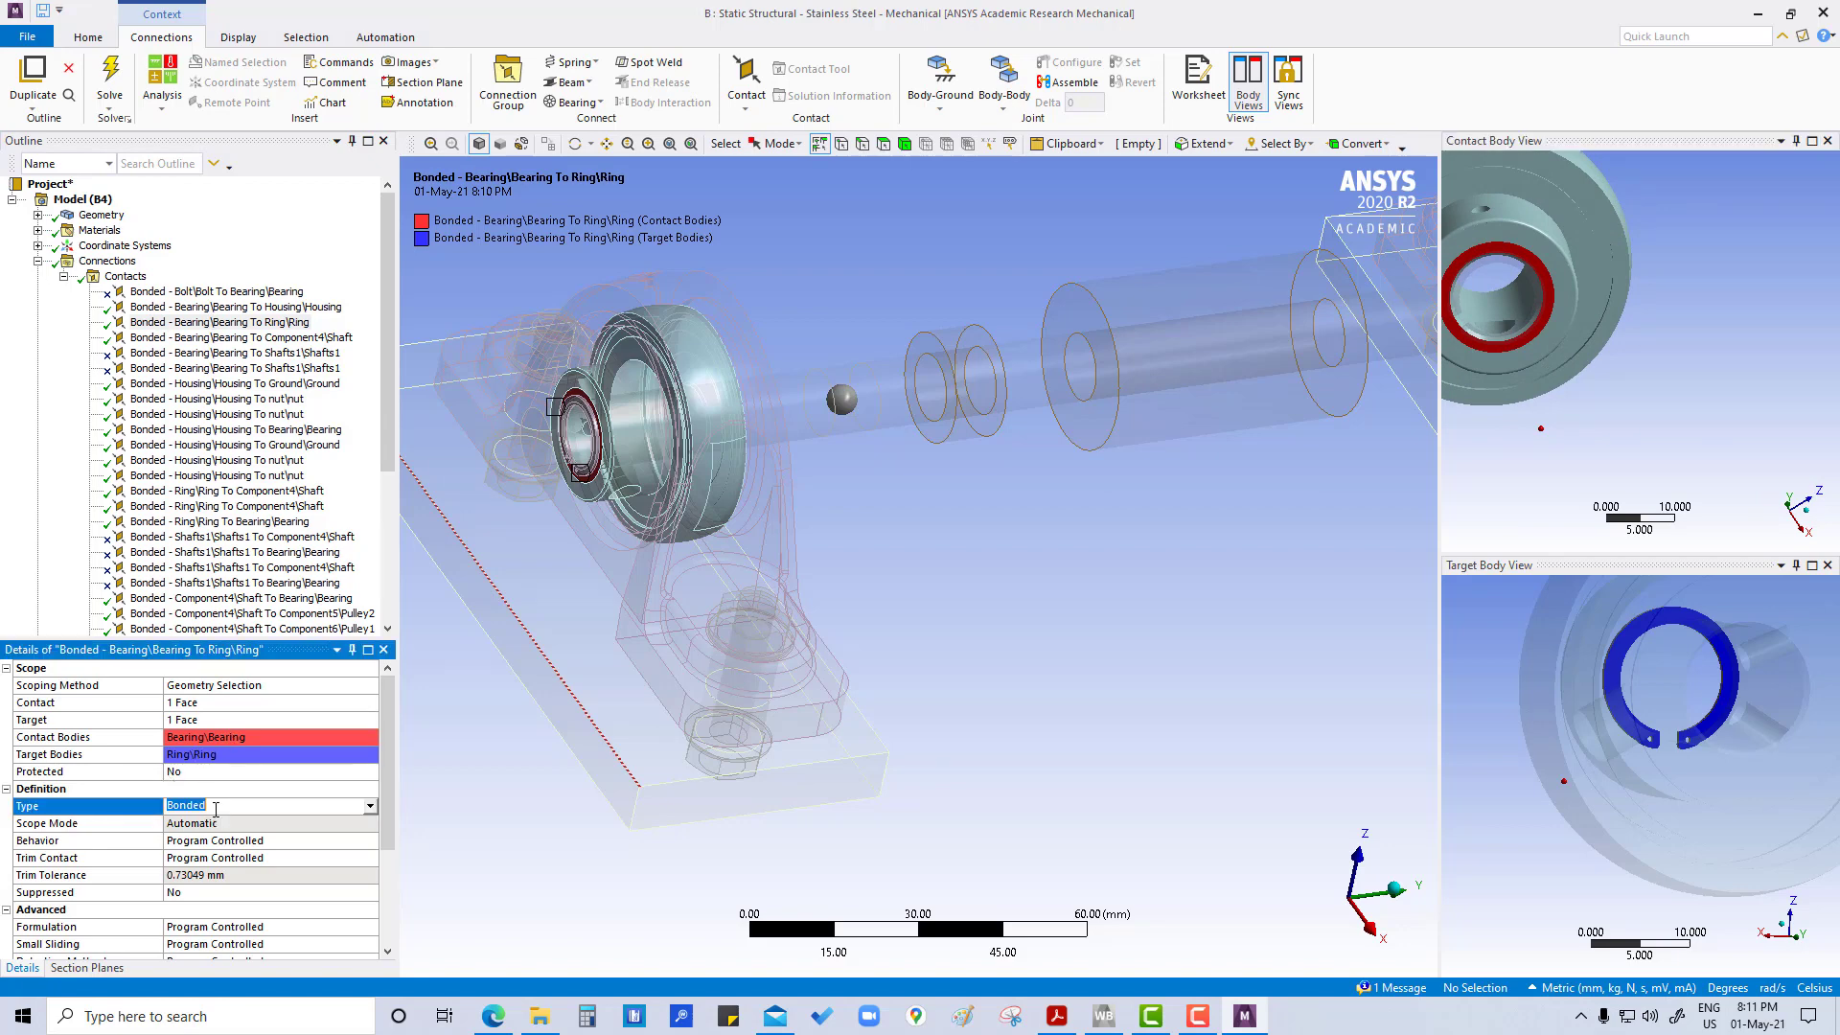
pyautogui.click(370, 807)
pyautogui.click(240, 841)
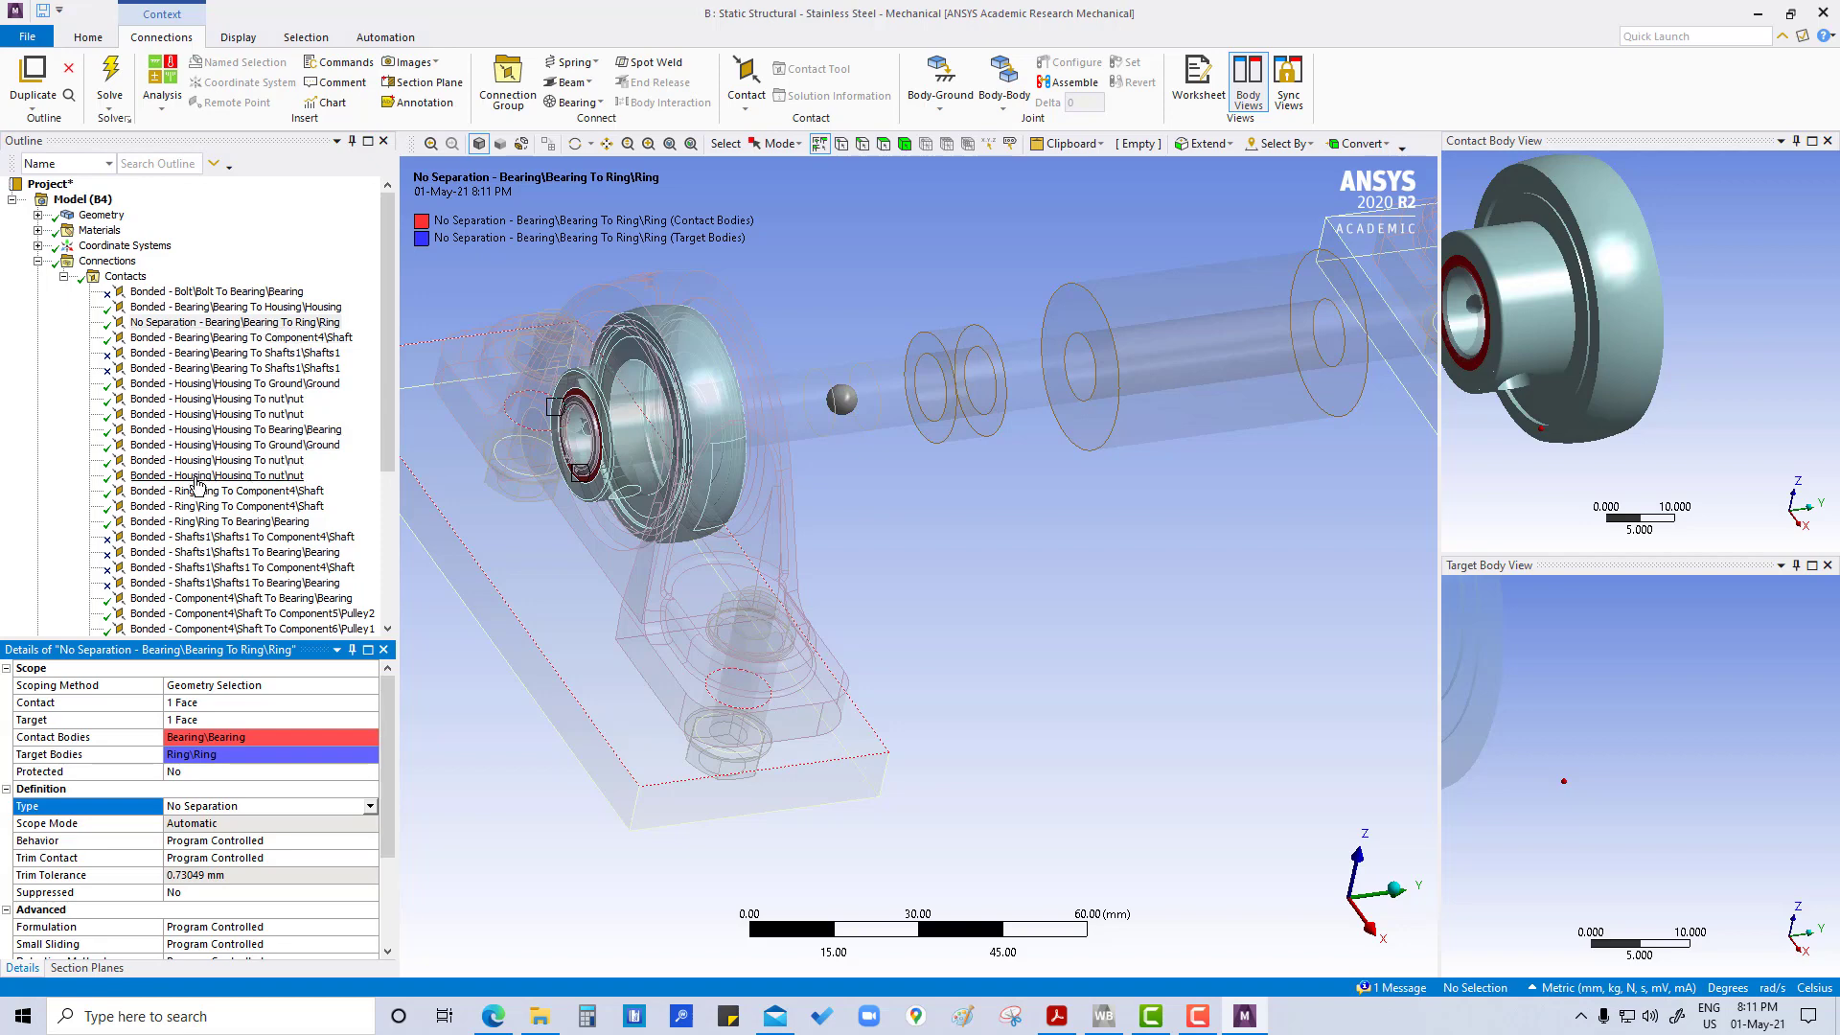
# Set the type of the Ring To Bearing contact to No Separation.
pyautogui.click(231, 523)
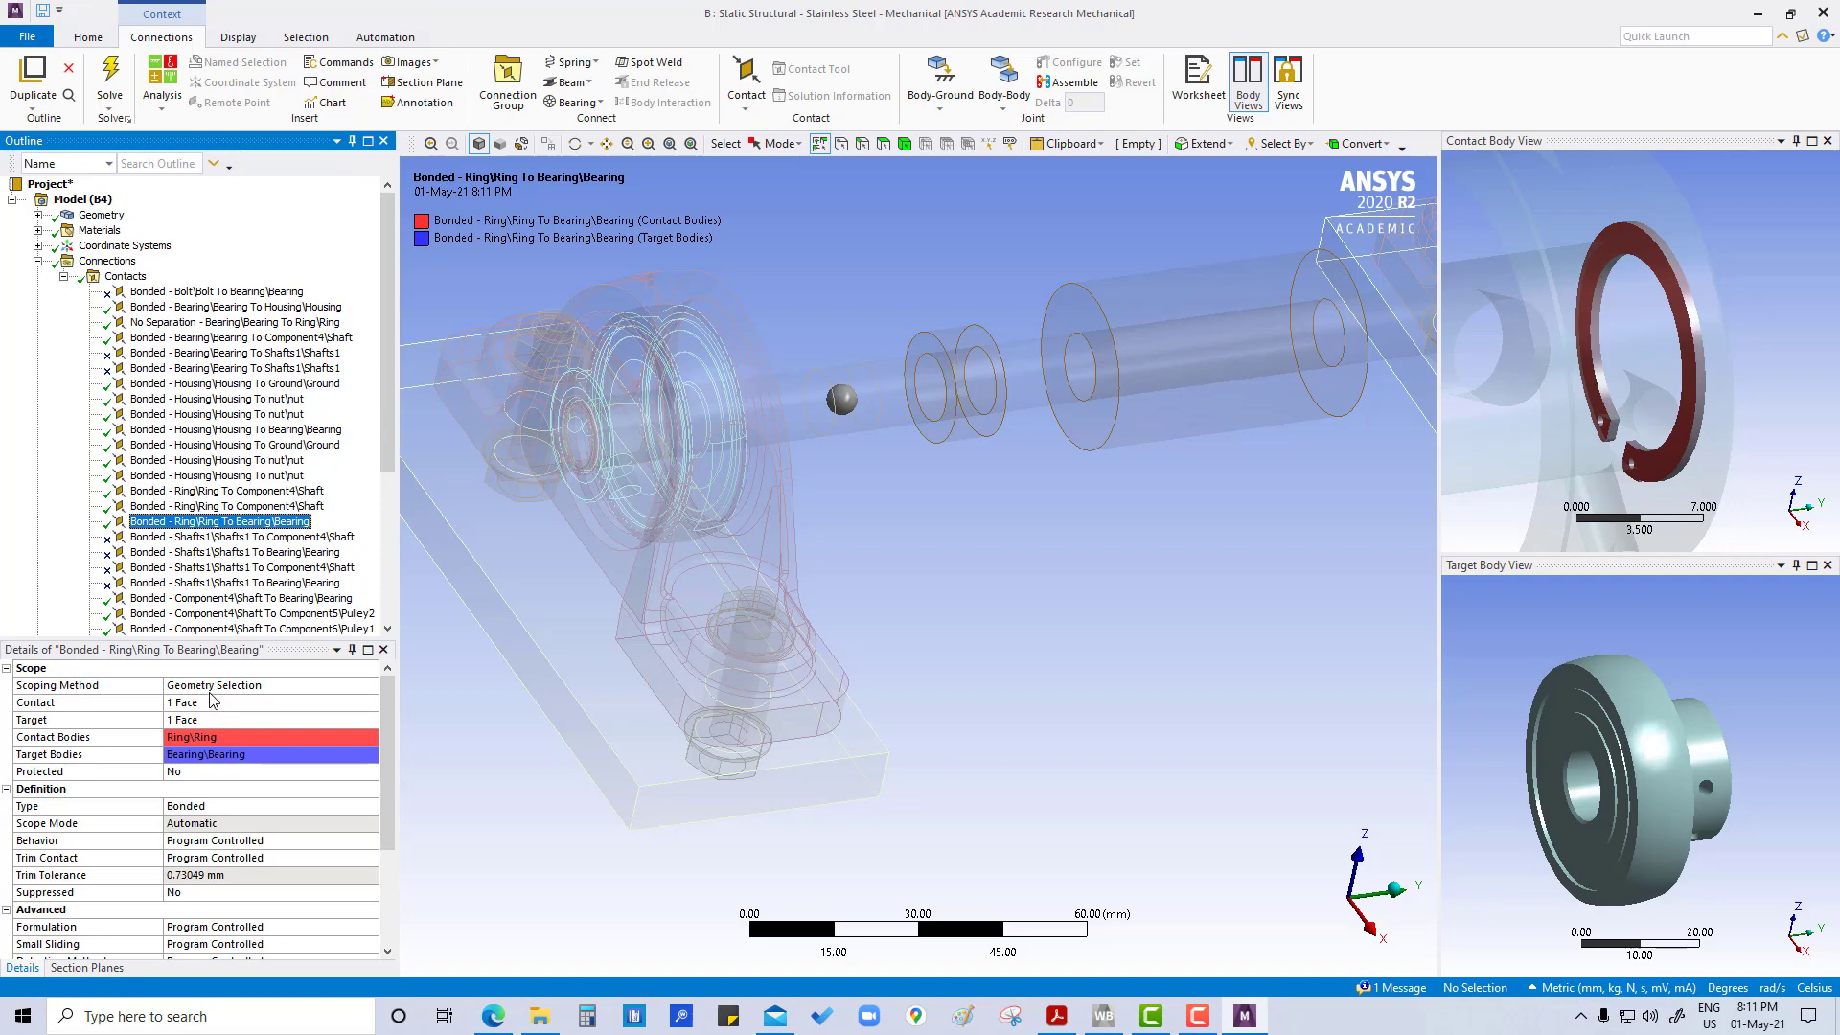
pyautogui.click(356, 807)
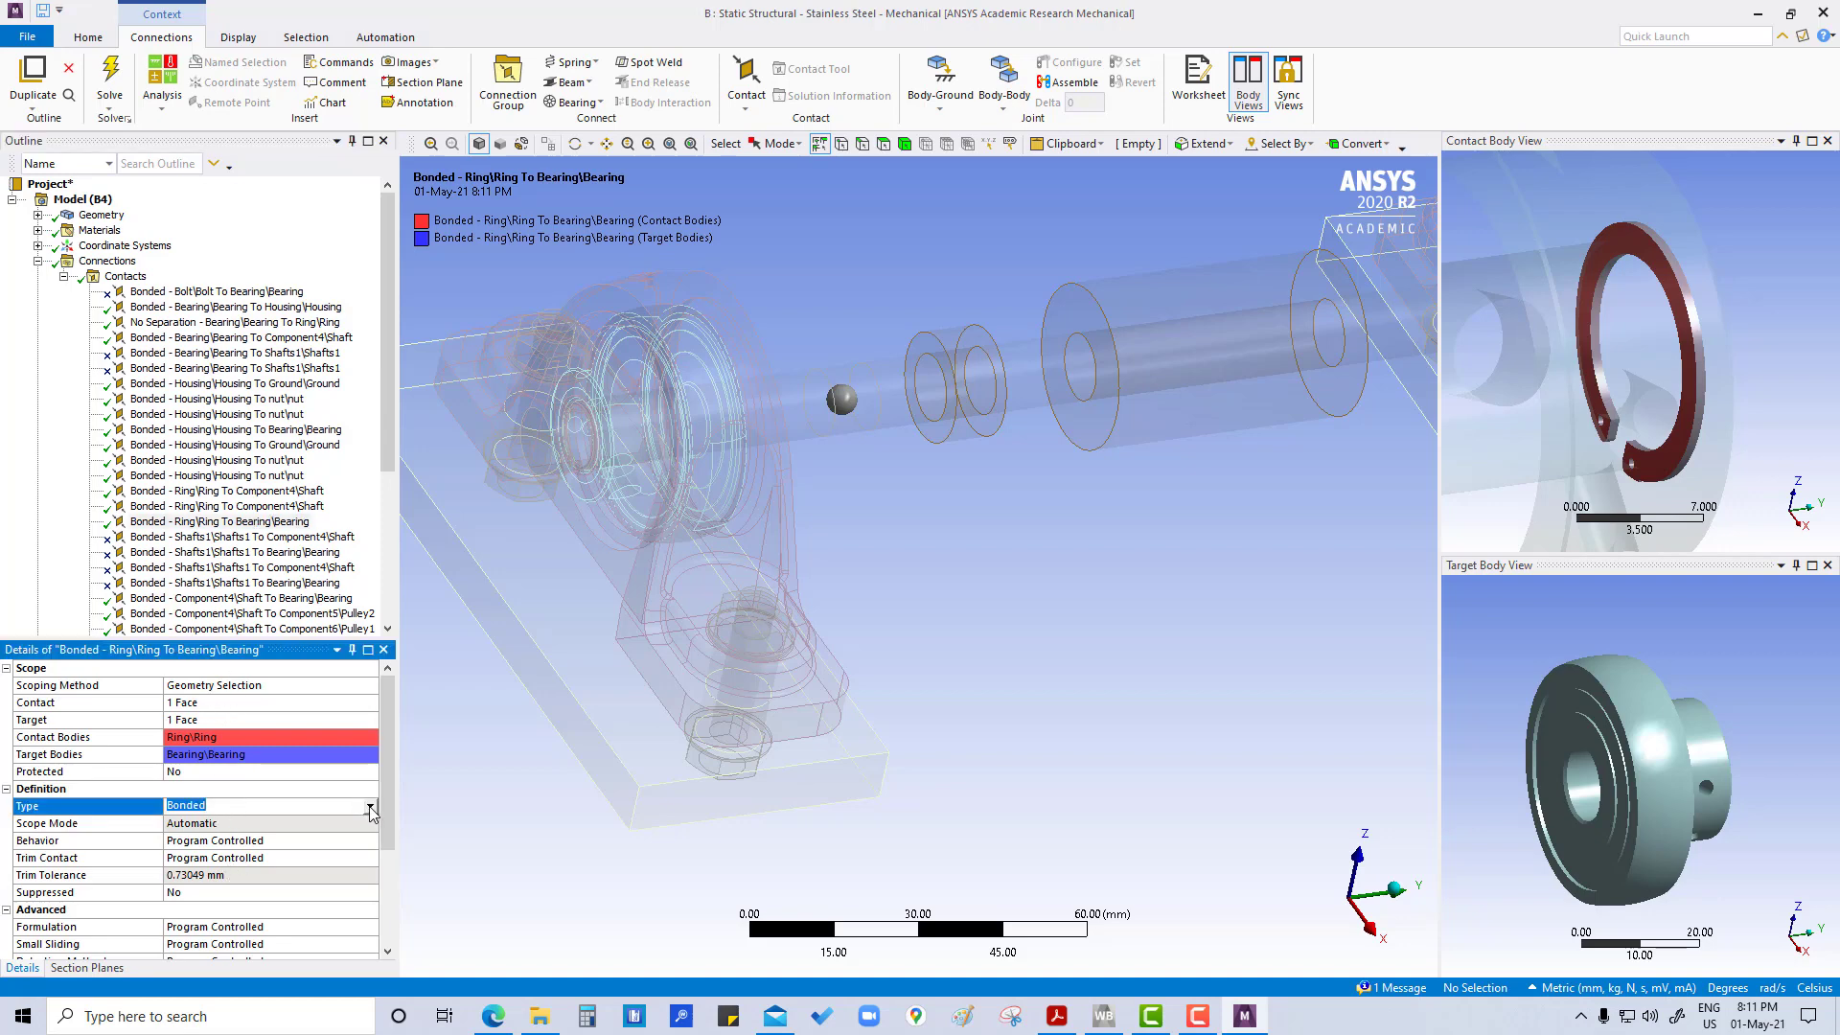
pyautogui.click(370, 807)
pyautogui.click(201, 834)
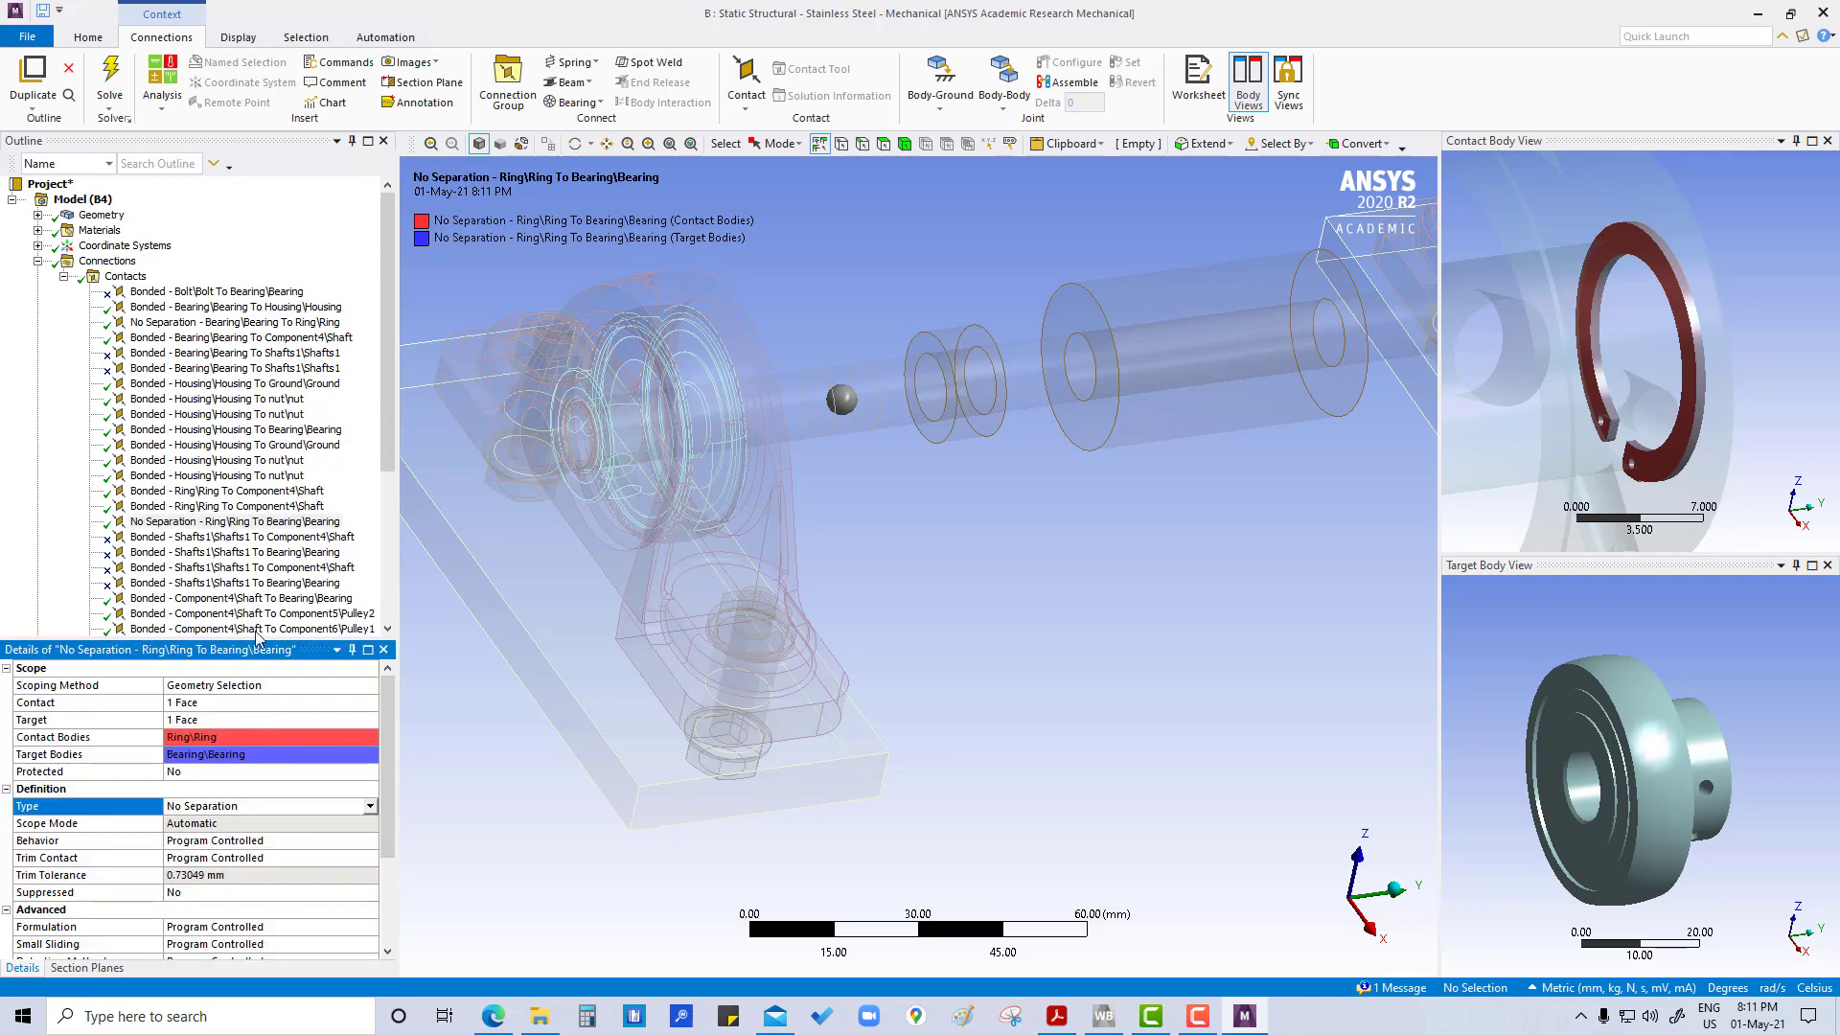
# Inspect the contact and target faces of the bonded Bearing To Component4\Shaft contact.
pyautogui.click(184, 337)
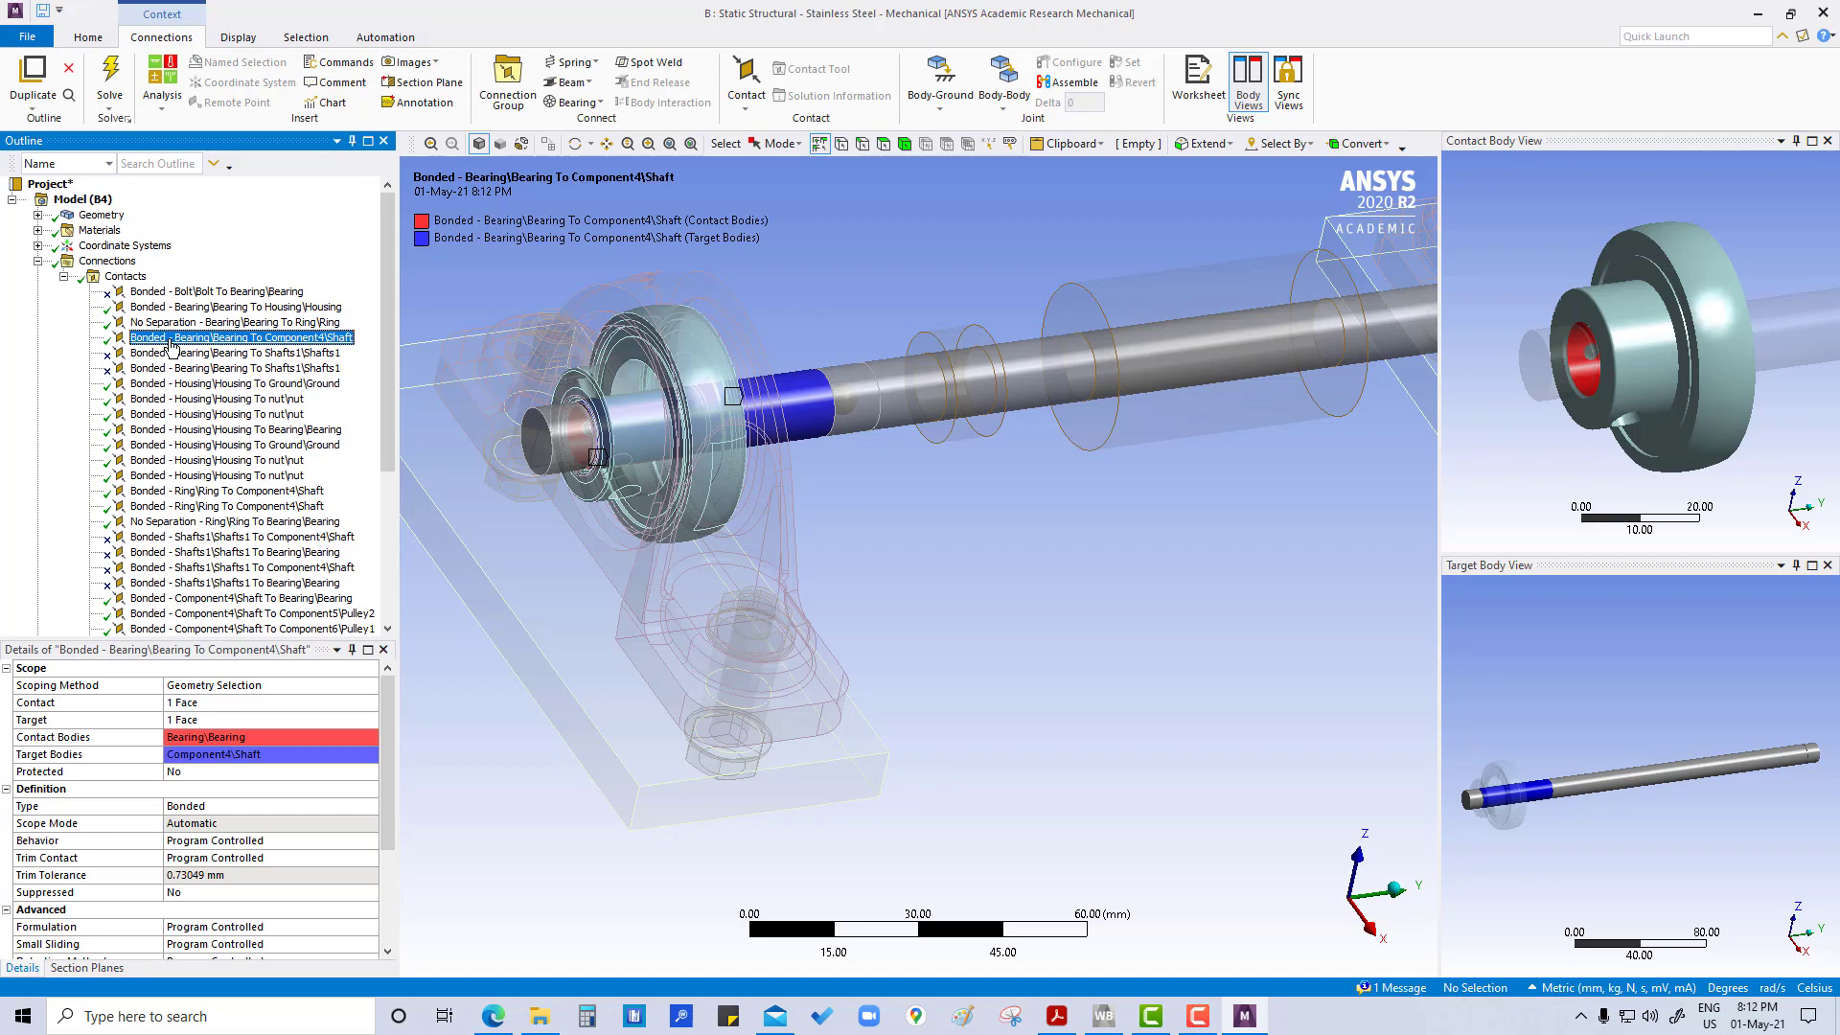
pyautogui.moveTo(621, 503); pyautogui.dragTo(577, 550, button='middle')
pyautogui.moveTo(1588, 452); pyautogui.dragTo(1715, 485, button='middle')
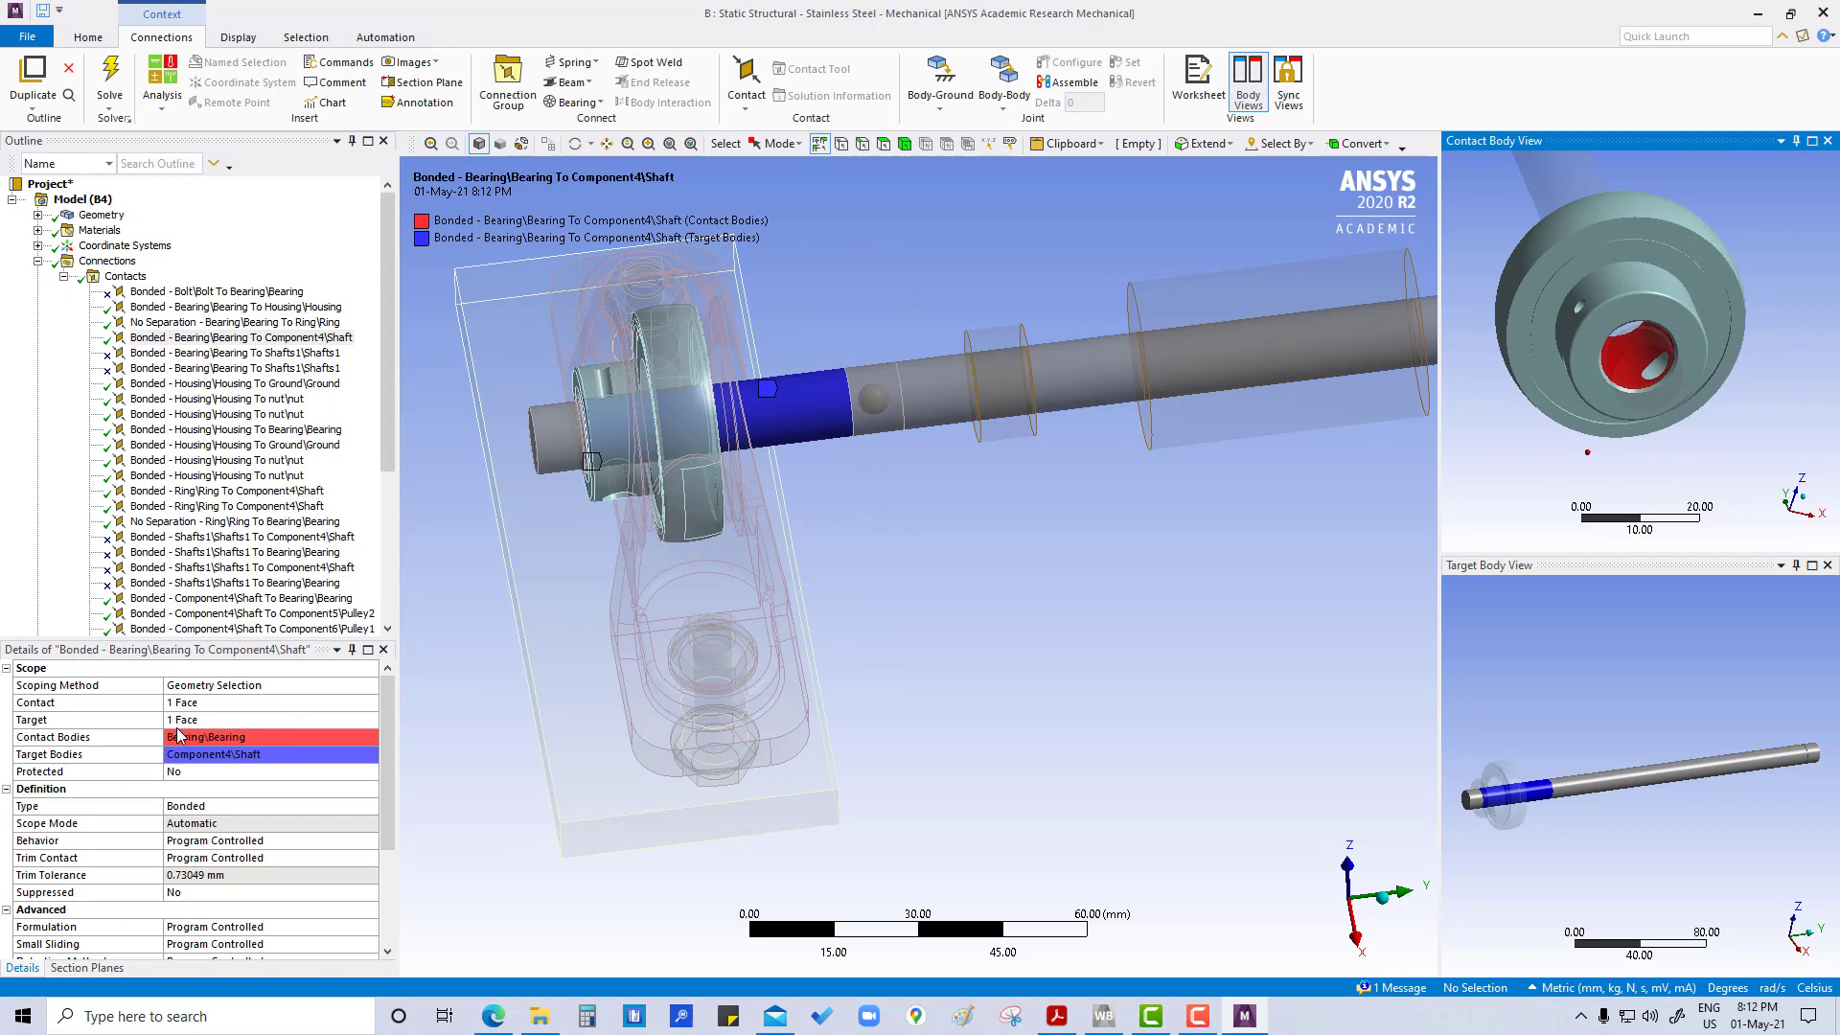
# Inspect the contact and target faces of the first Housing To Ground contact, including the underside of the housing.
pyautogui.click(180, 383)
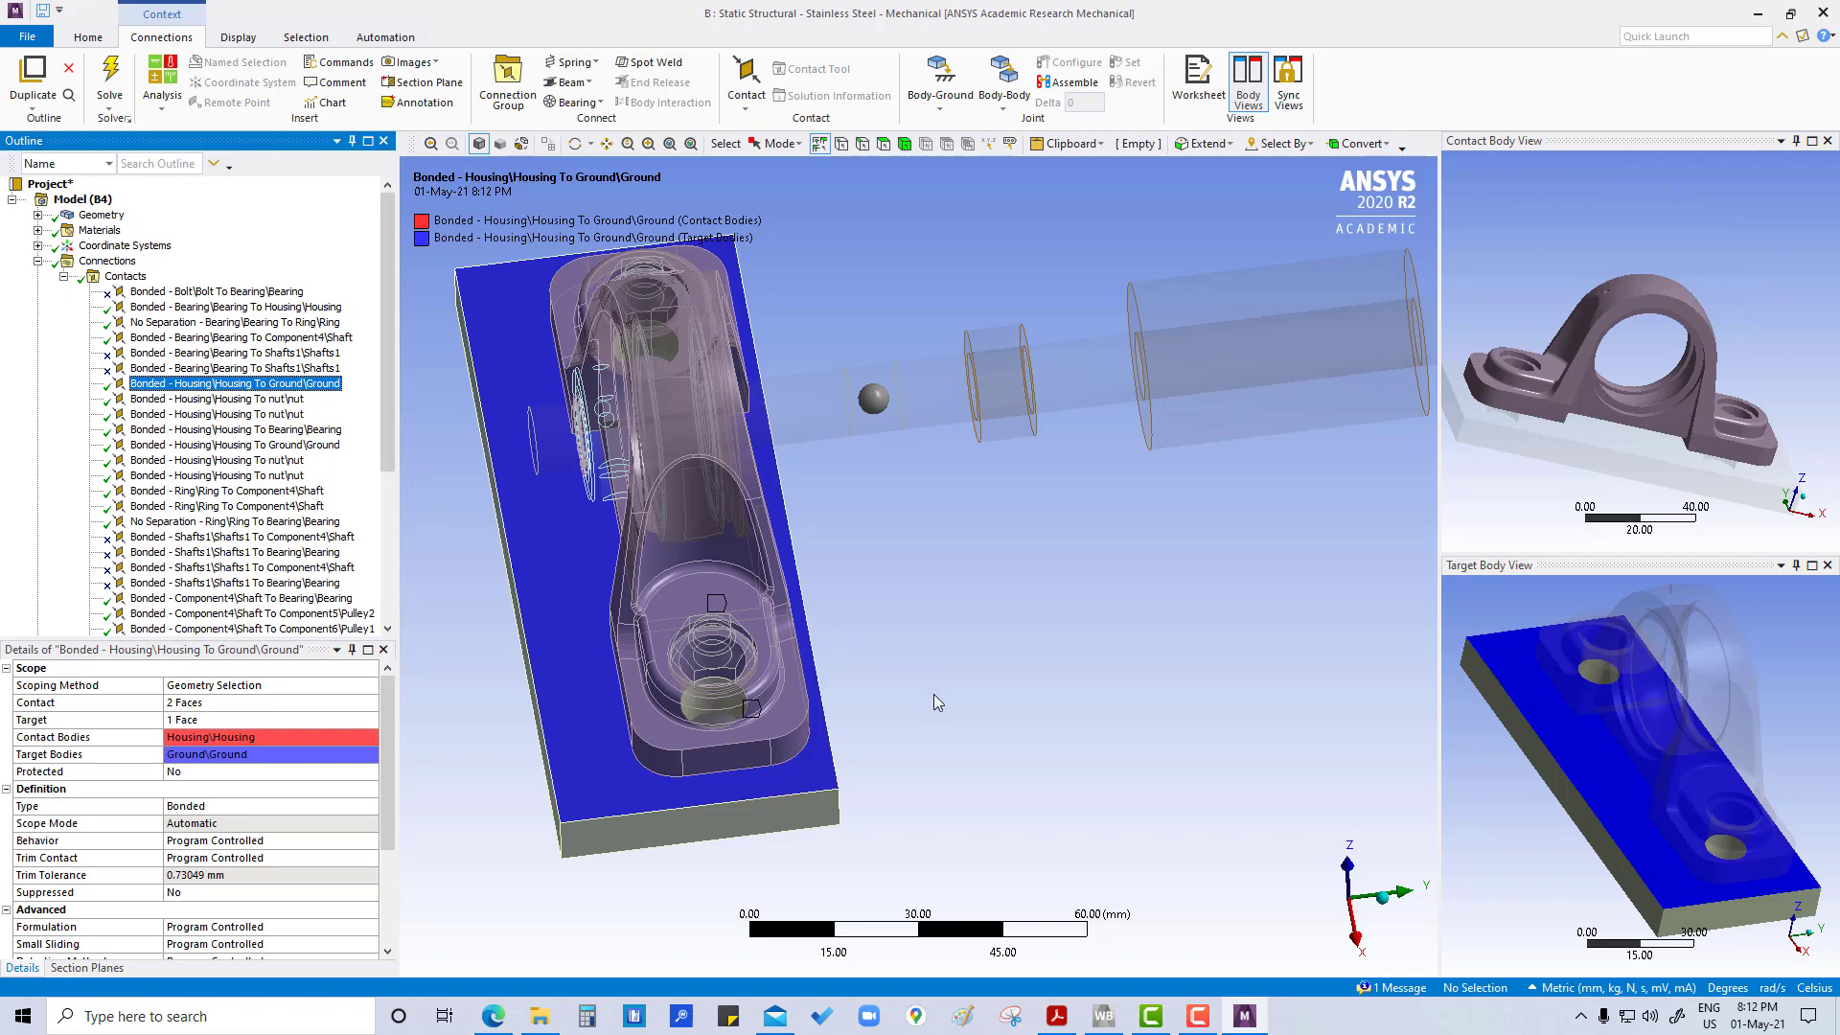
pyautogui.scroll(-2, 933, 694)
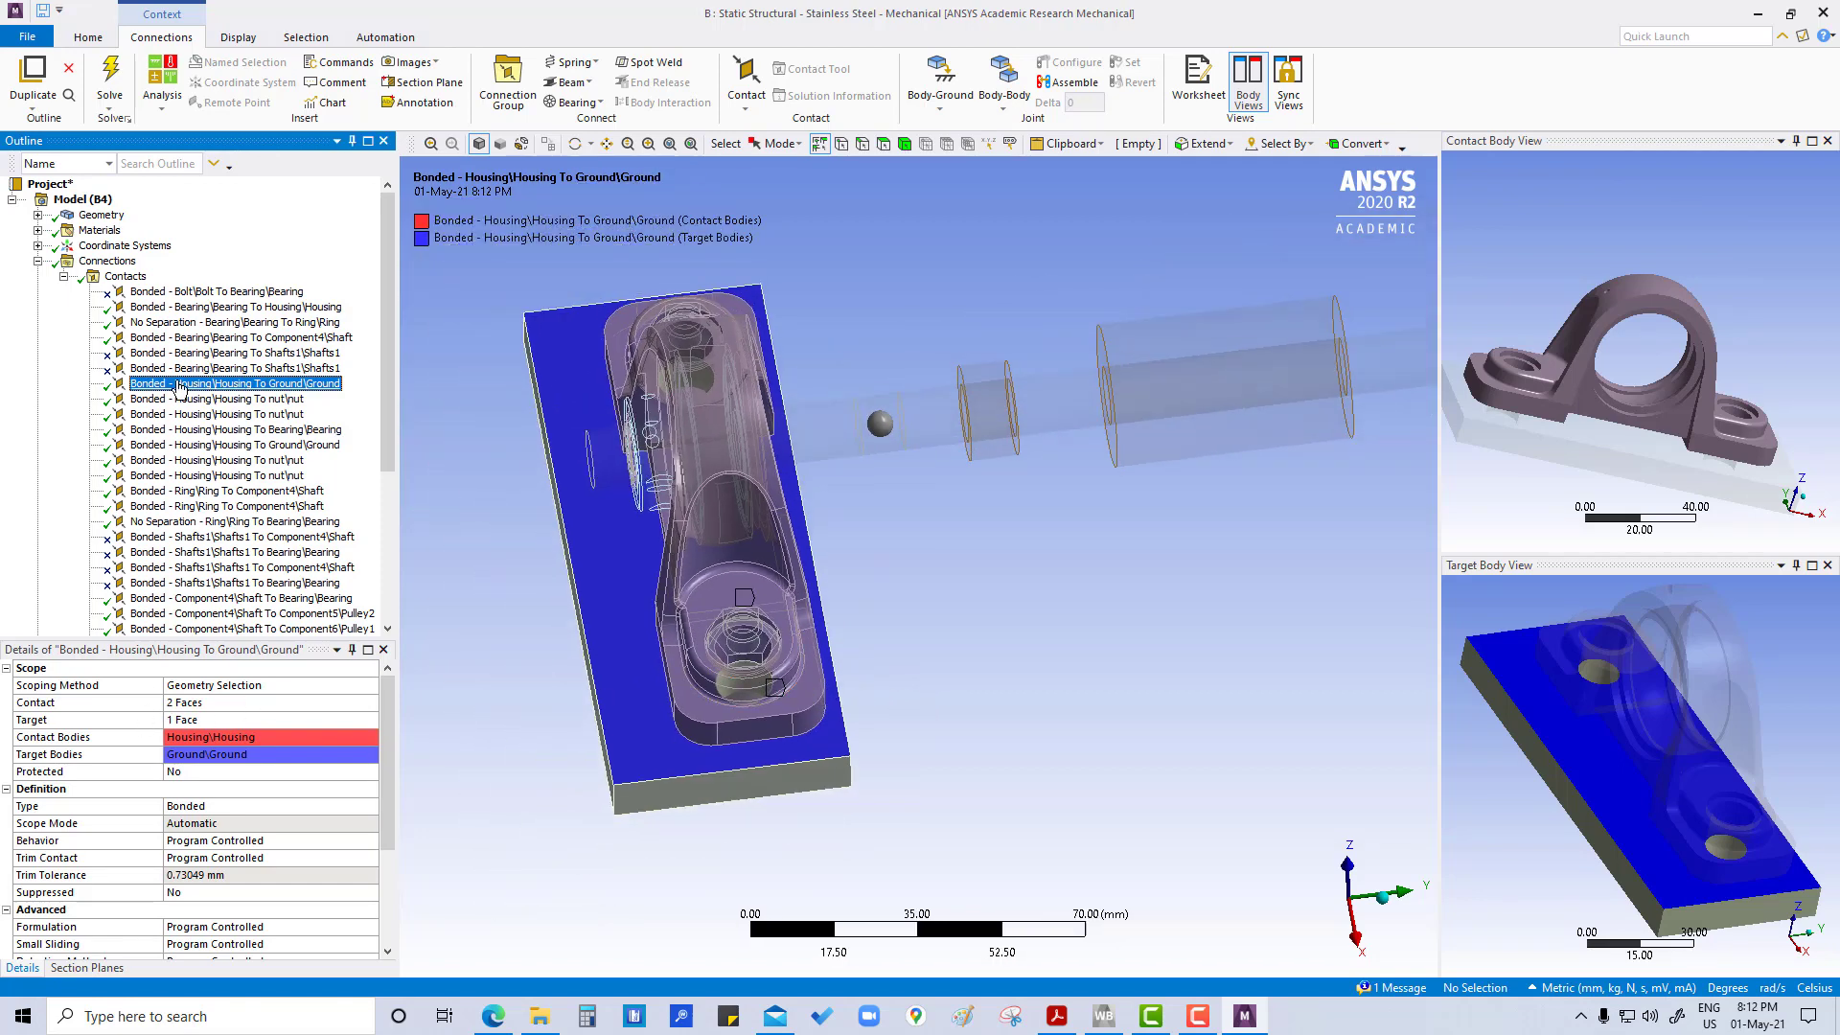
pyautogui.click(189, 704)
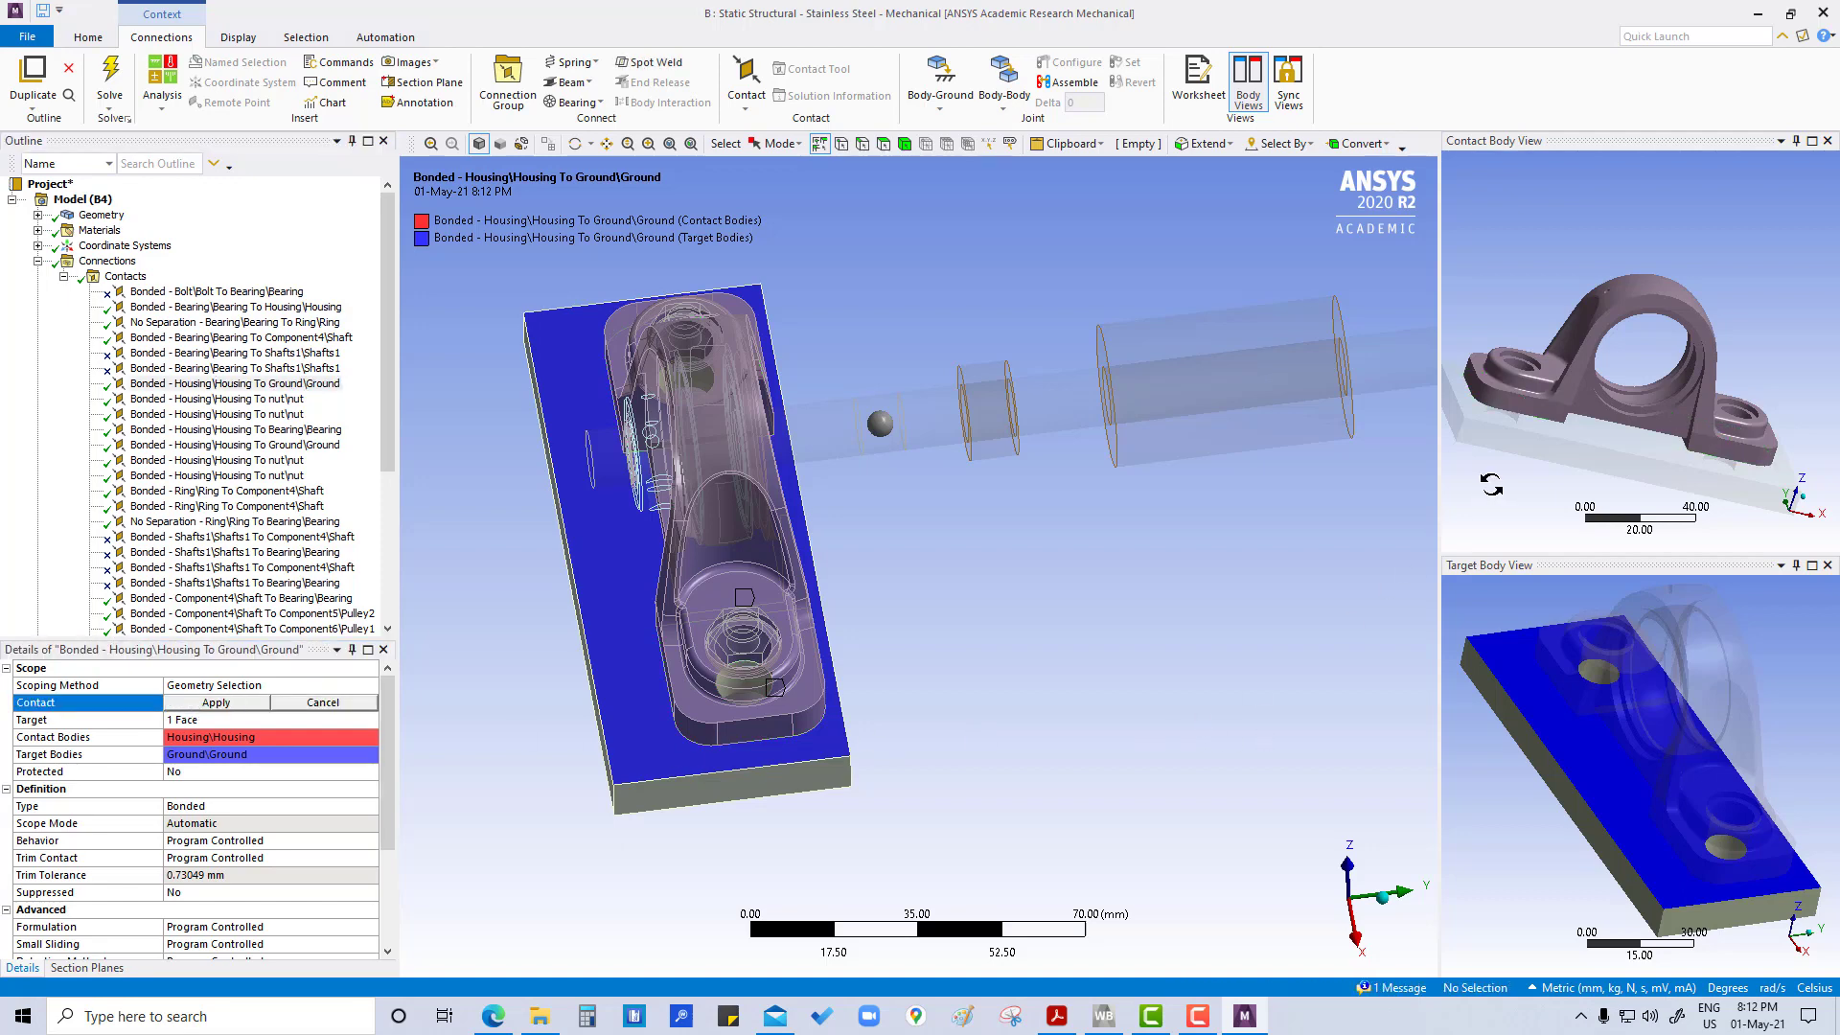
pyautogui.moveTo(1493, 492); pyautogui.dragTo(1552, 396, button='middle')
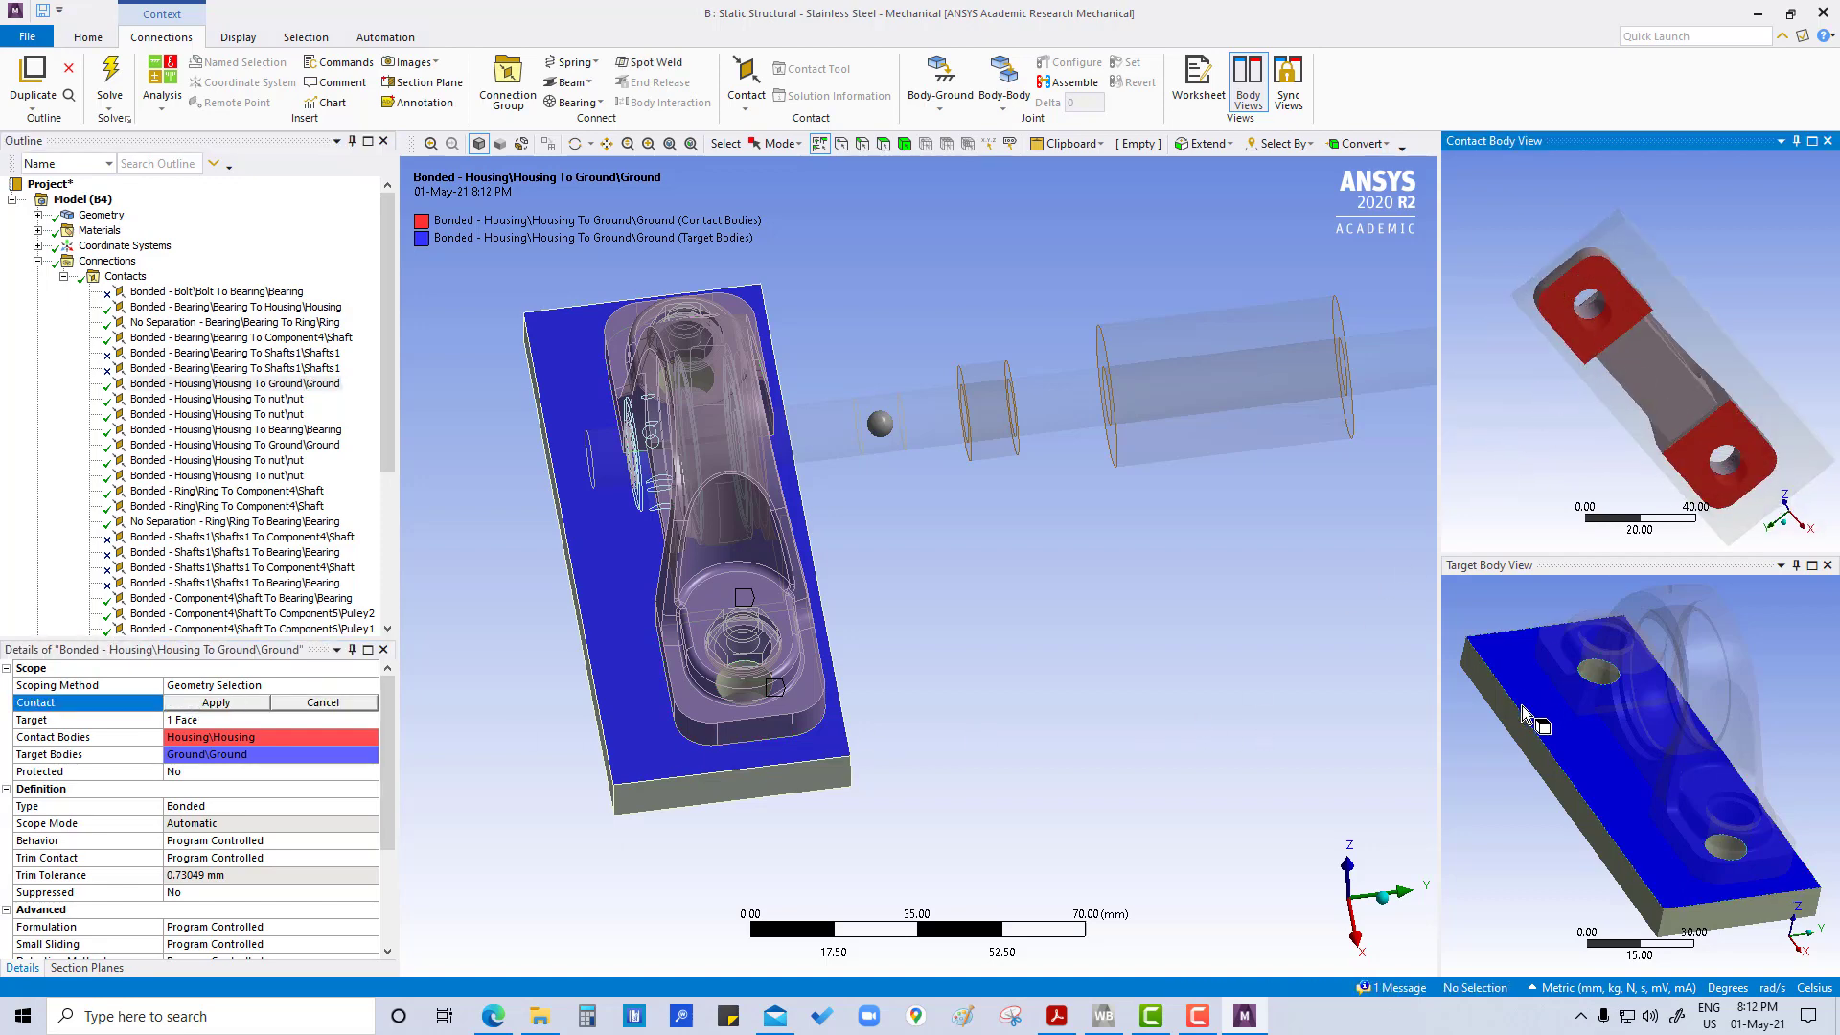
# Rescope the contact side of the first Housing To nut contact to only the flat annular seat face of the housing's bolt hole.
pyautogui.click(184, 399)
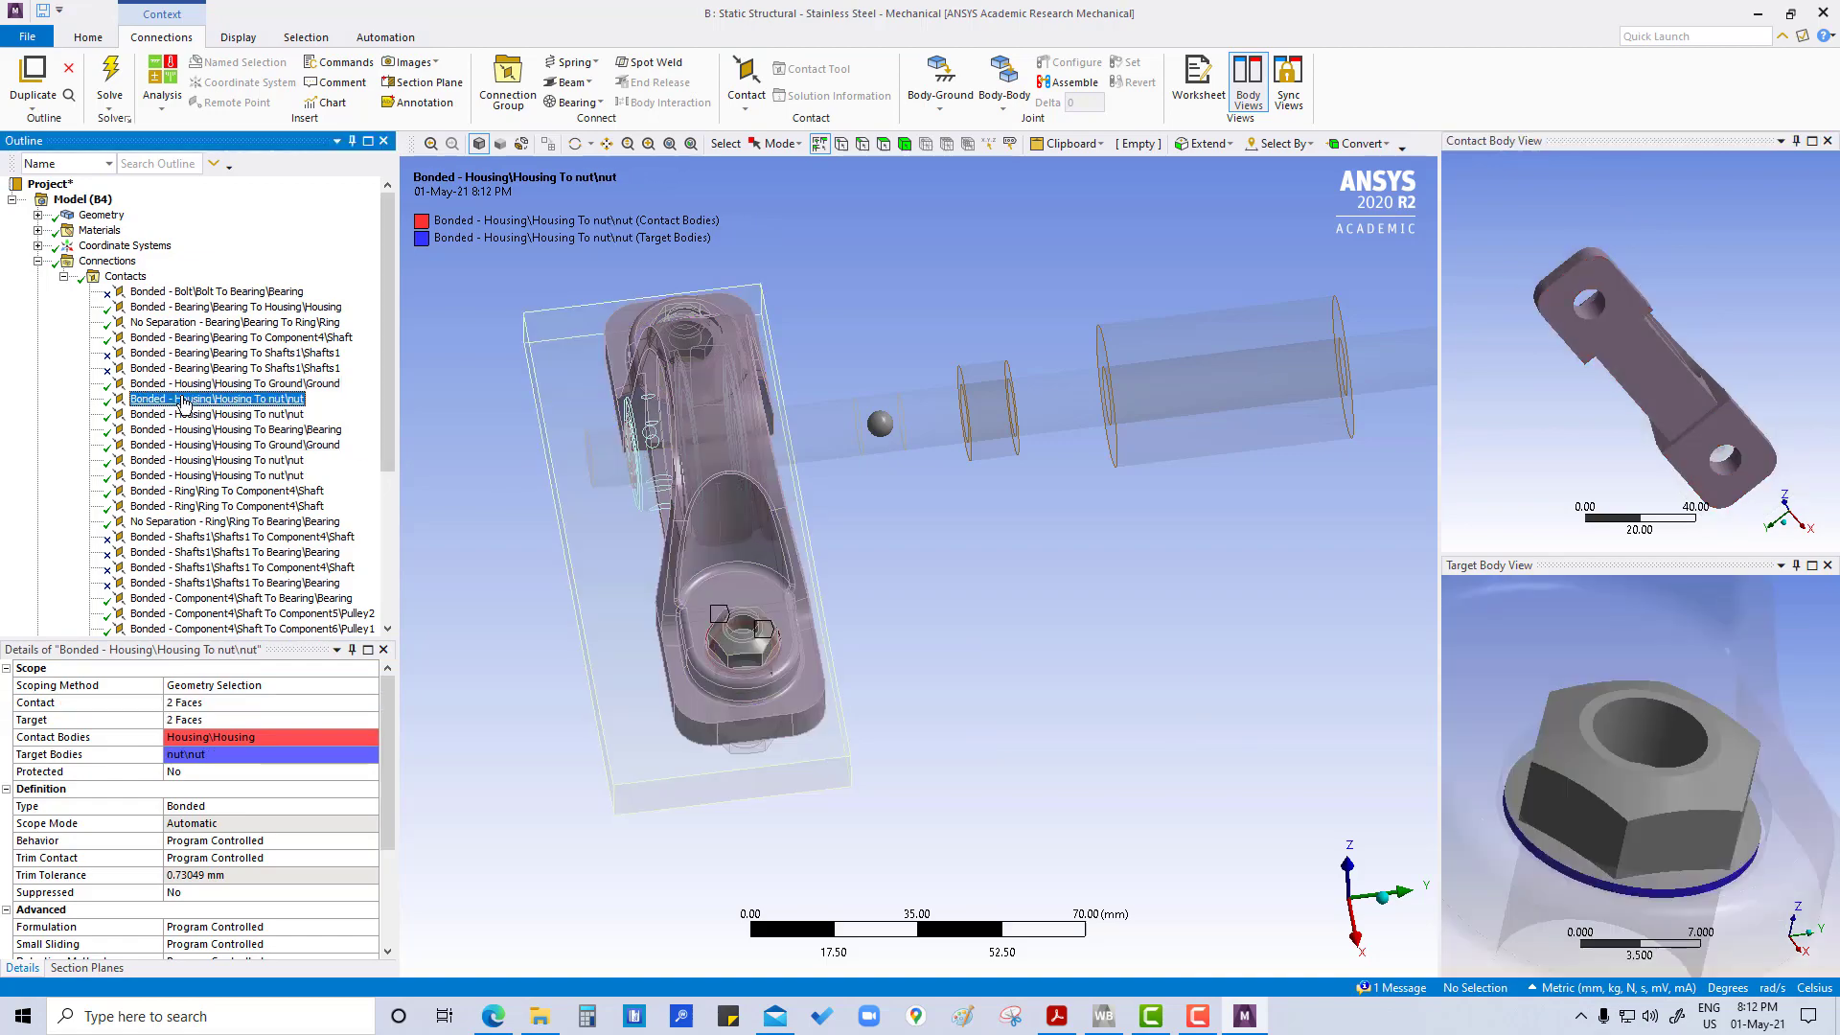
pyautogui.moveTo(828, 611); pyautogui.dragTo(887, 642, button='middle')
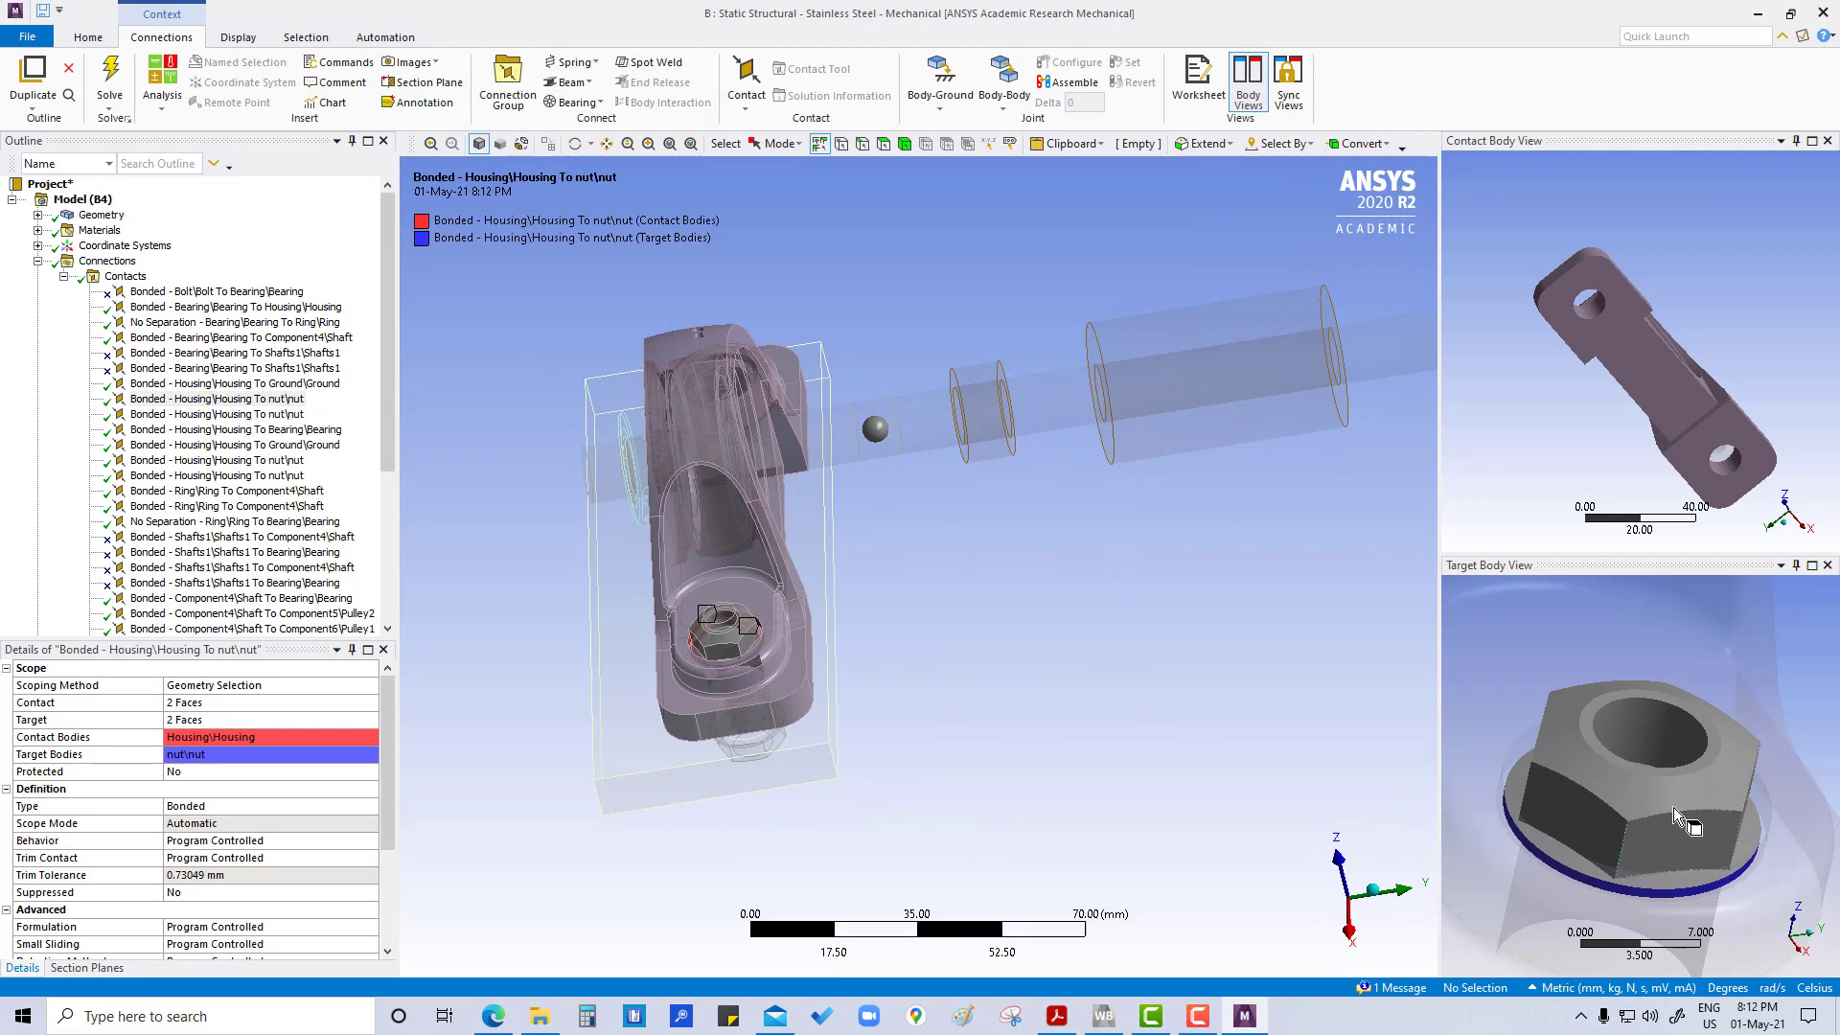
pyautogui.moveTo(1730, 388); pyautogui.dragTo(1727, 316, button='middle')
pyautogui.scroll(2, 1555, 482)
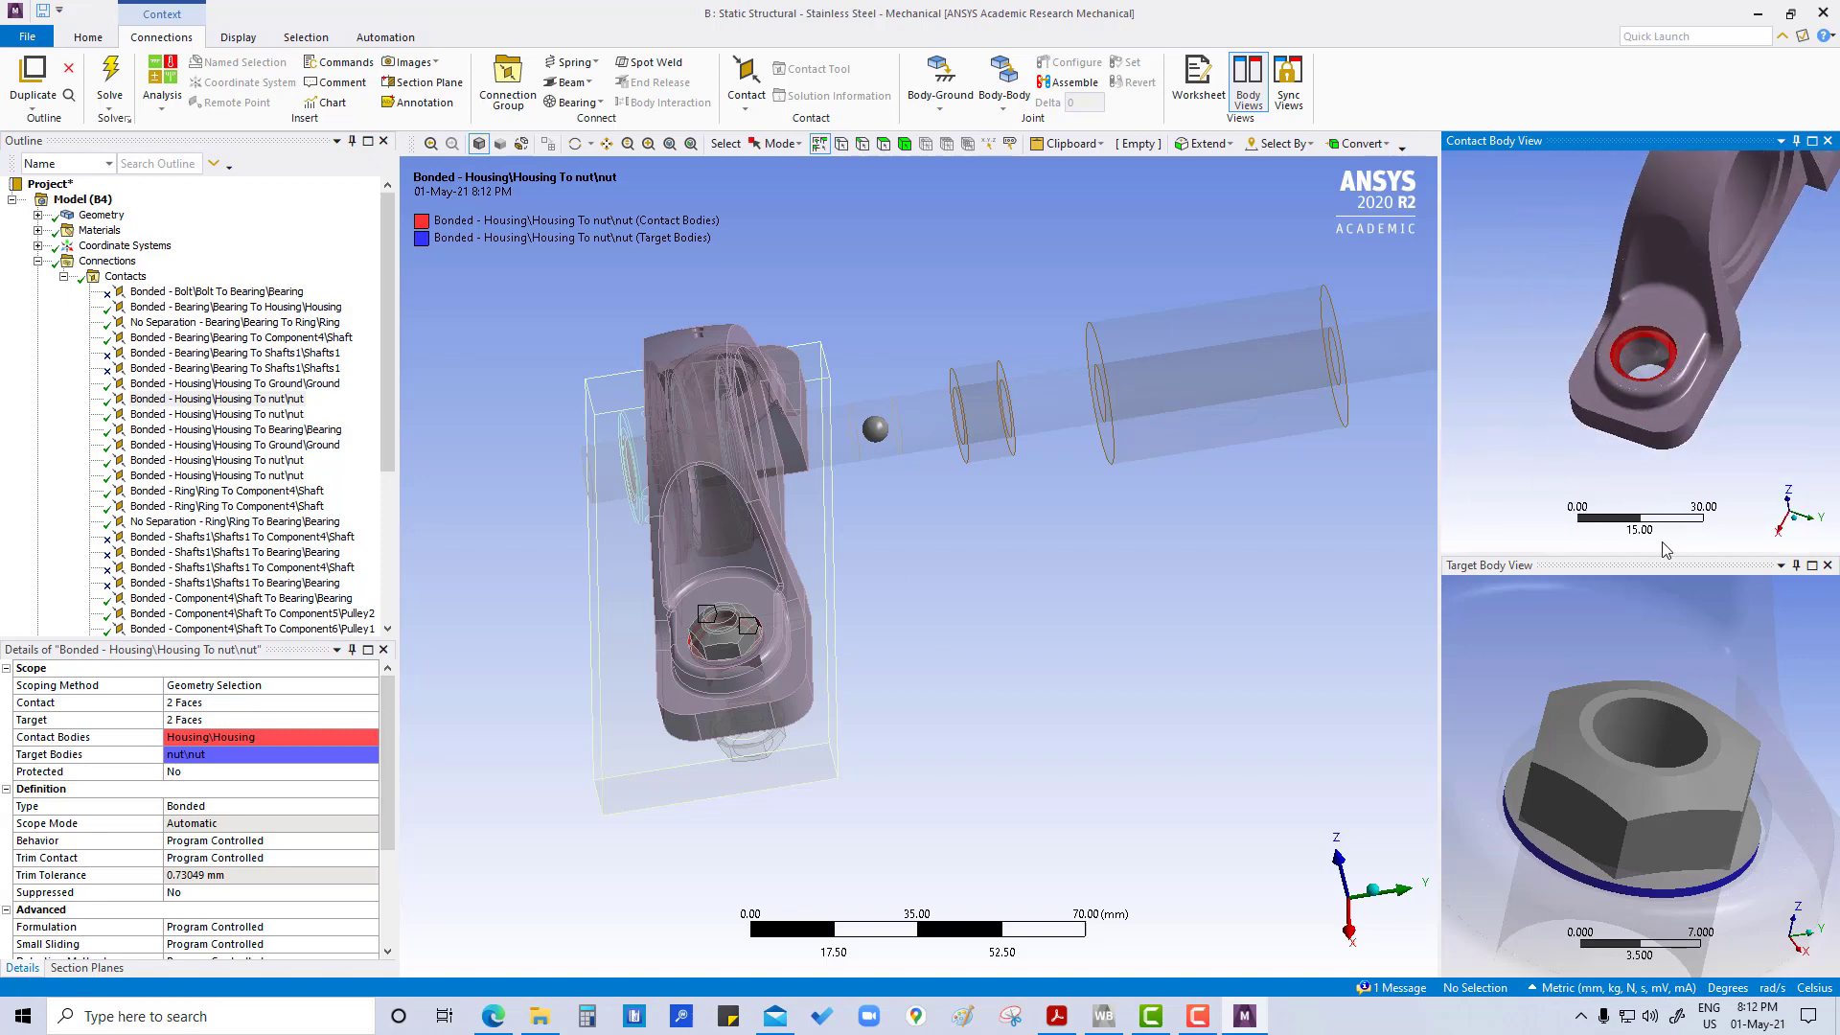
pyautogui.scroll(5, 1618, 358)
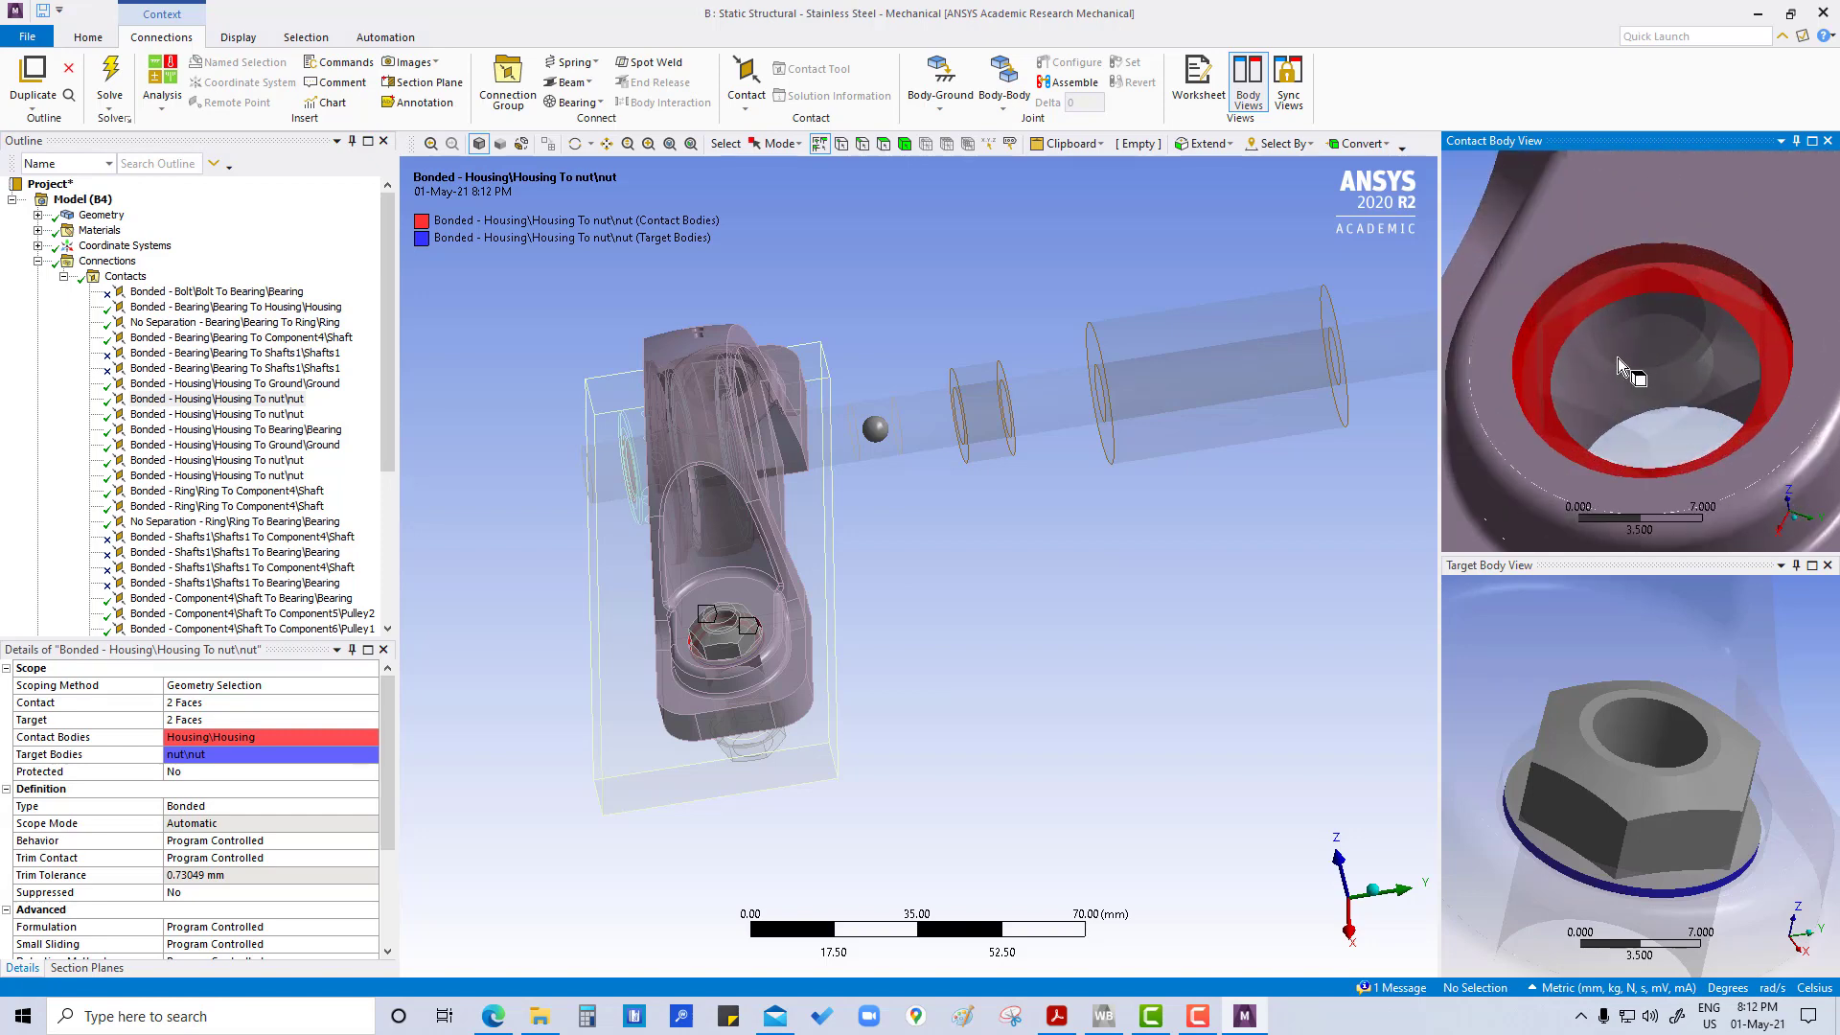
pyautogui.scroll(-3, 1585, 303)
pyautogui.moveTo(1585, 303); pyautogui.dragTo(1580, 287, button='middle')
pyautogui.scroll(4, 1579, 287)
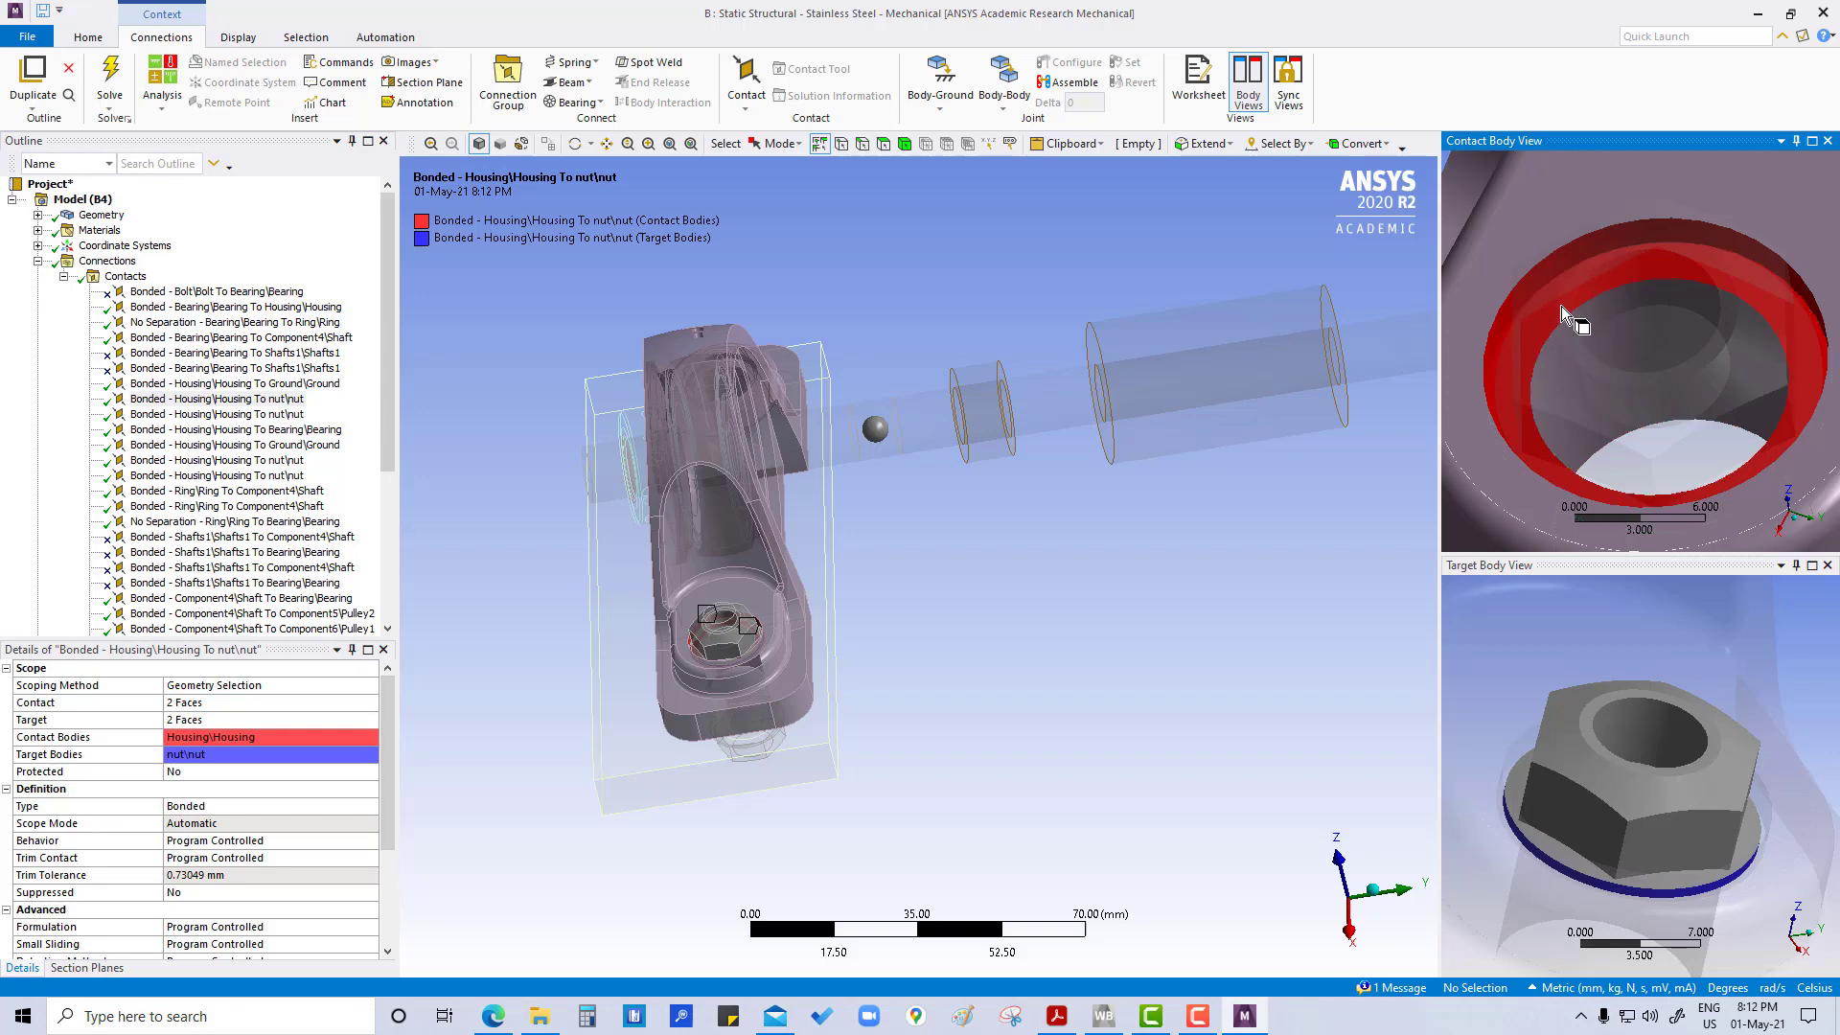
pyautogui.click(1561, 307)
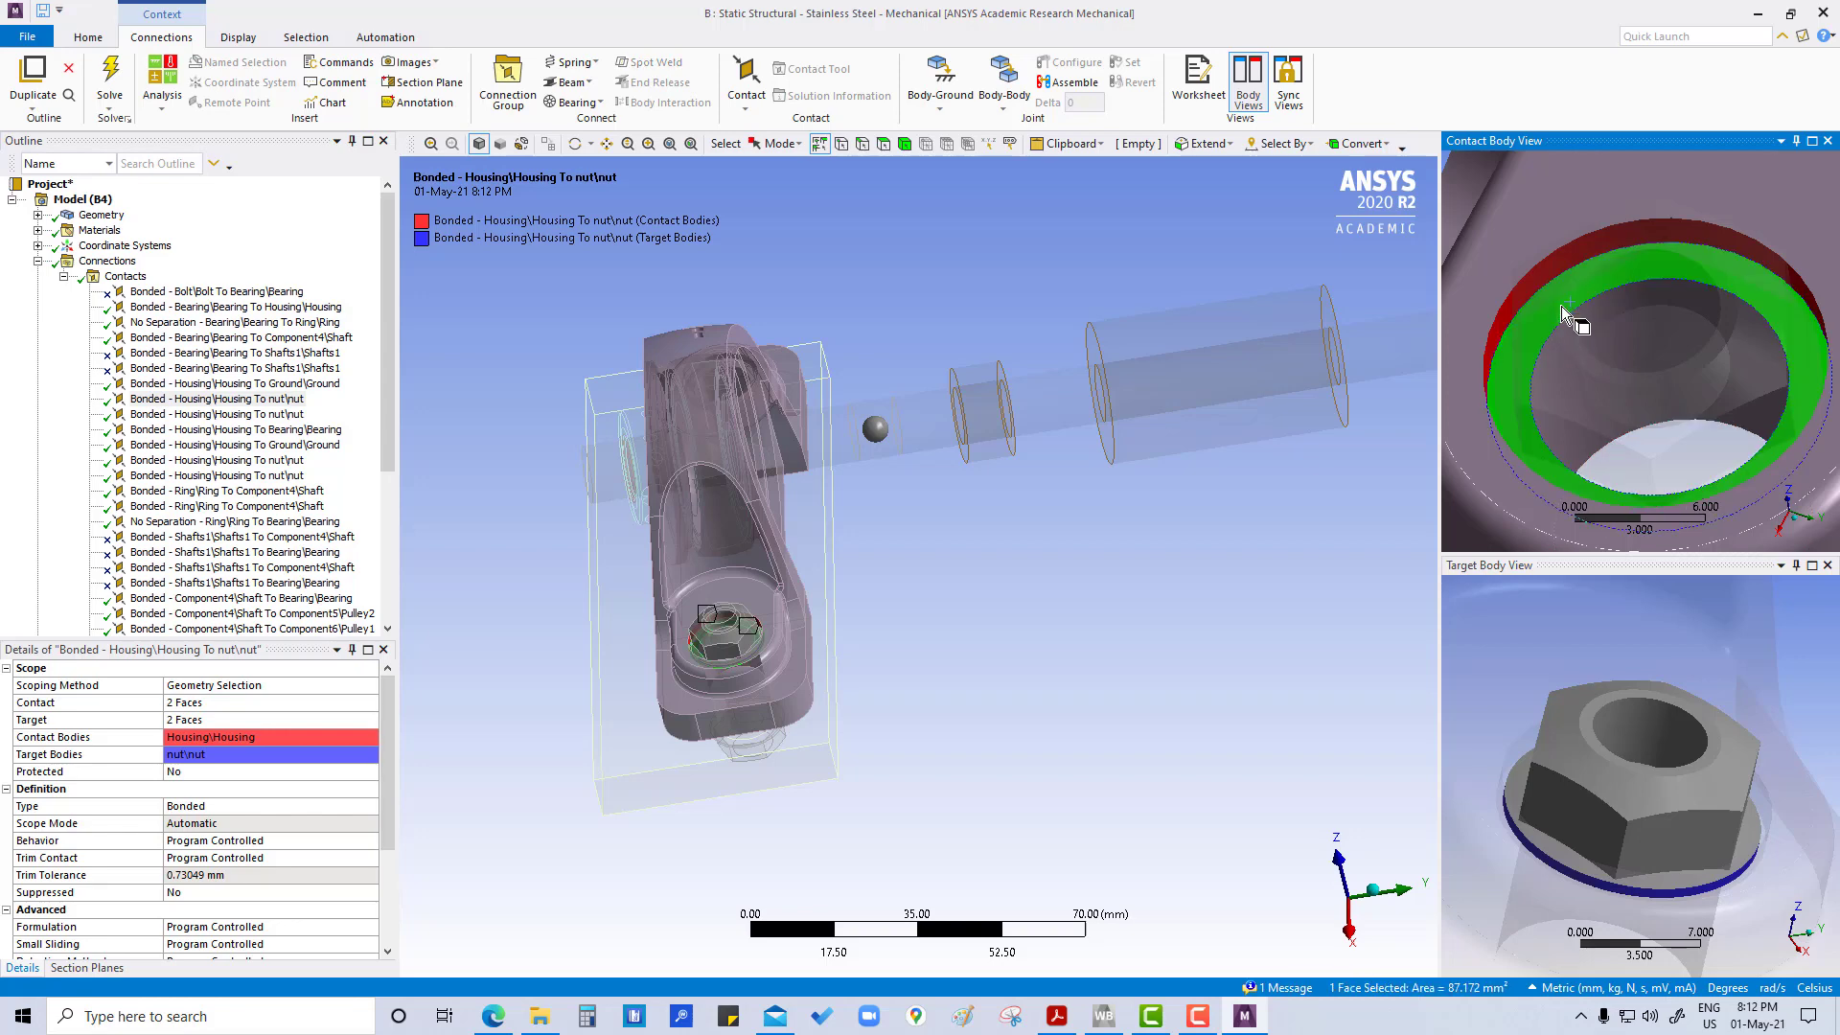
pyautogui.click(202, 705)
pyautogui.click(204, 706)
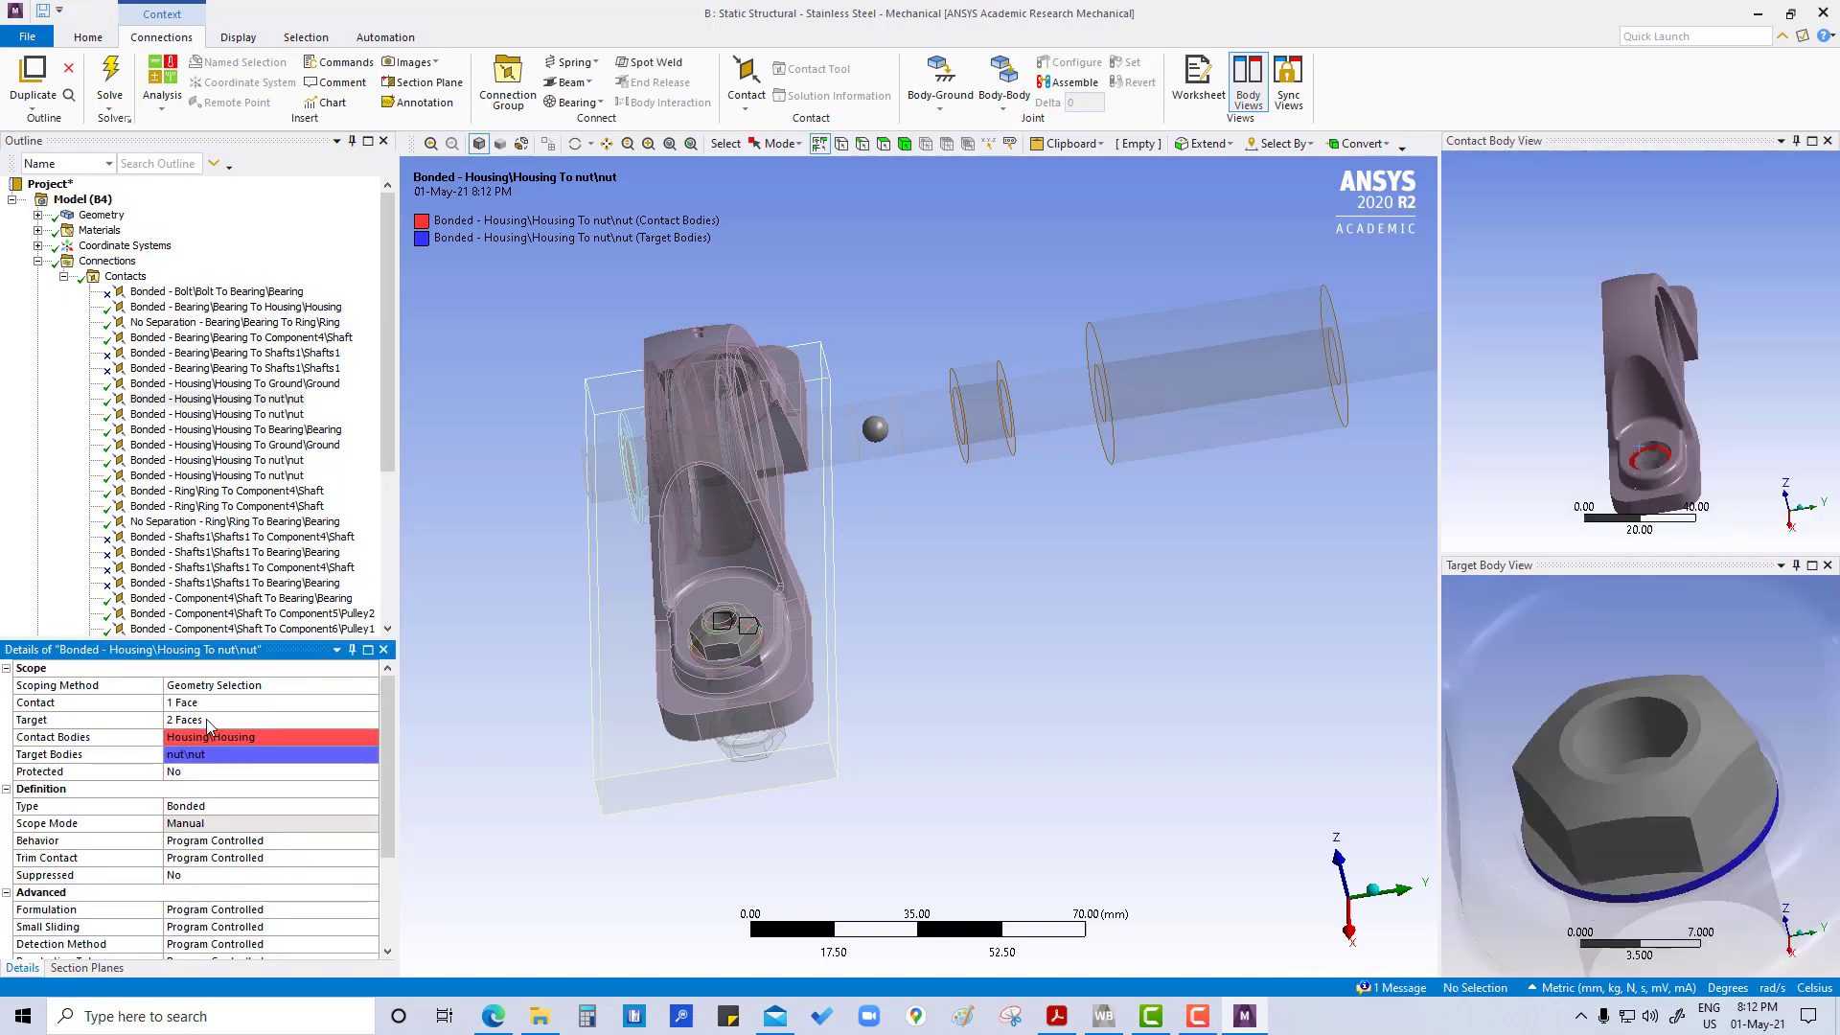
# Rescope the target side of the first Housing To nut contact to only the nut's flat bottom face.
pyautogui.click(213, 722)
pyautogui.click(1629, 886)
pyautogui.scroll(5, 1591, 920)
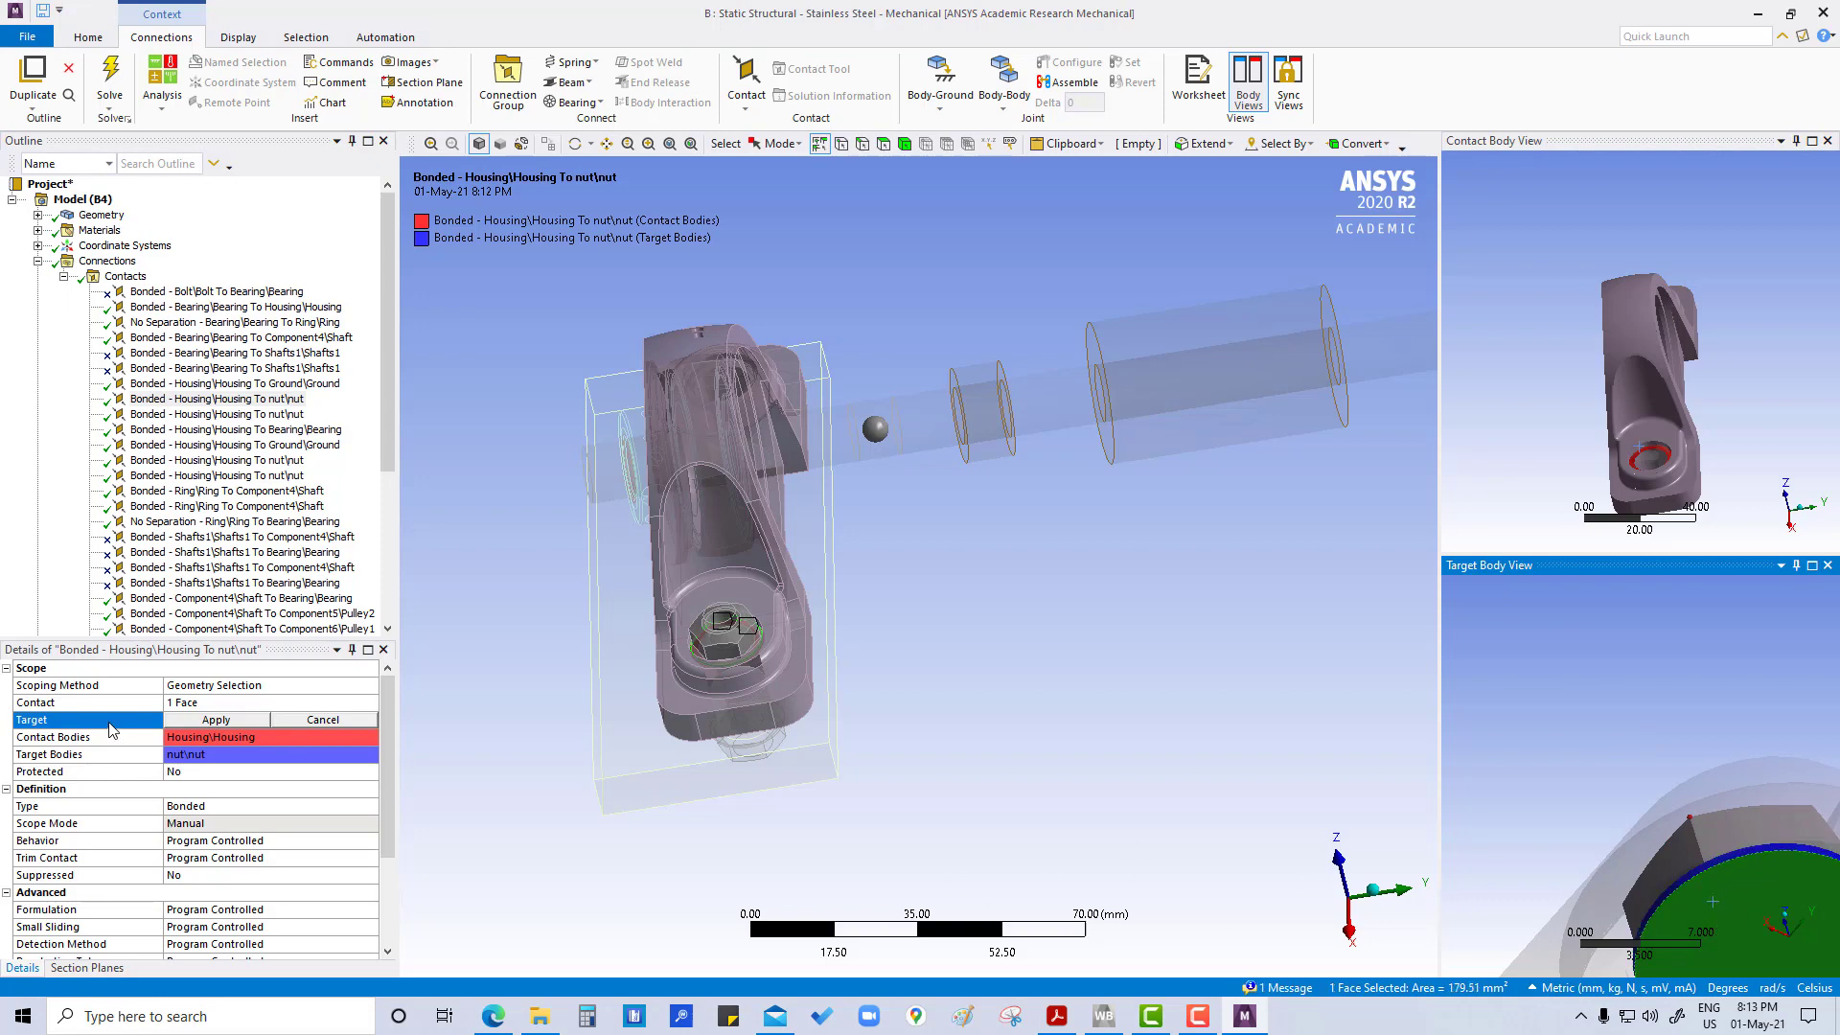
pyautogui.click(212, 724)
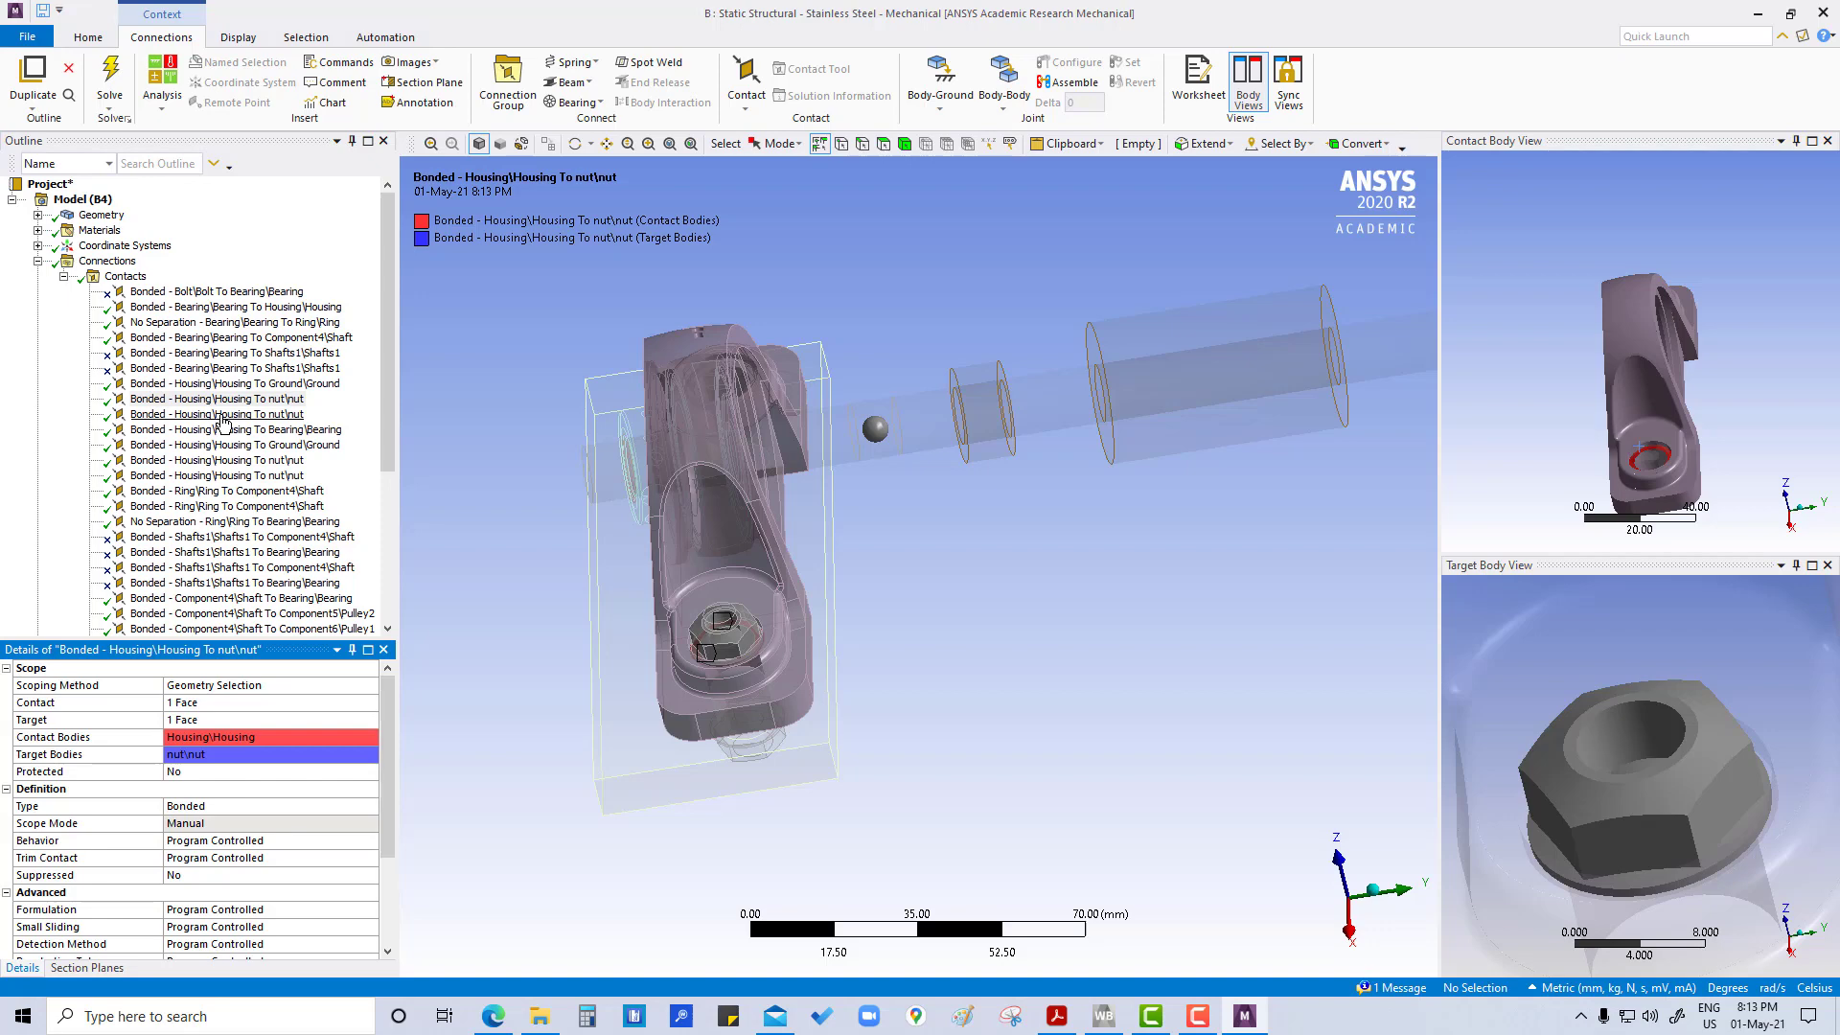
# Rescope the contact side of the second Housing To nut contact to only the flat annular seat face of the housing's other bolt hole.
pyautogui.click(223, 414)
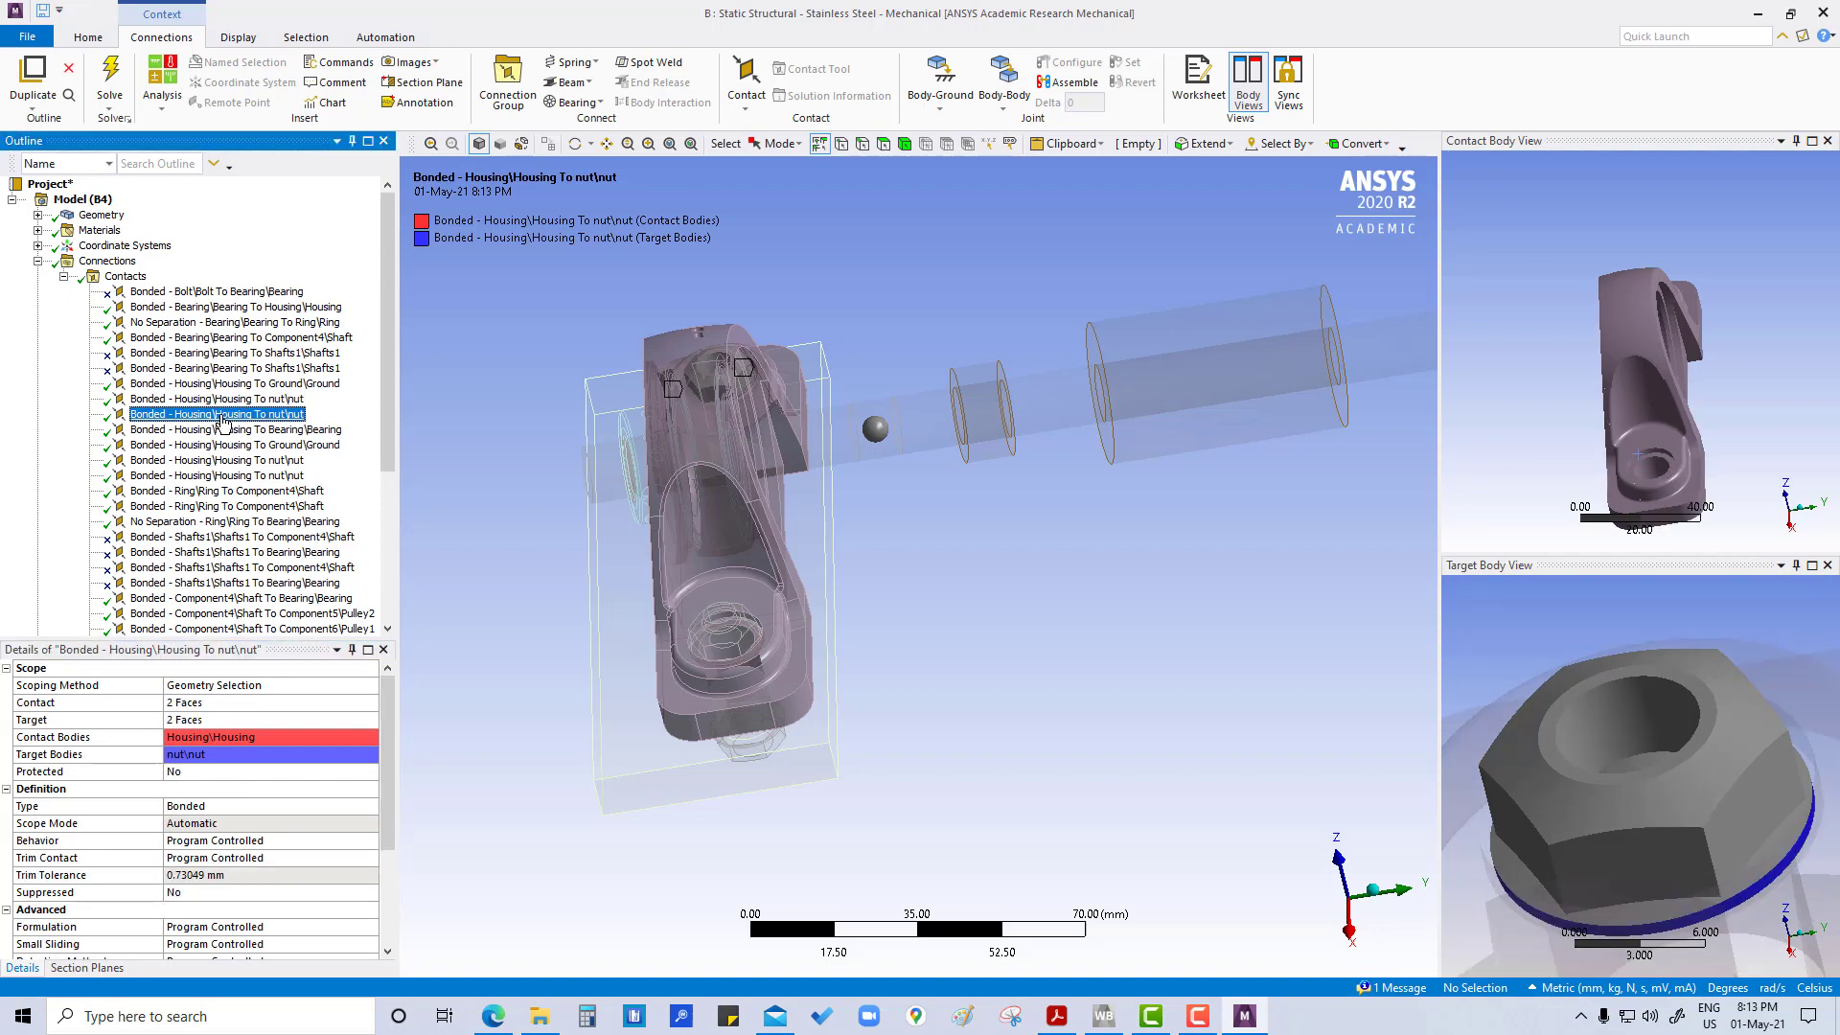
pyautogui.moveTo(1664, 419); pyautogui.dragTo(1724, 359, button='middle')
pyautogui.scroll(8, 1595, 332)
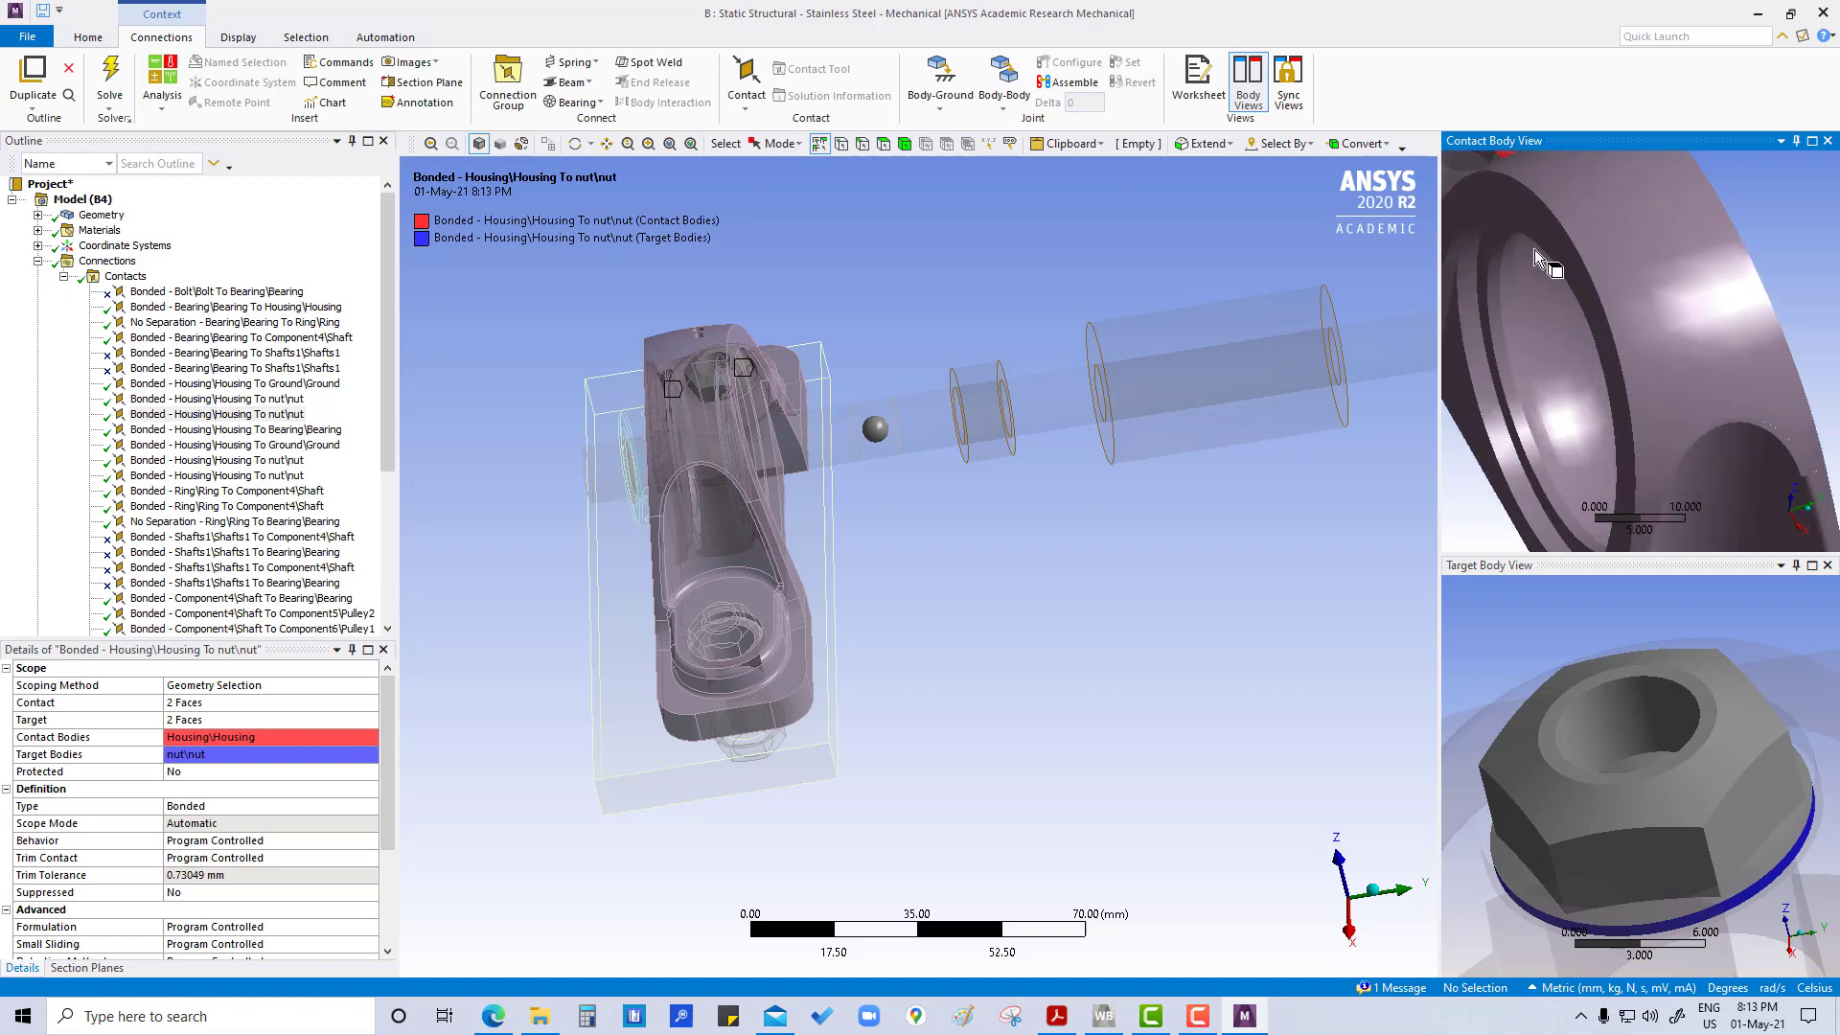
pyautogui.scroll(4, 1600, 359)
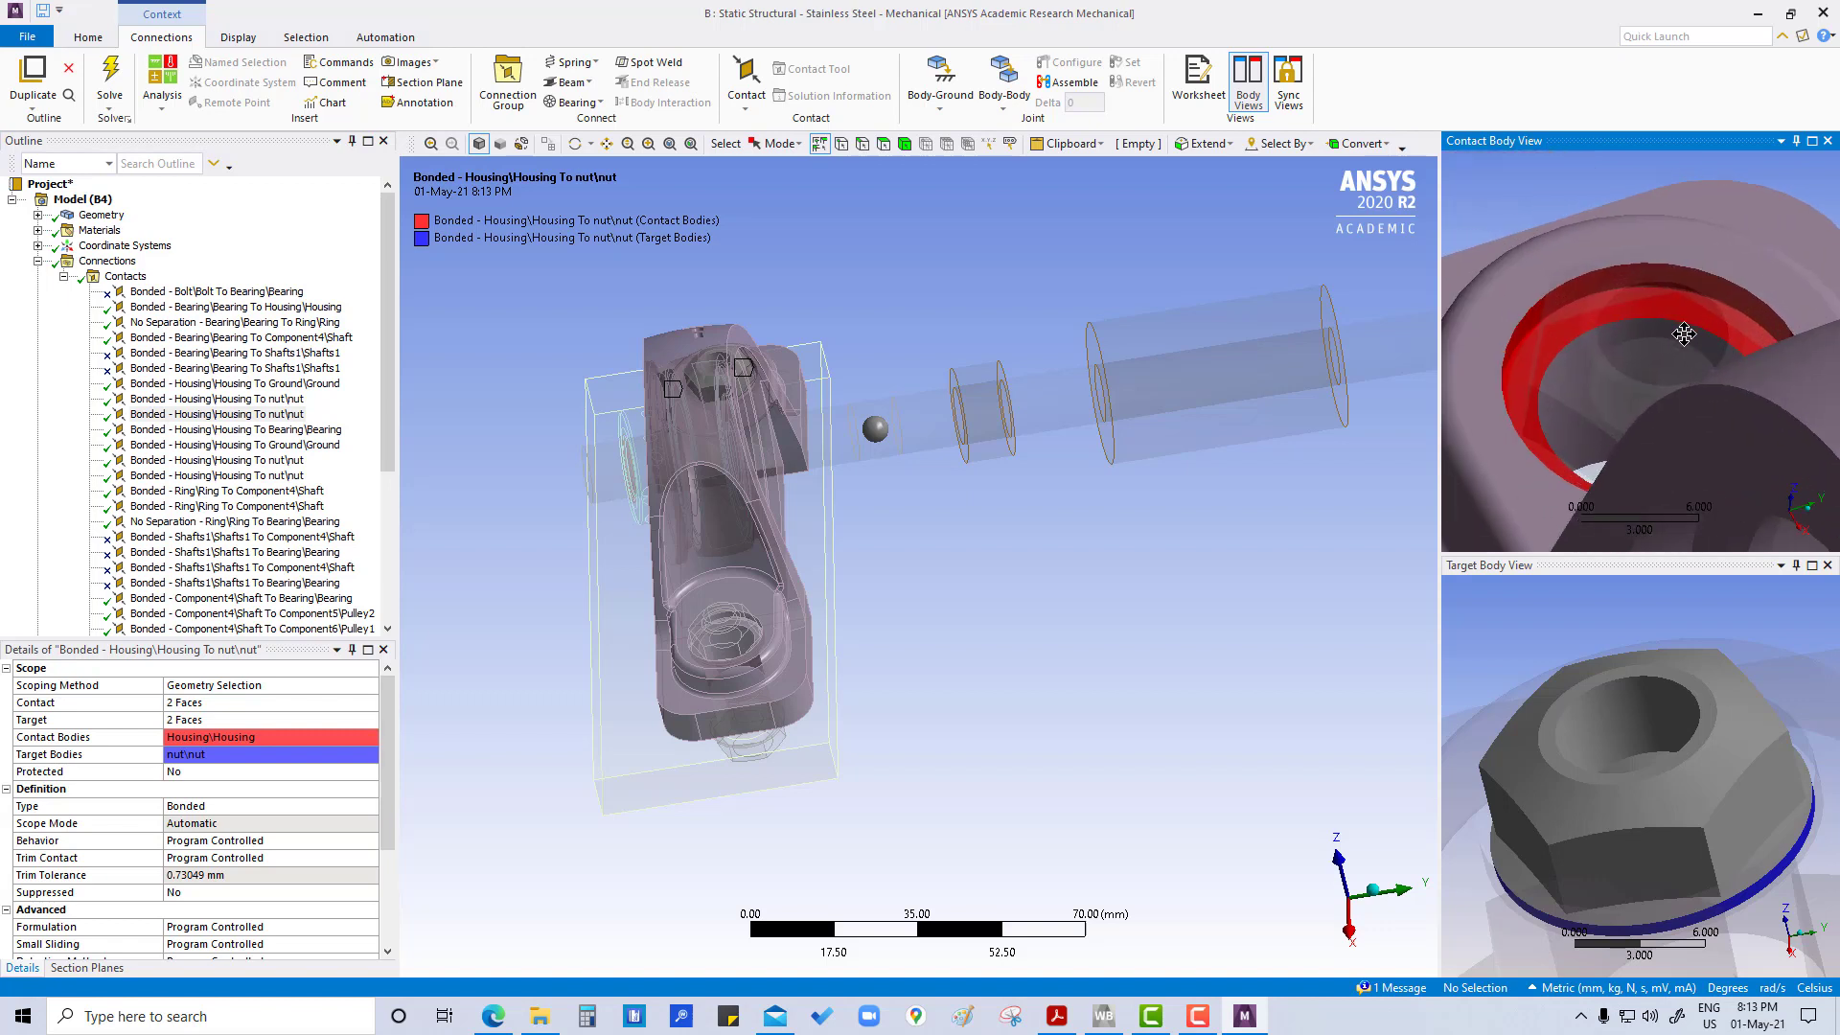
pyautogui.click(1587, 326)
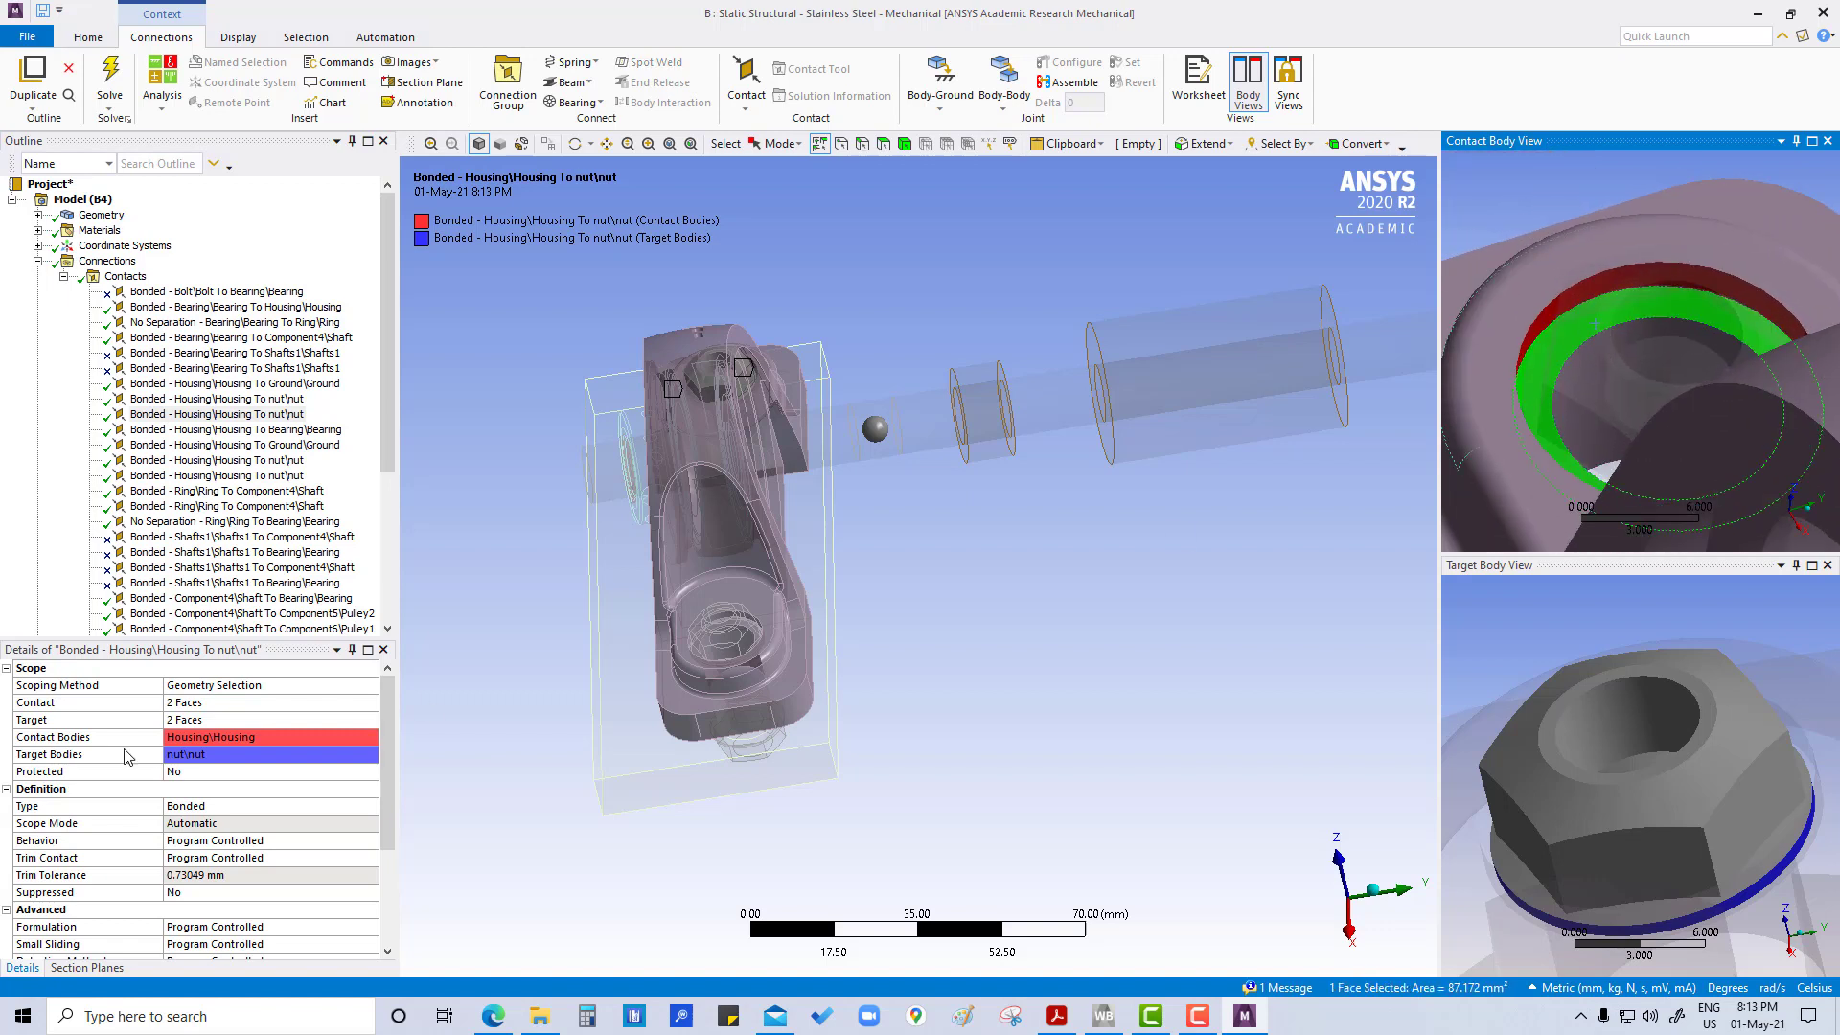
pyautogui.click(204, 707)
pyautogui.click(205, 710)
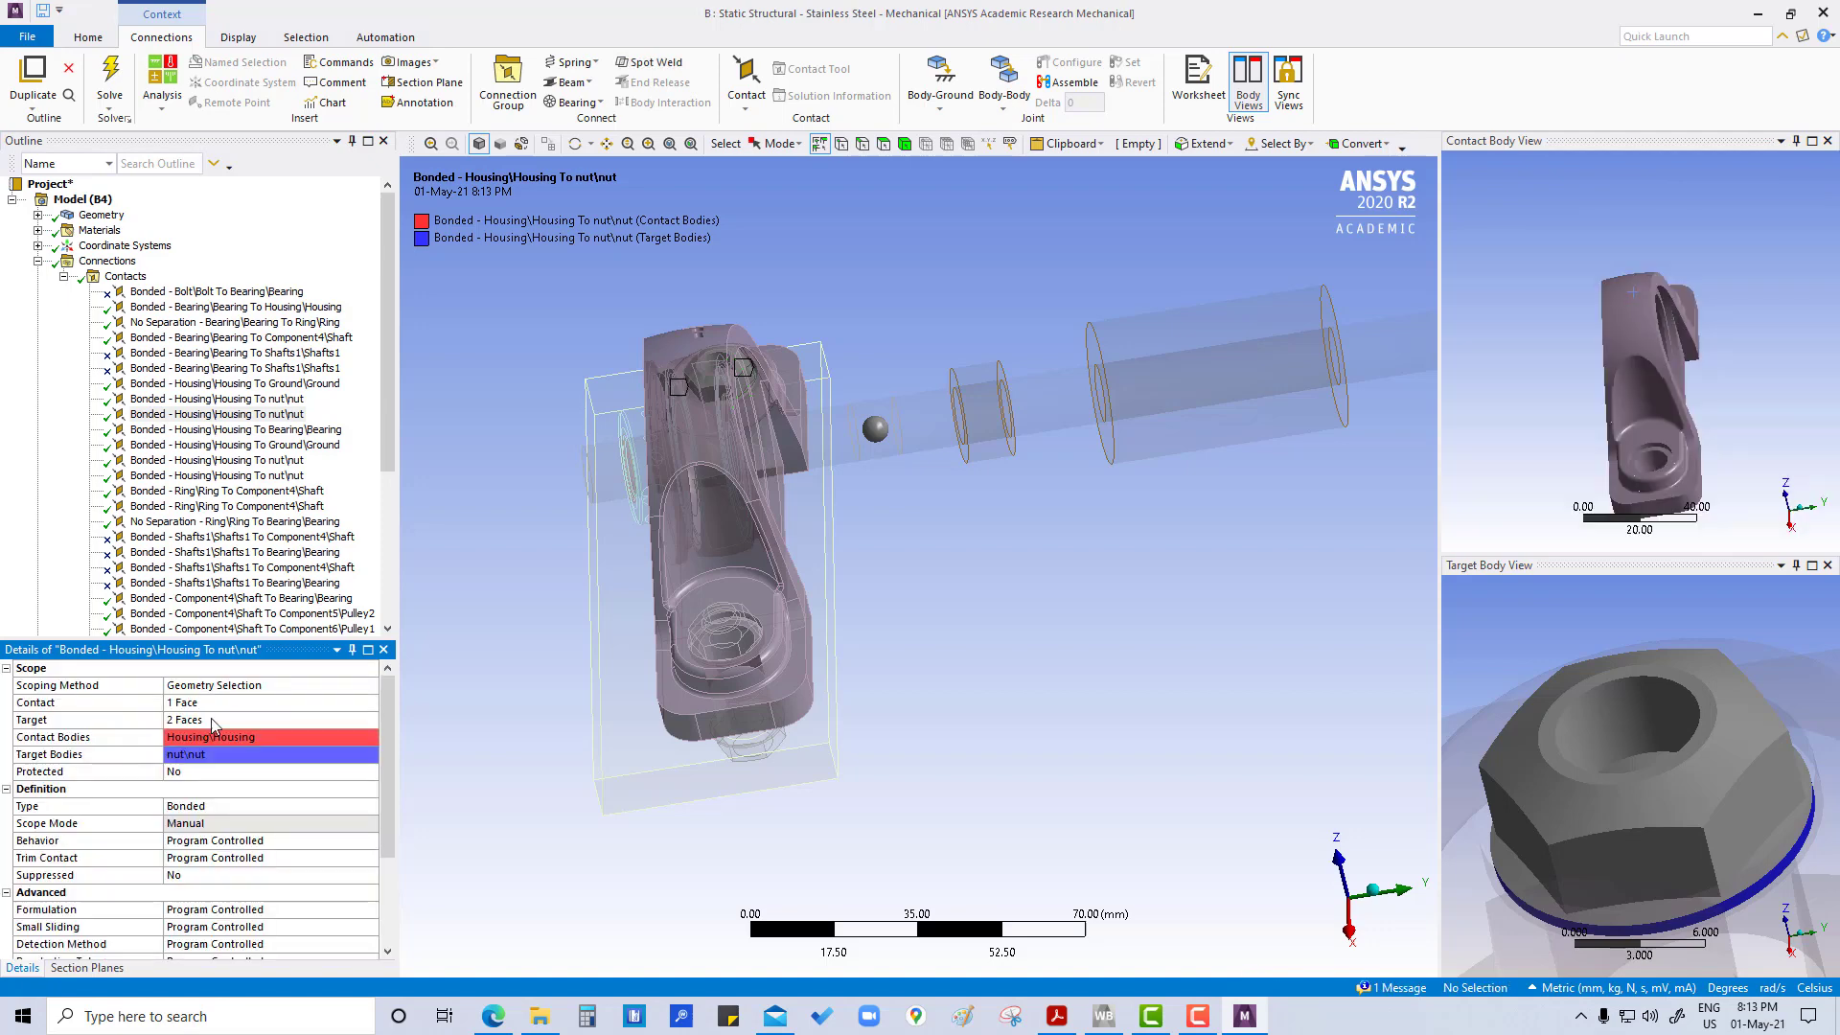
# Rescope the target side of the second Housing To nut contact to only the nut's flat bottom face.
pyautogui.click(212, 721)
pyautogui.scroll(6, 1592, 680)
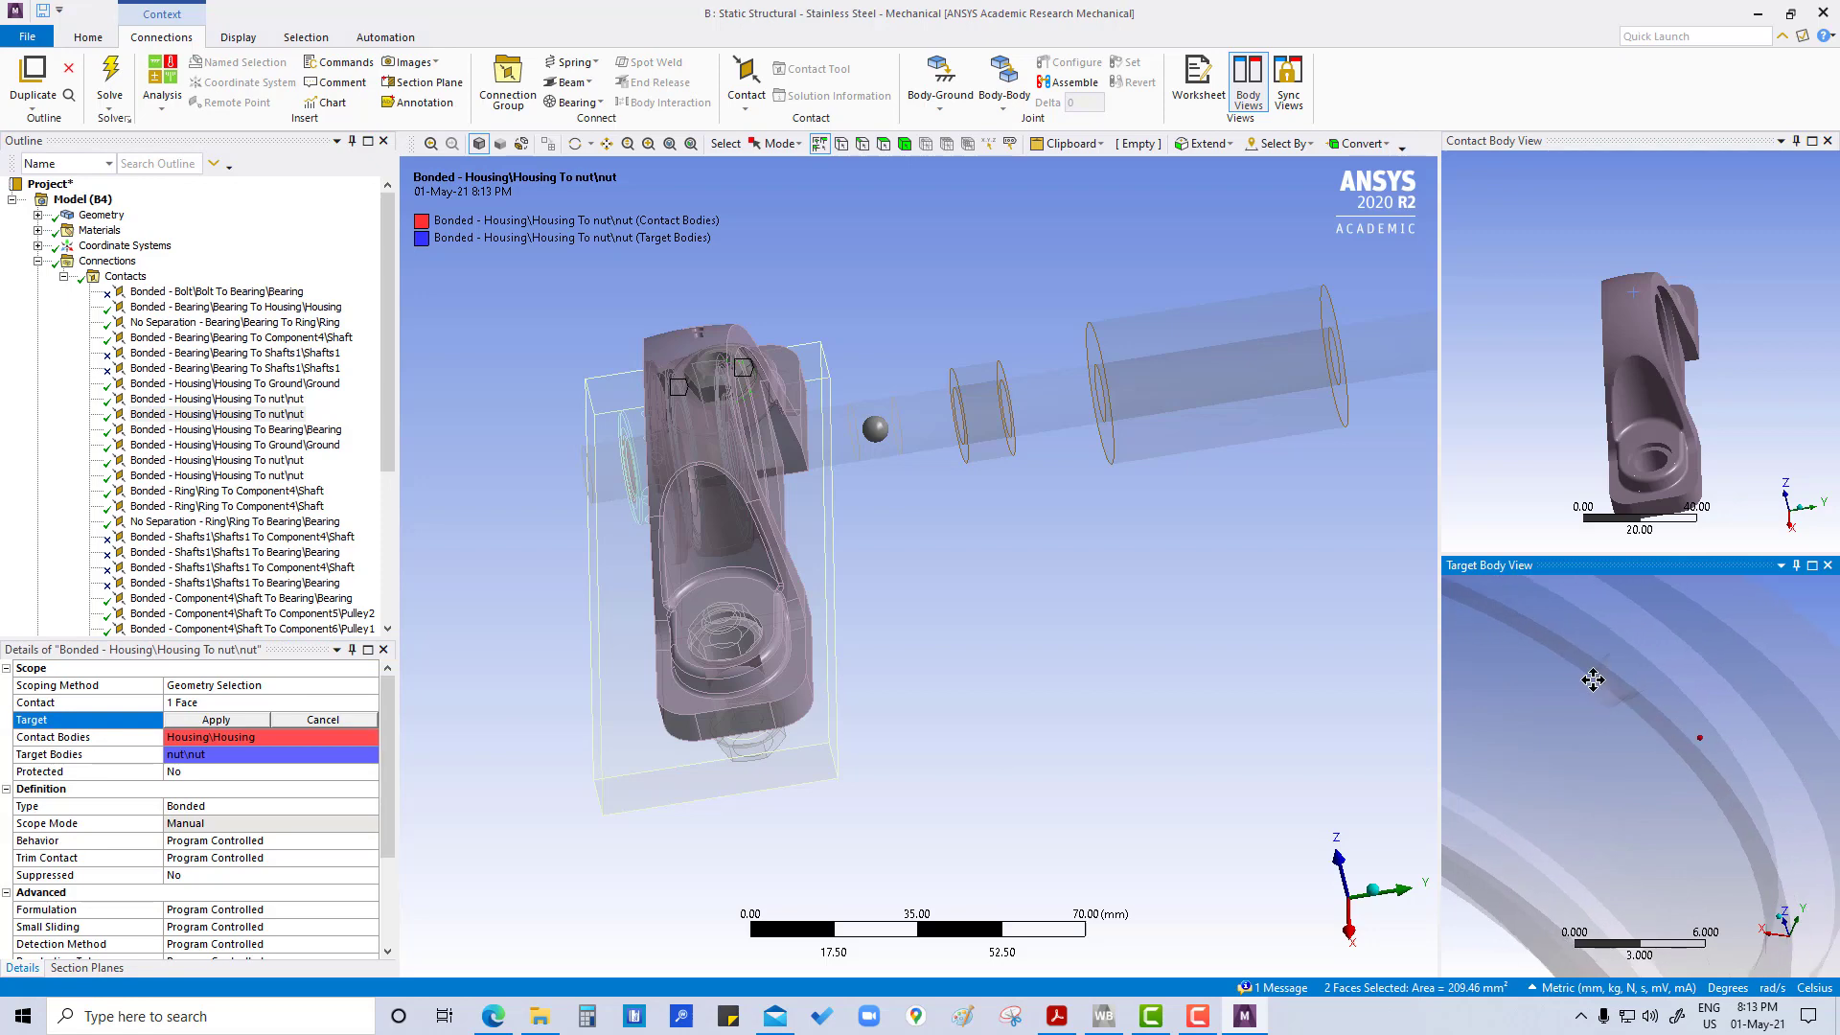
pyautogui.scroll(-5, 1635, 795)
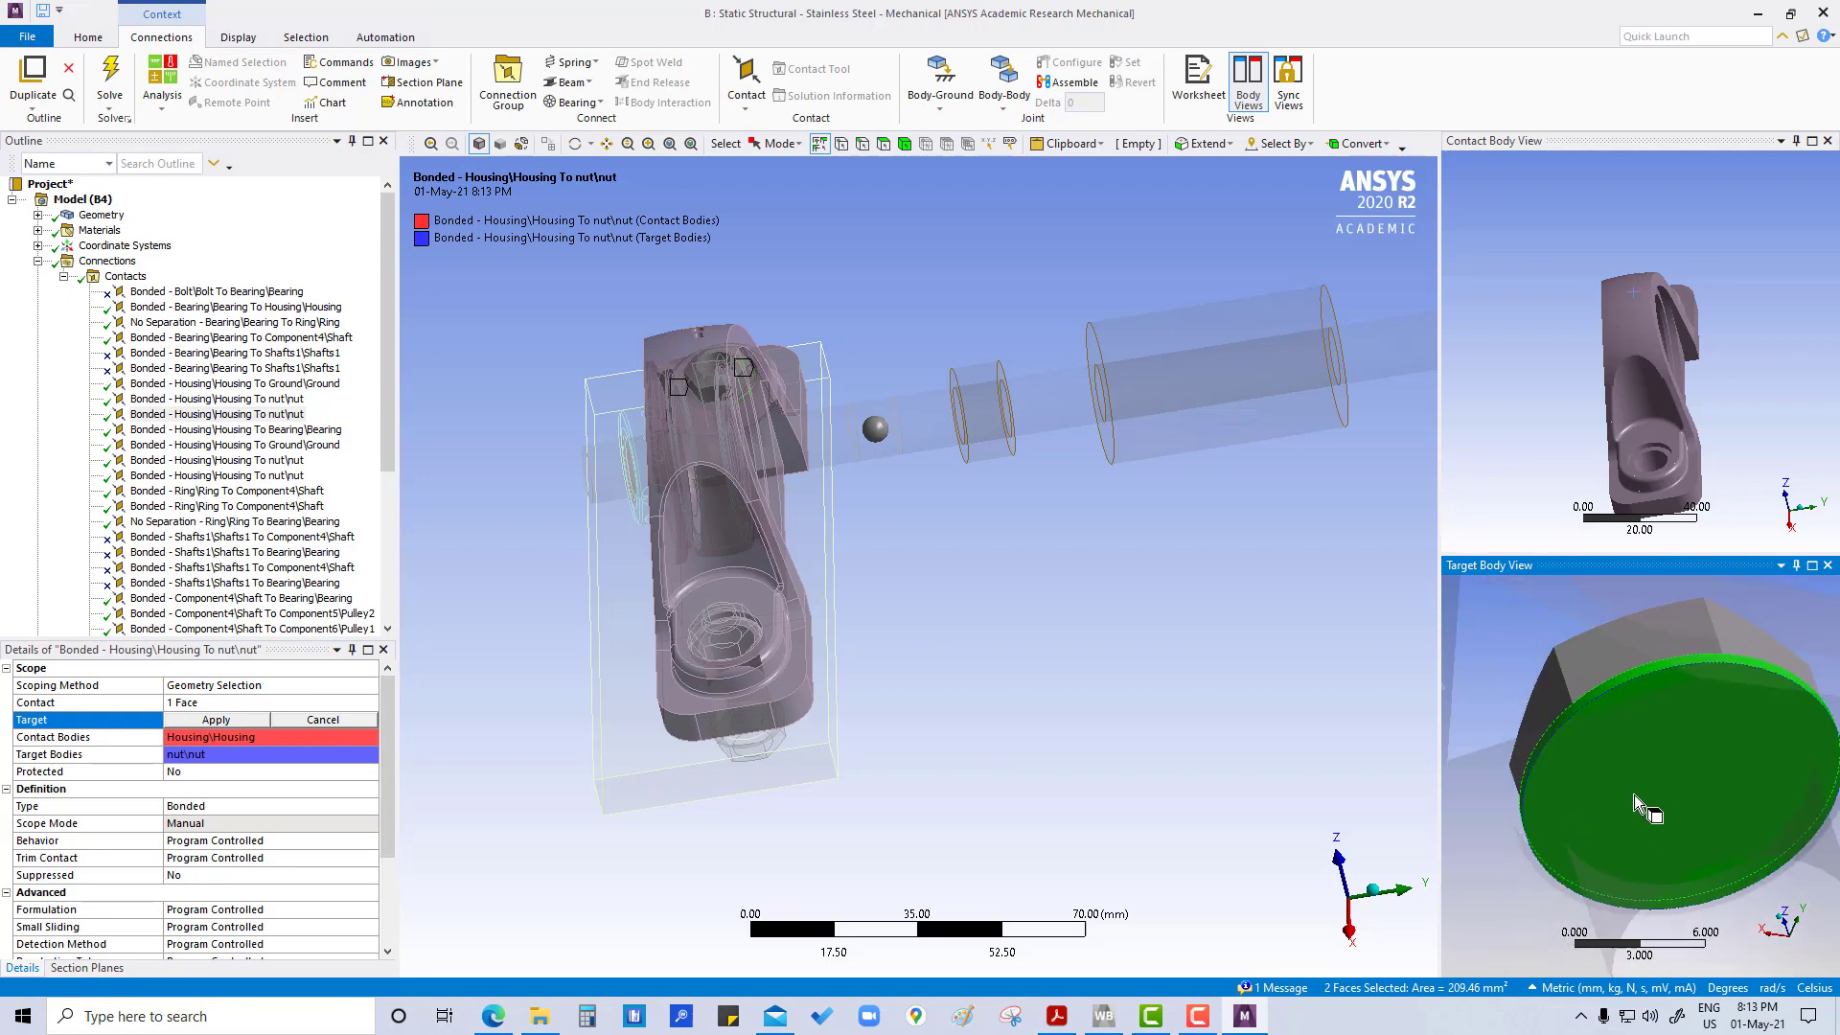
pyautogui.click(1634, 795)
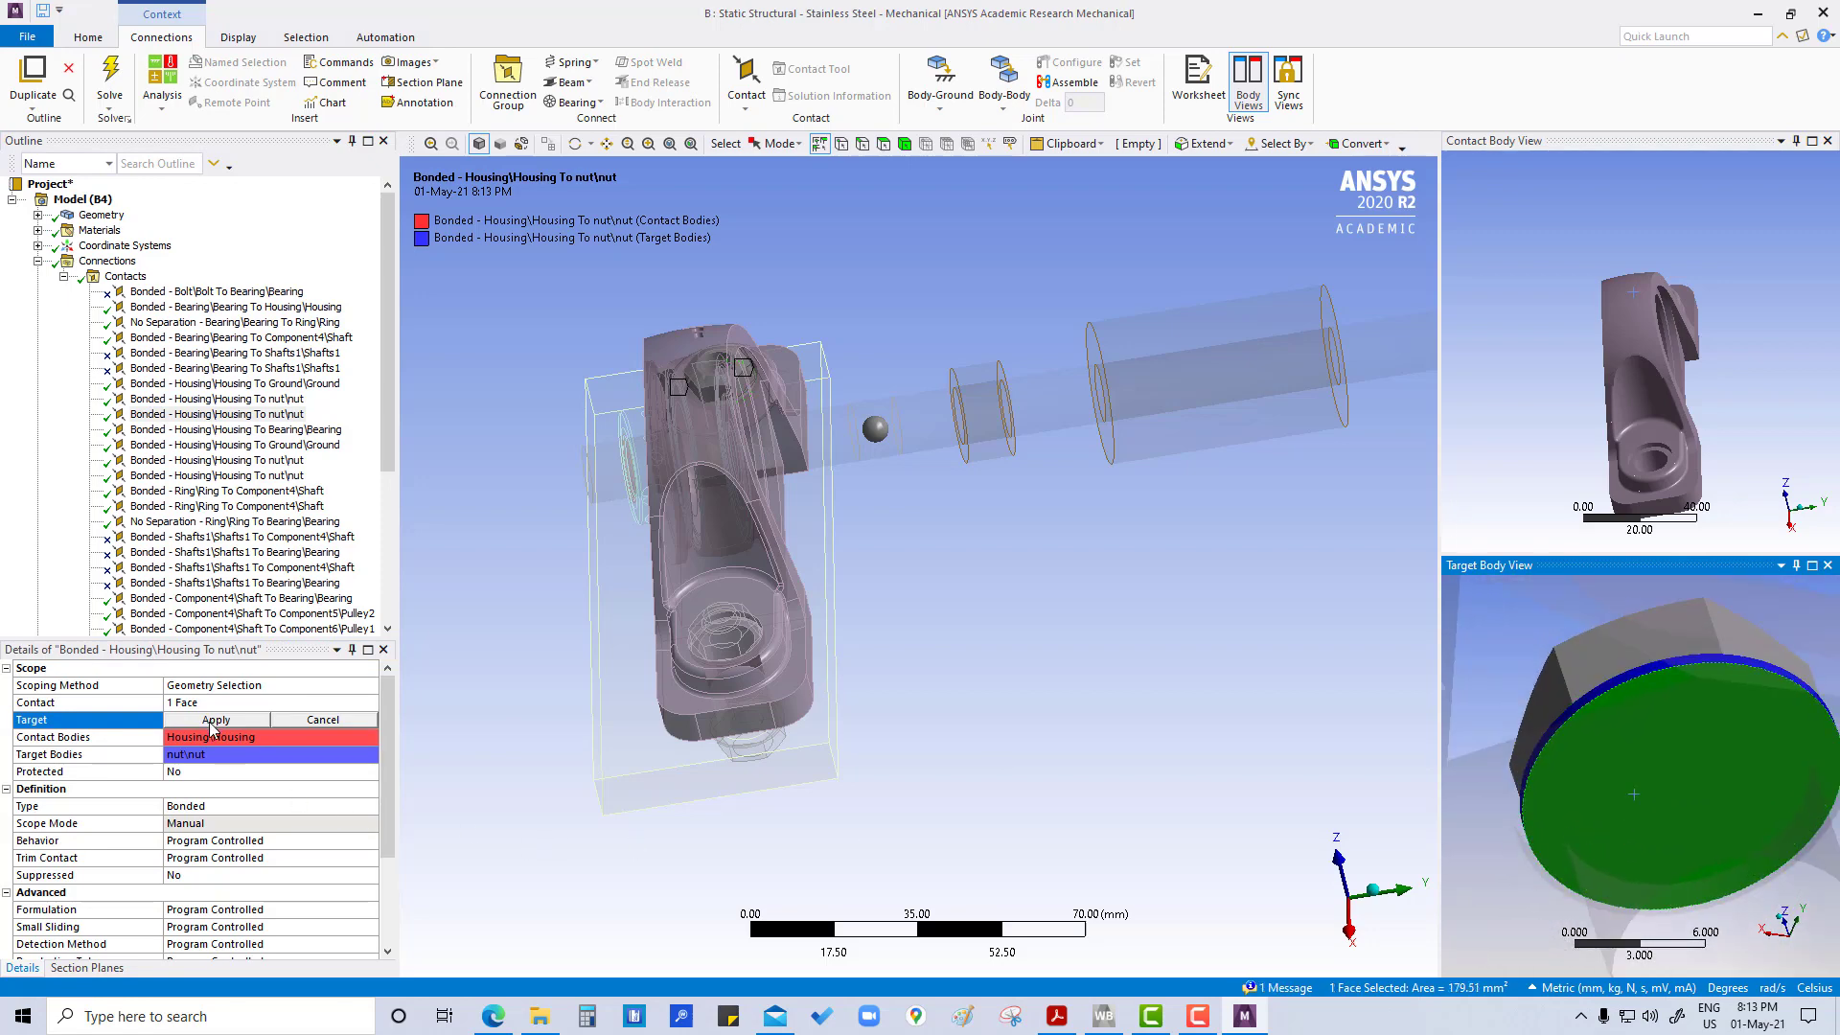
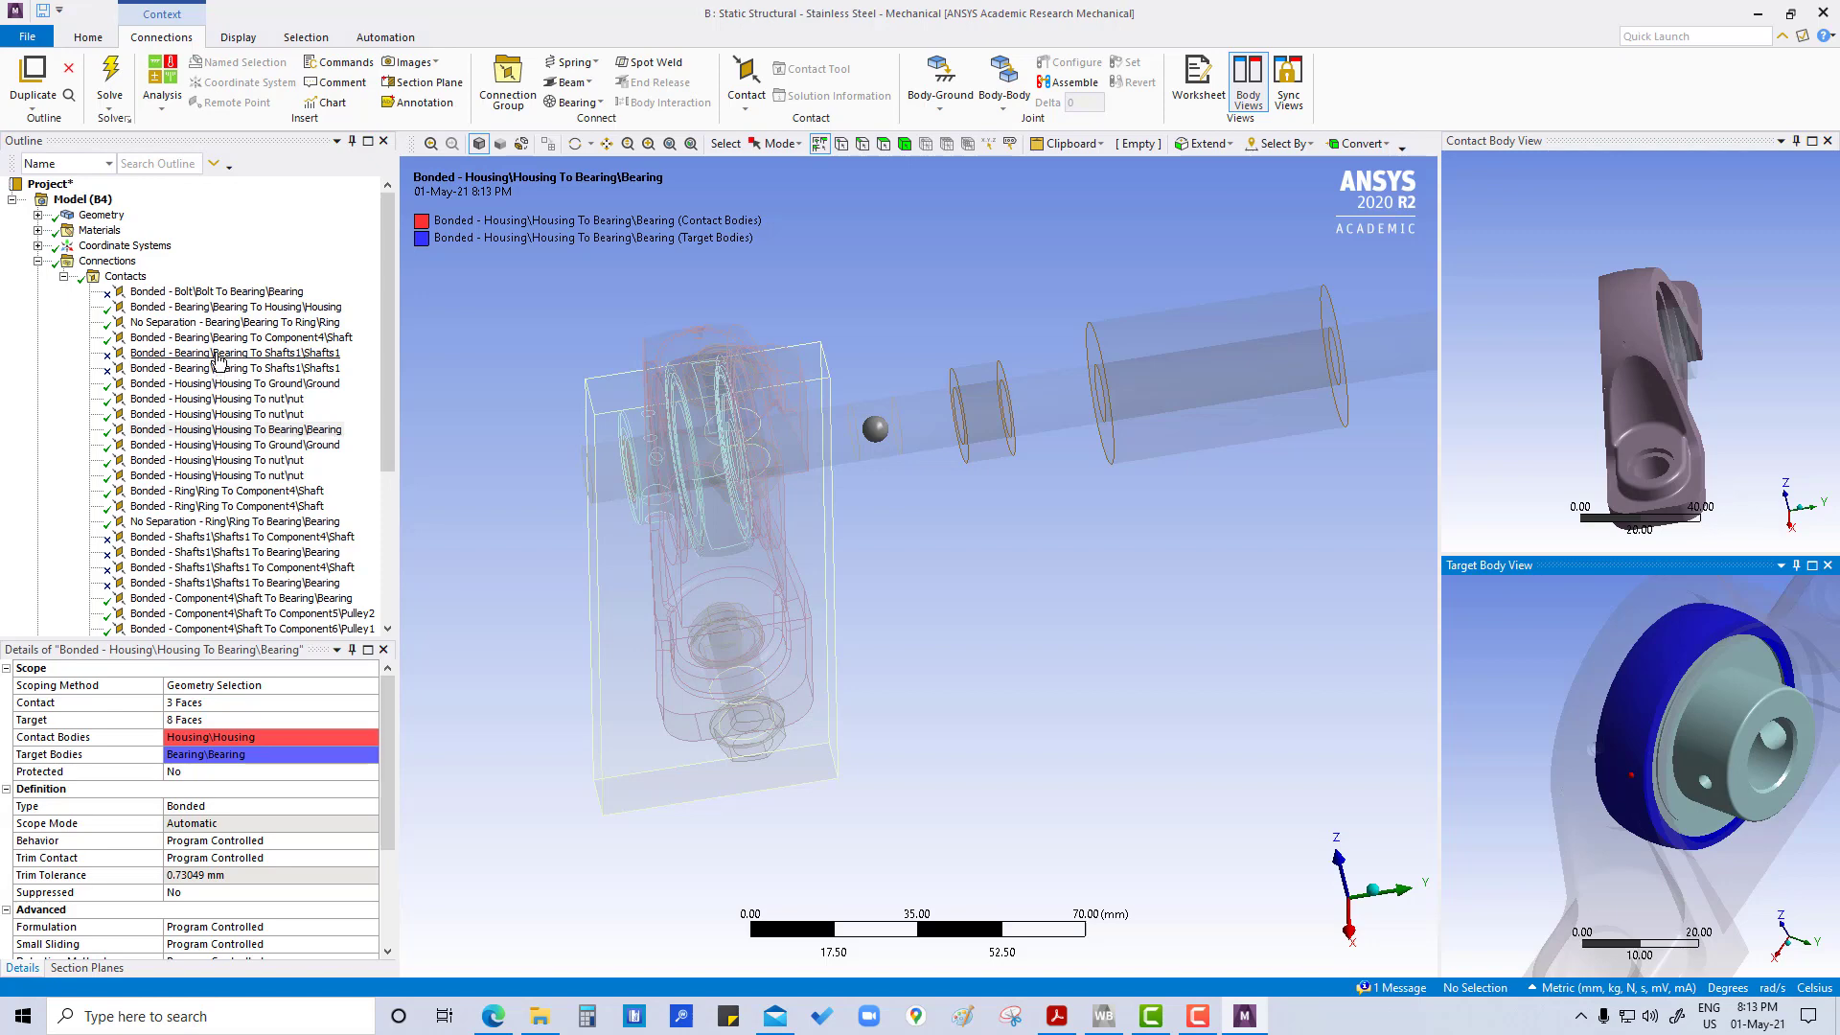
# Inspect the contact faces on the bearing and the target faces on the housing for the bonded Bearing To Housing contact.
pyautogui.click(230, 307)
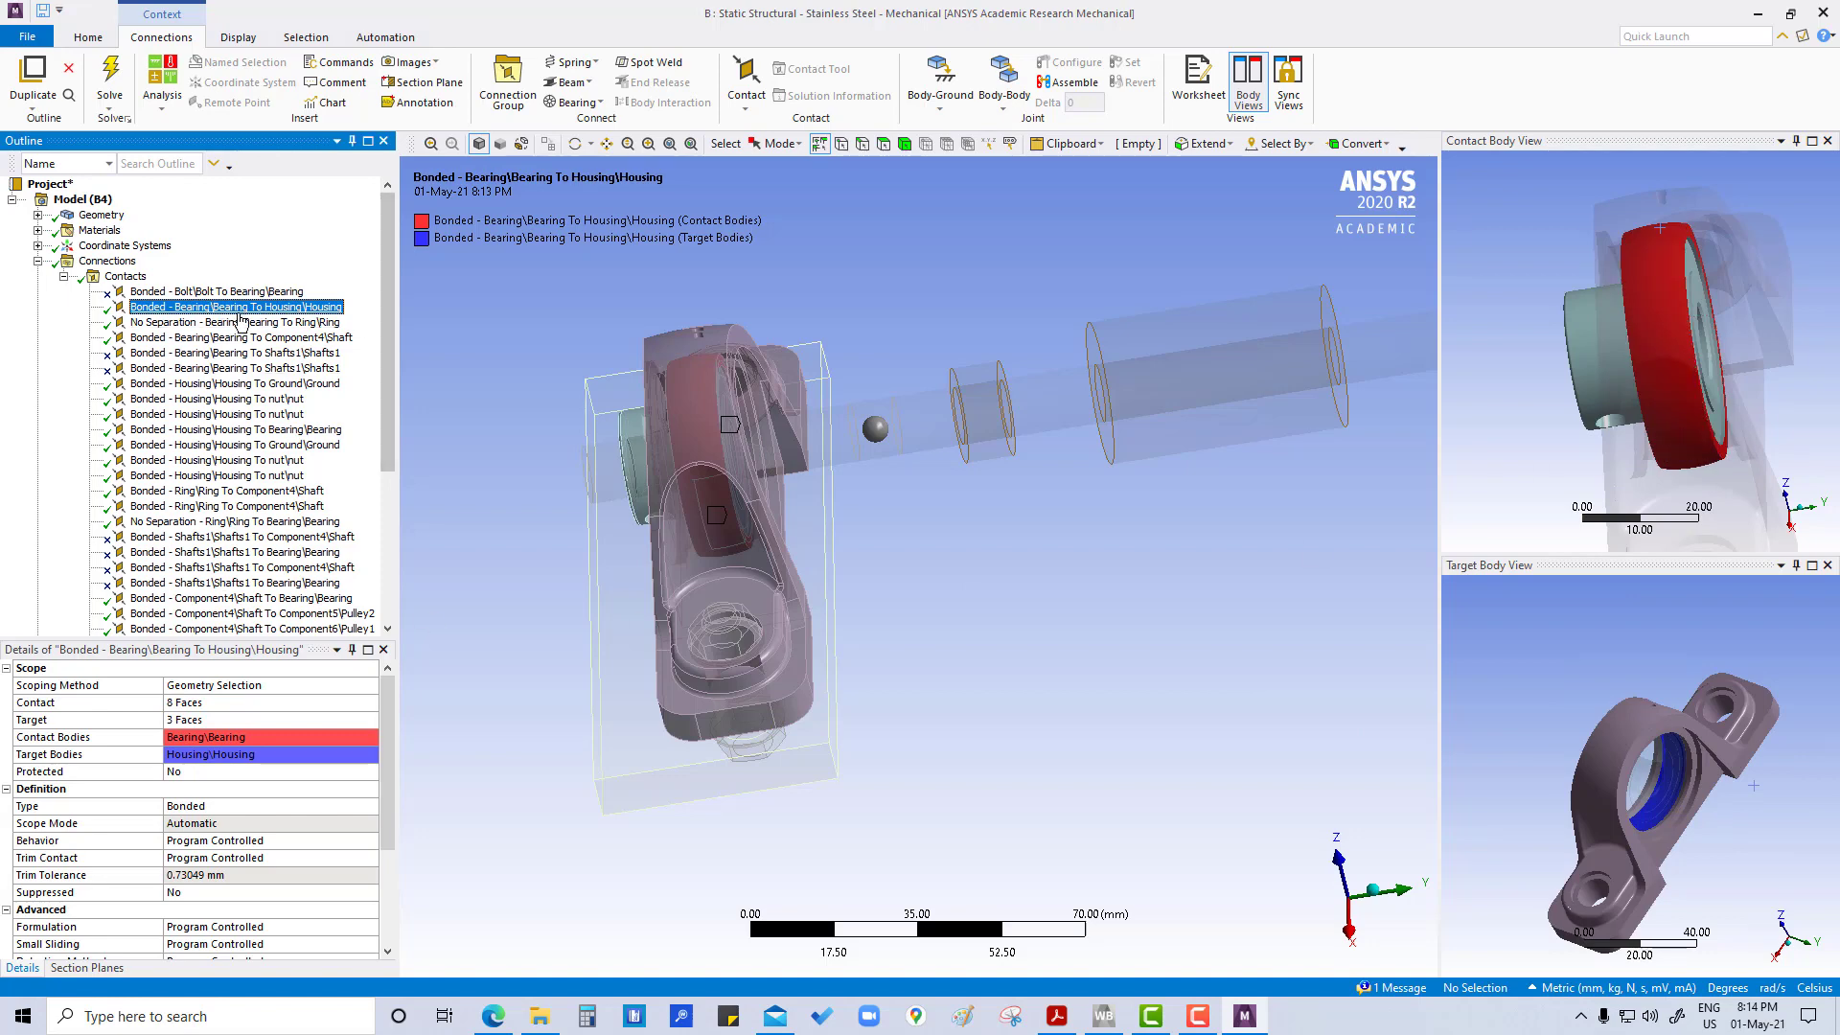
pyautogui.scroll(10, 1733, 768)
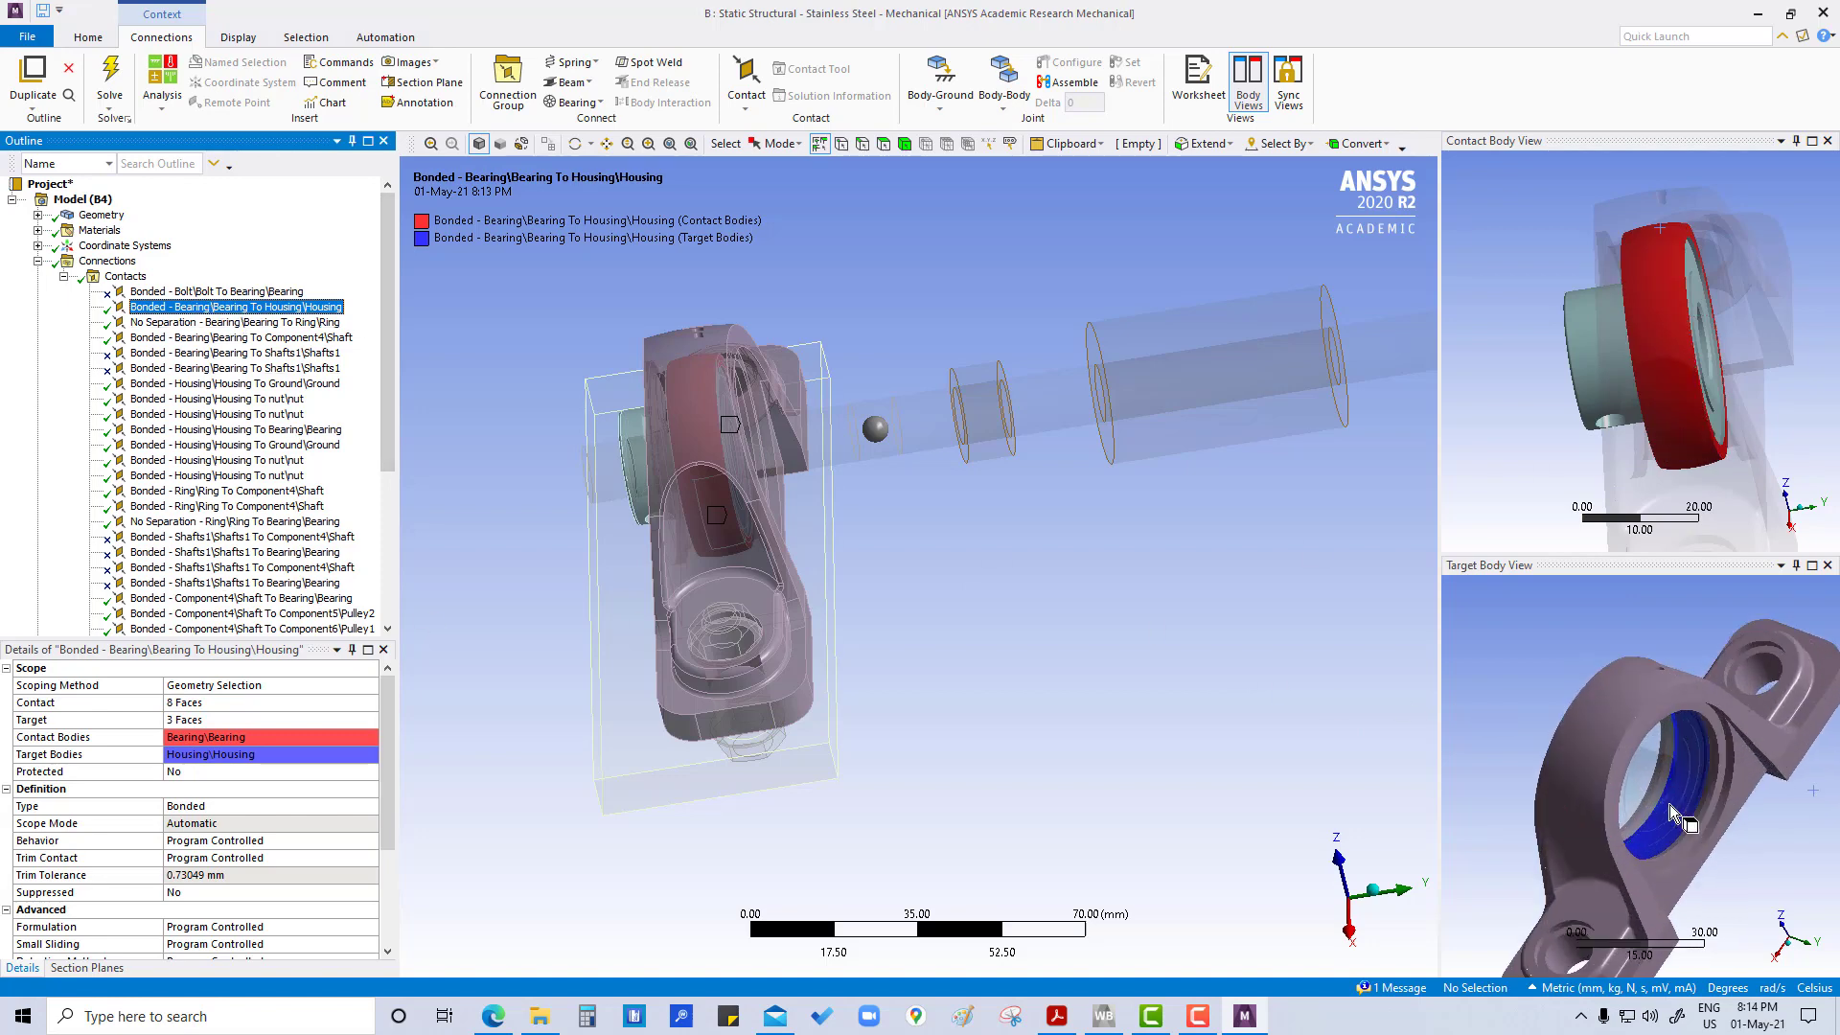
pyautogui.moveTo(1721, 847); pyautogui.dragTo(1626, 739, button='middle')
pyautogui.scroll(-2, 1705, 291)
pyautogui.scroll(6, 1705, 292)
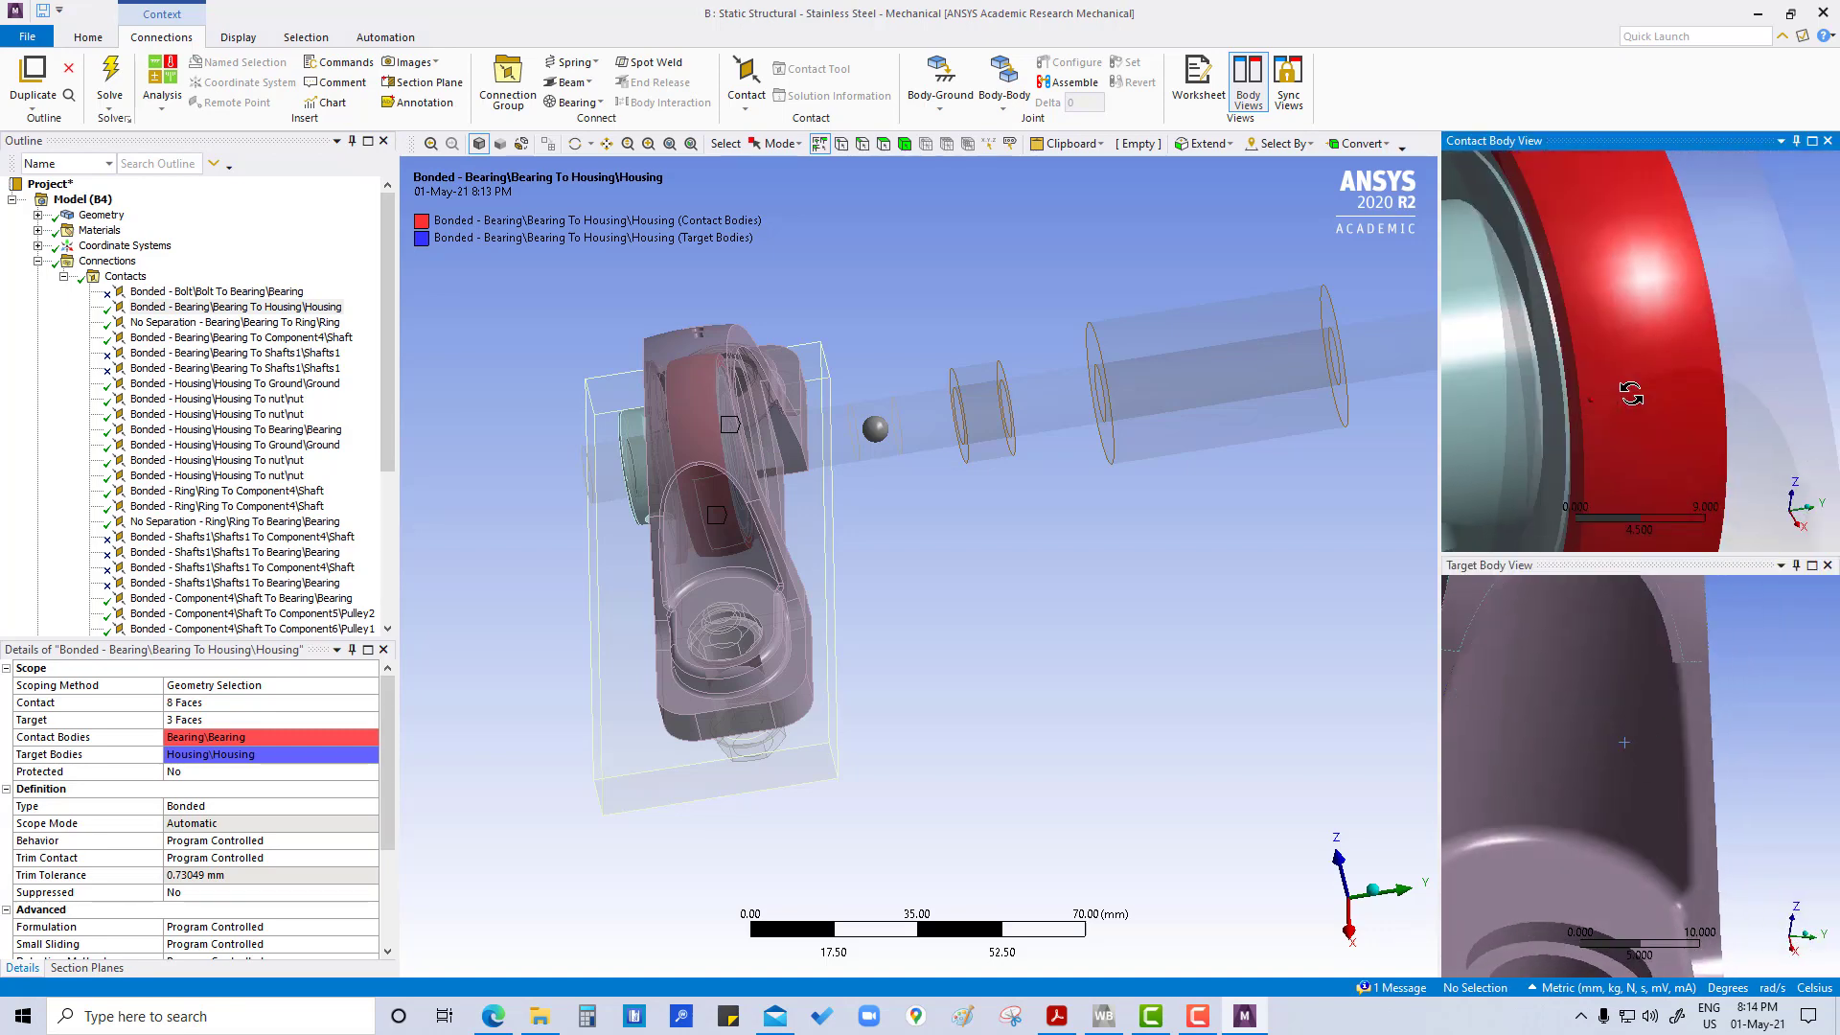
pyautogui.moveTo(1622, 407); pyautogui.dragTo(1625, 423, button='middle')
pyautogui.scroll(-3, 1626, 423)
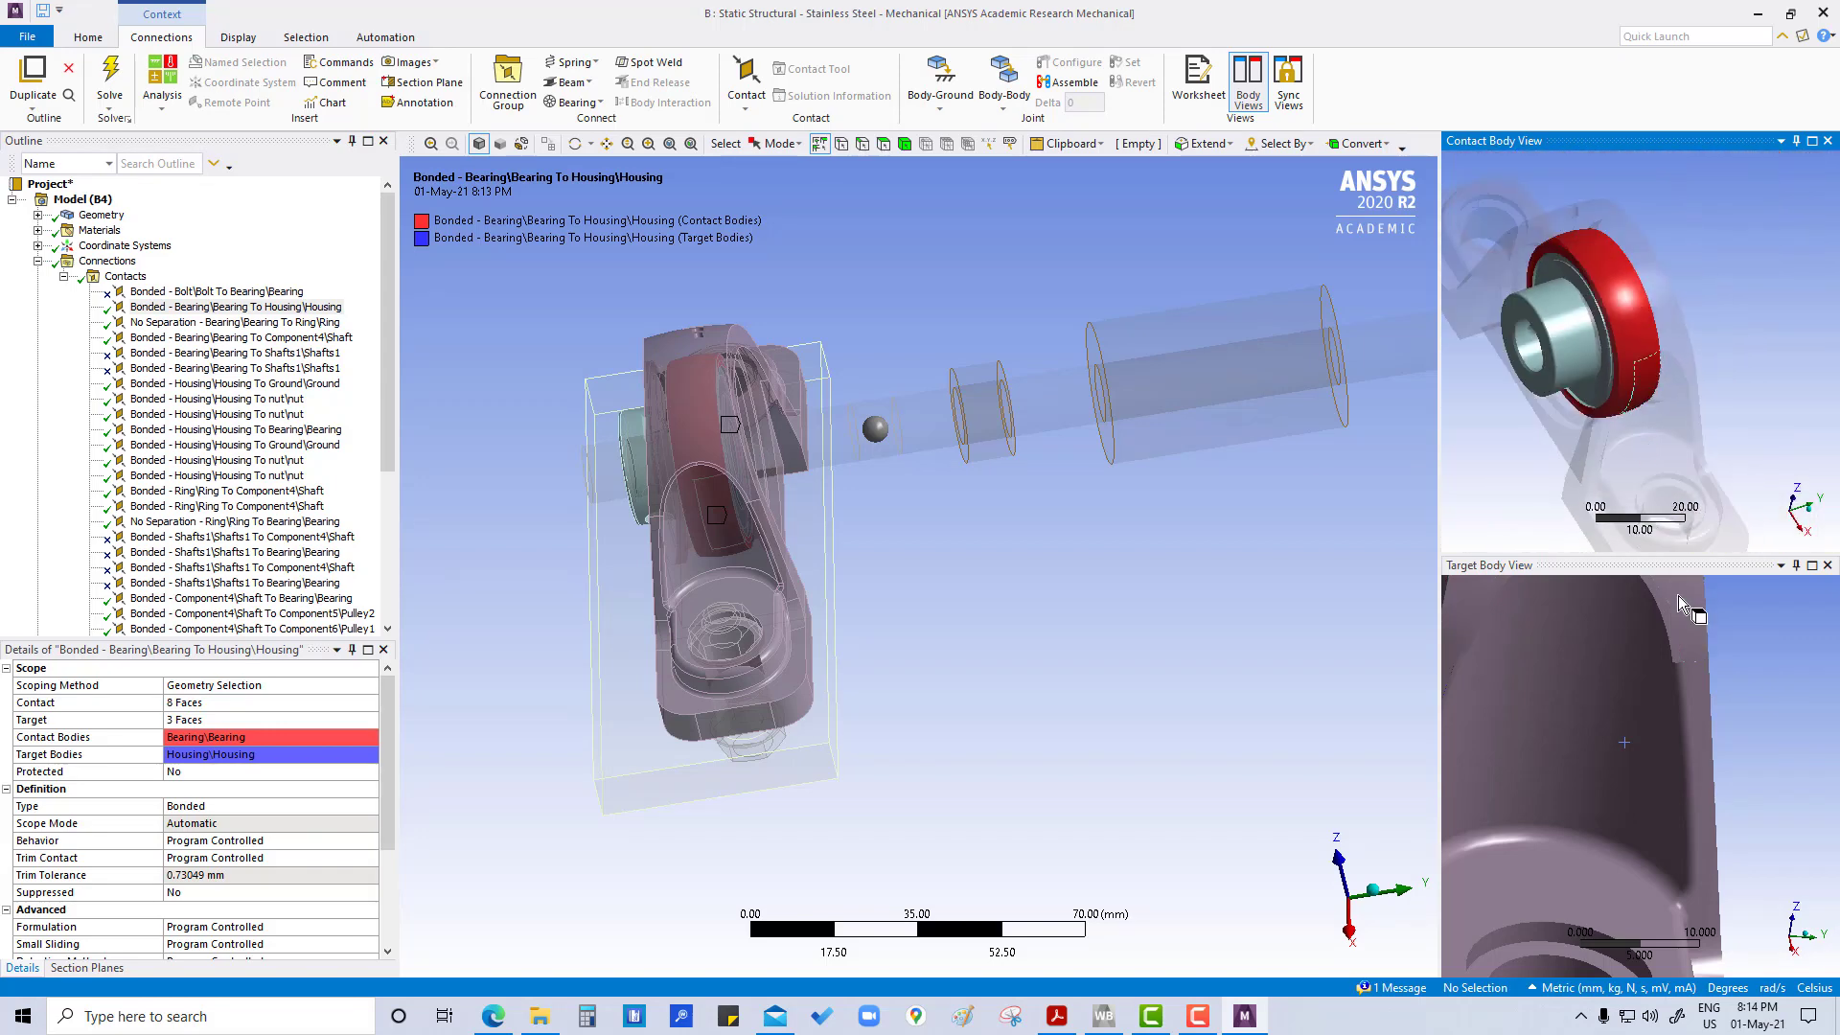
pyautogui.moveTo(1653, 863); pyautogui.dragTo(1576, 901, button='middle')
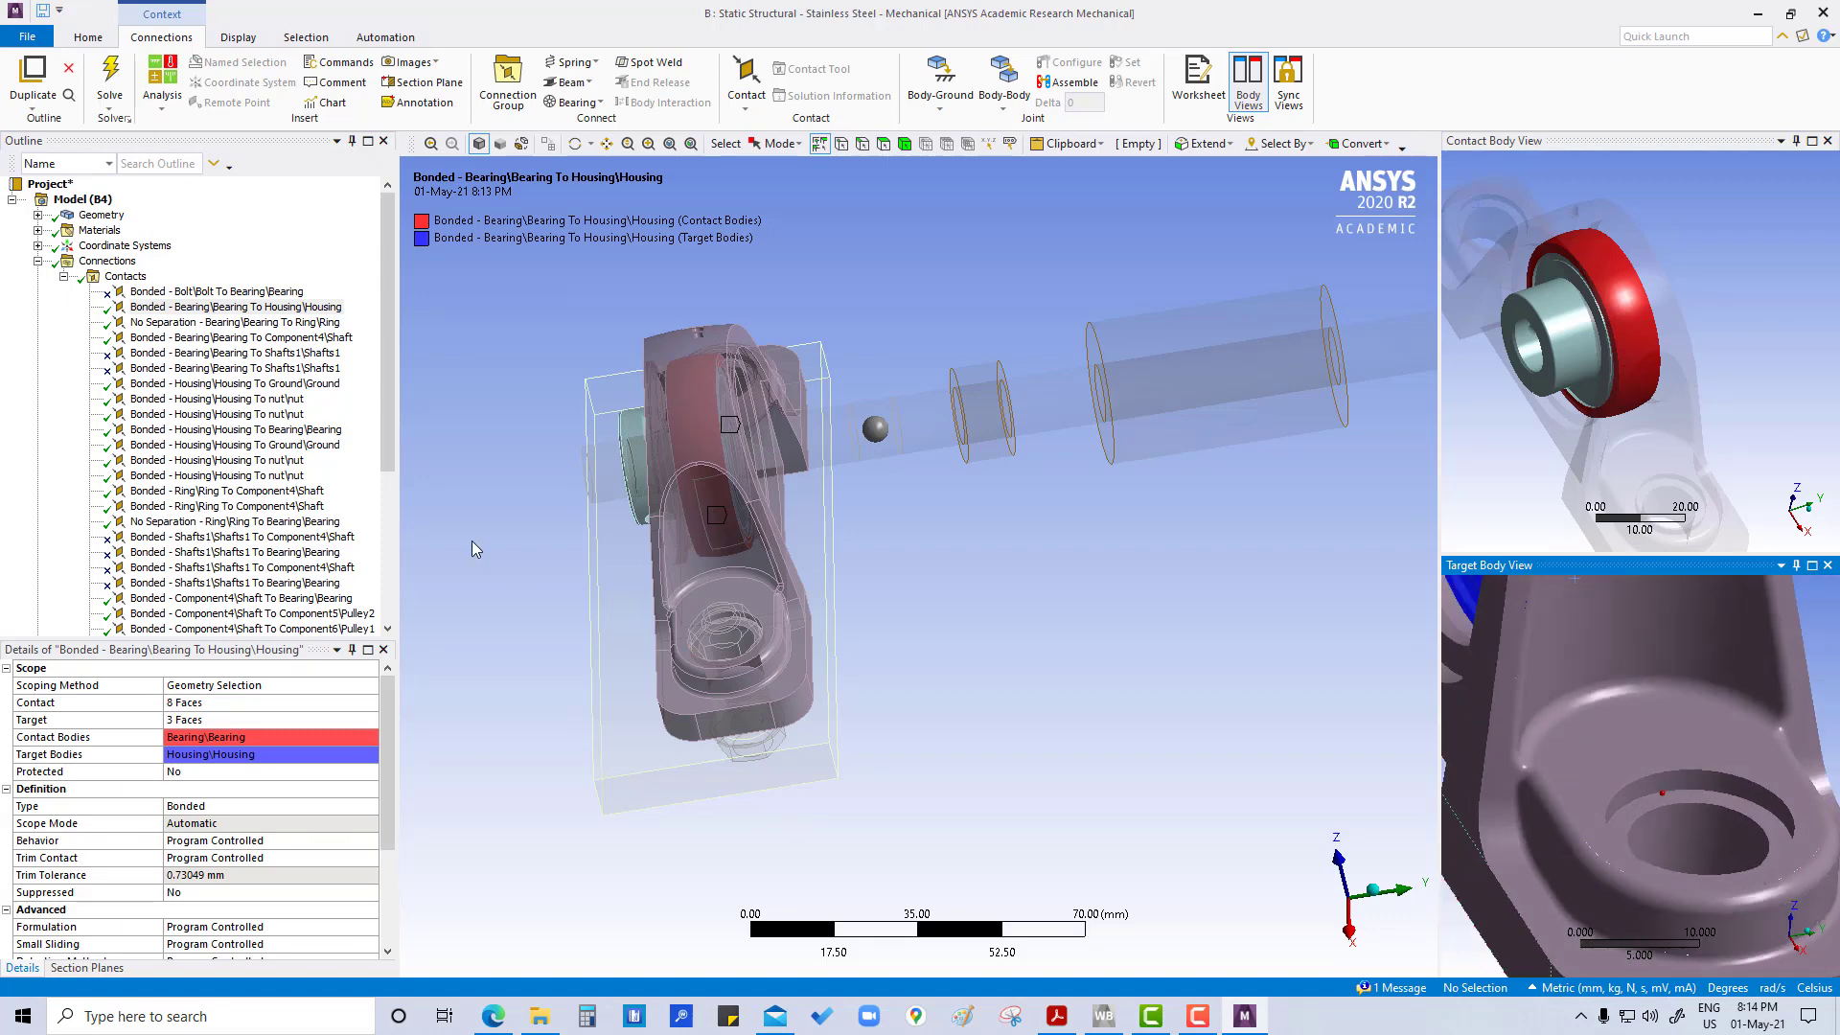
# Inspect the housing and bearing faces of the bonded Housing To Bearing contact for comparison with the Bearing To Housing contact.
pyautogui.click(258, 433)
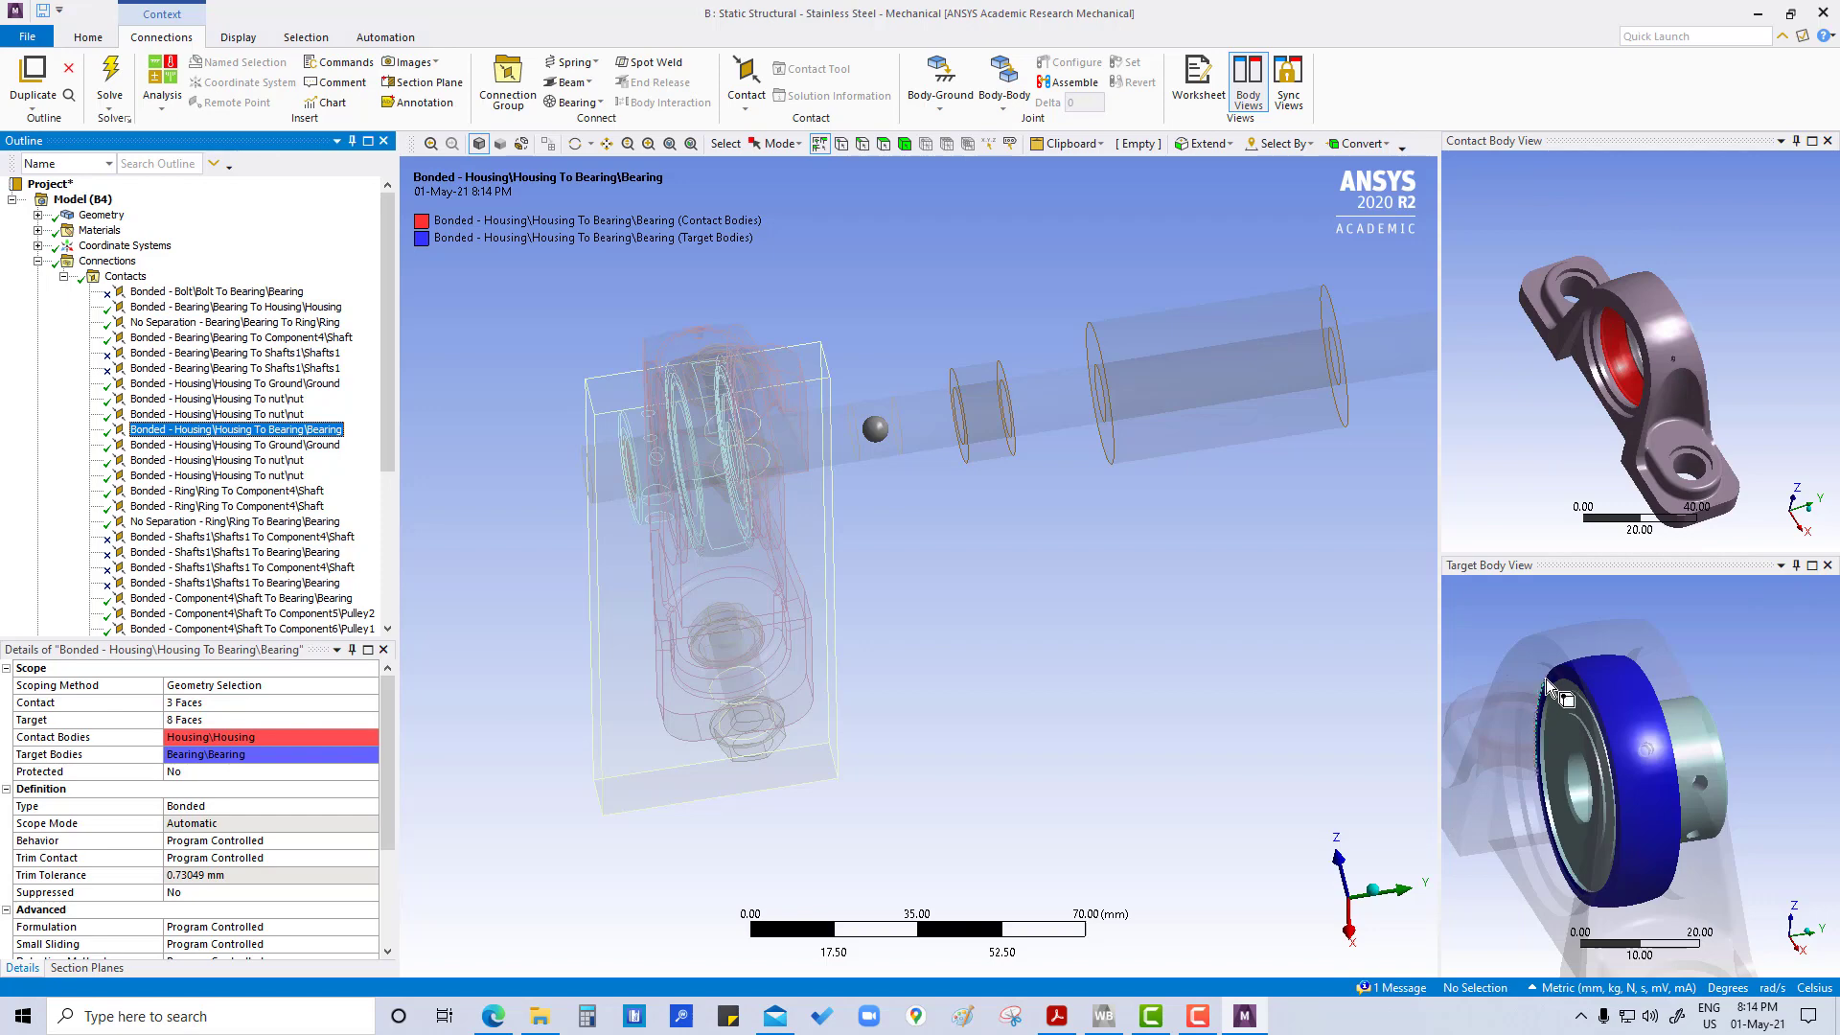
pyautogui.moveTo(1663, 753); pyautogui.dragTo(1572, 690, button='middle')
pyautogui.scroll(-3, 1612, 370)
pyautogui.scroll(5, 1612, 374)
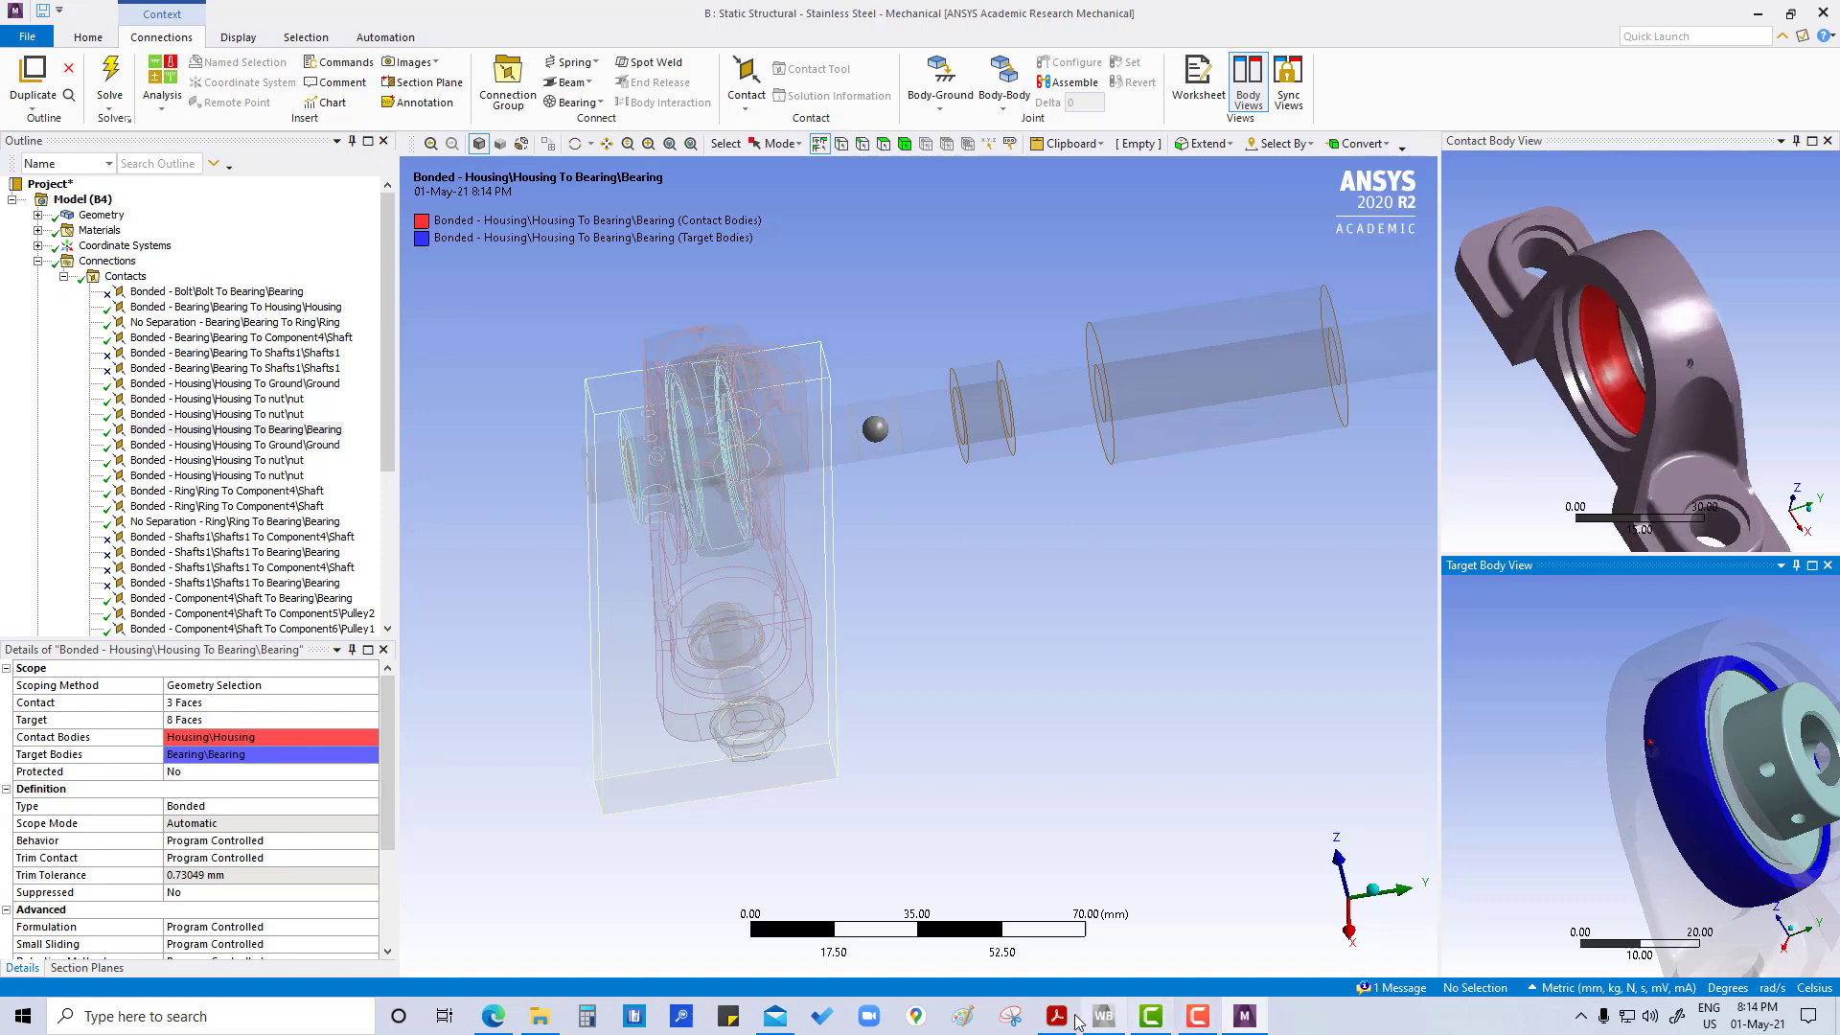
pyautogui.moveTo(1067, 1027)
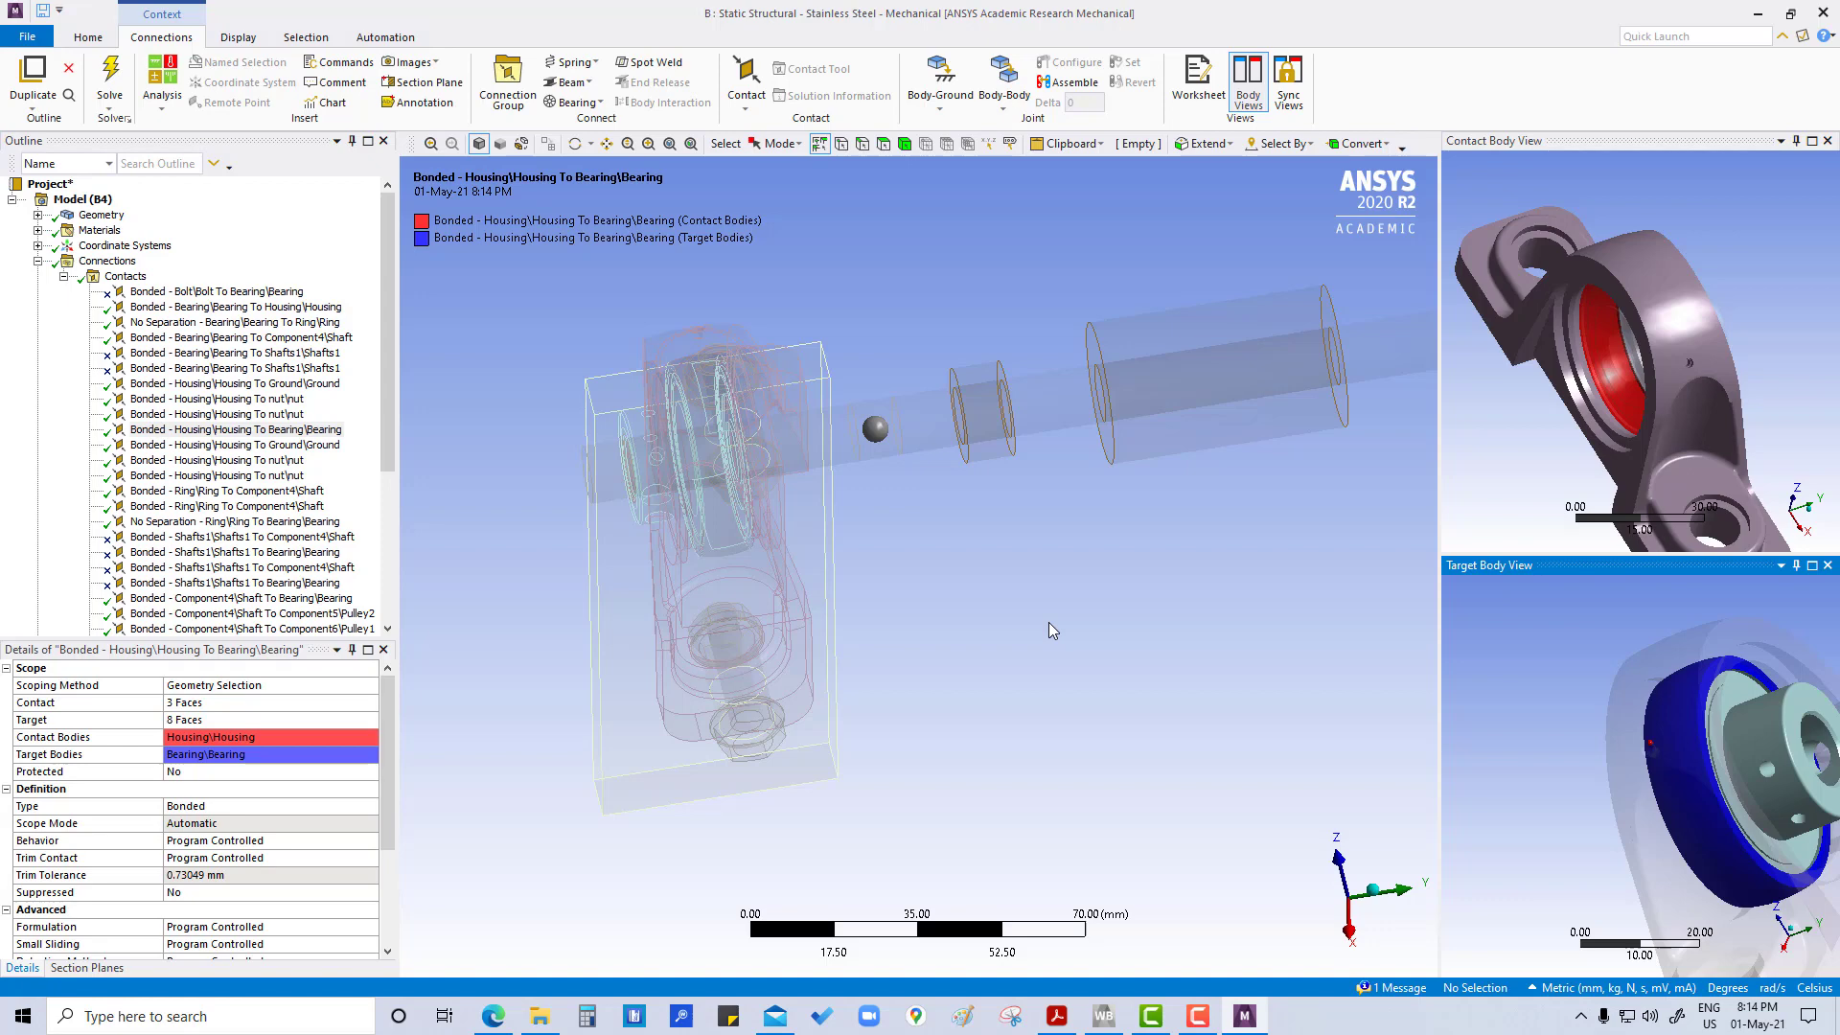
# Inspect the housing's contact faces and the ground plate's target face in the second bonded Housing To Ground contact.
pyautogui.click(182, 446)
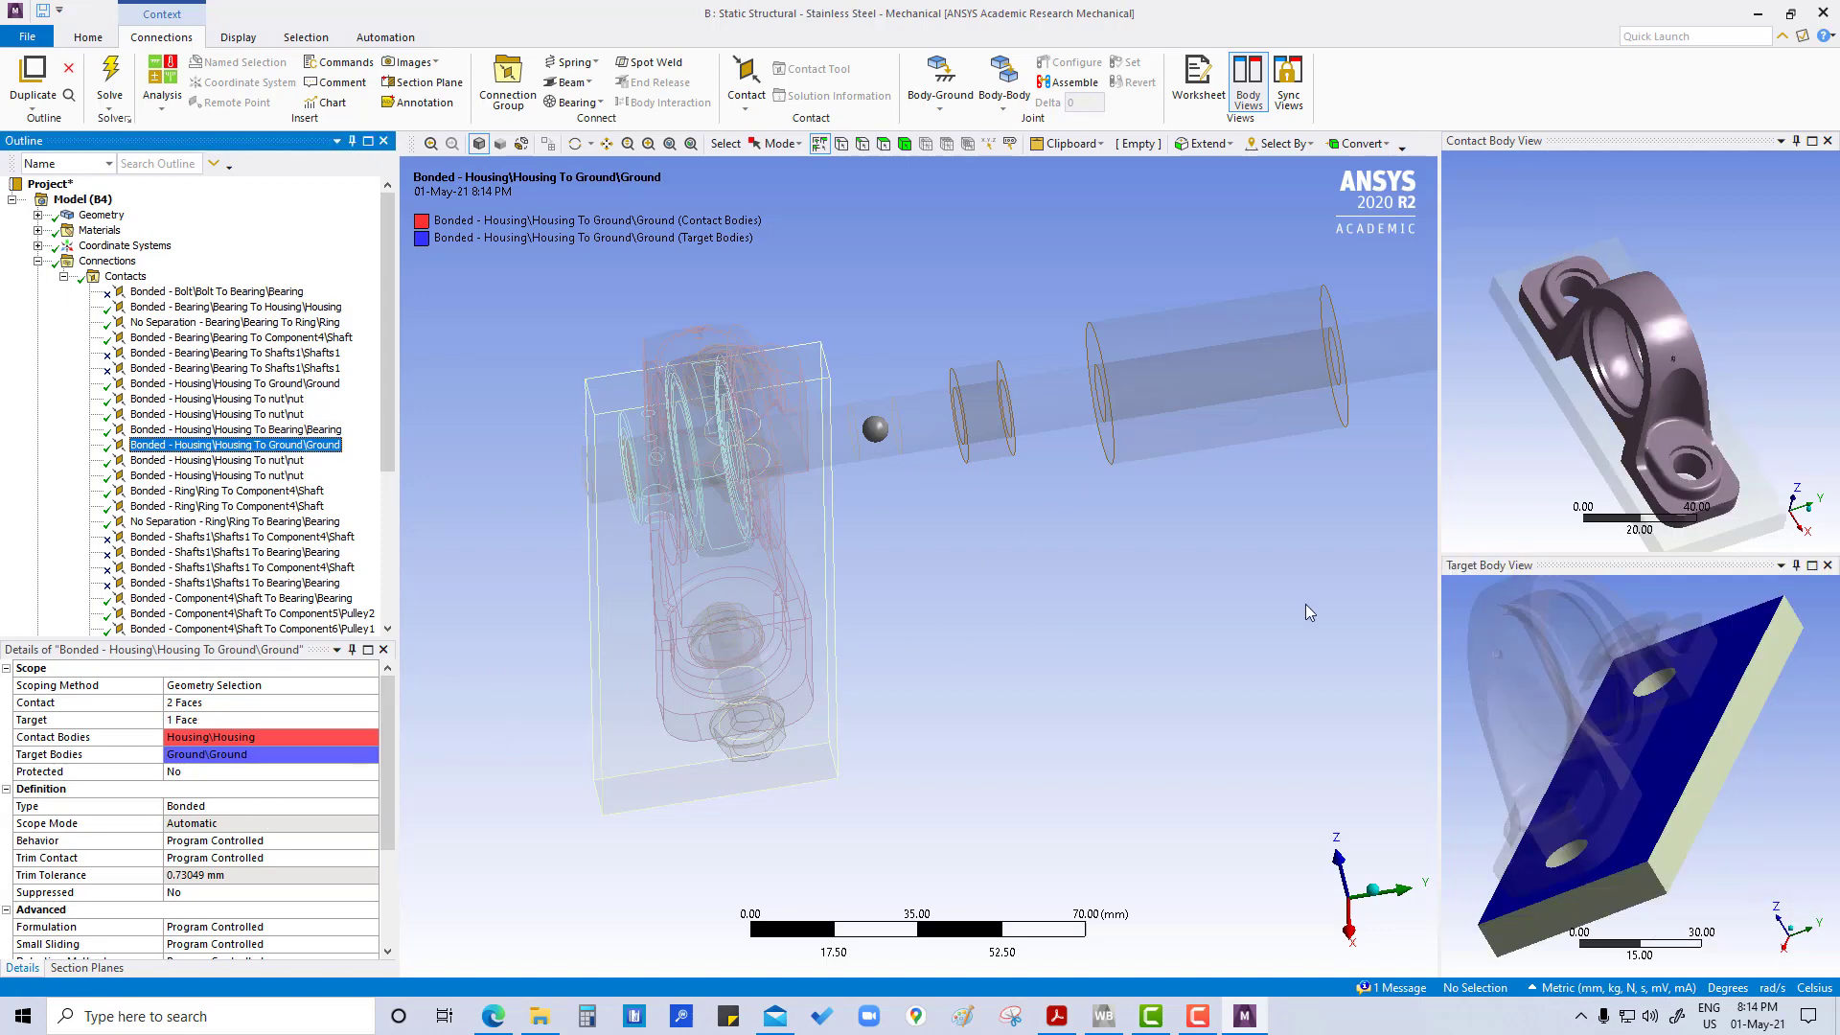
pyautogui.moveTo(1629, 422); pyautogui.dragTo(1480, 487, button='middle')
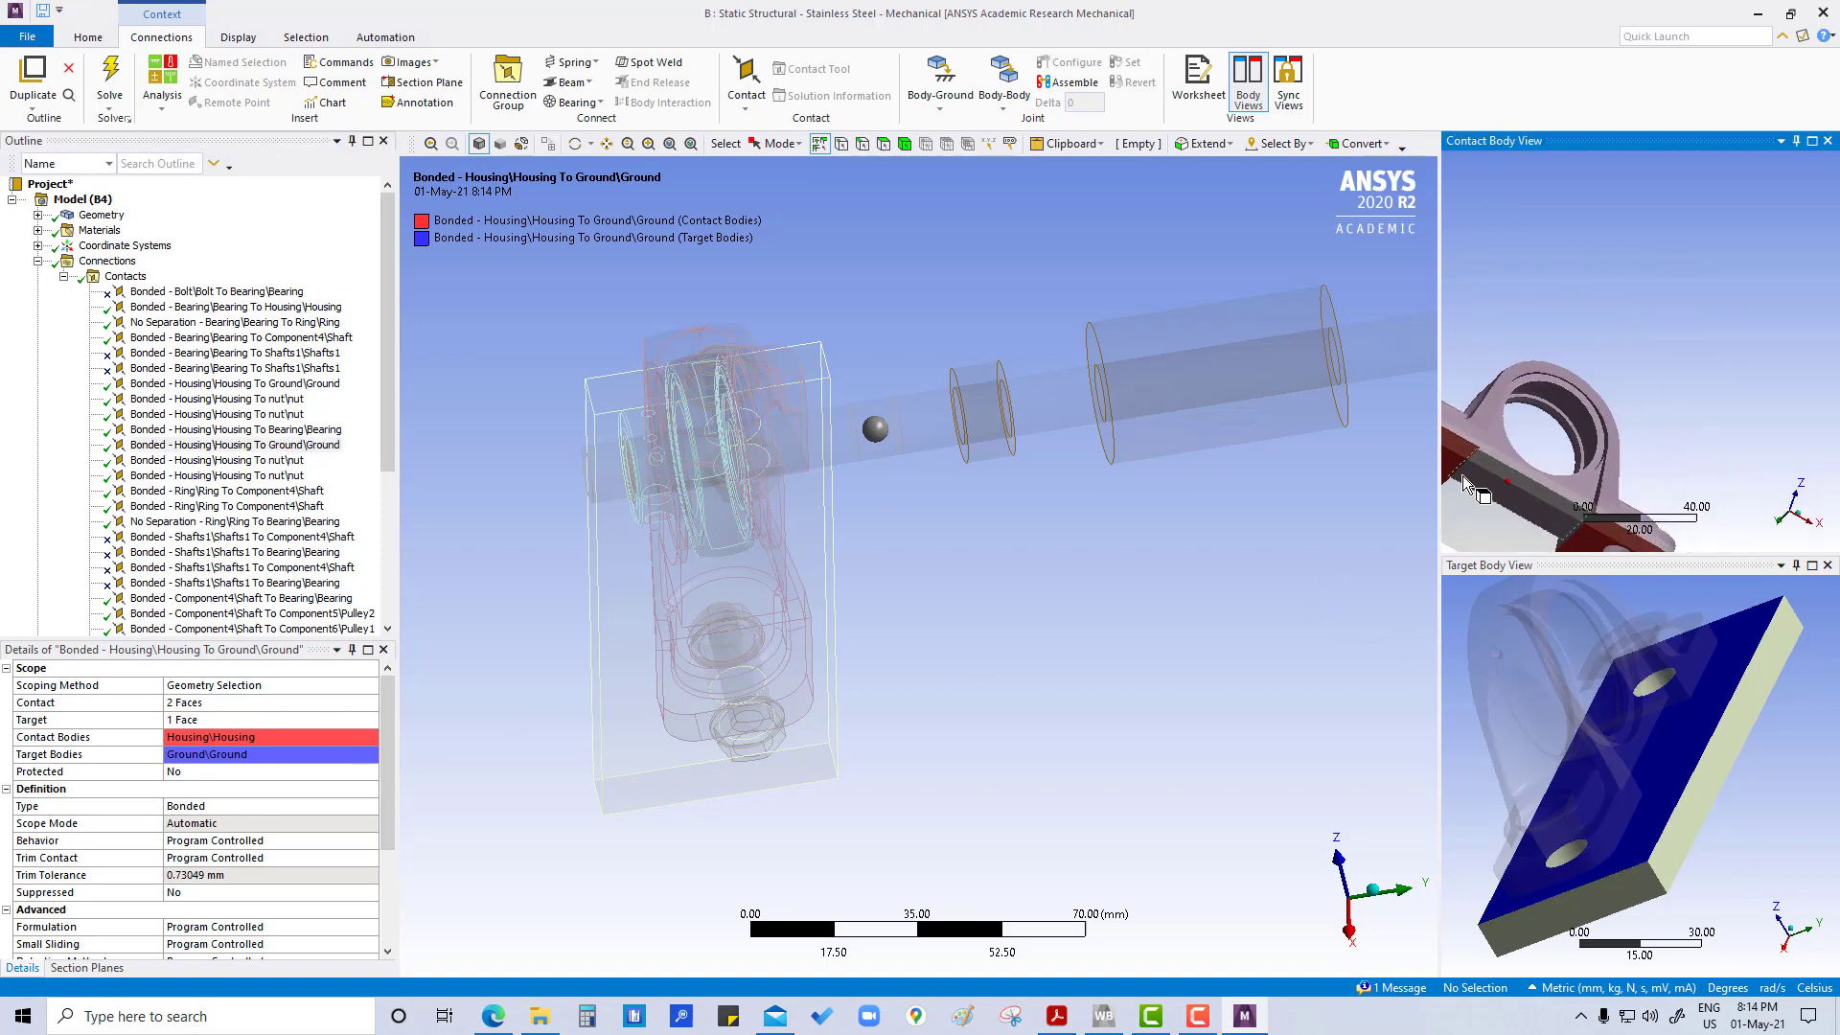
# Rescope the contact side of the third Housing To nut contact to only the flat annular seat face around the housing's bolt hole.
pyautogui.click(252, 463)
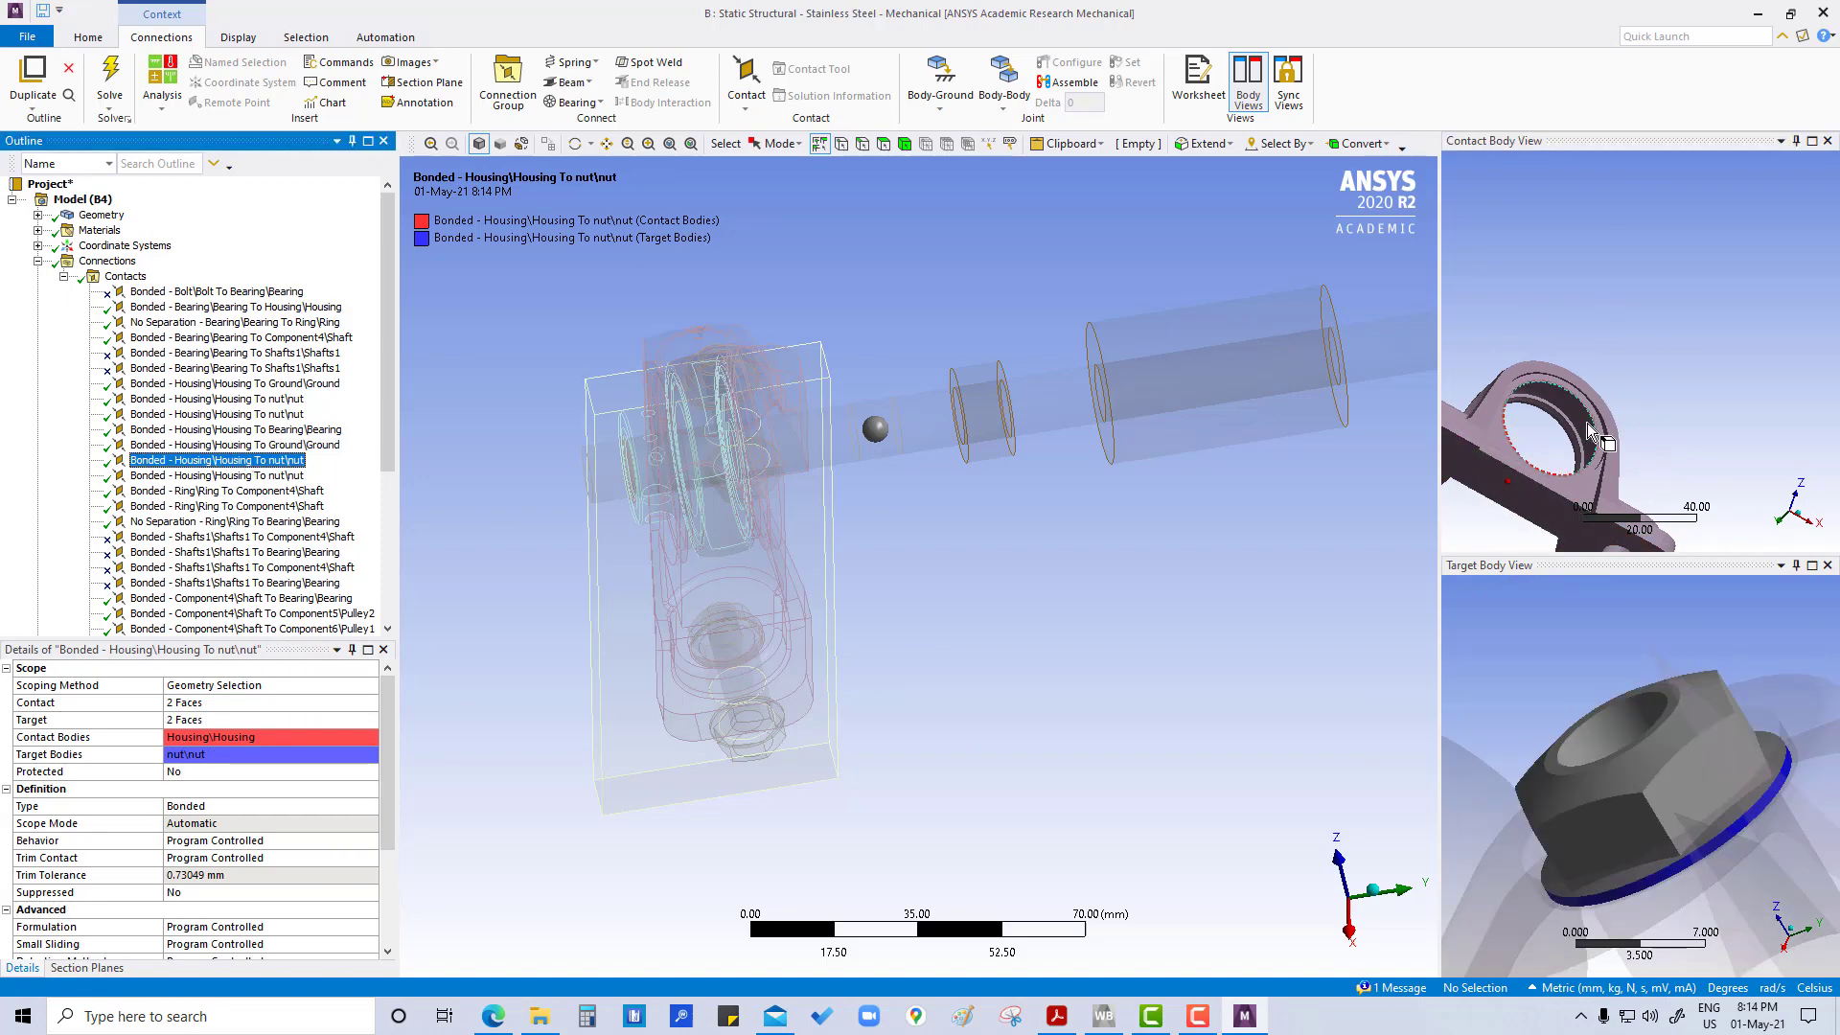
pyautogui.scroll(-3, 1584, 424)
pyautogui.moveTo(1584, 423); pyautogui.dragTo(1636, 387, button='middle')
pyautogui.scroll(3, 1568, 338)
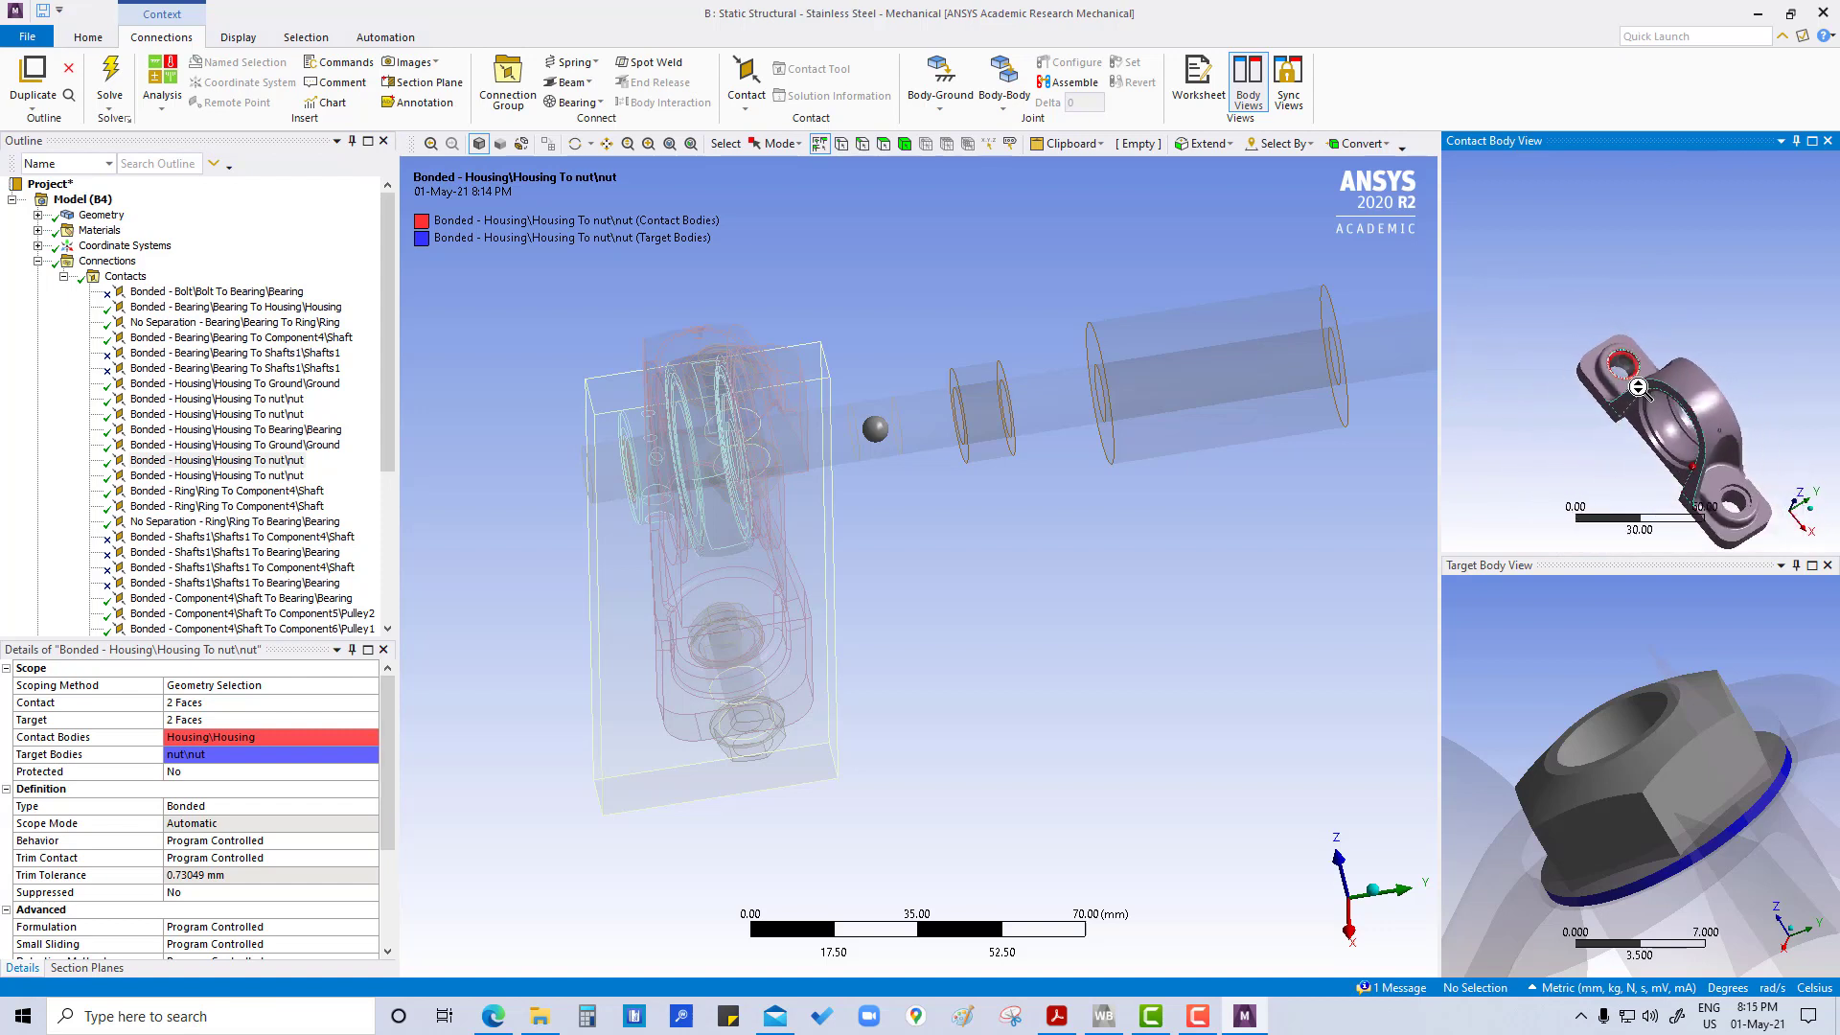
pyautogui.scroll(2, 1637, 387)
pyautogui.scroll(3, 1637, 387)
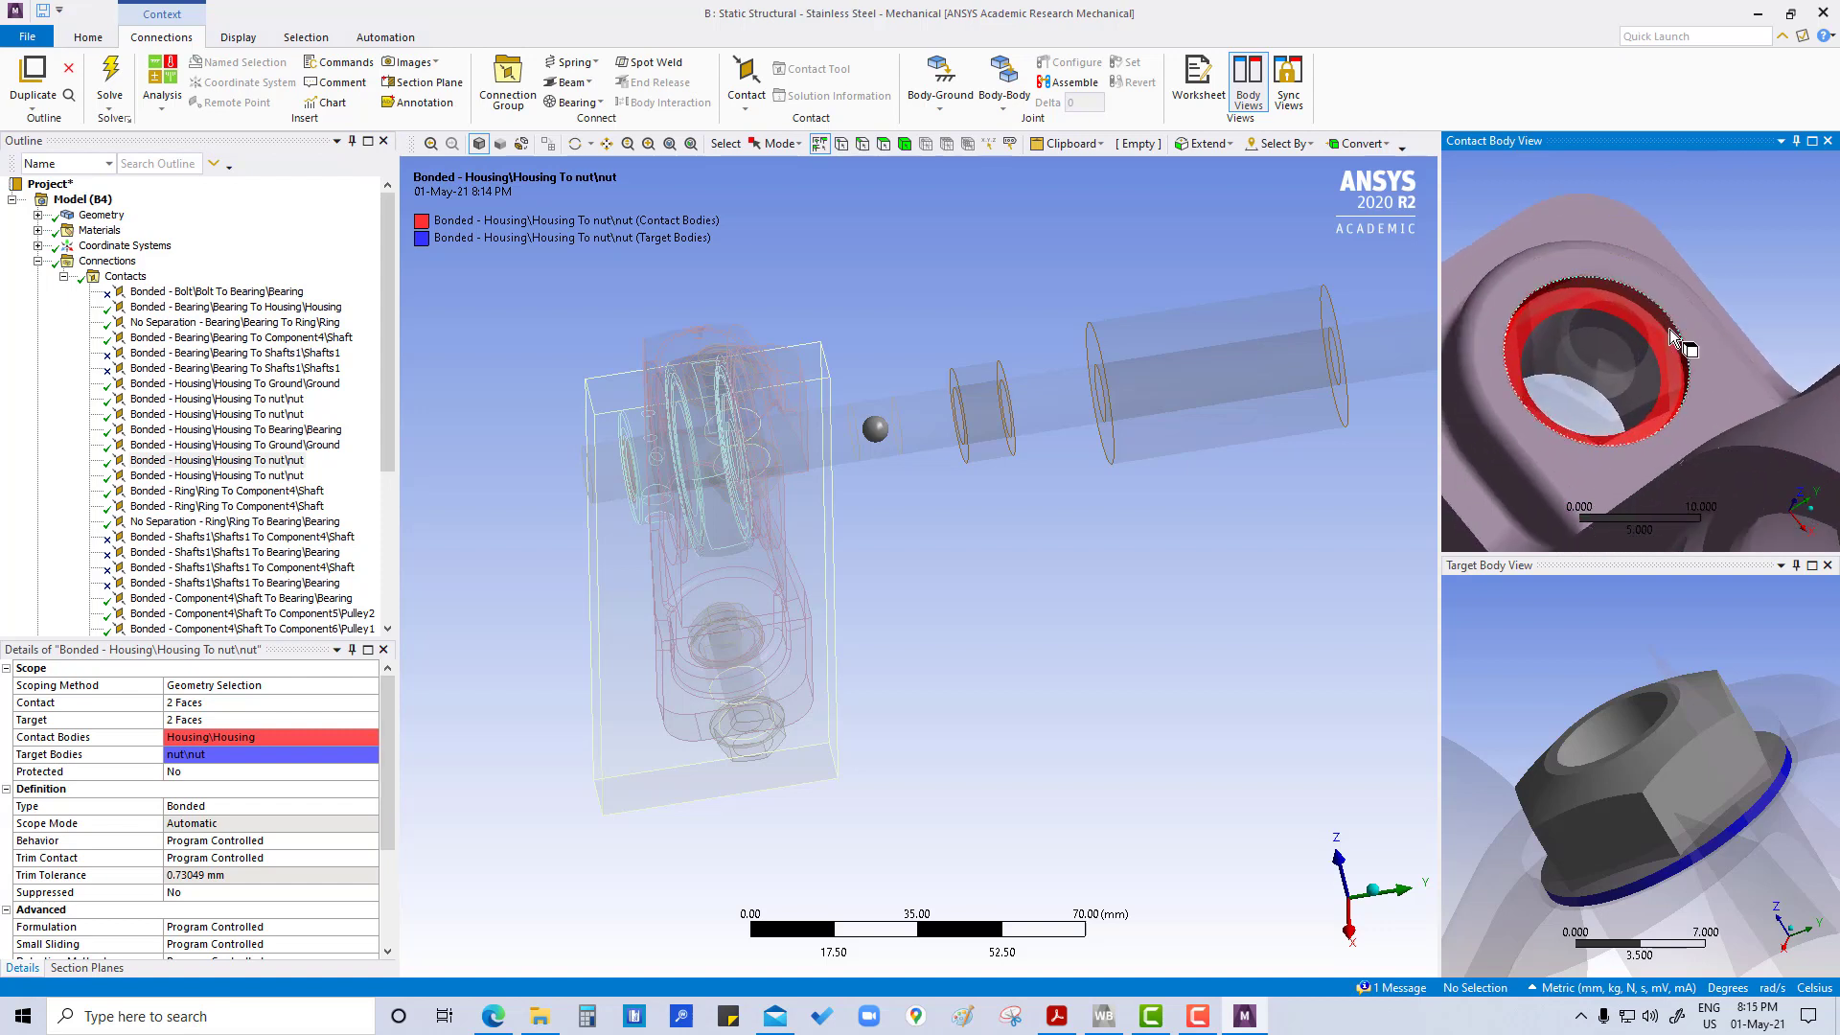
pyautogui.click(1658, 322)
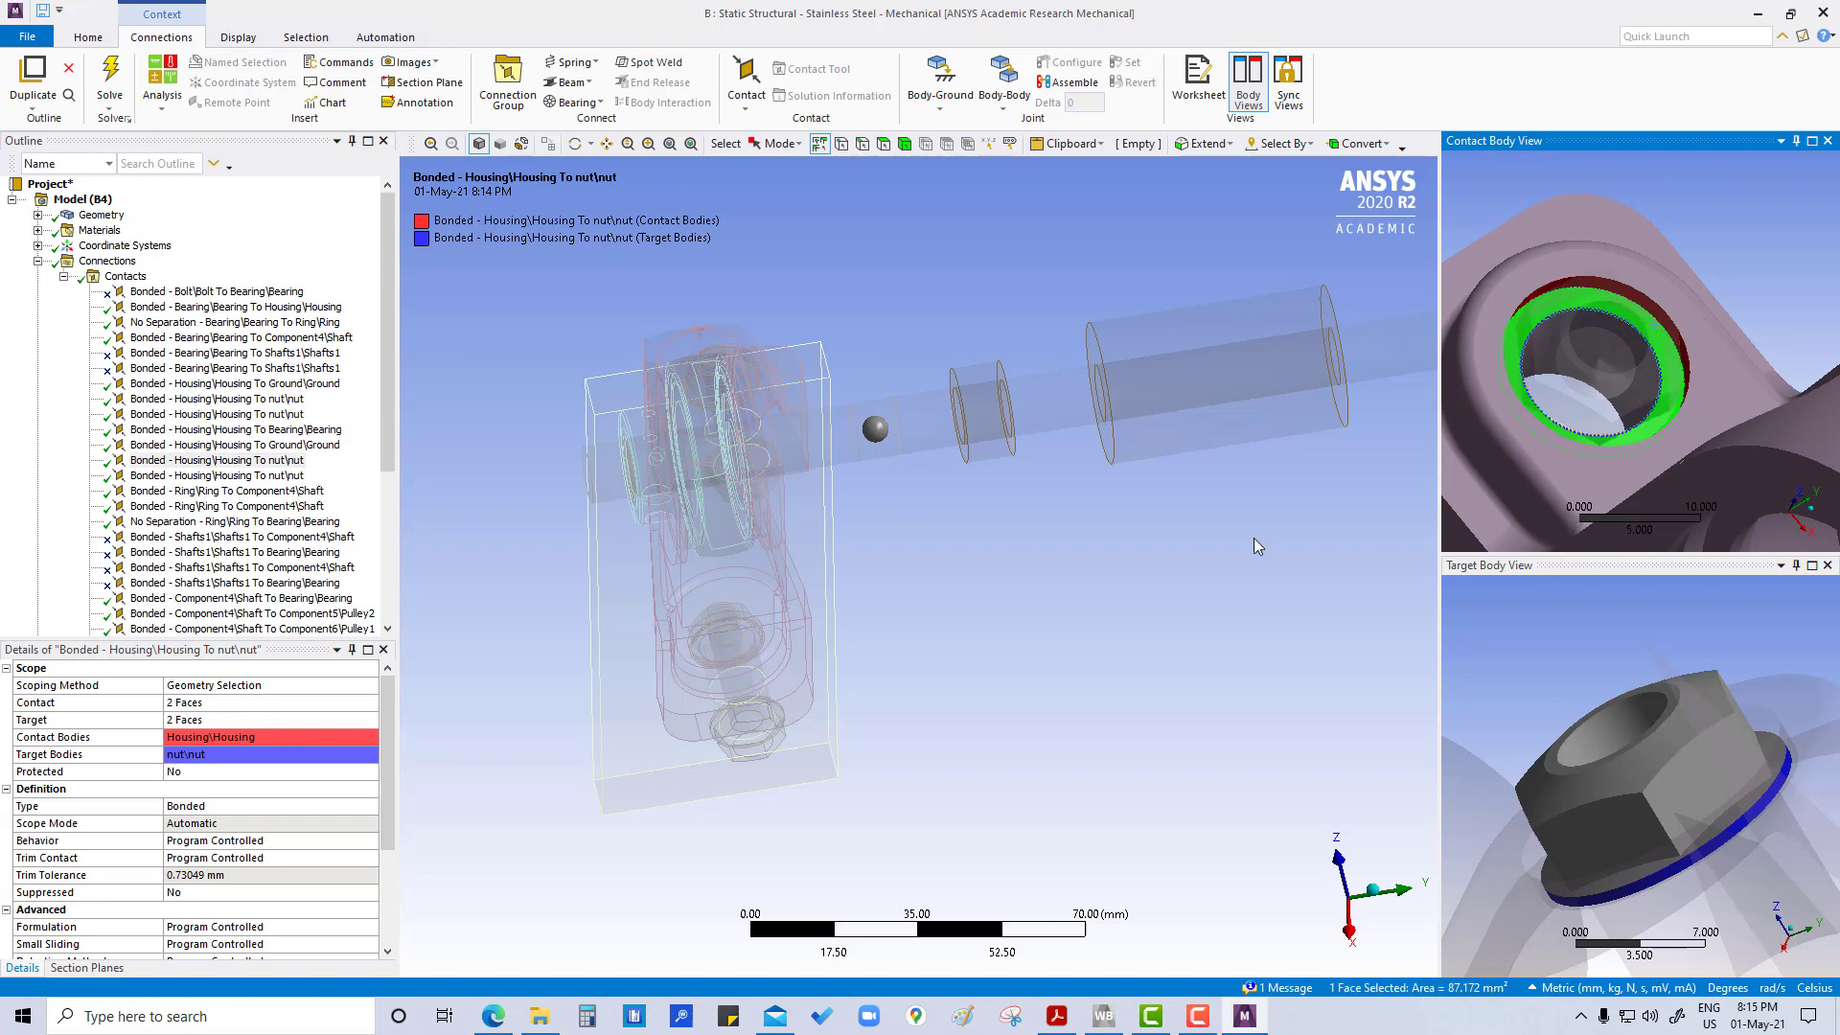
pyautogui.click(218, 702)
pyautogui.click(217, 703)
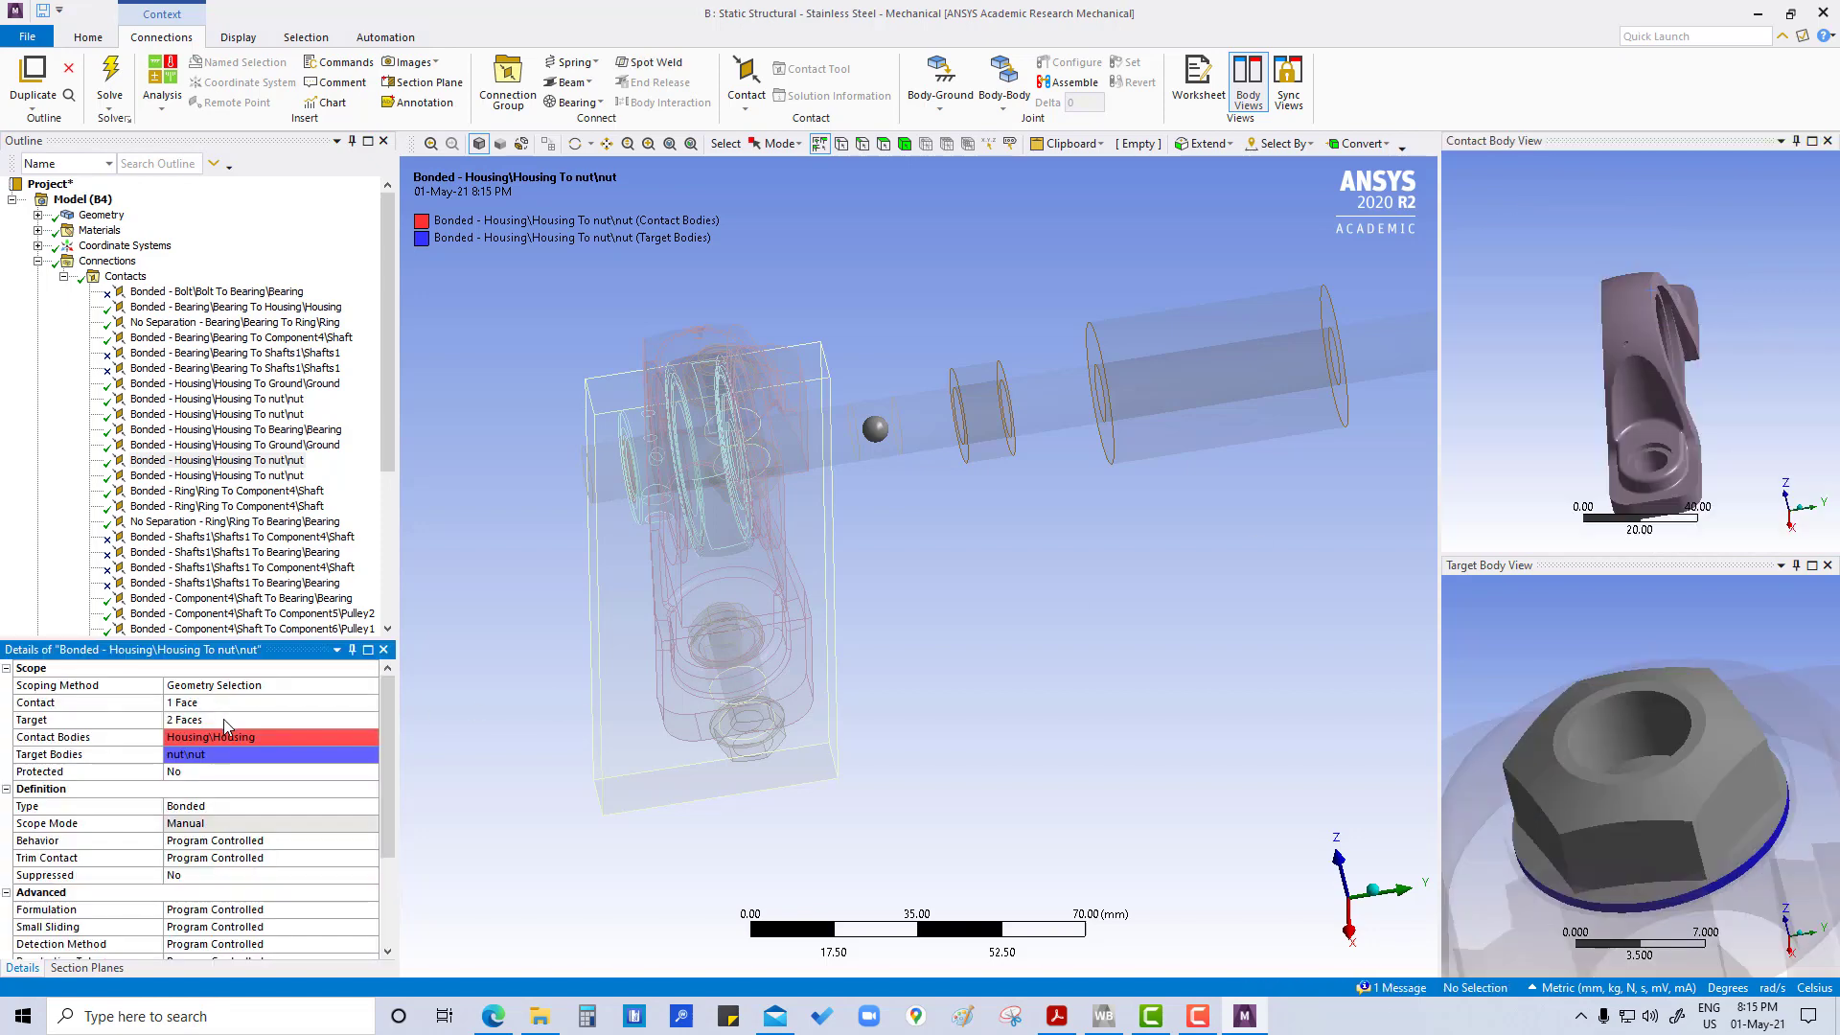
# Rescope the target side of the third Housing To nut contact to only the flat bottom face of the flanged nut.
pyautogui.click(234, 720)
pyautogui.scroll(5, 1469, 827)
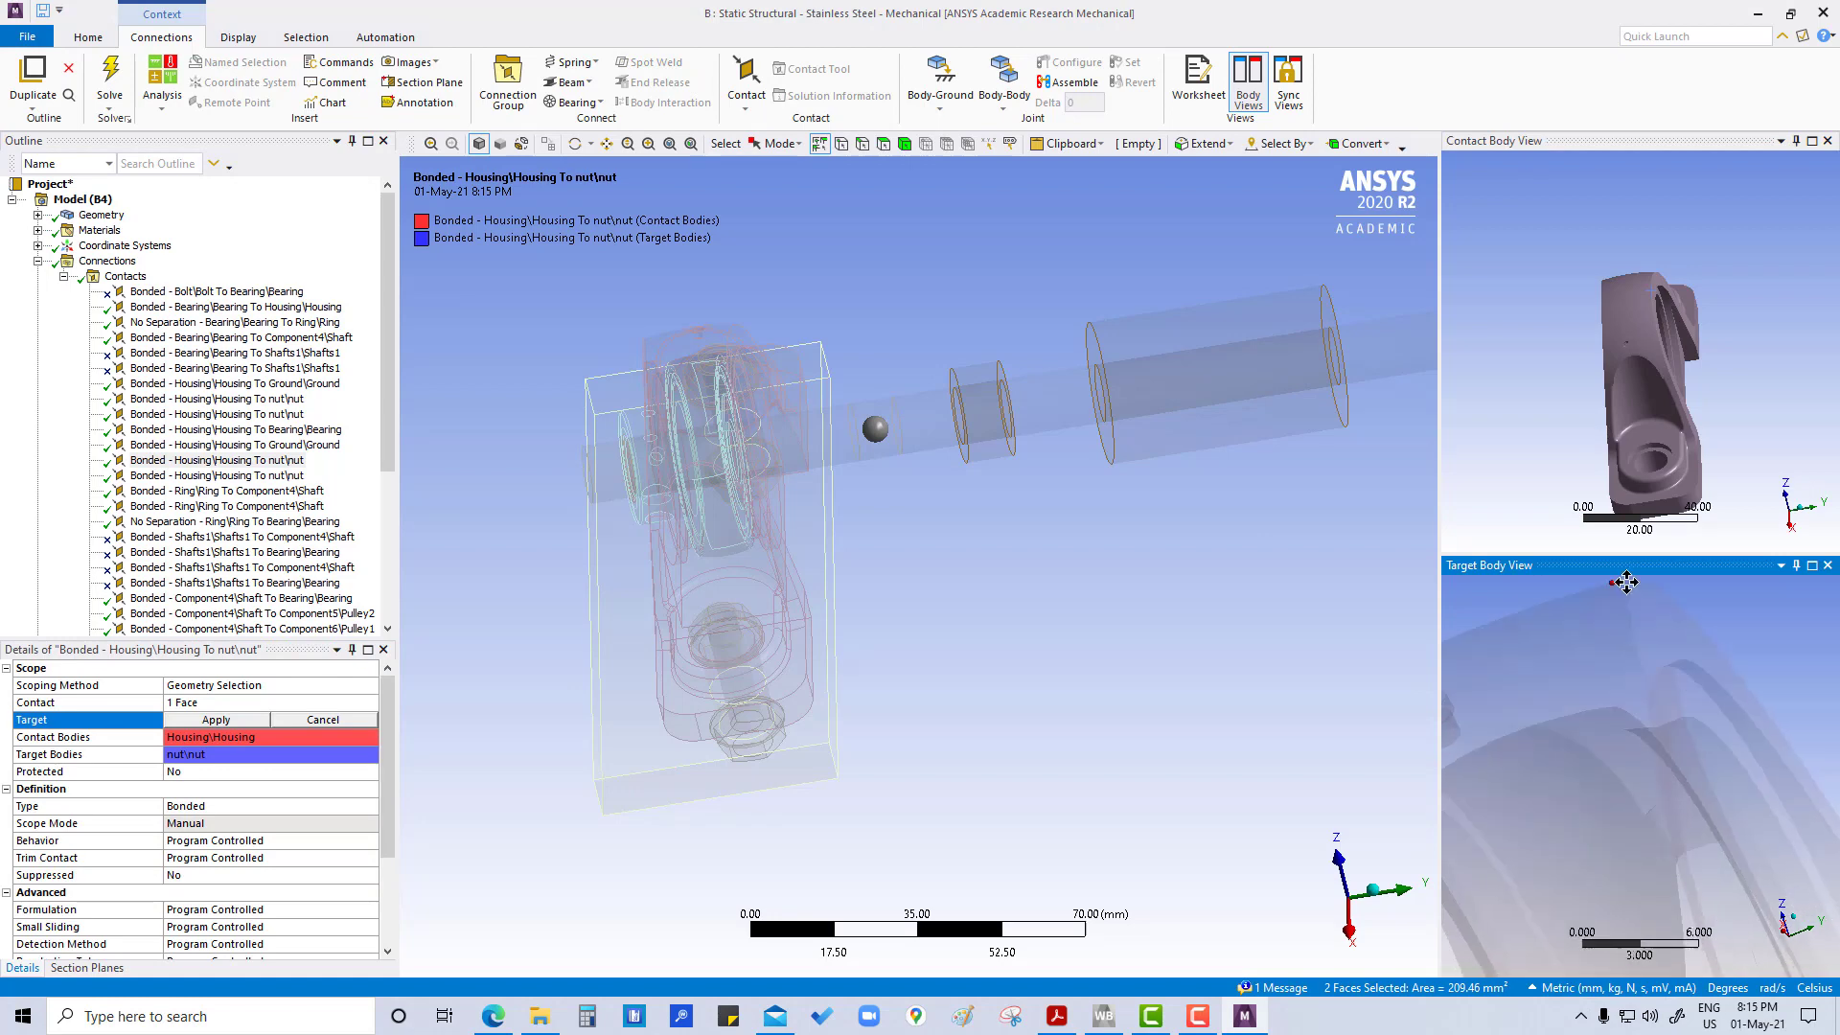
pyautogui.moveTo(1651, 792); pyautogui.dragTo(1741, 675, button='middle')
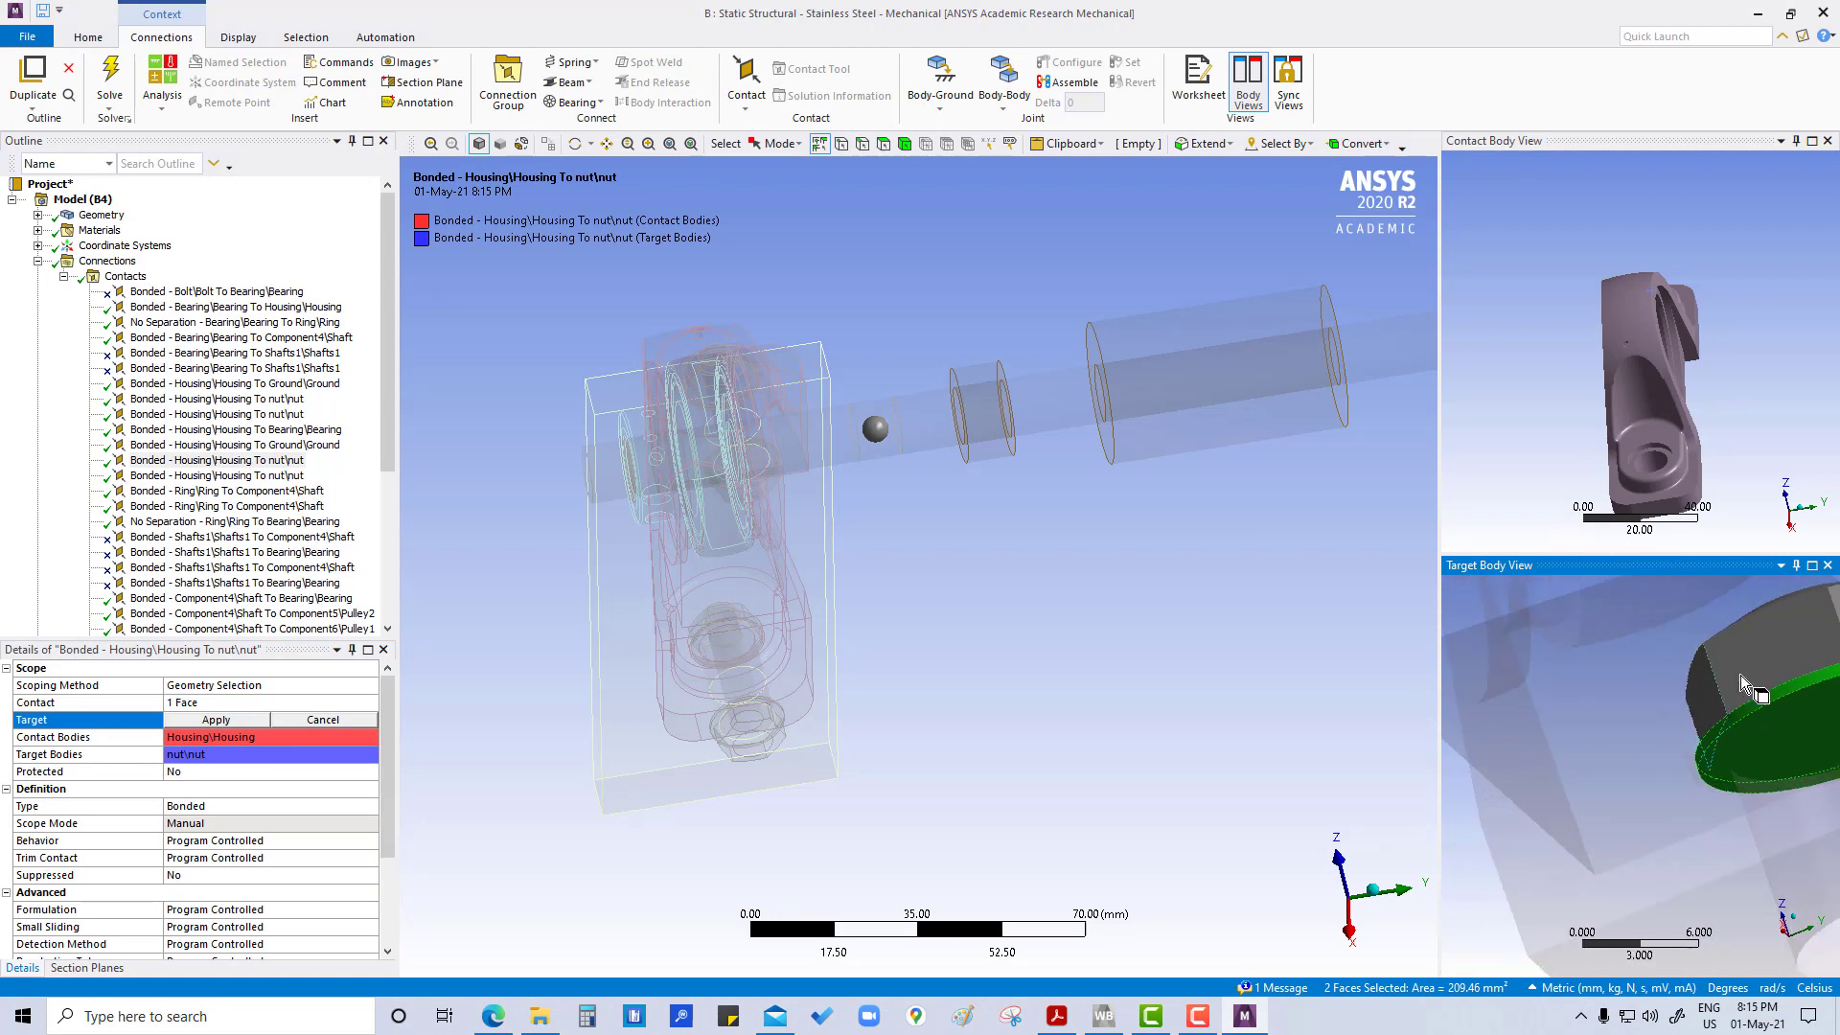
pyautogui.click(1775, 734)
pyautogui.click(226, 721)
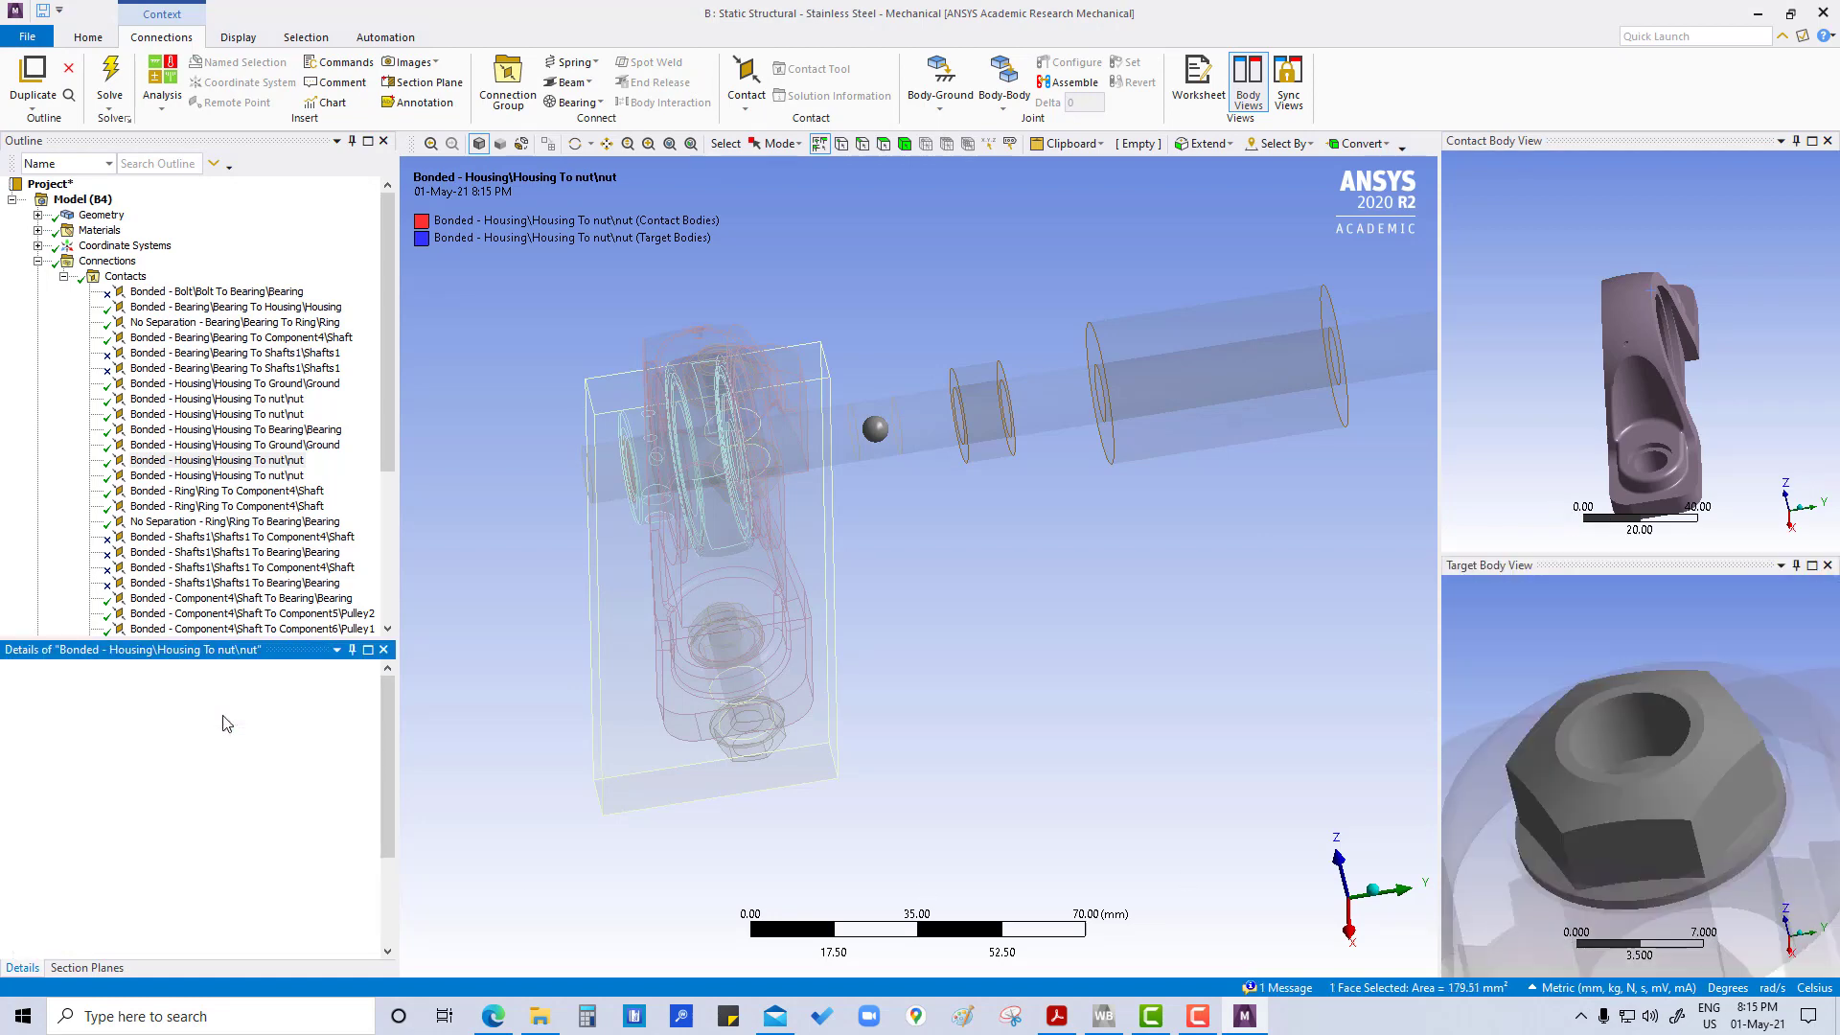
# Rescope the contact side of the fourth Housing To nut contact to only the flat annular seat face of the housing's bolt hole.
pyautogui.click(248, 476)
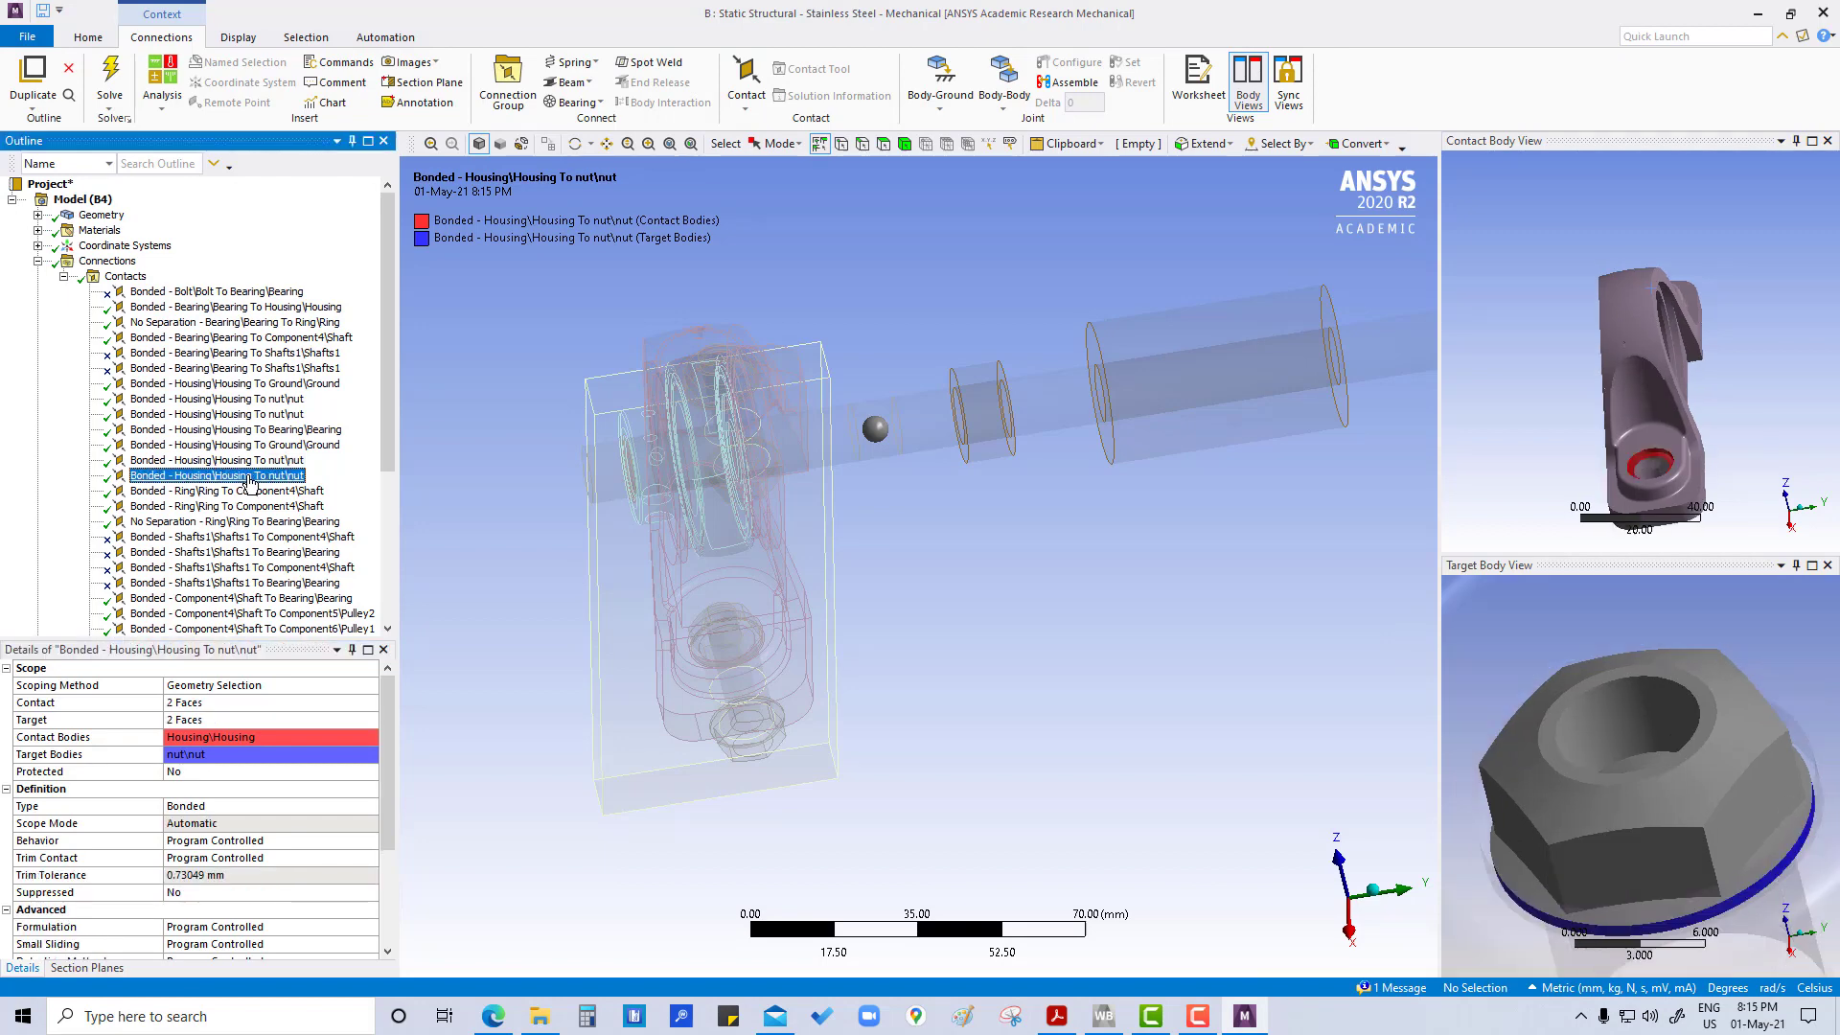
pyautogui.click(202, 711)
pyautogui.scroll(3, 1644, 421)
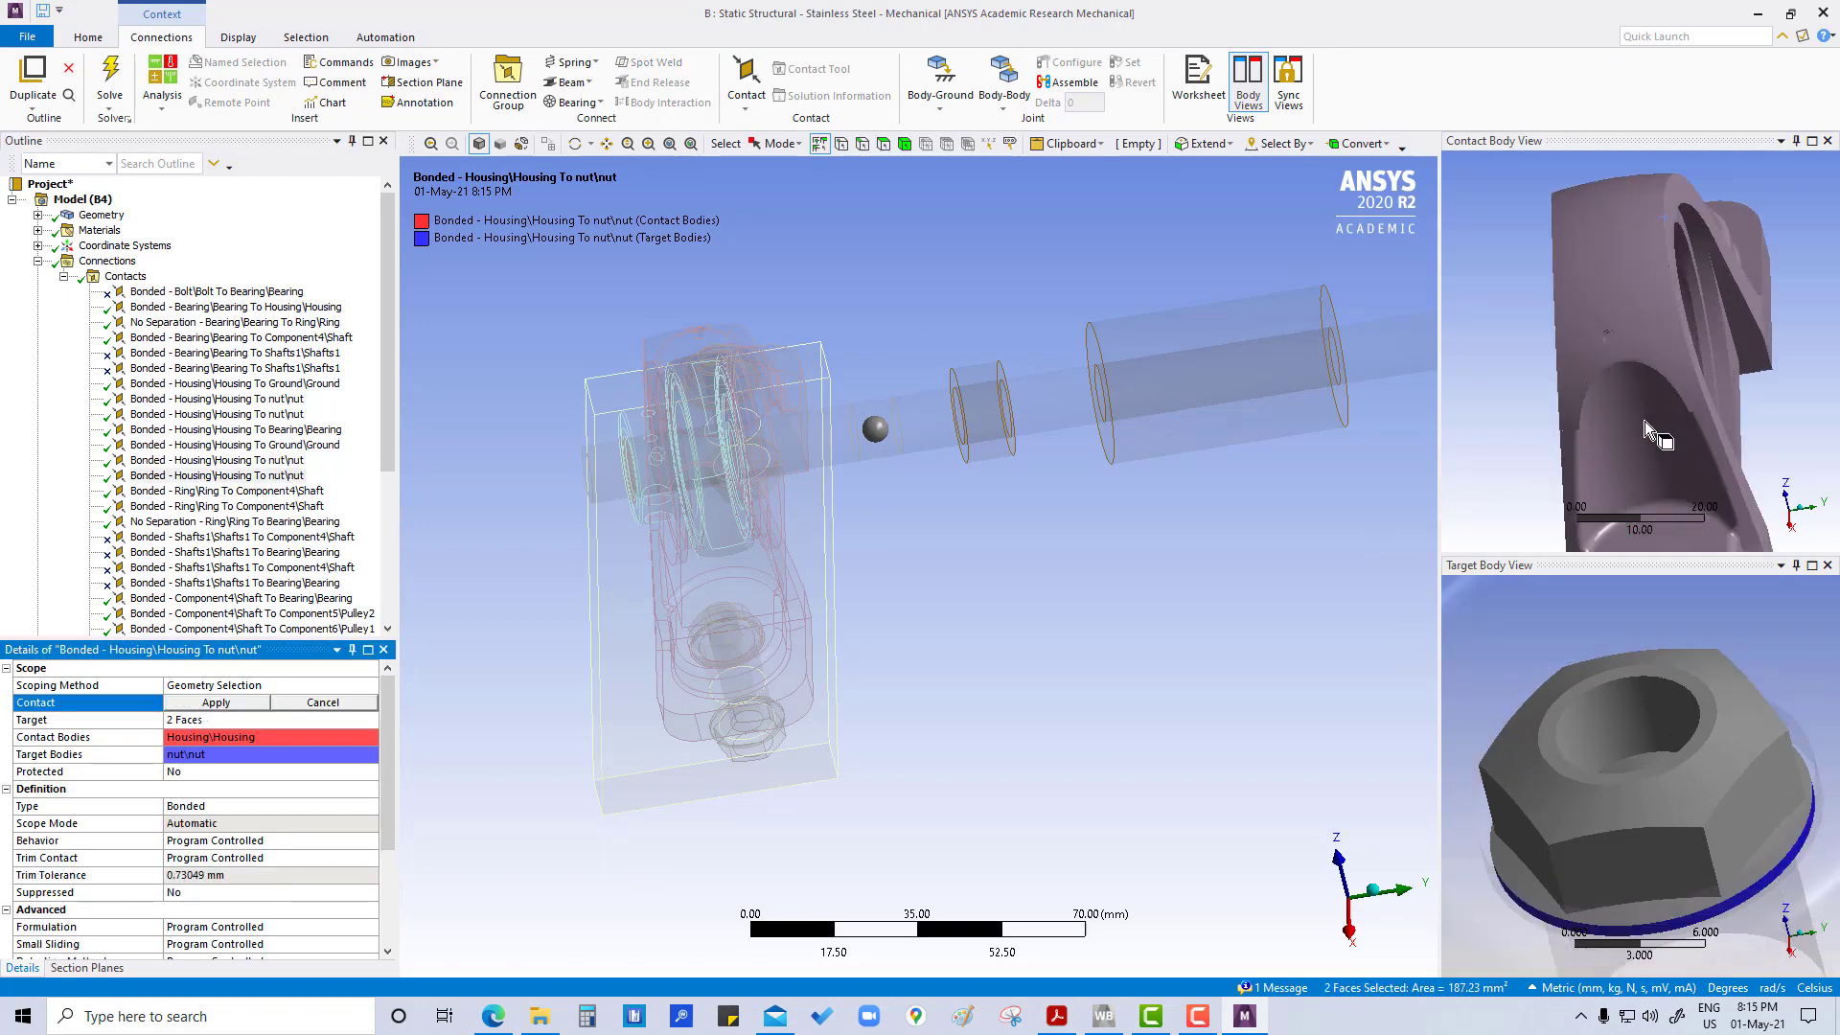
pyautogui.keyDown('ctrl'); pyautogui.moveTo(1645, 422); pyautogui.dragTo(1651, 285, button='middle'); pyautogui.keyUp('ctrl')
pyautogui.scroll(5, 1585, 334)
pyautogui.click(1591, 263)
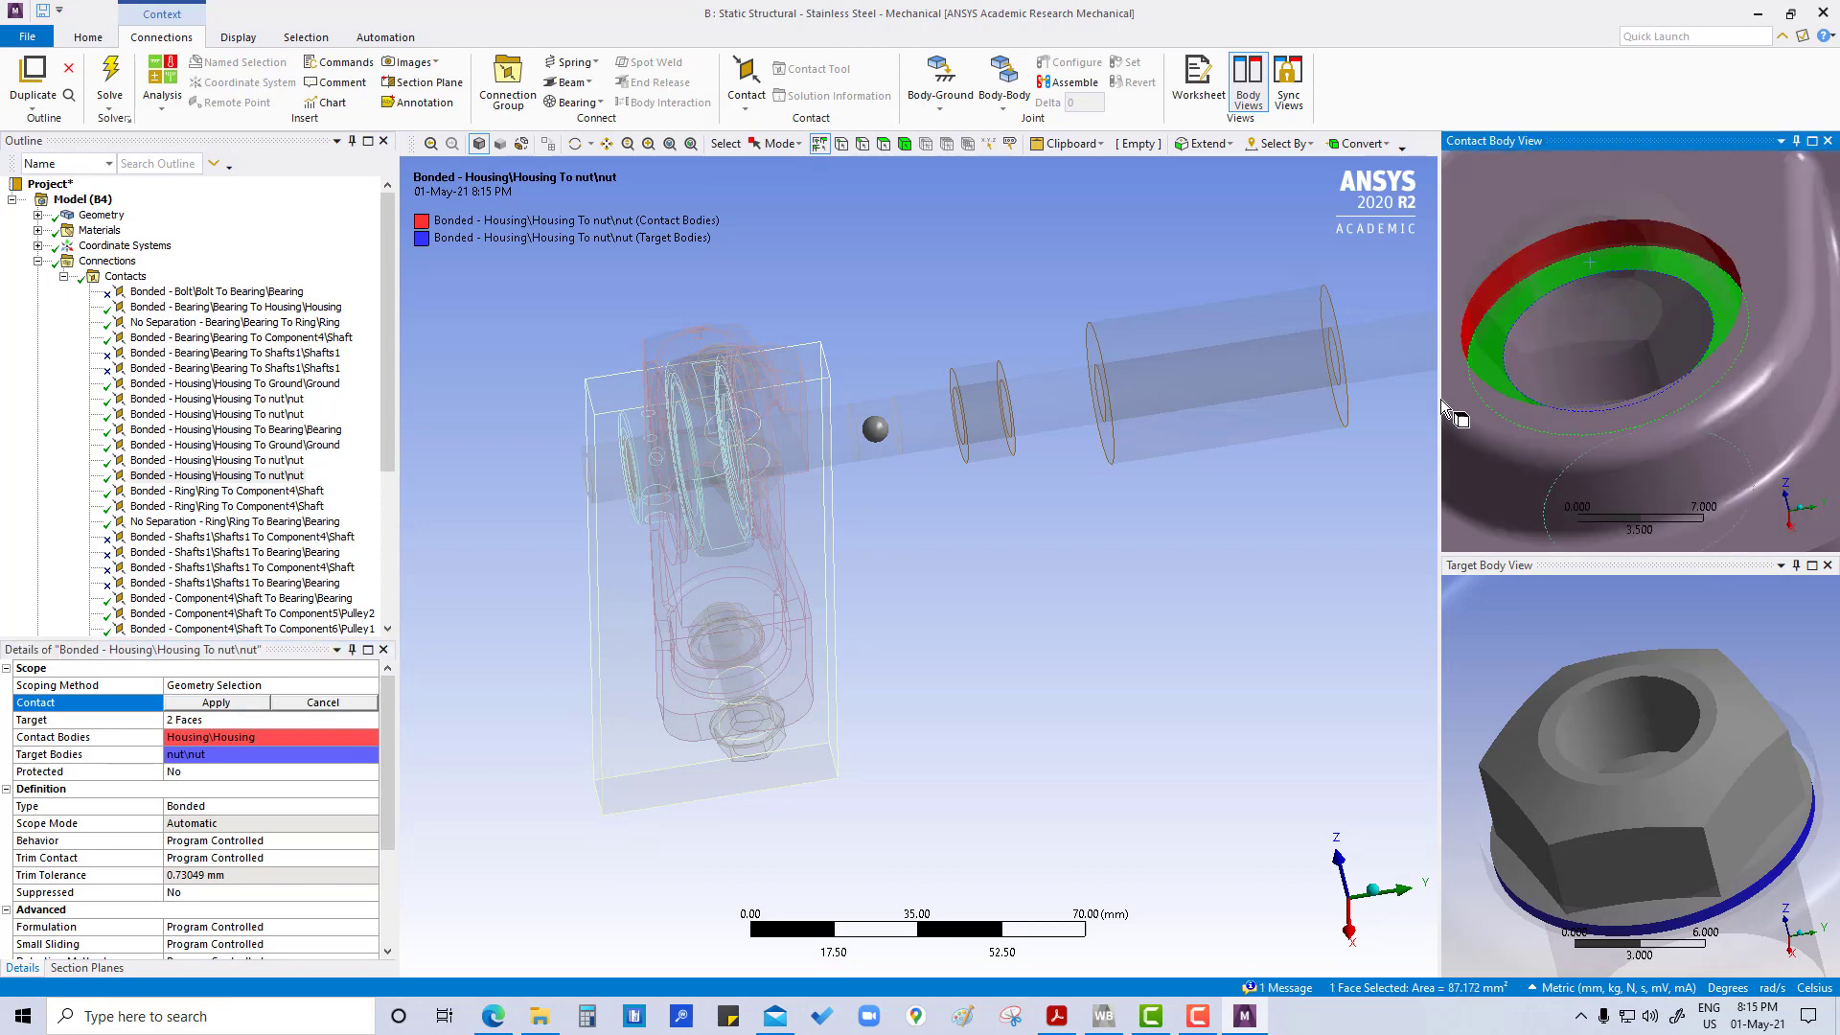
pyautogui.click(217, 703)
# Rescope the target side of the fourth Housing To nut contact to only the nut's flat bottom face.
pyautogui.click(86, 720)
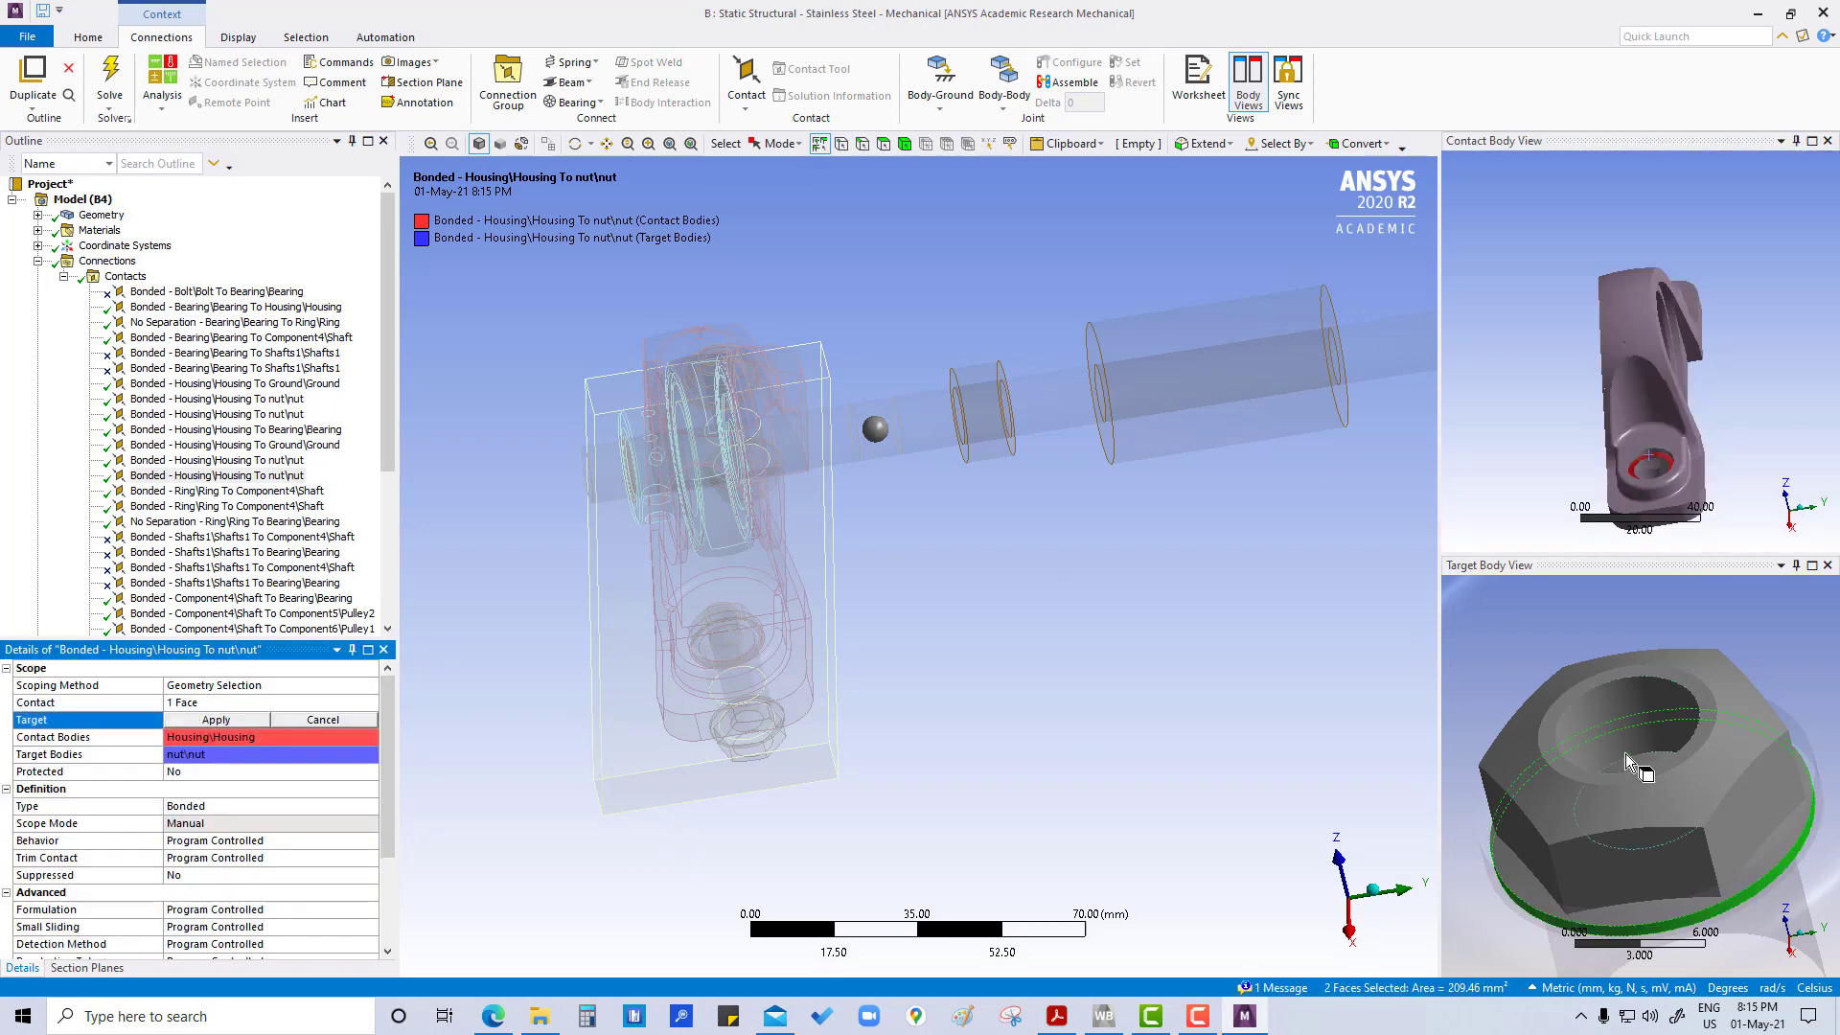
pyautogui.scroll(5, 1739, 939)
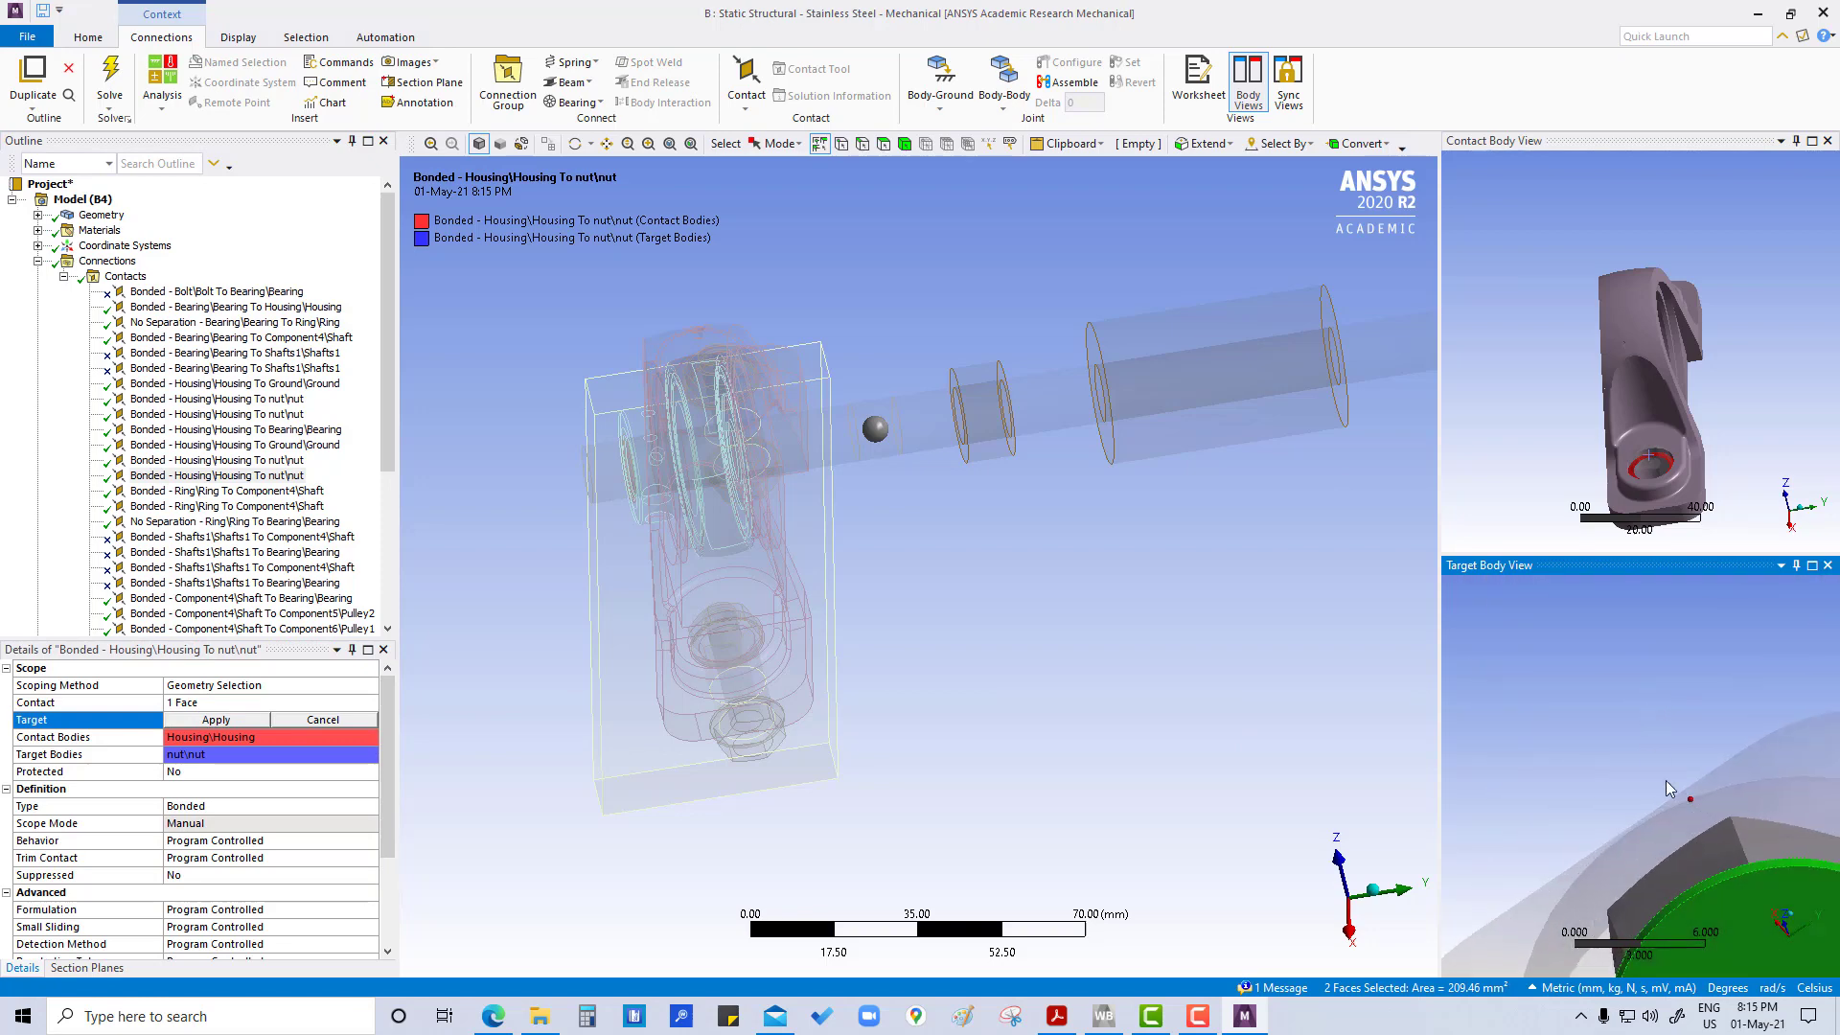
pyautogui.click(1740, 940)
pyautogui.click(230, 720)
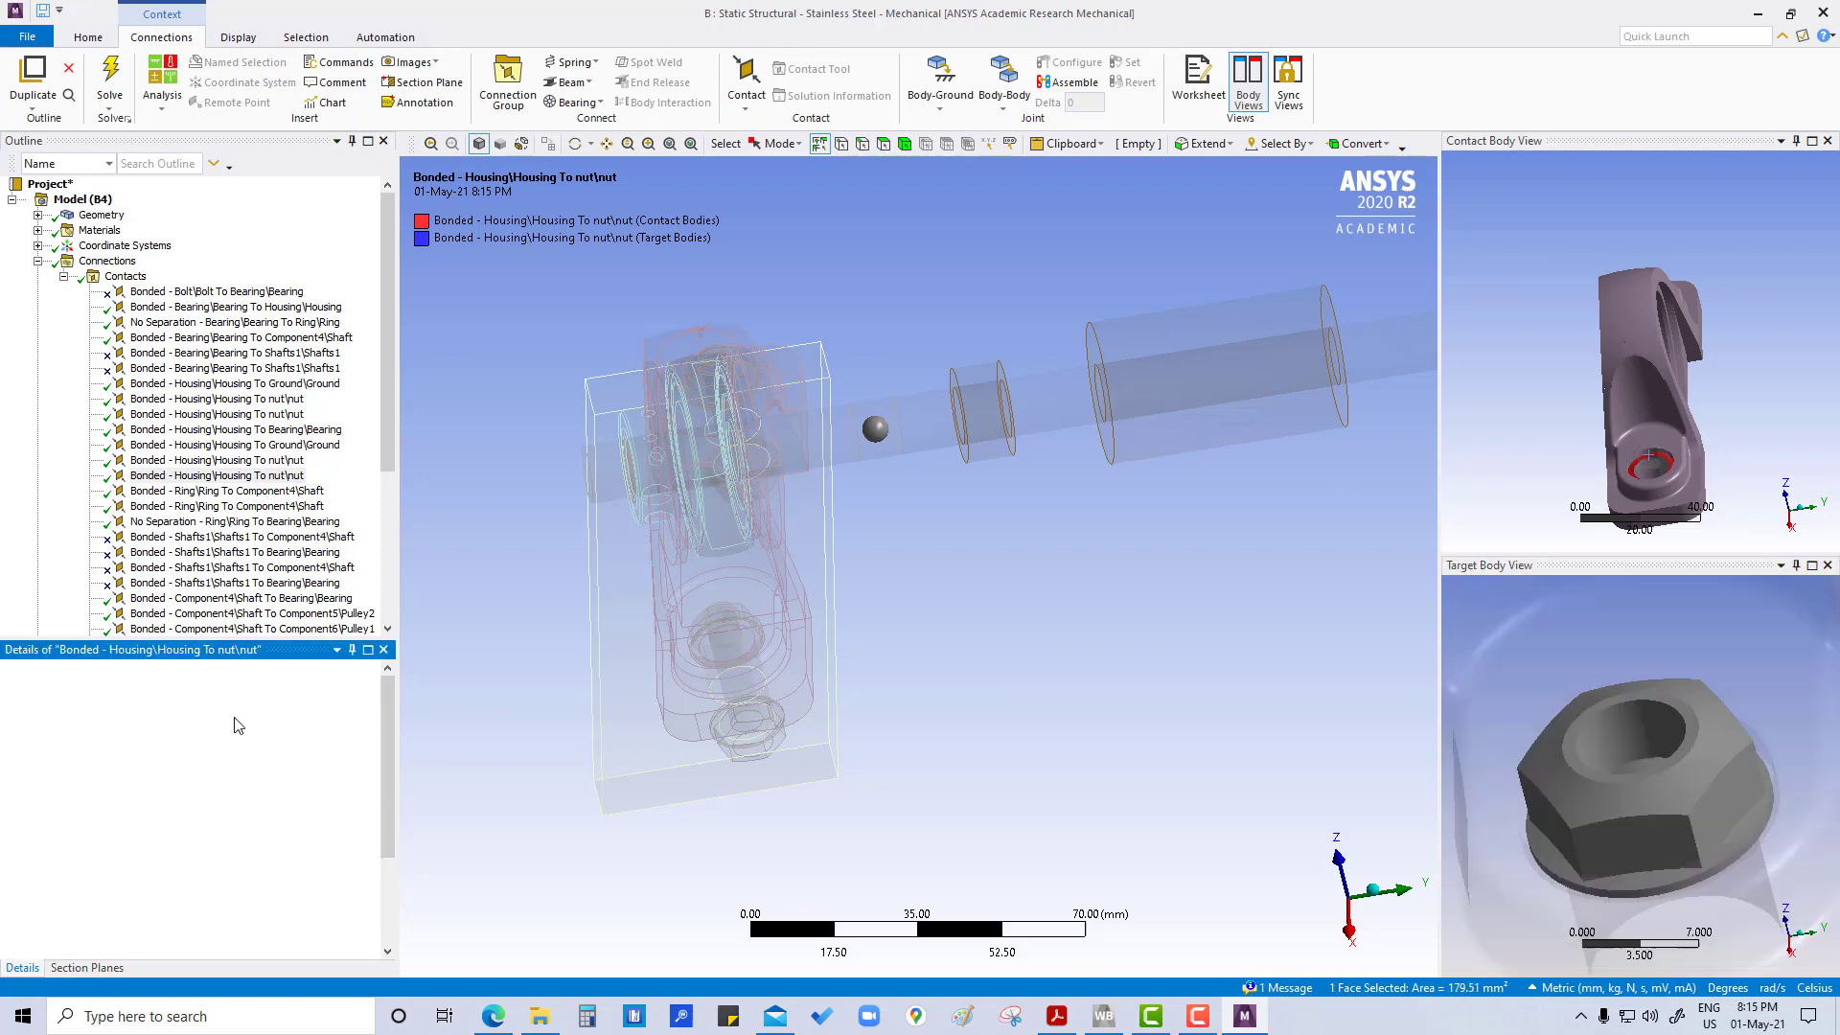
# Examine the retaining ring's contact faces and the shaft groove's target faces in the first bonded Ring To Component4\Shaft contact.
pyautogui.click(284, 489)
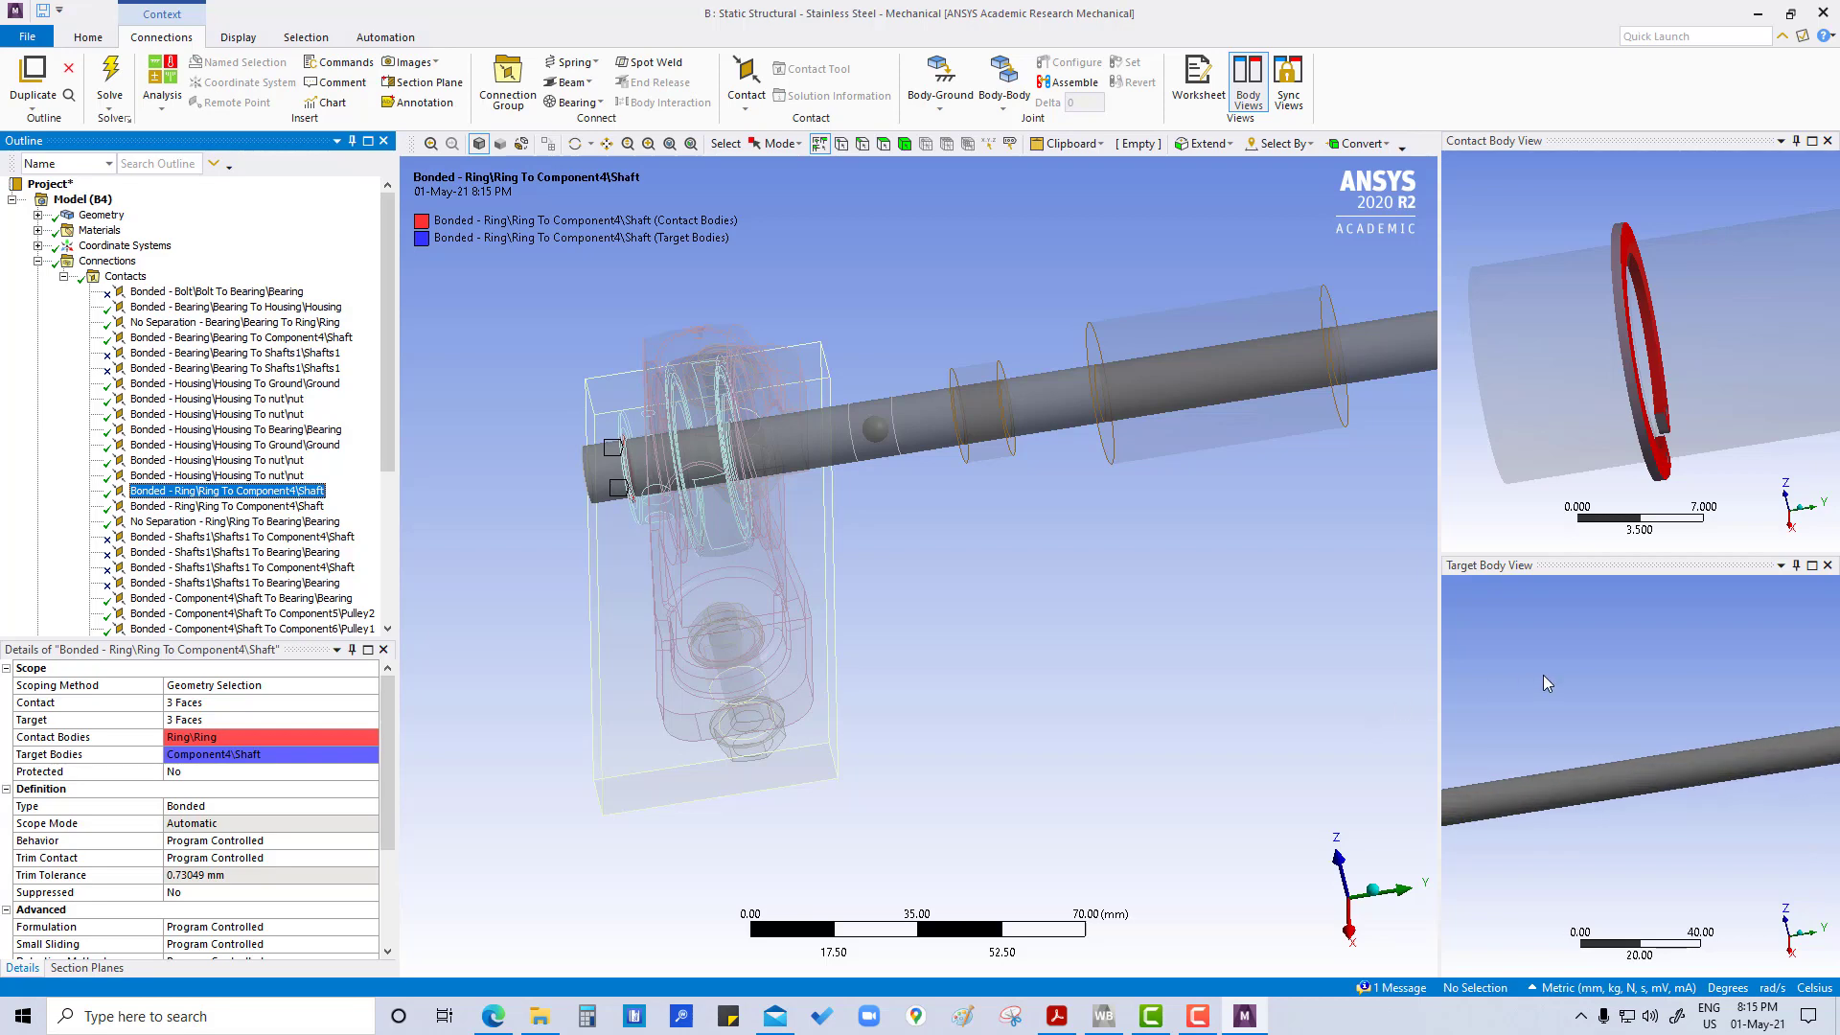
pyautogui.scroll(-5, 1177, 524)
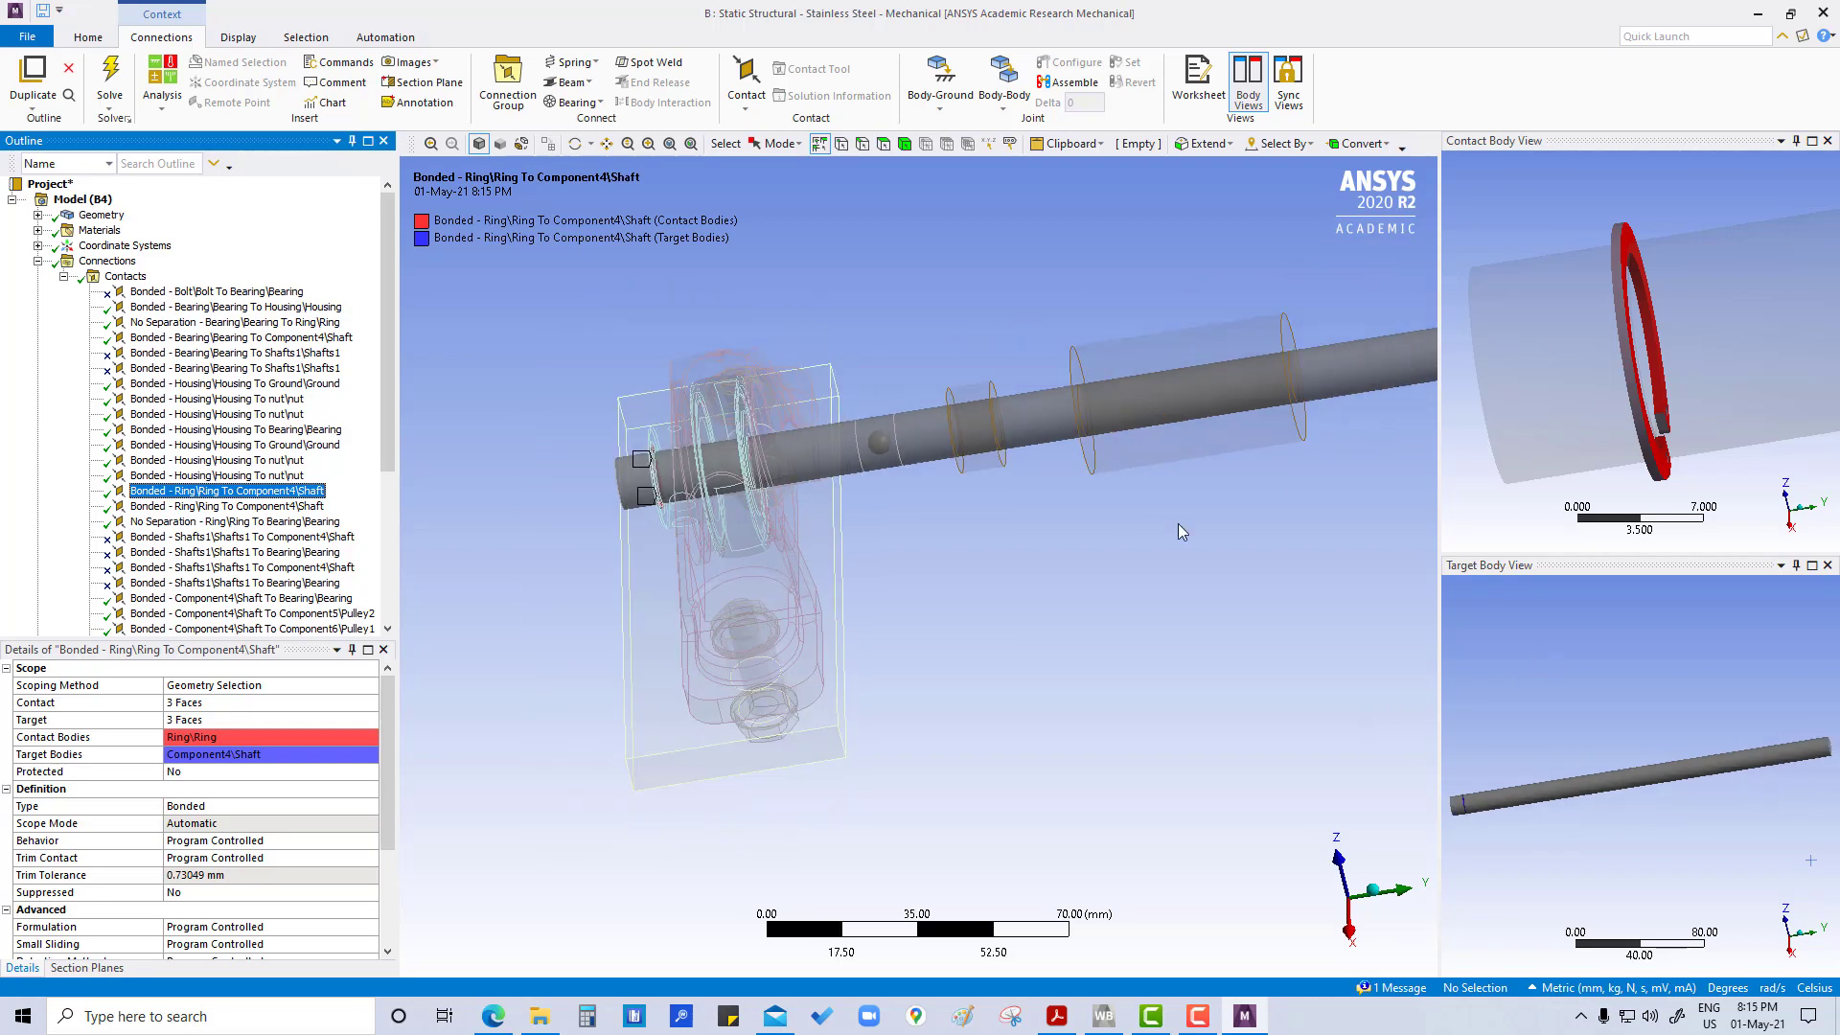
pyautogui.keyDown('ctrl'); pyautogui.moveTo(1199, 528); pyautogui.dragTo(1335, 629, button='middle'); pyautogui.keyUp('ctrl')
pyautogui.scroll(5, 605, 418)
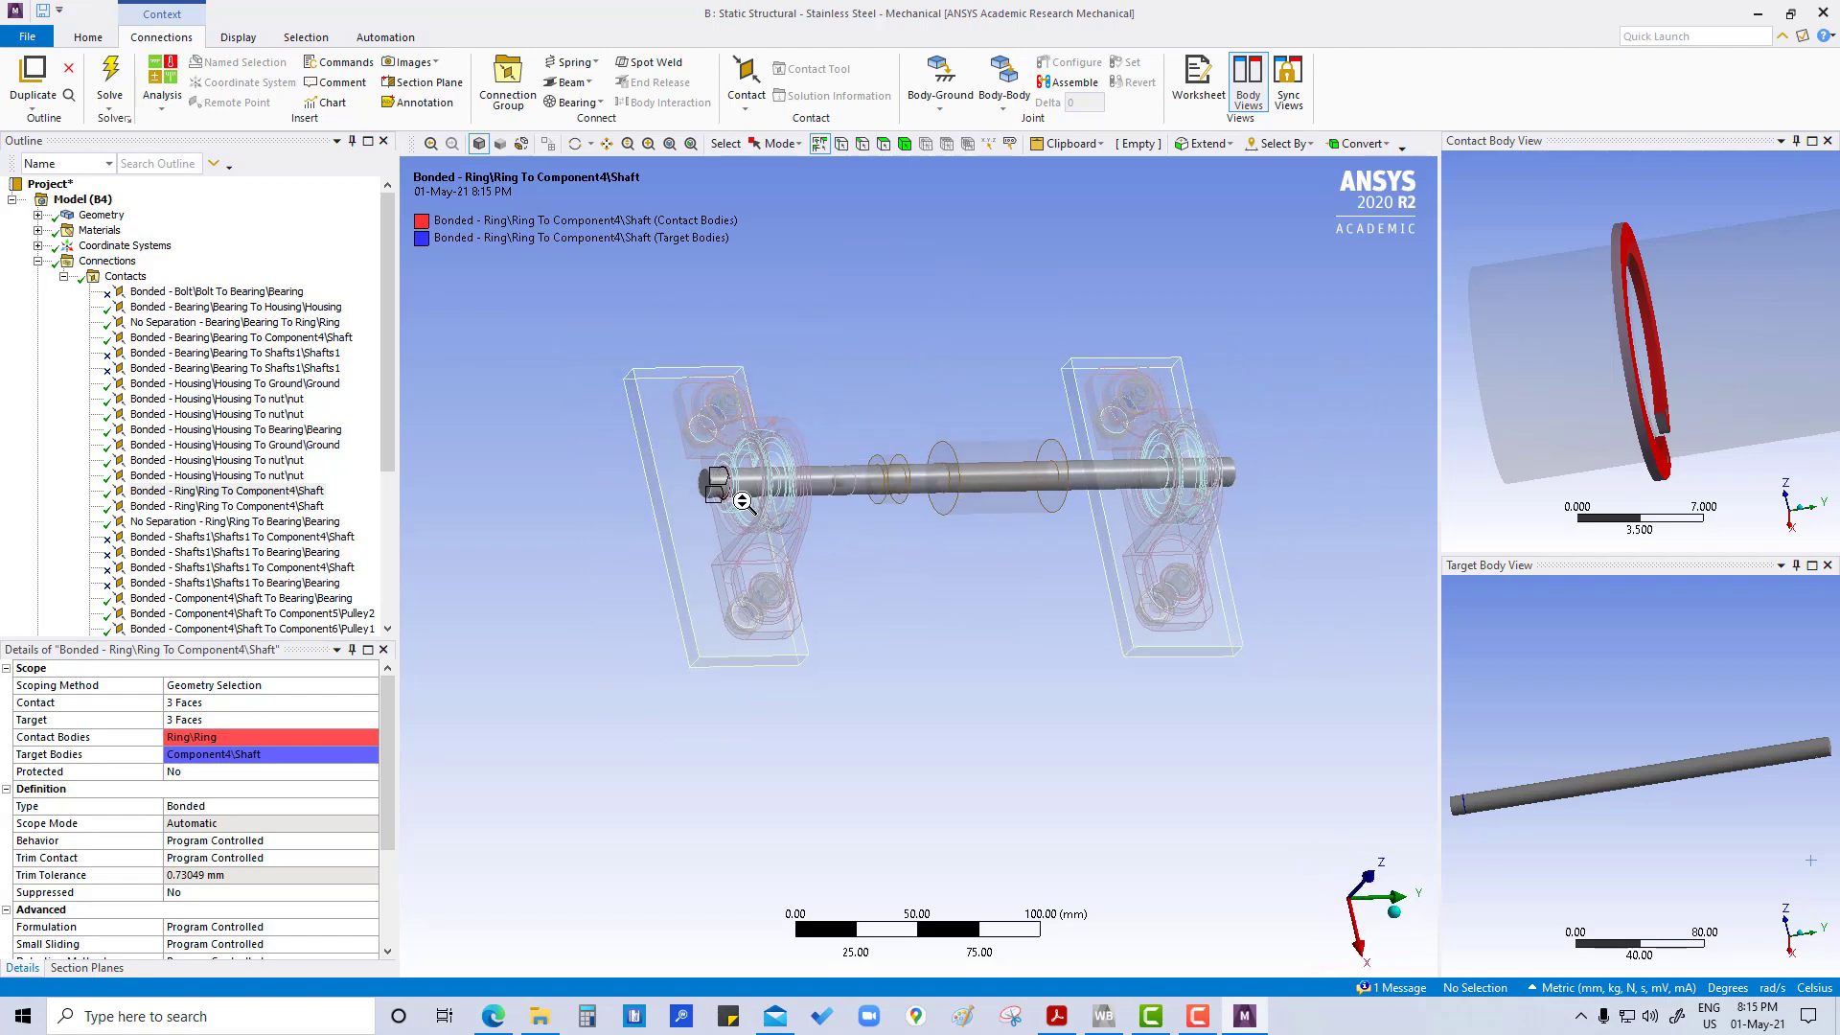
pyautogui.keyDown('ctrl'); pyautogui.moveTo(605, 419); pyautogui.dragTo(795, 503, button='middle'); pyautogui.keyUp('ctrl')
pyautogui.moveTo(1645, 443); pyautogui.dragTo(1677, 481, button='middle')
pyautogui.scroll(5, 1589, 837)
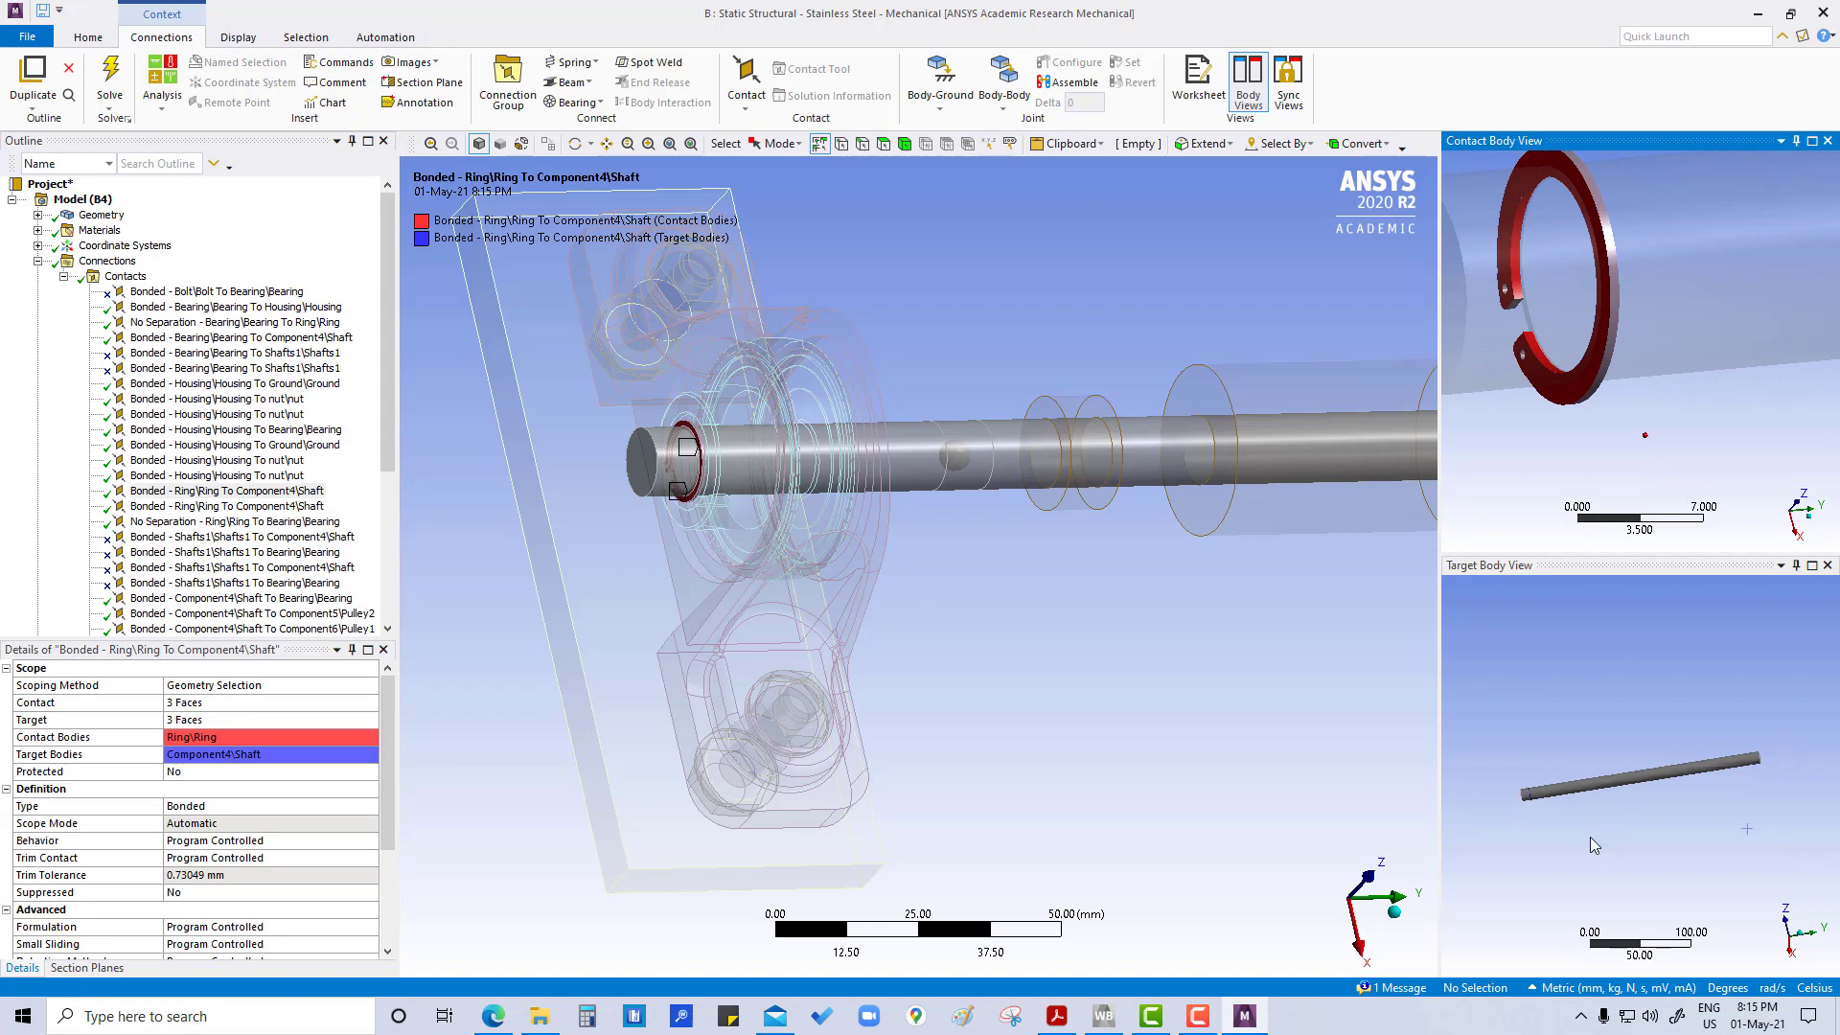
pyautogui.moveTo(1556, 817); pyautogui.dragTo(1526, 767, button='middle')
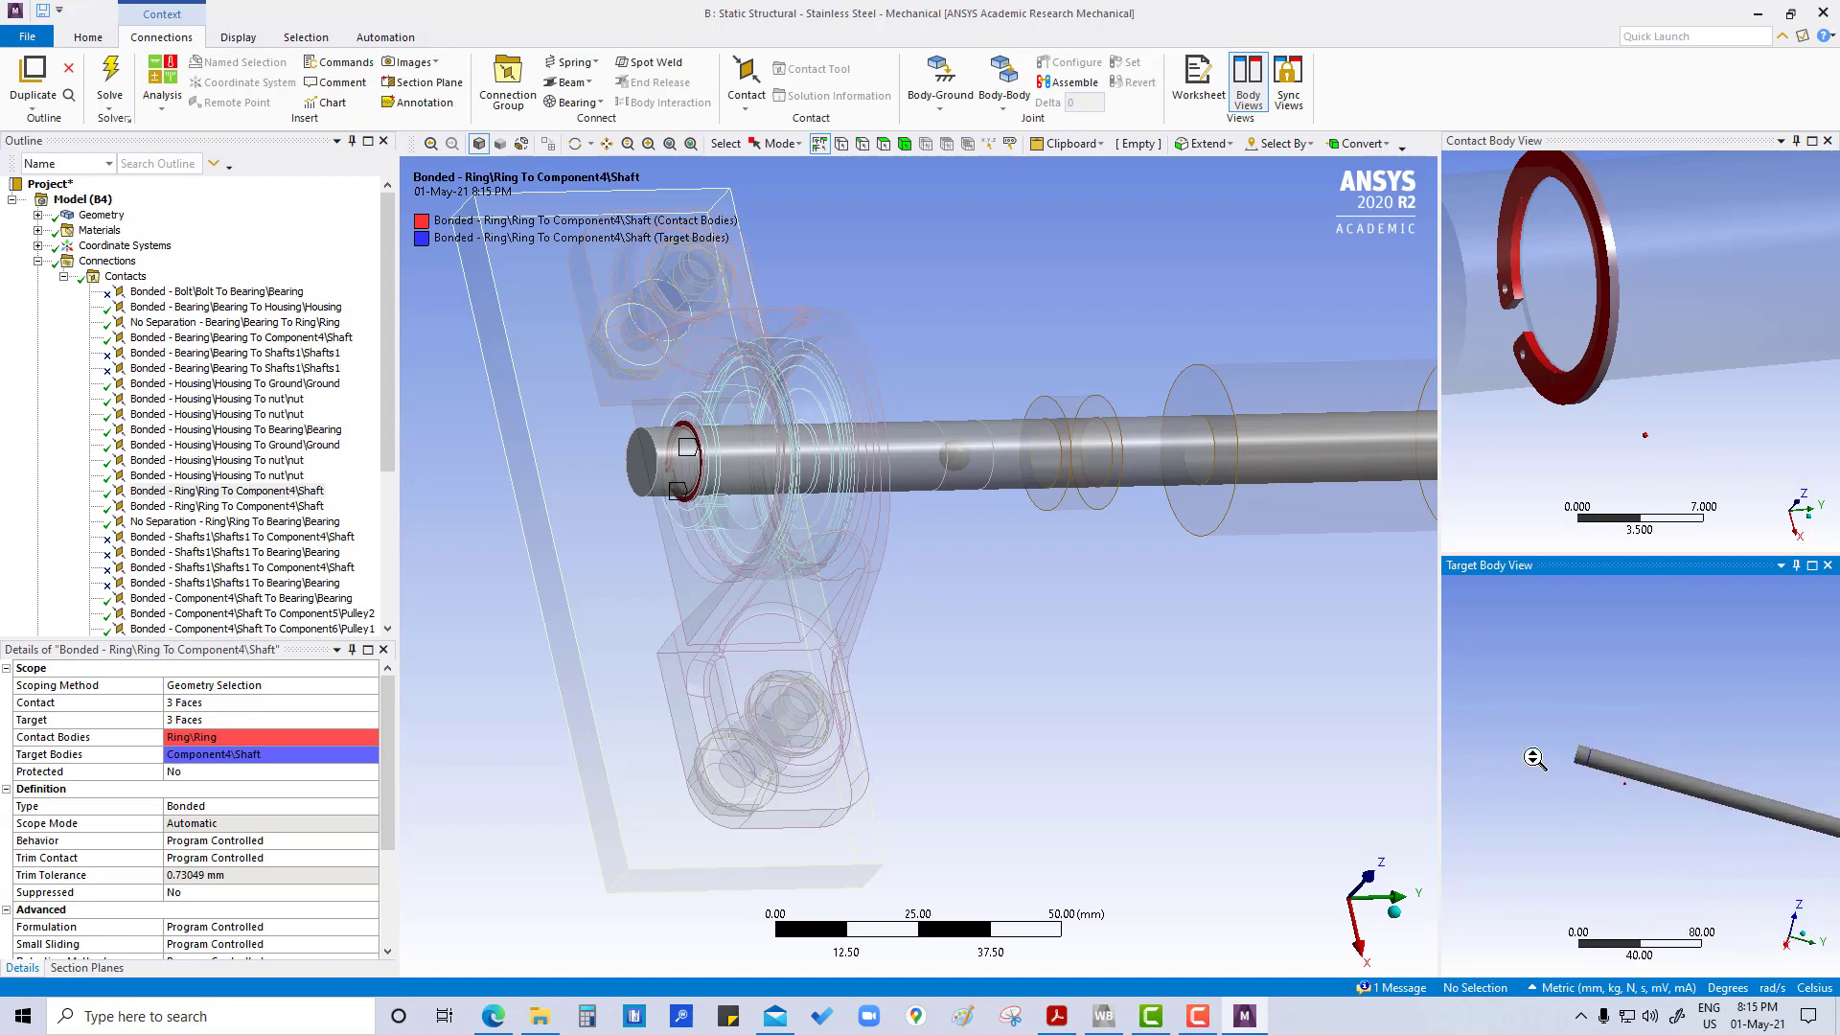
pyautogui.scroll(5, 1533, 757)
pyautogui.scroll(3, 1667, 752)
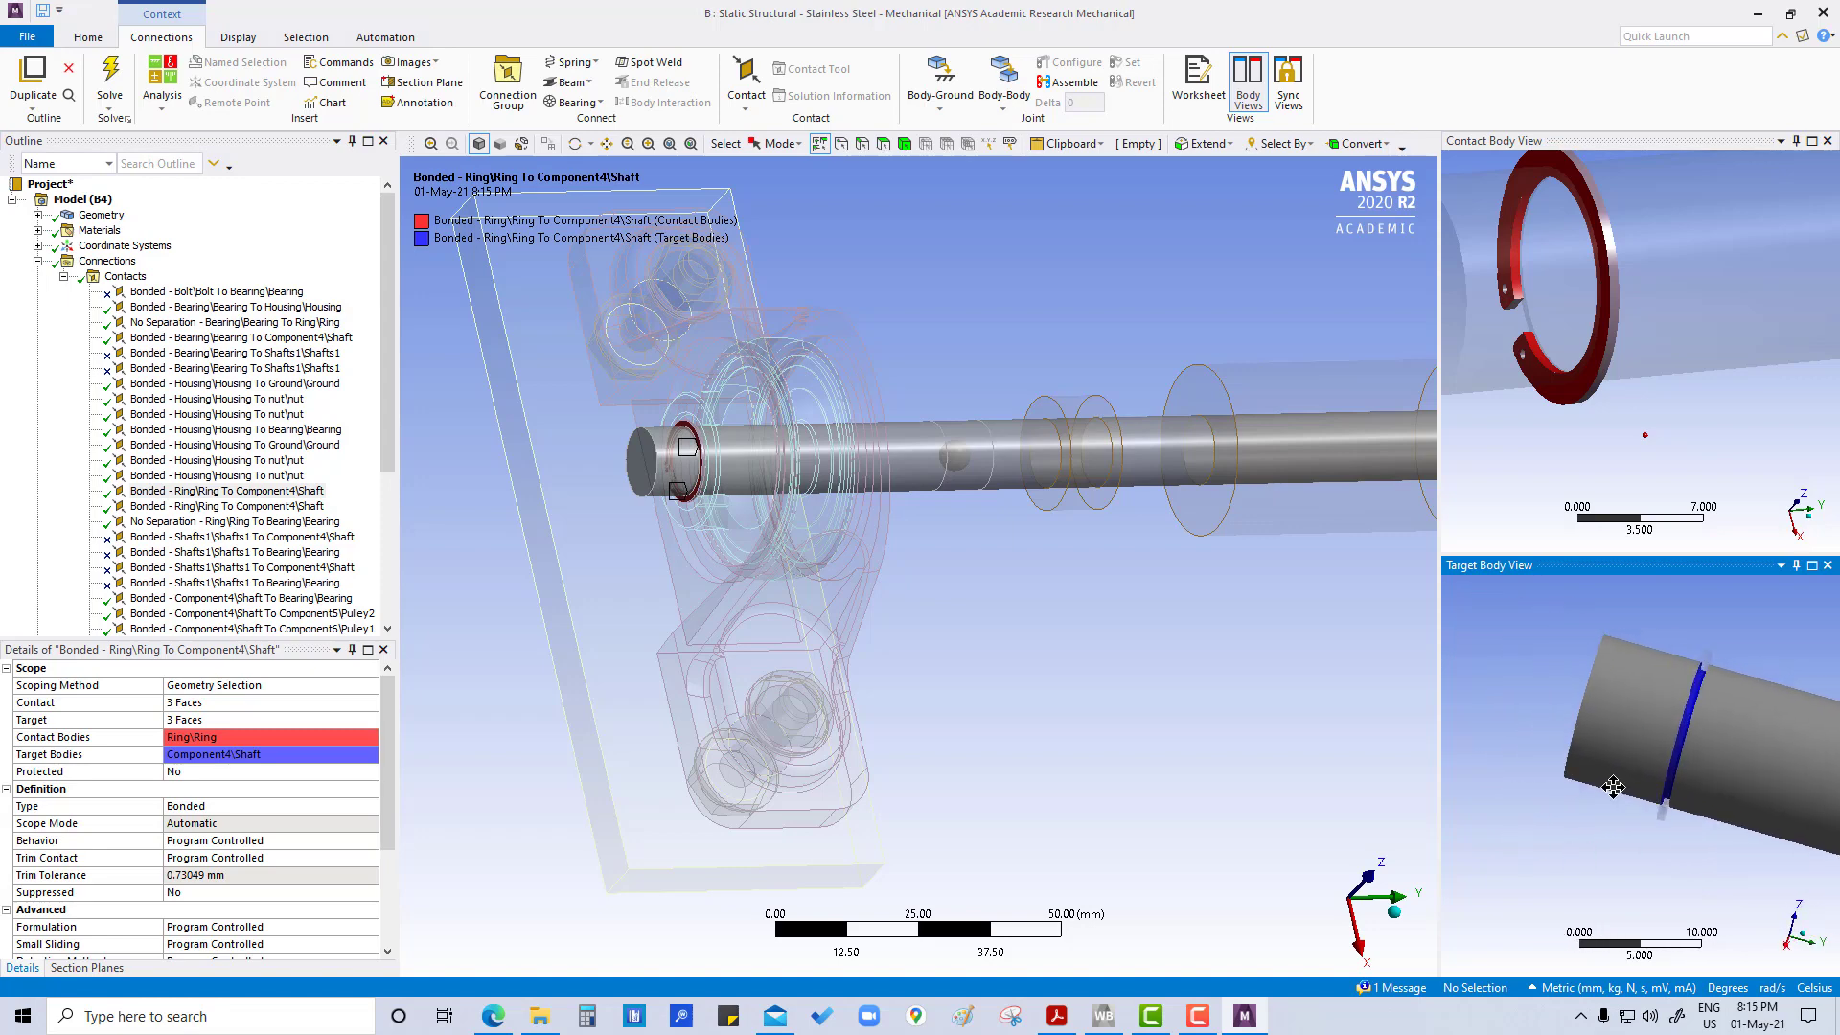
pyautogui.moveTo(1719, 745); pyautogui.dragTo(1522, 872, button='middle')
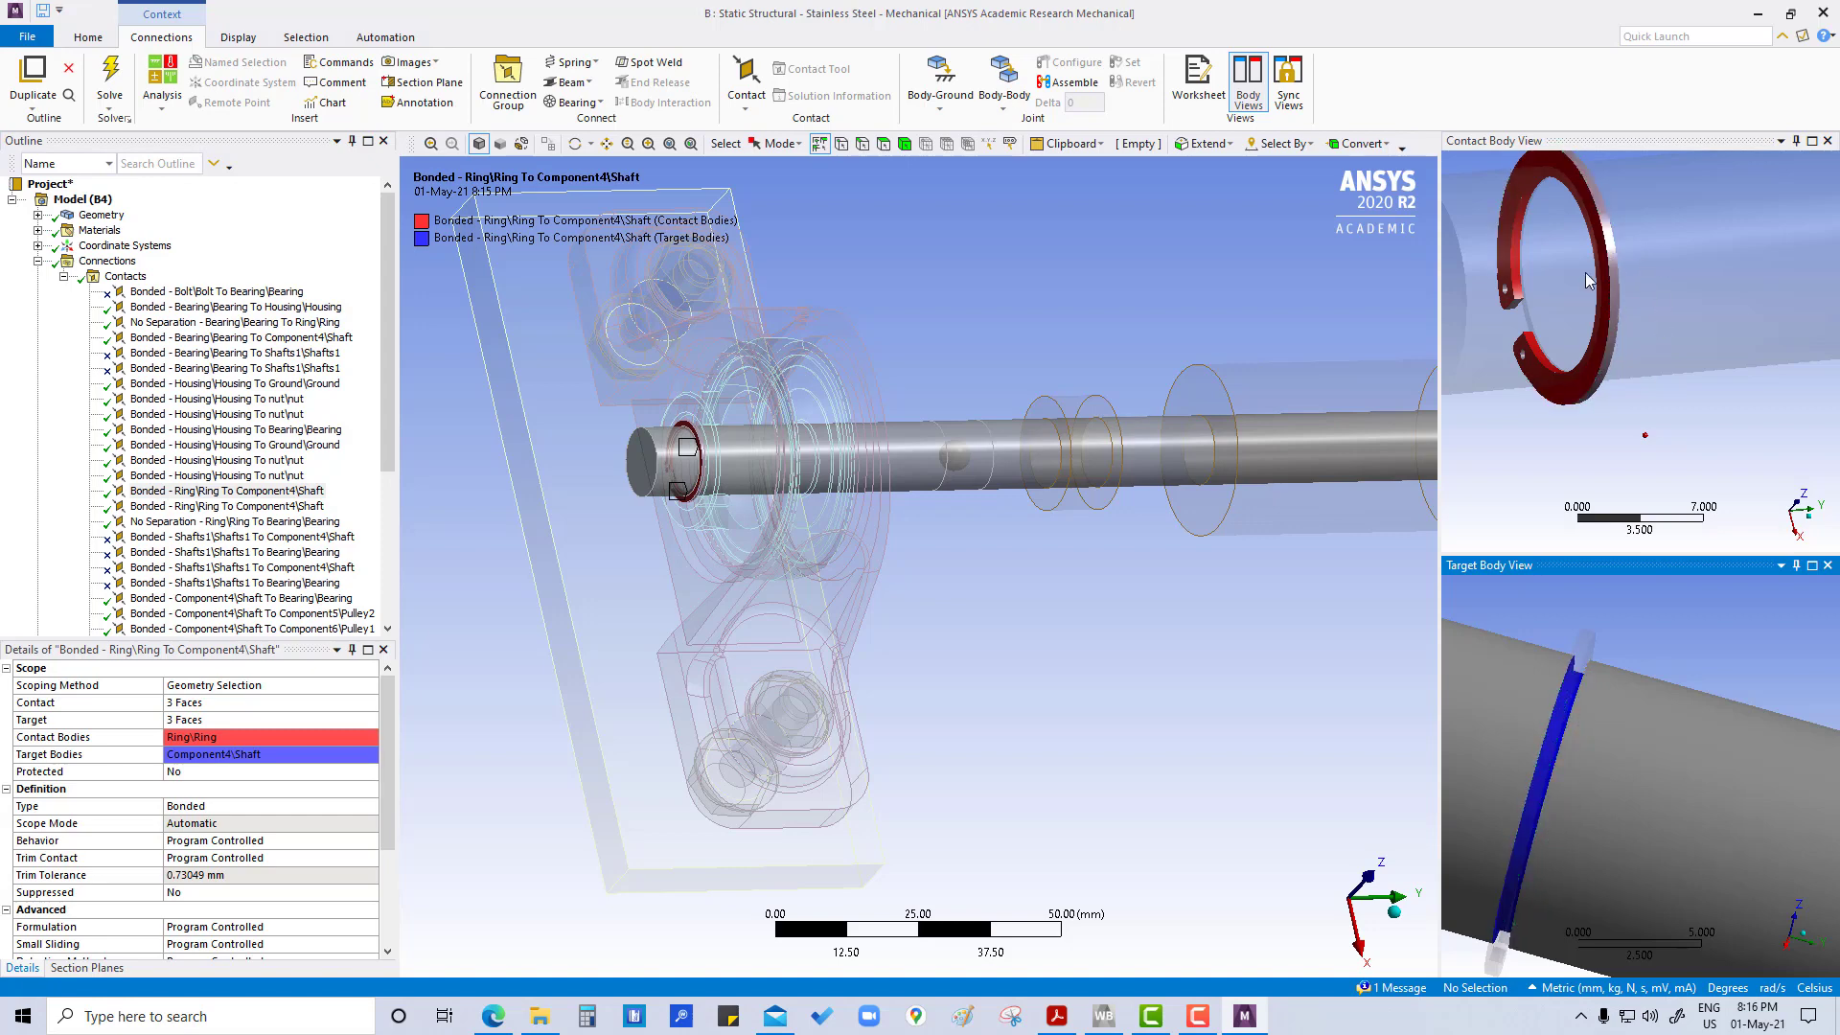
# Rescope the contact side of the first Ring To Component4\Shaft contact to only the ring's inner cylindrical face.
pyautogui.moveTo(1612, 244); pyautogui.dragTo(1751, 270, button='middle')
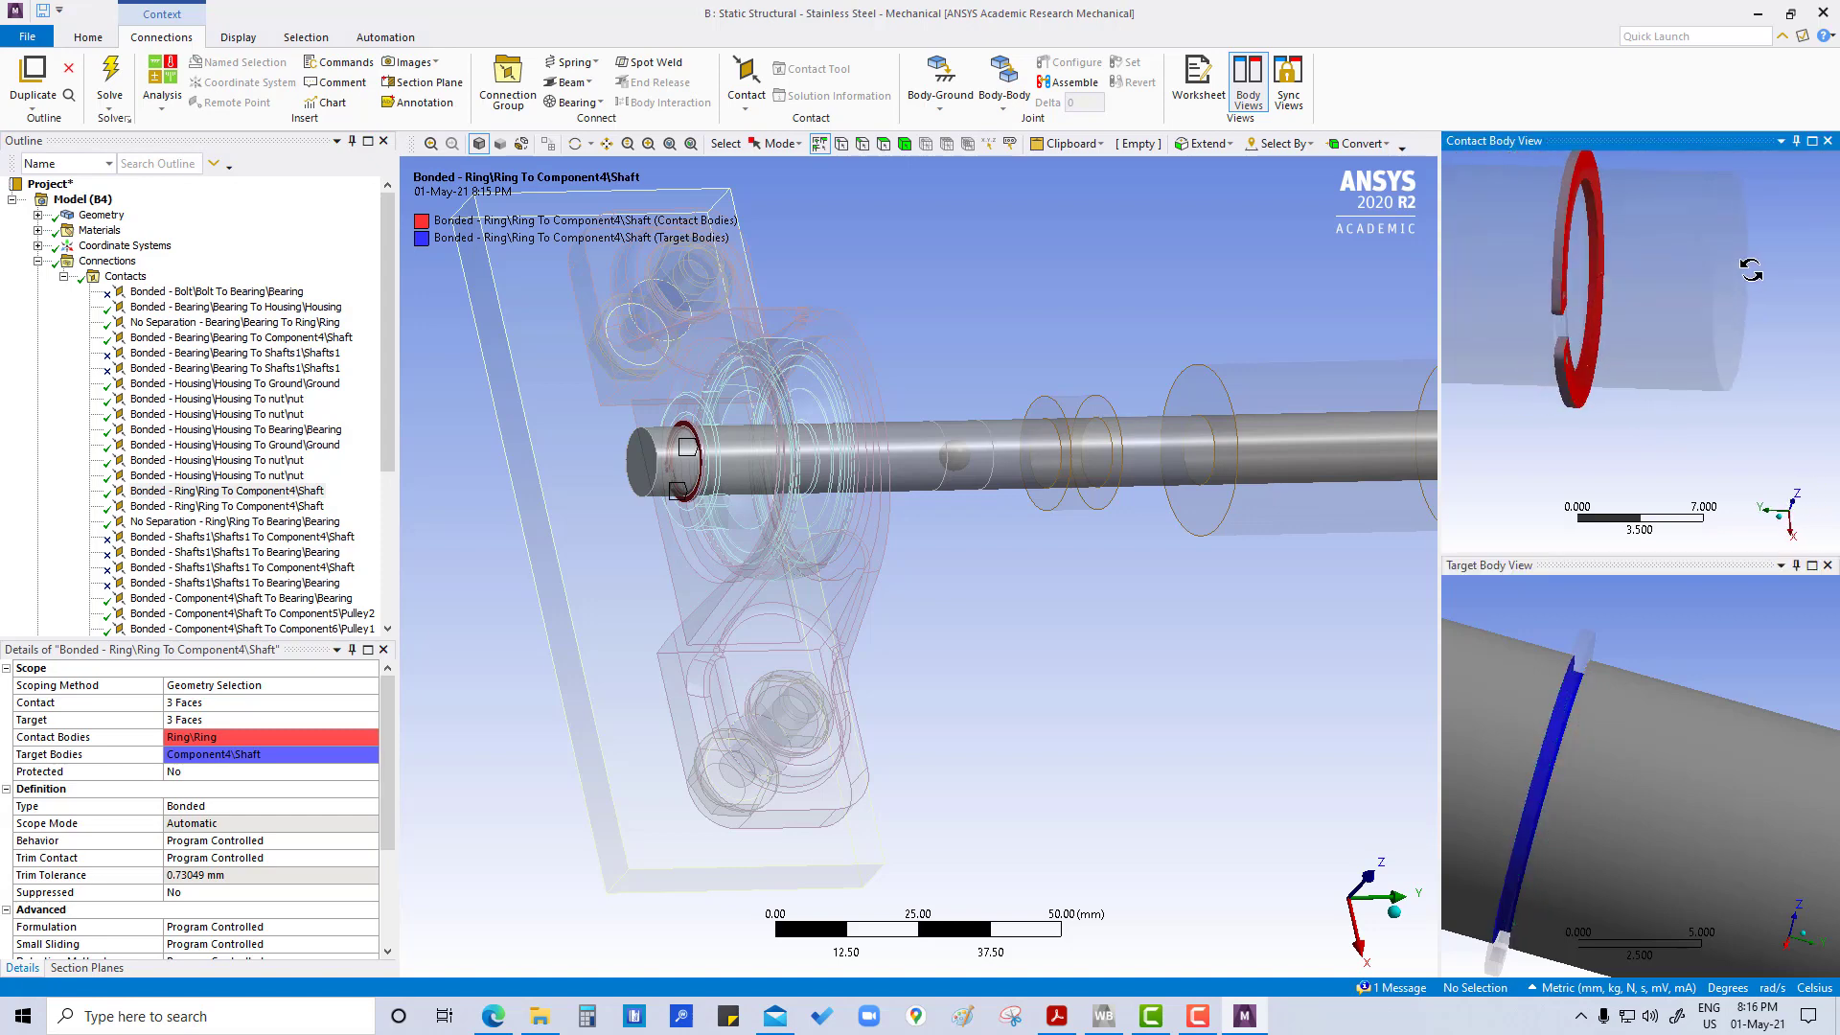
pyautogui.click(1595, 293)
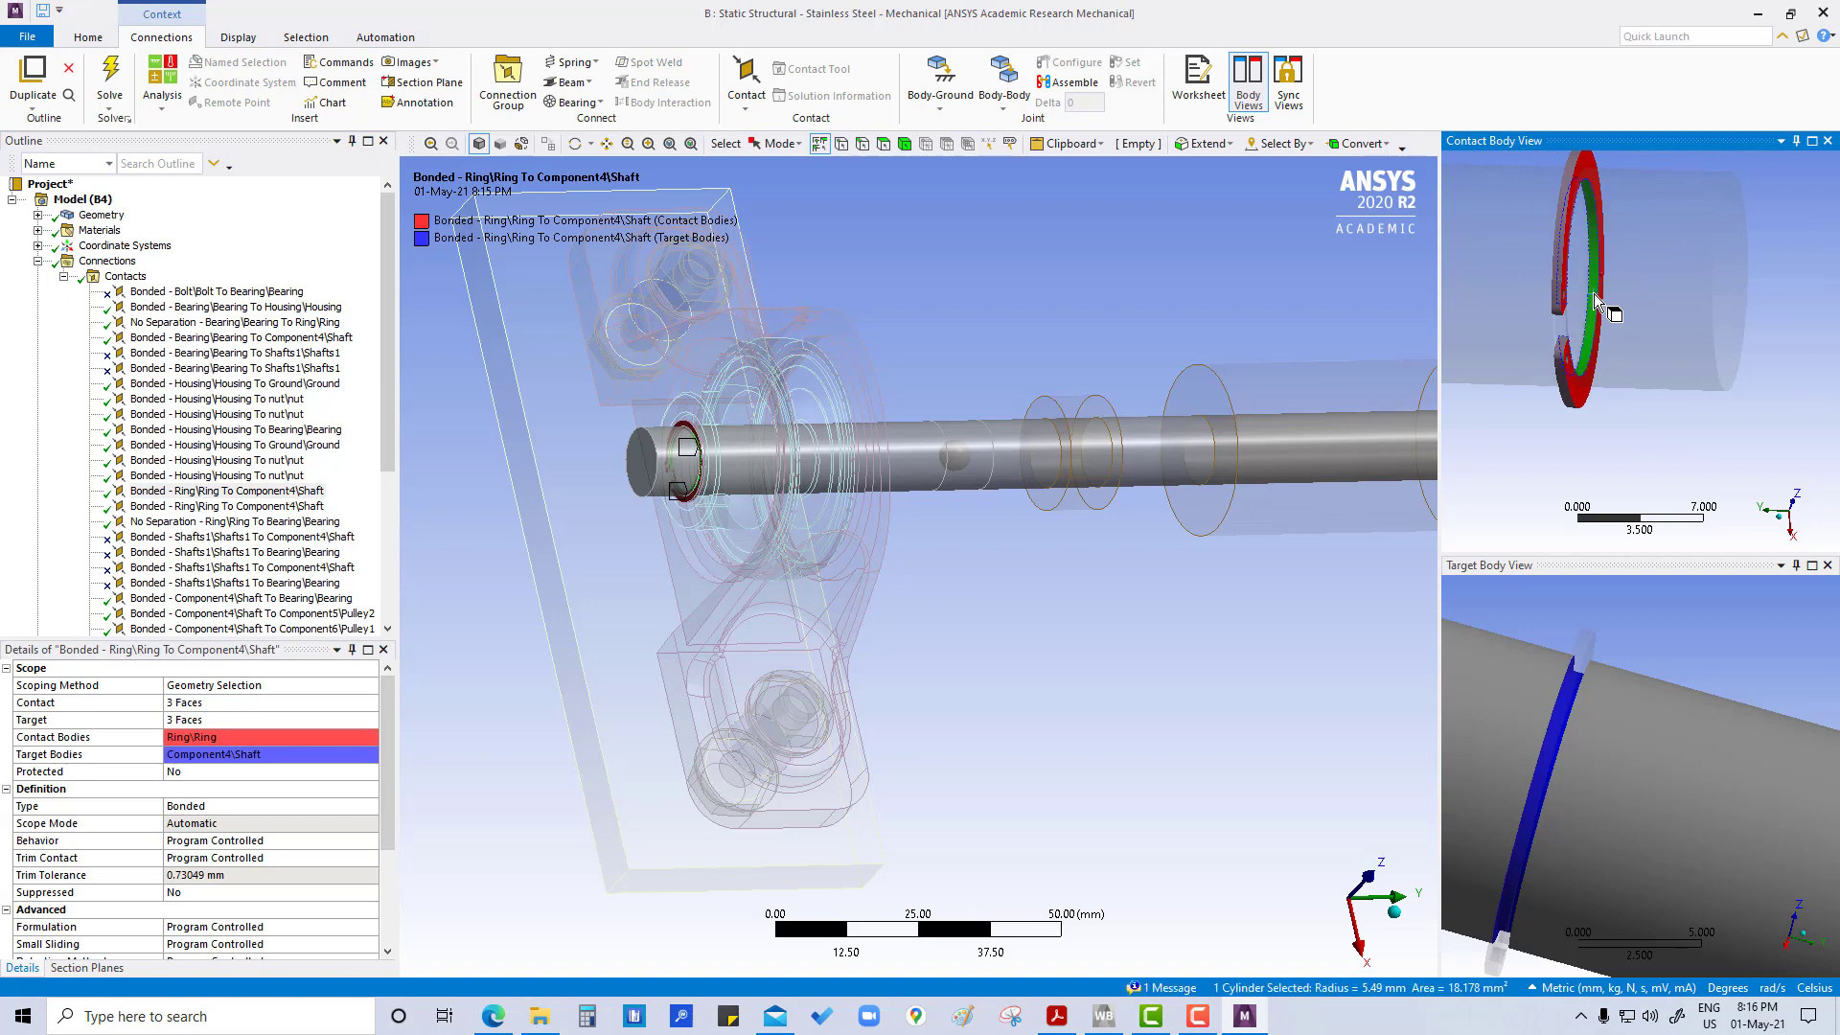
pyautogui.click(233, 705)
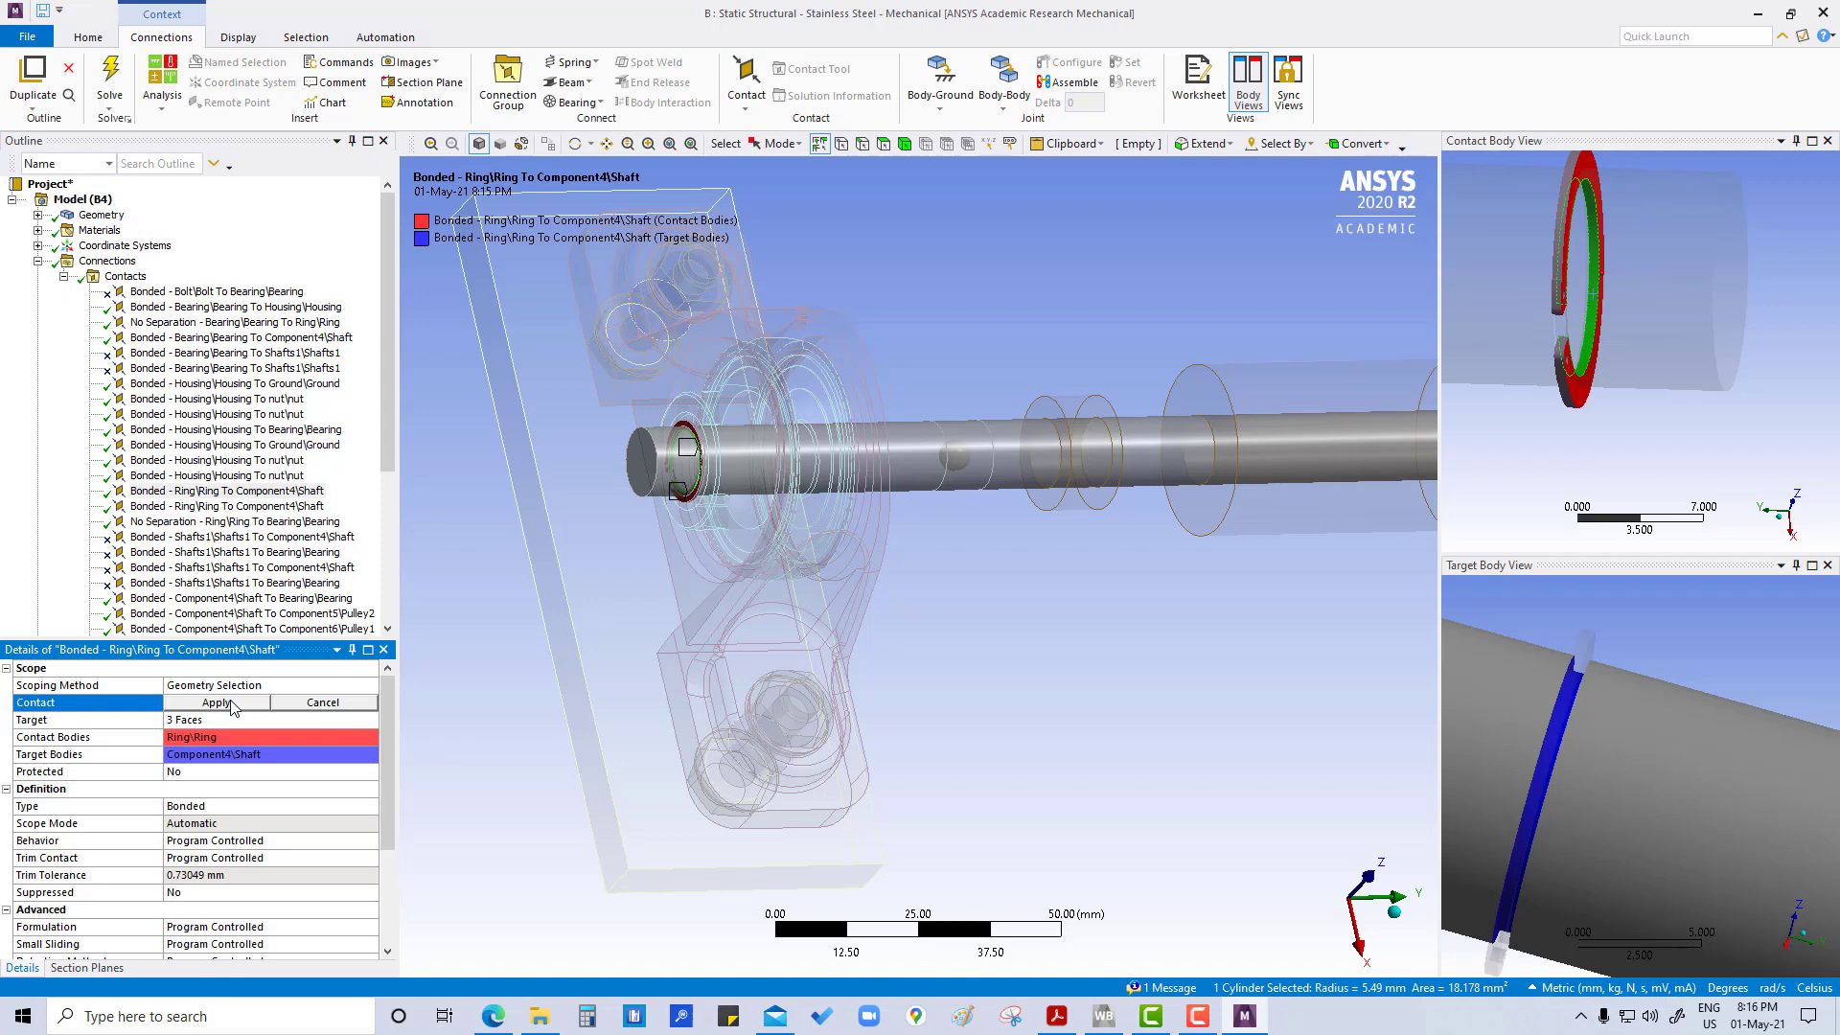
pyautogui.click(232, 706)
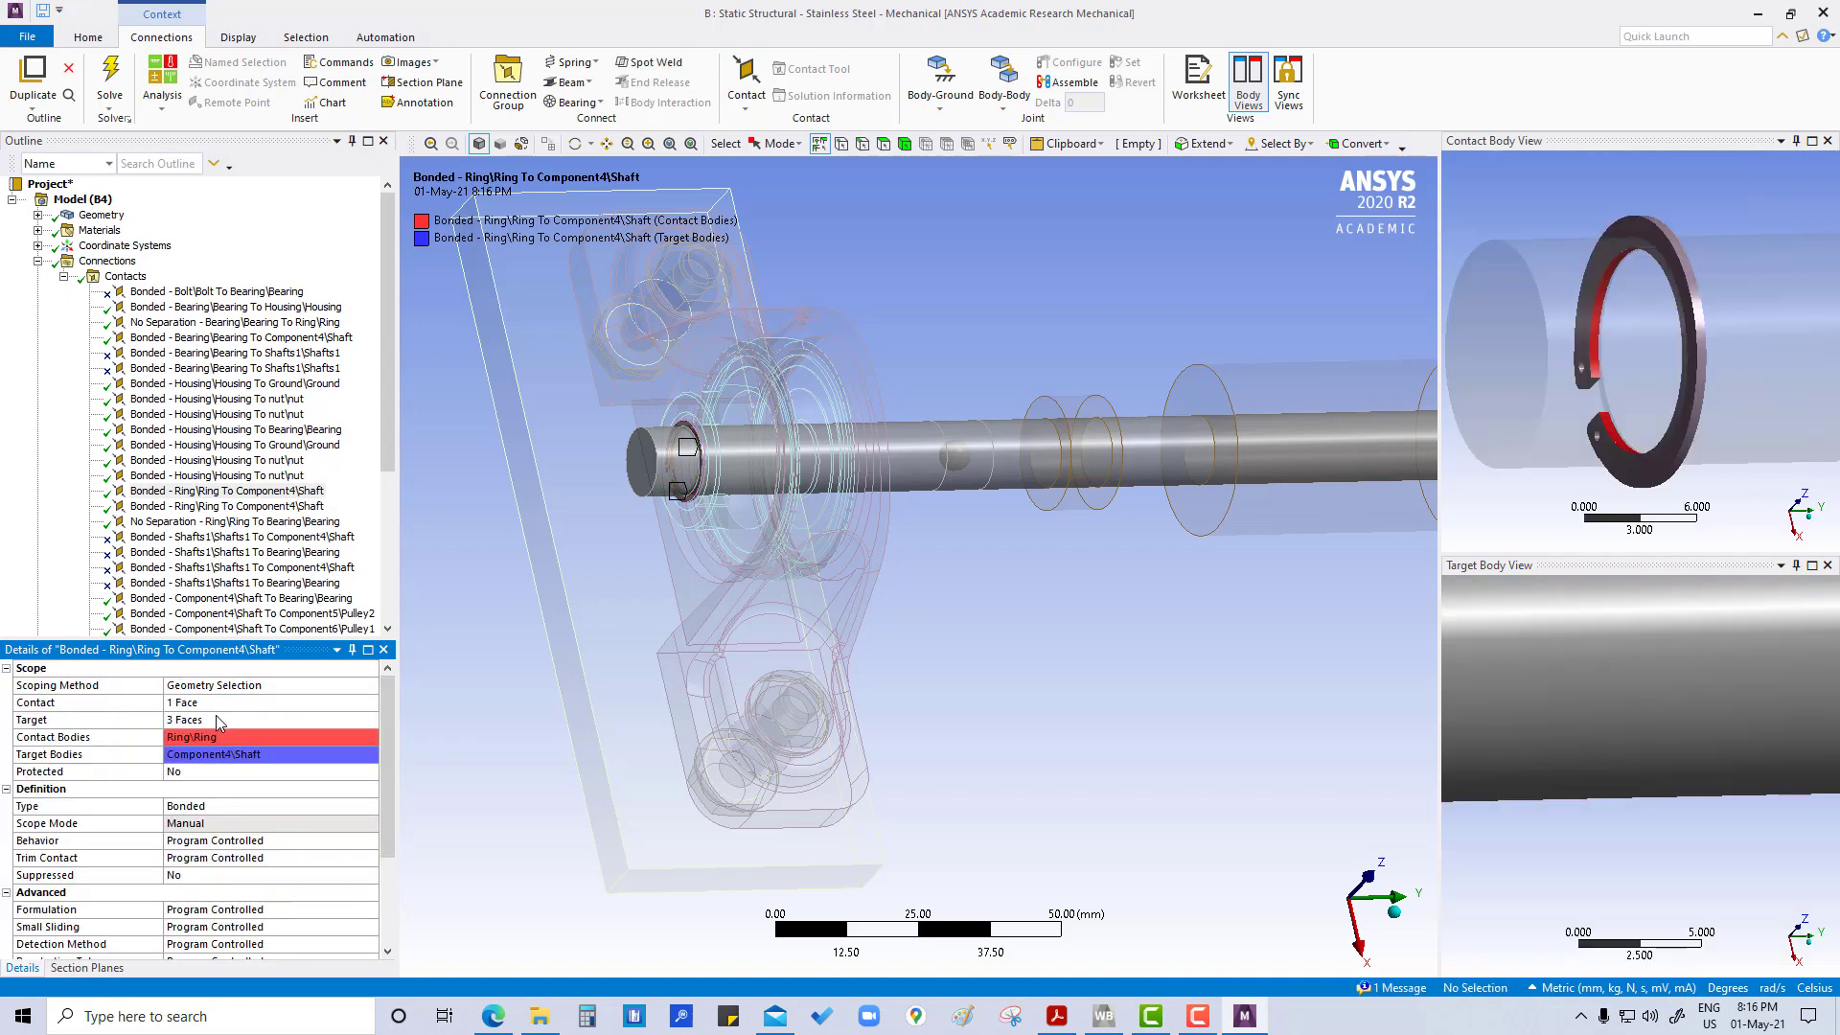
# Rescope the target side of the first Ring To Component4\Shaft contact to only the cylindrical floor of the shaft's ring groove.
pyautogui.click(222, 720)
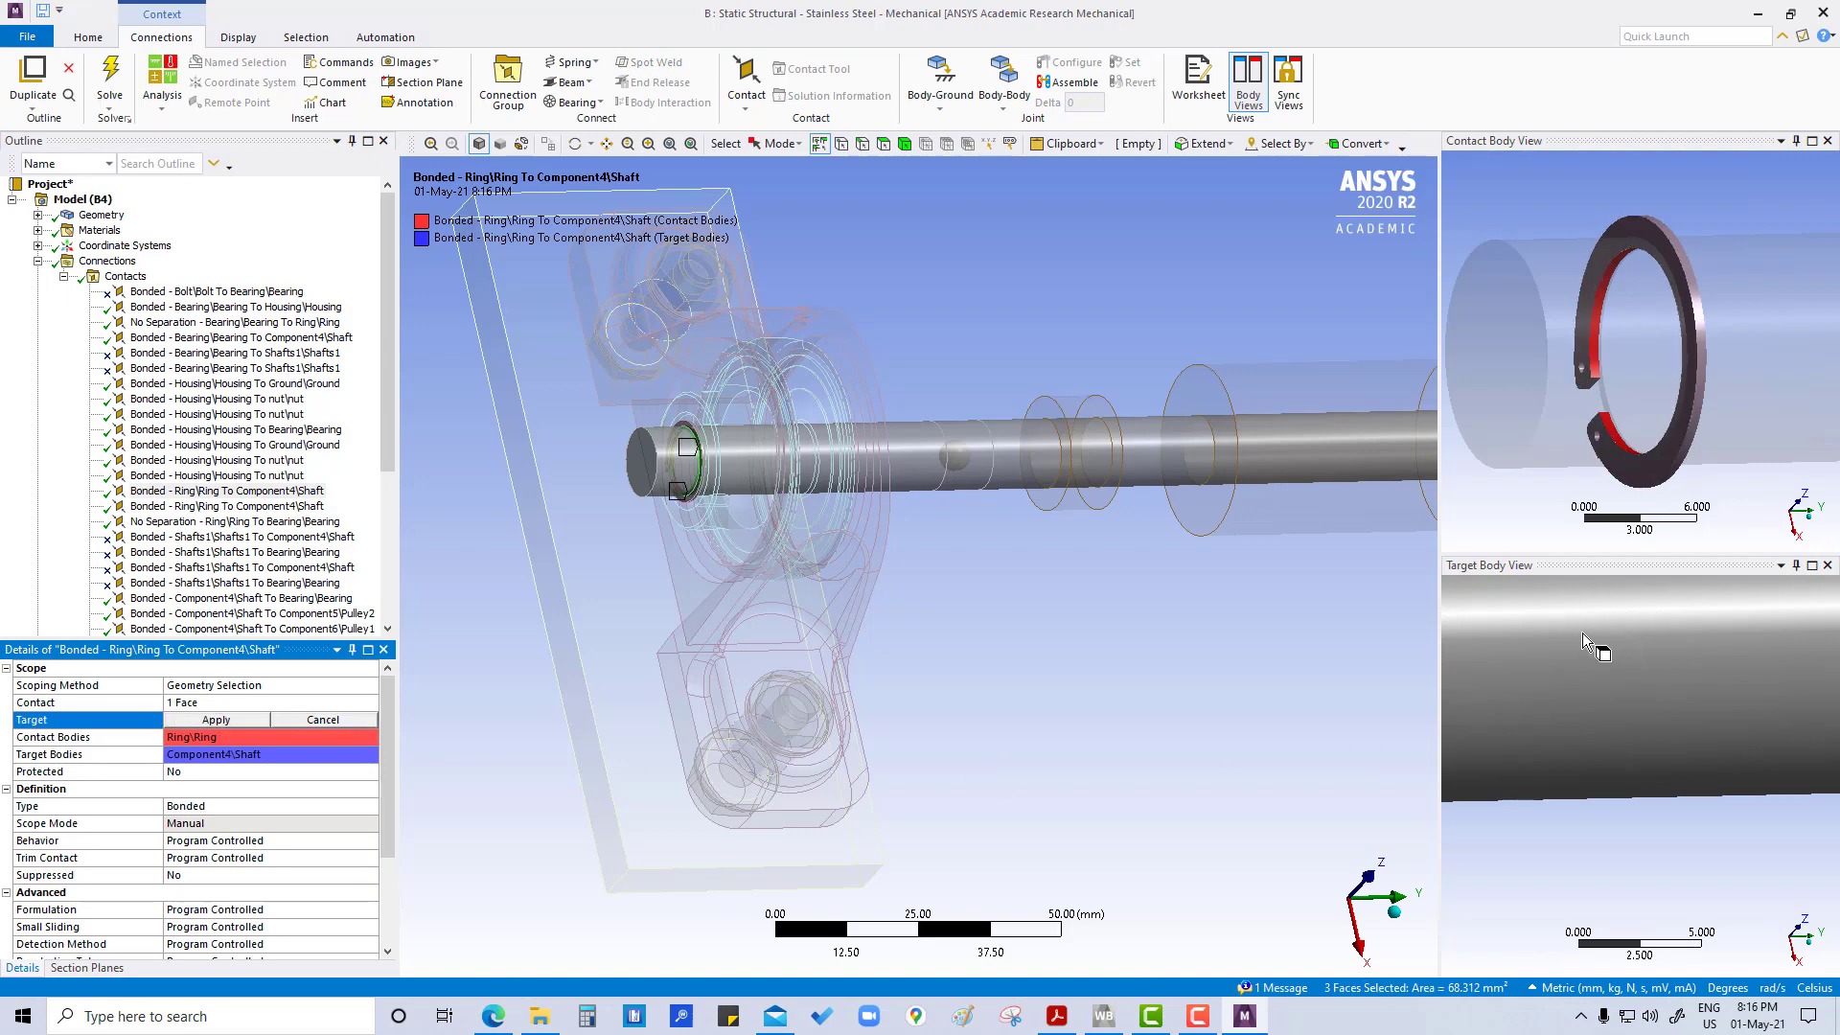
pyautogui.scroll(-3, 1629, 685)
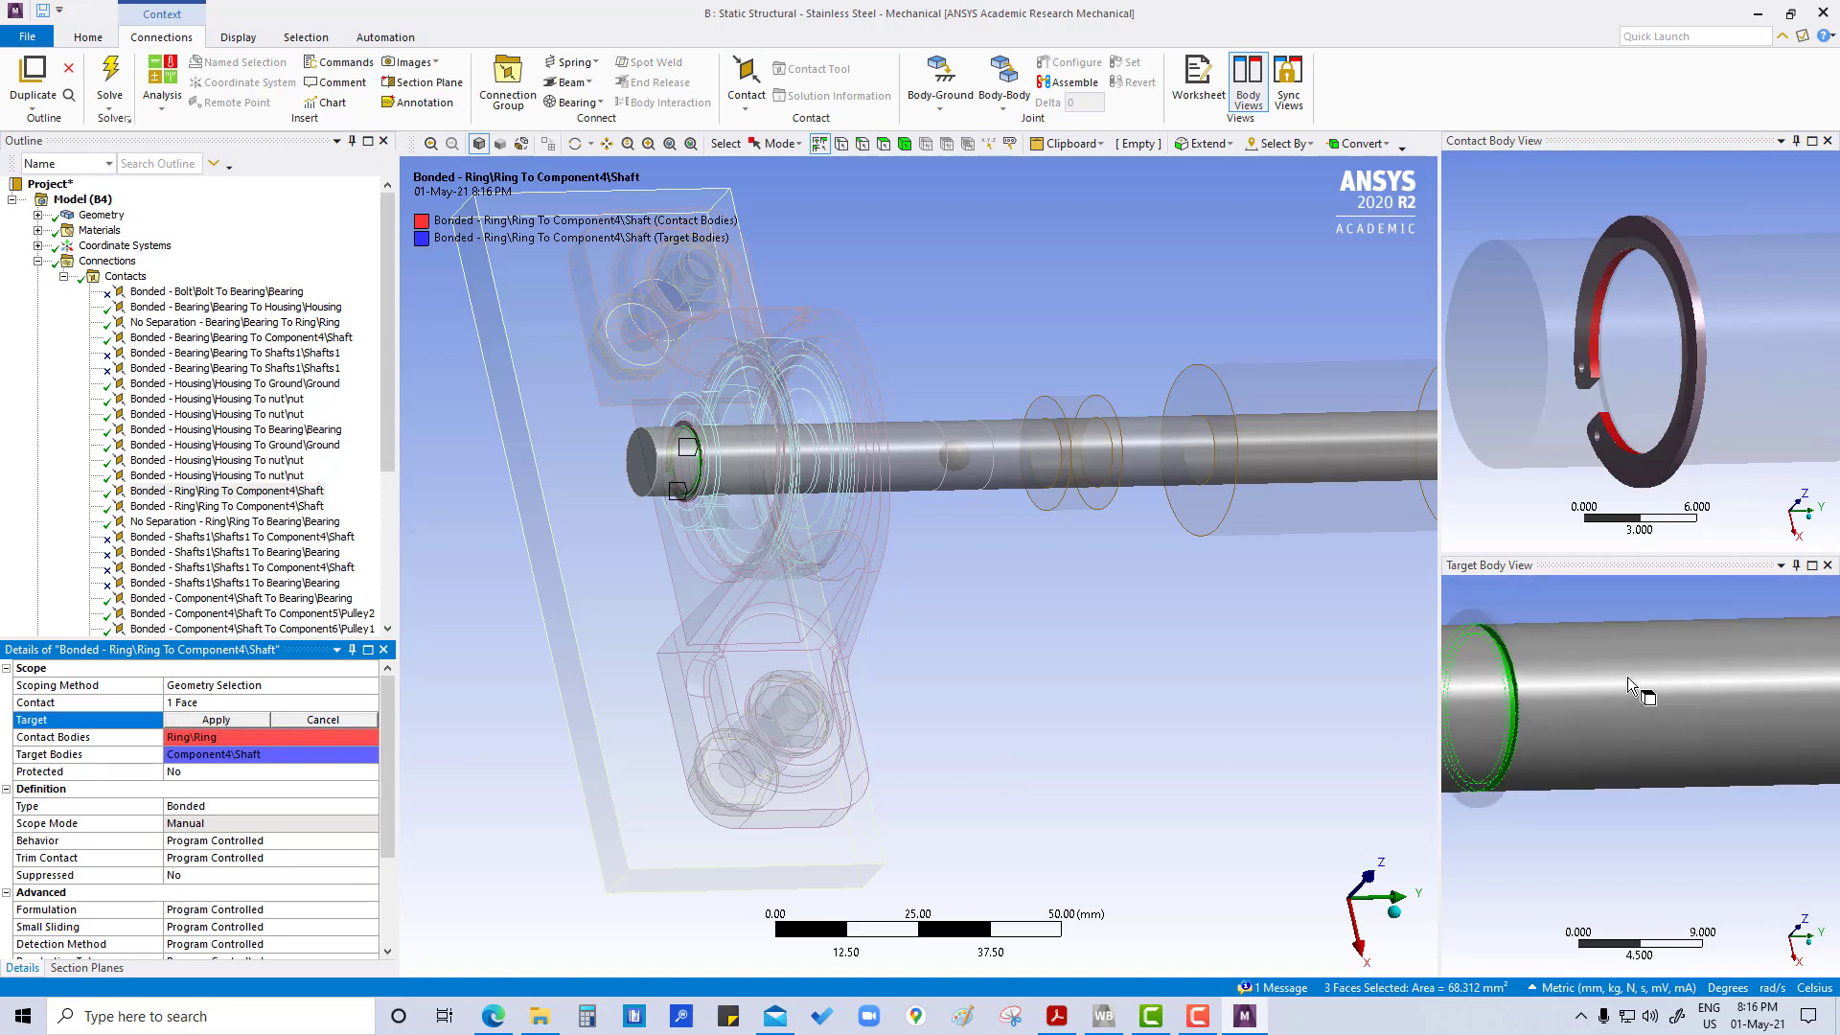
pyautogui.scroll(-4, 1629, 685)
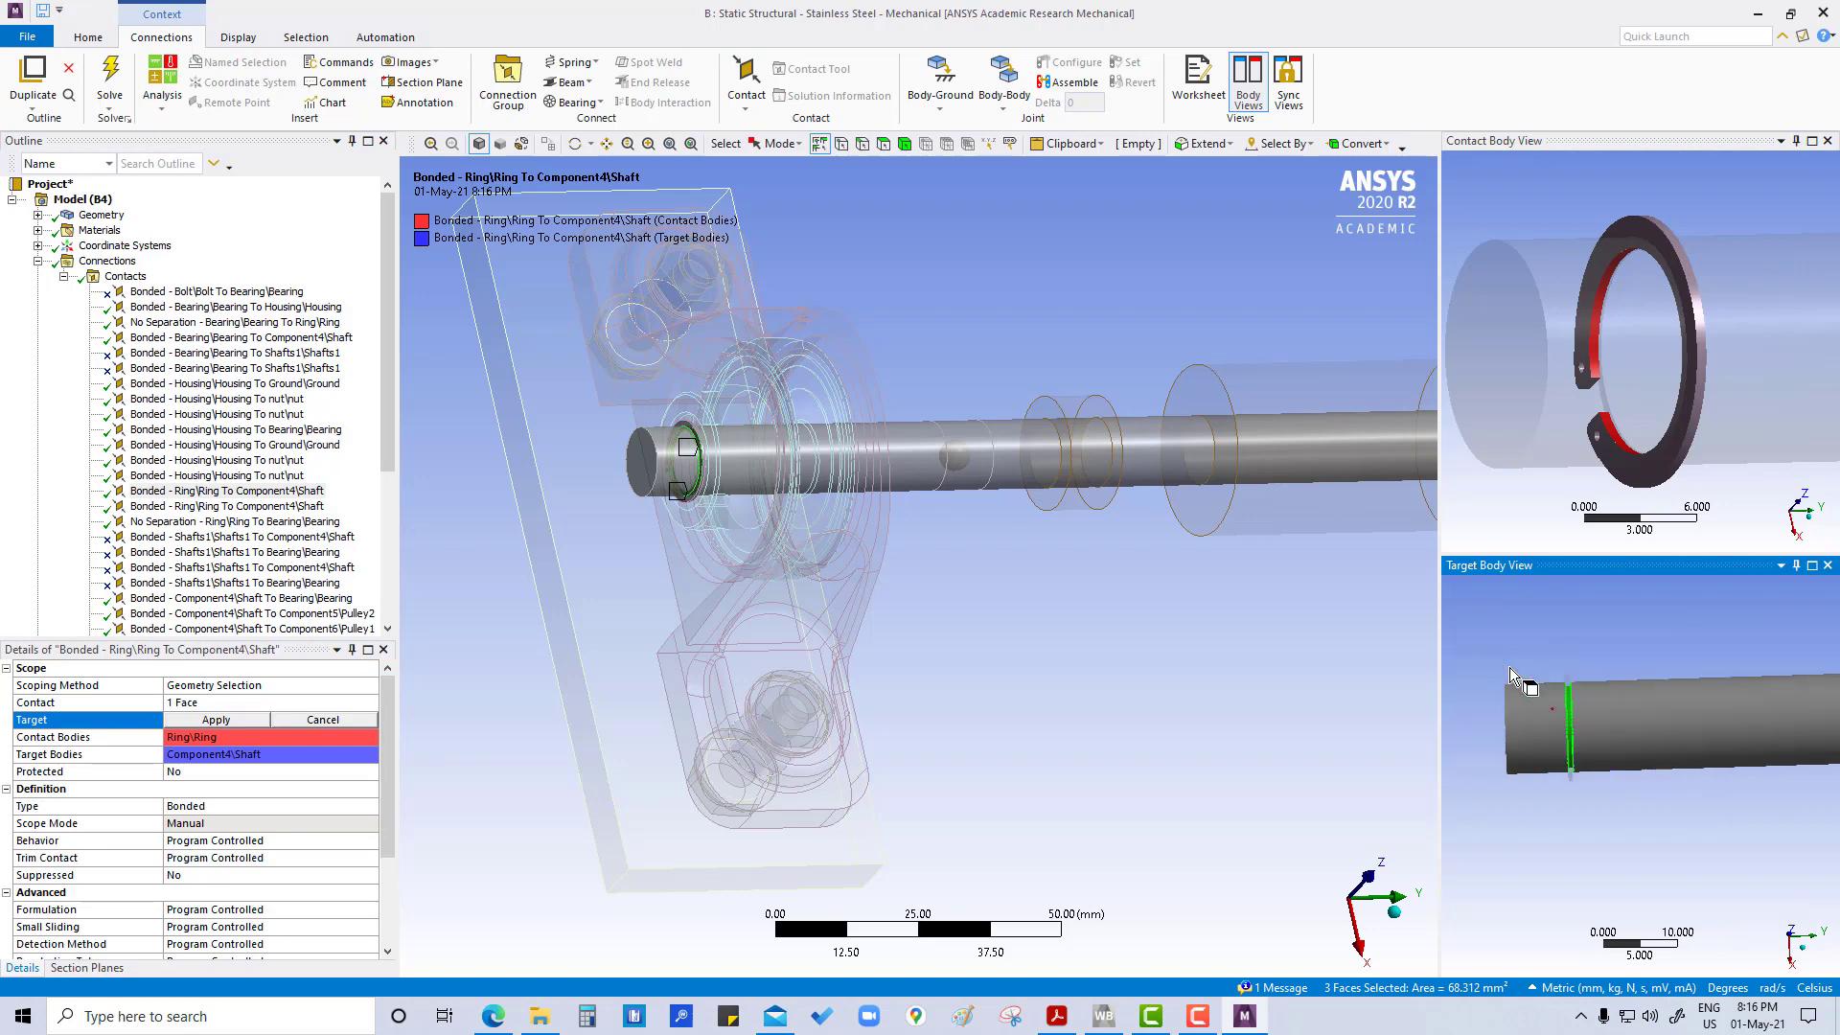
pyautogui.scroll(3, 1552, 699)
pyautogui.moveTo(1510, 677); pyautogui.dragTo(1600, 734, button='middle')
pyautogui.click(1578, 728)
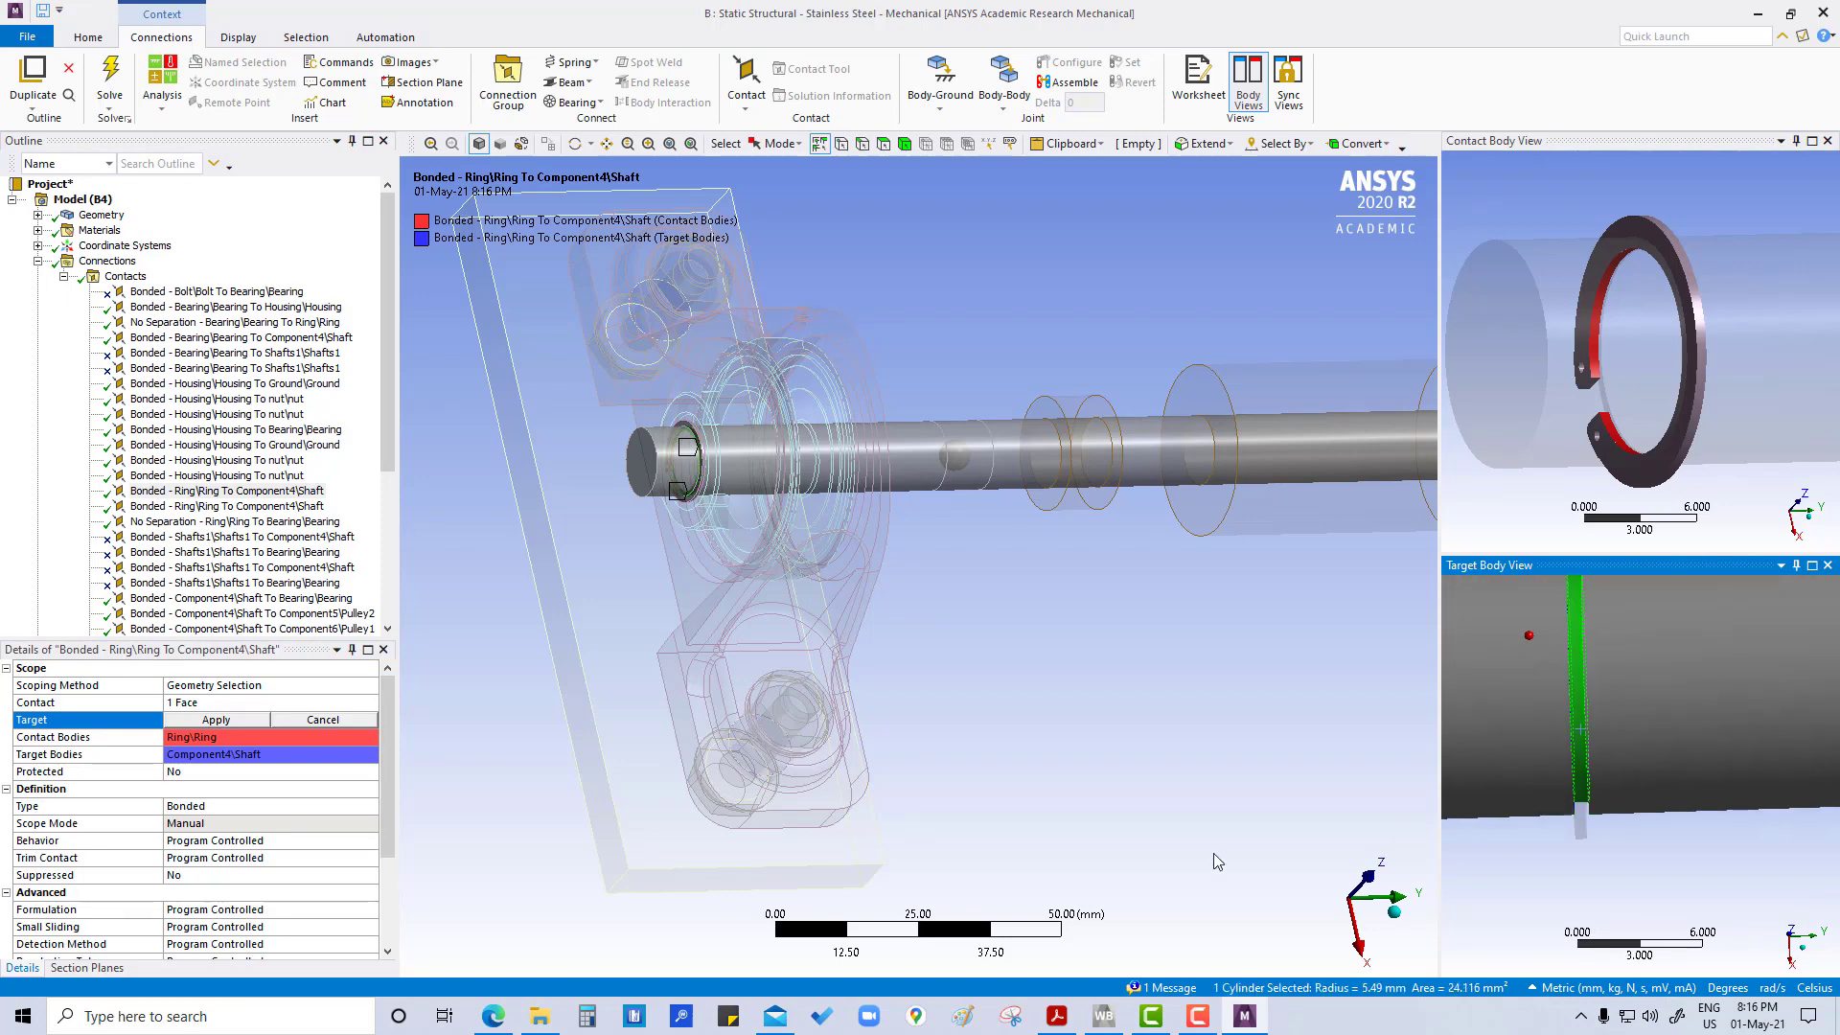
pyautogui.click(220, 720)
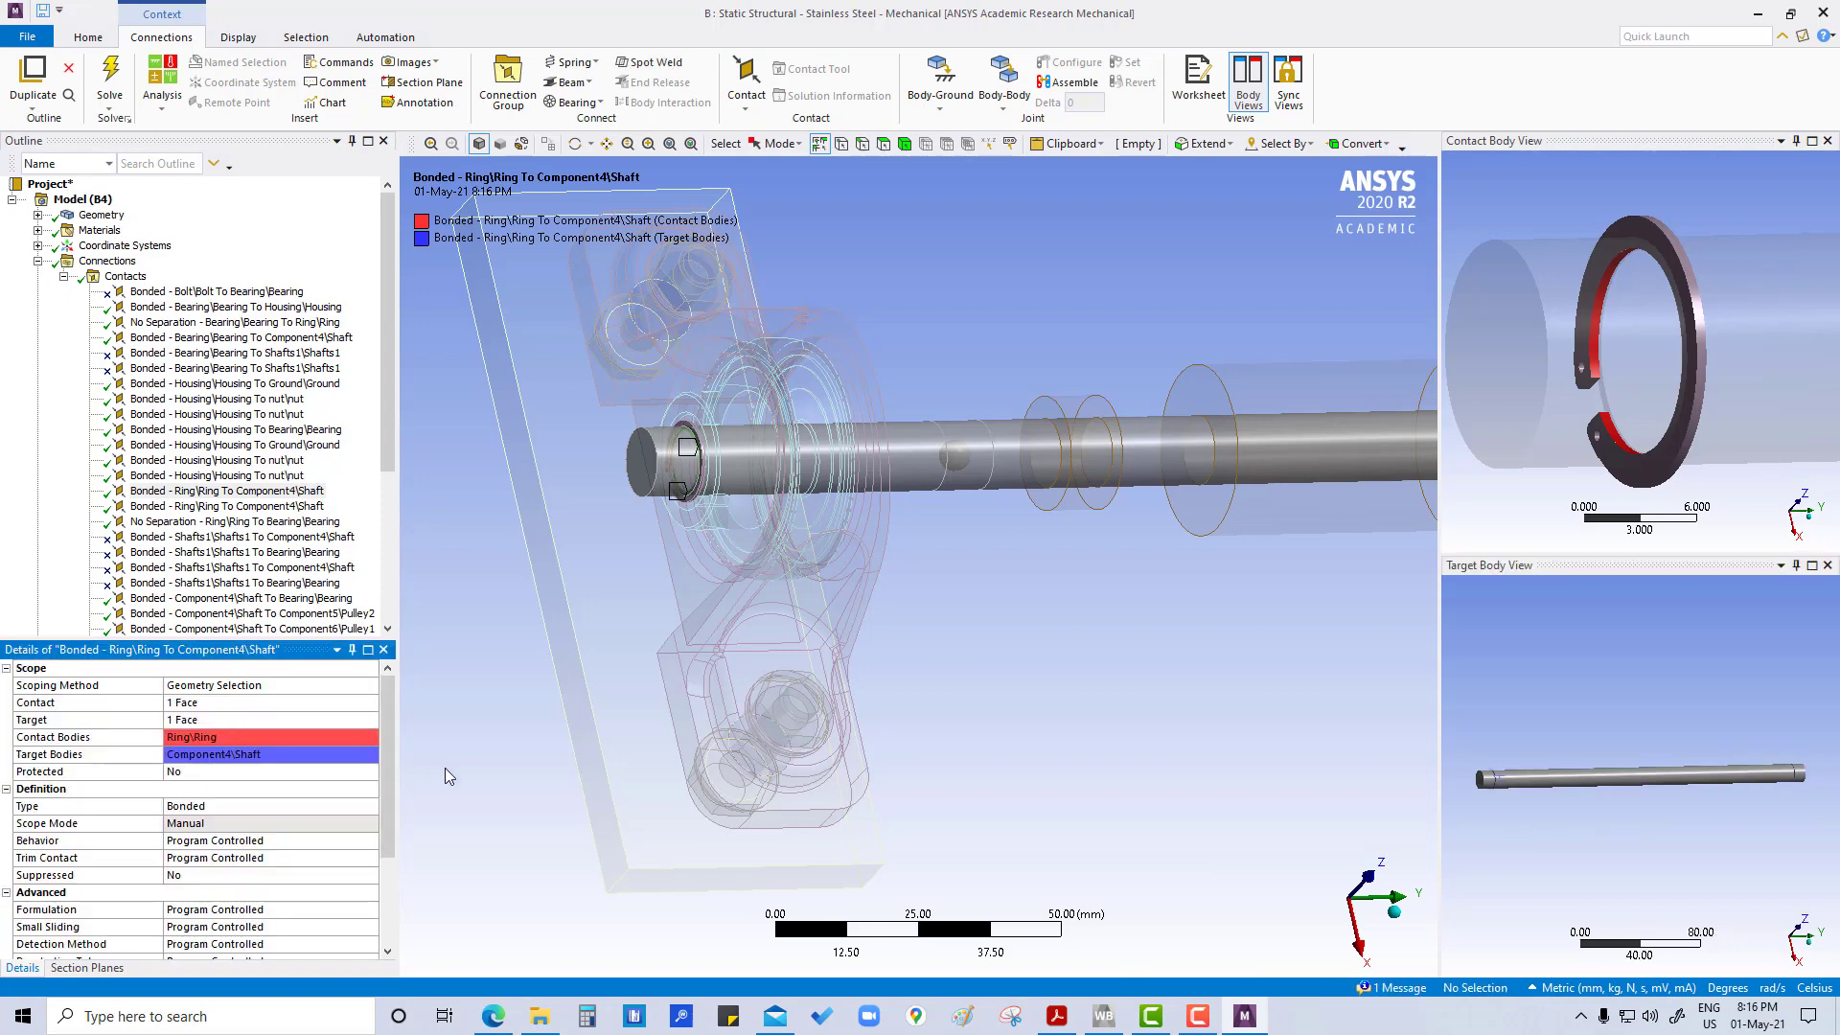
# Rescope the contact side of the second Ring To Component4\Shaft contact to only the ring's inner cylindrical face.
pyautogui.click(227, 506)
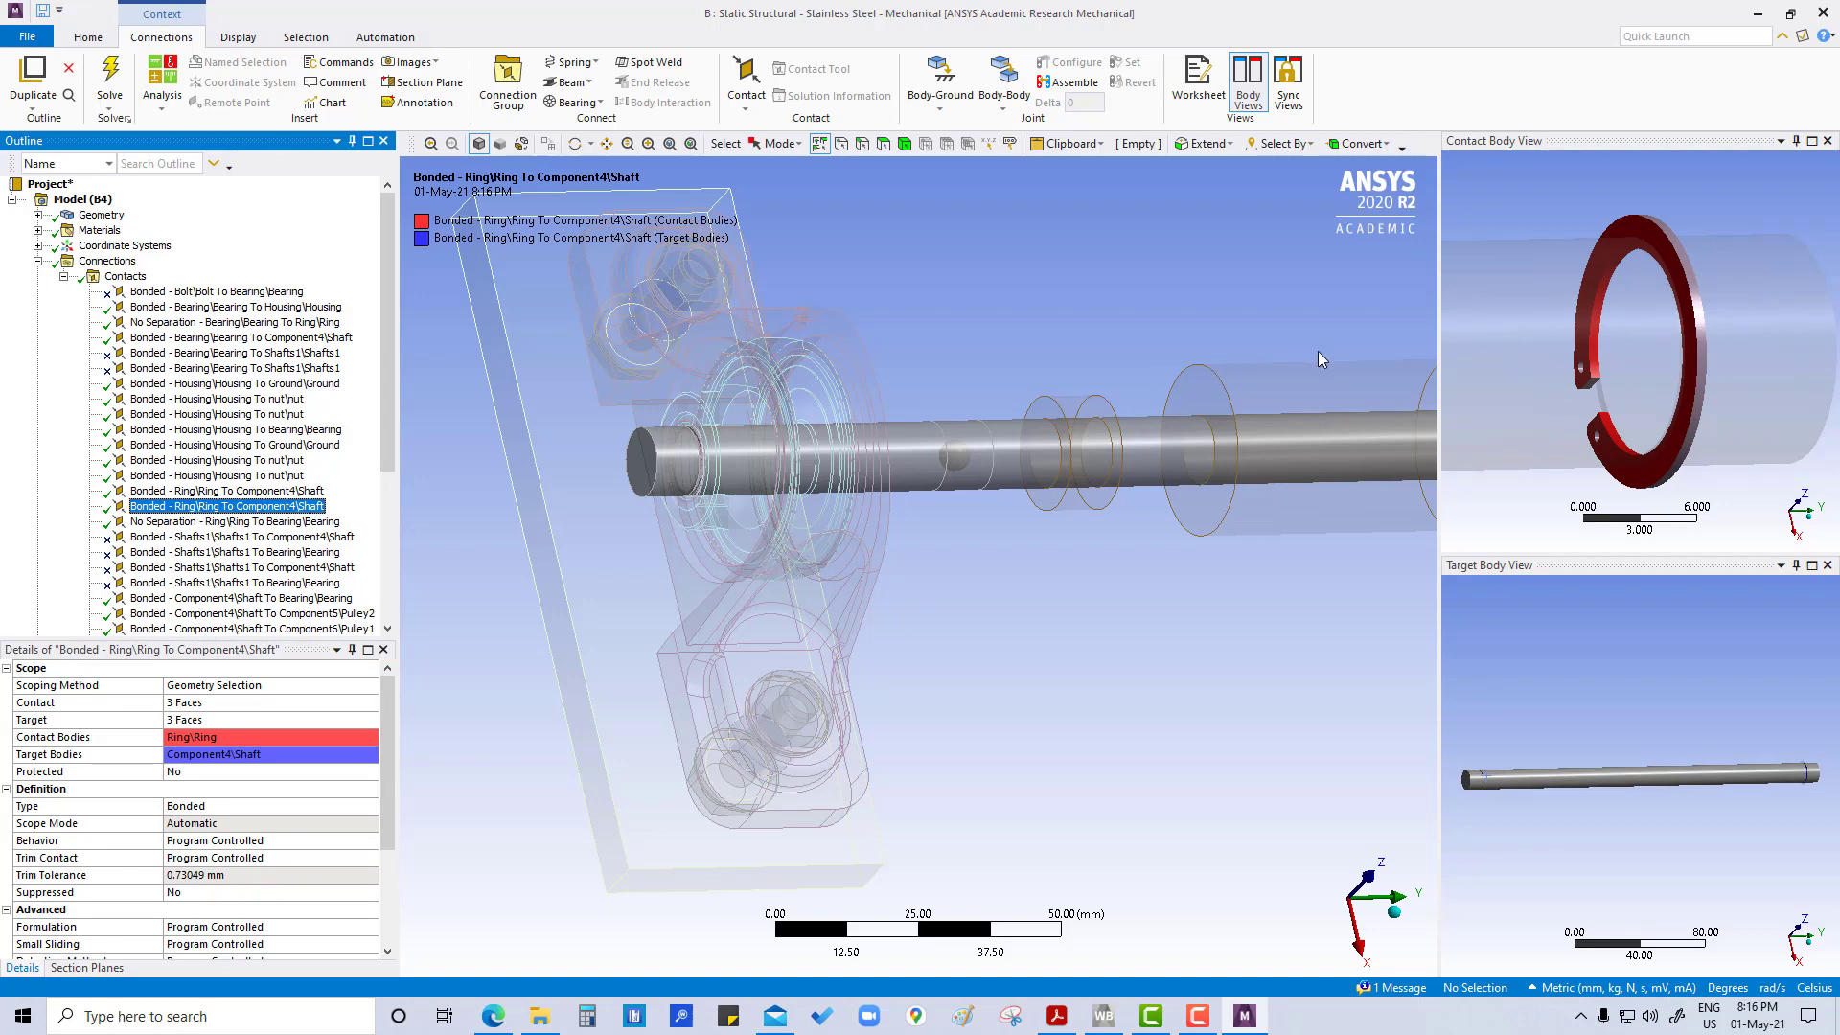
pyautogui.click(1594, 341)
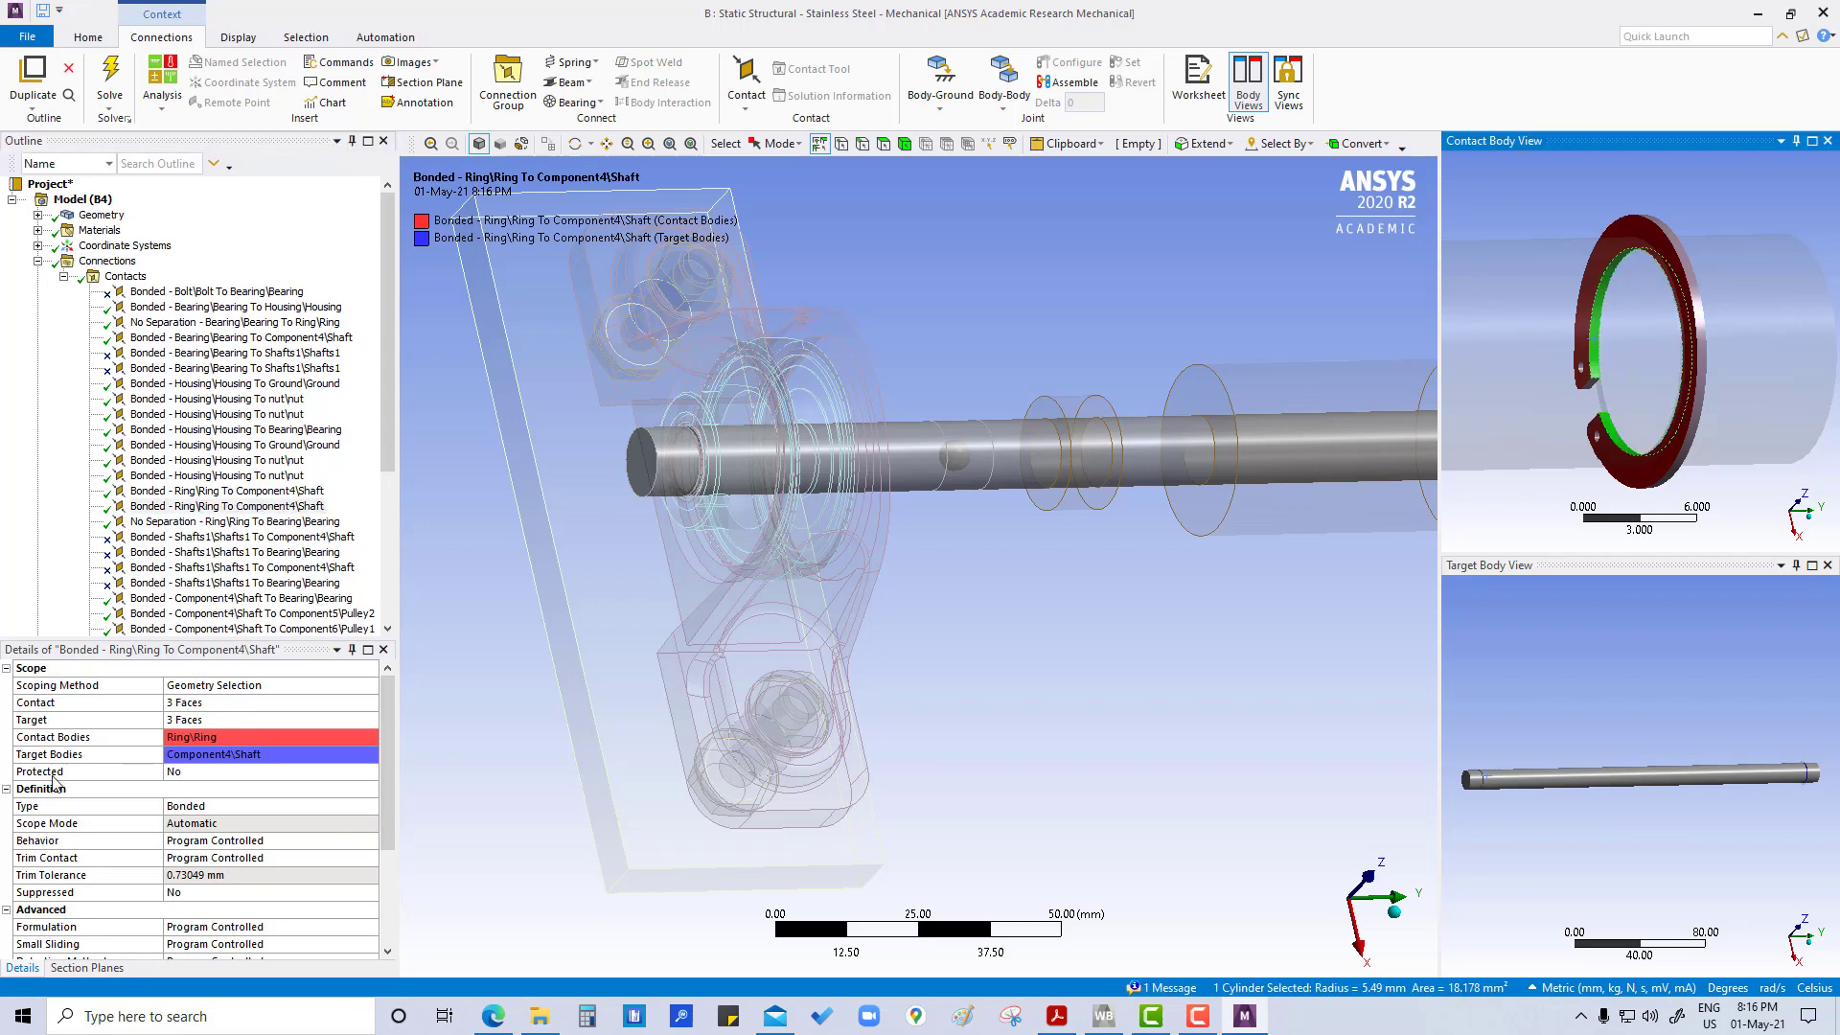
pyautogui.click(191, 706)
# Rescope the target side of the second Ring To Component4\Shaft contact to only the cylindrical floor of the shaft's ring groove.
pyautogui.click(192, 721)
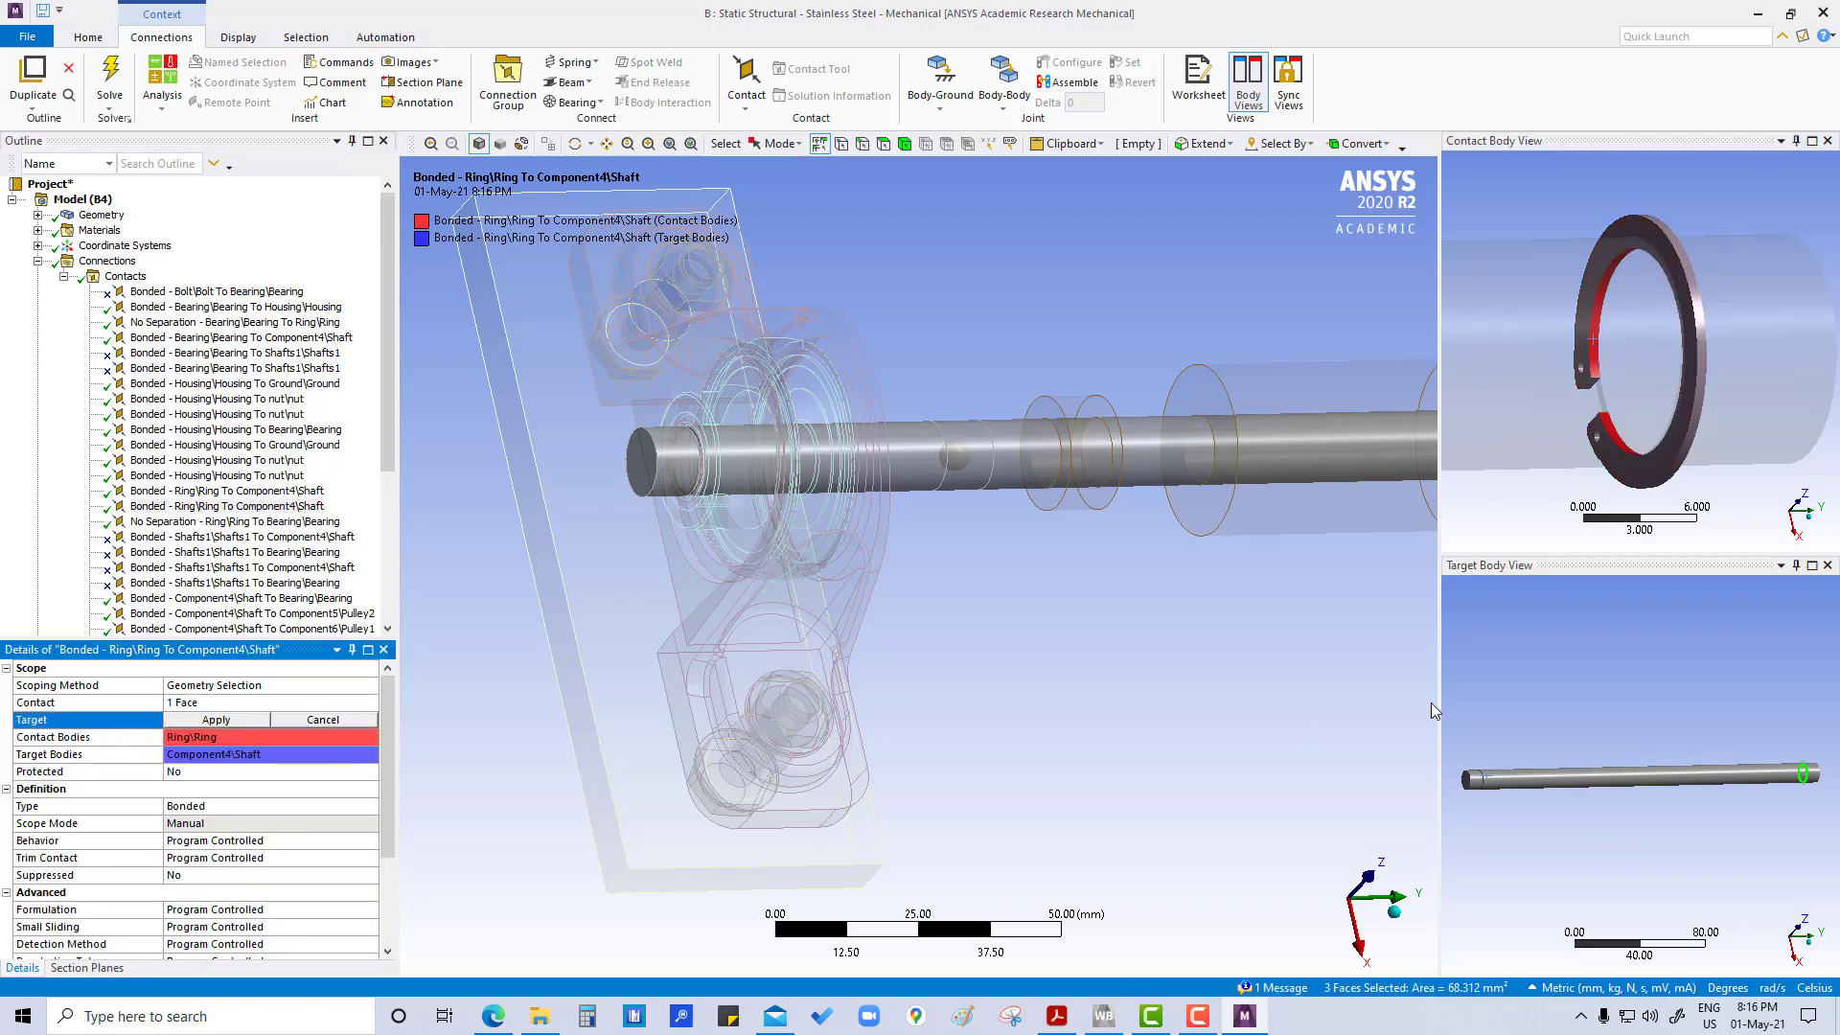
pyautogui.scroll(5, 1783, 790)
pyautogui.moveTo(1774, 795); pyautogui.dragTo(1537, 817, button='middle')
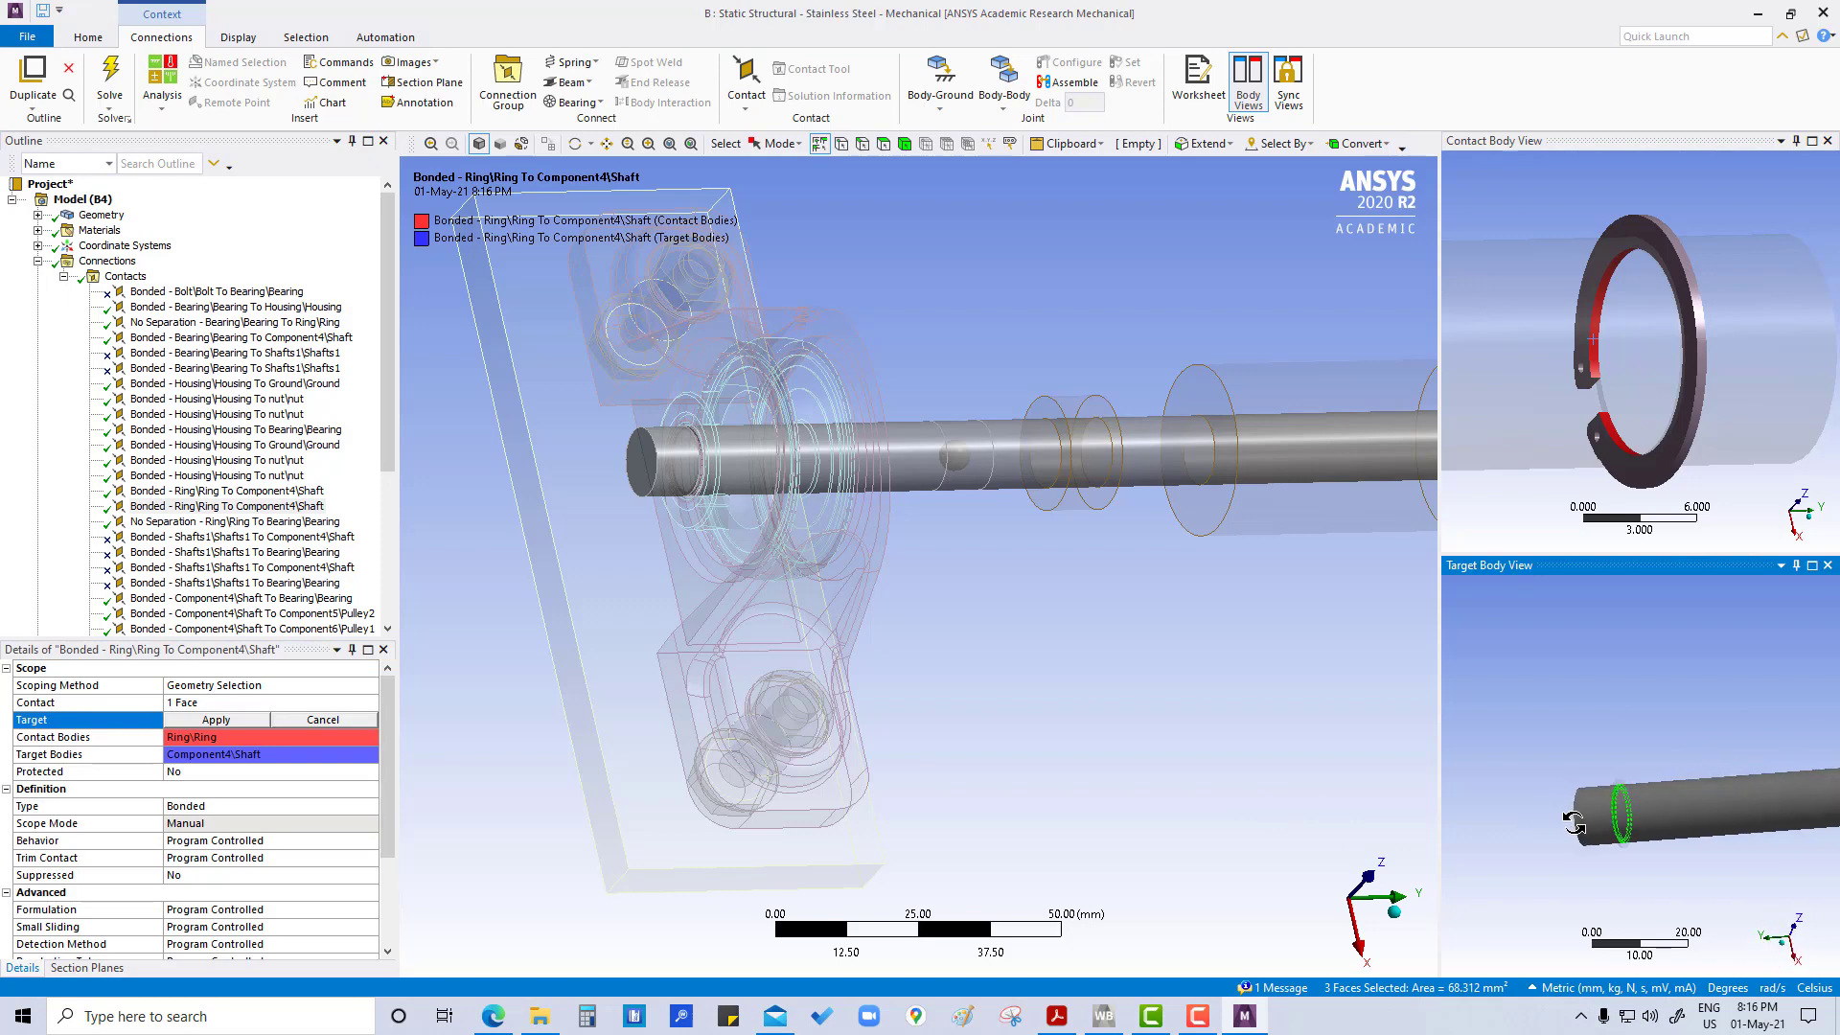
pyautogui.scroll(4, 1608, 826)
pyautogui.scroll(2, 1608, 826)
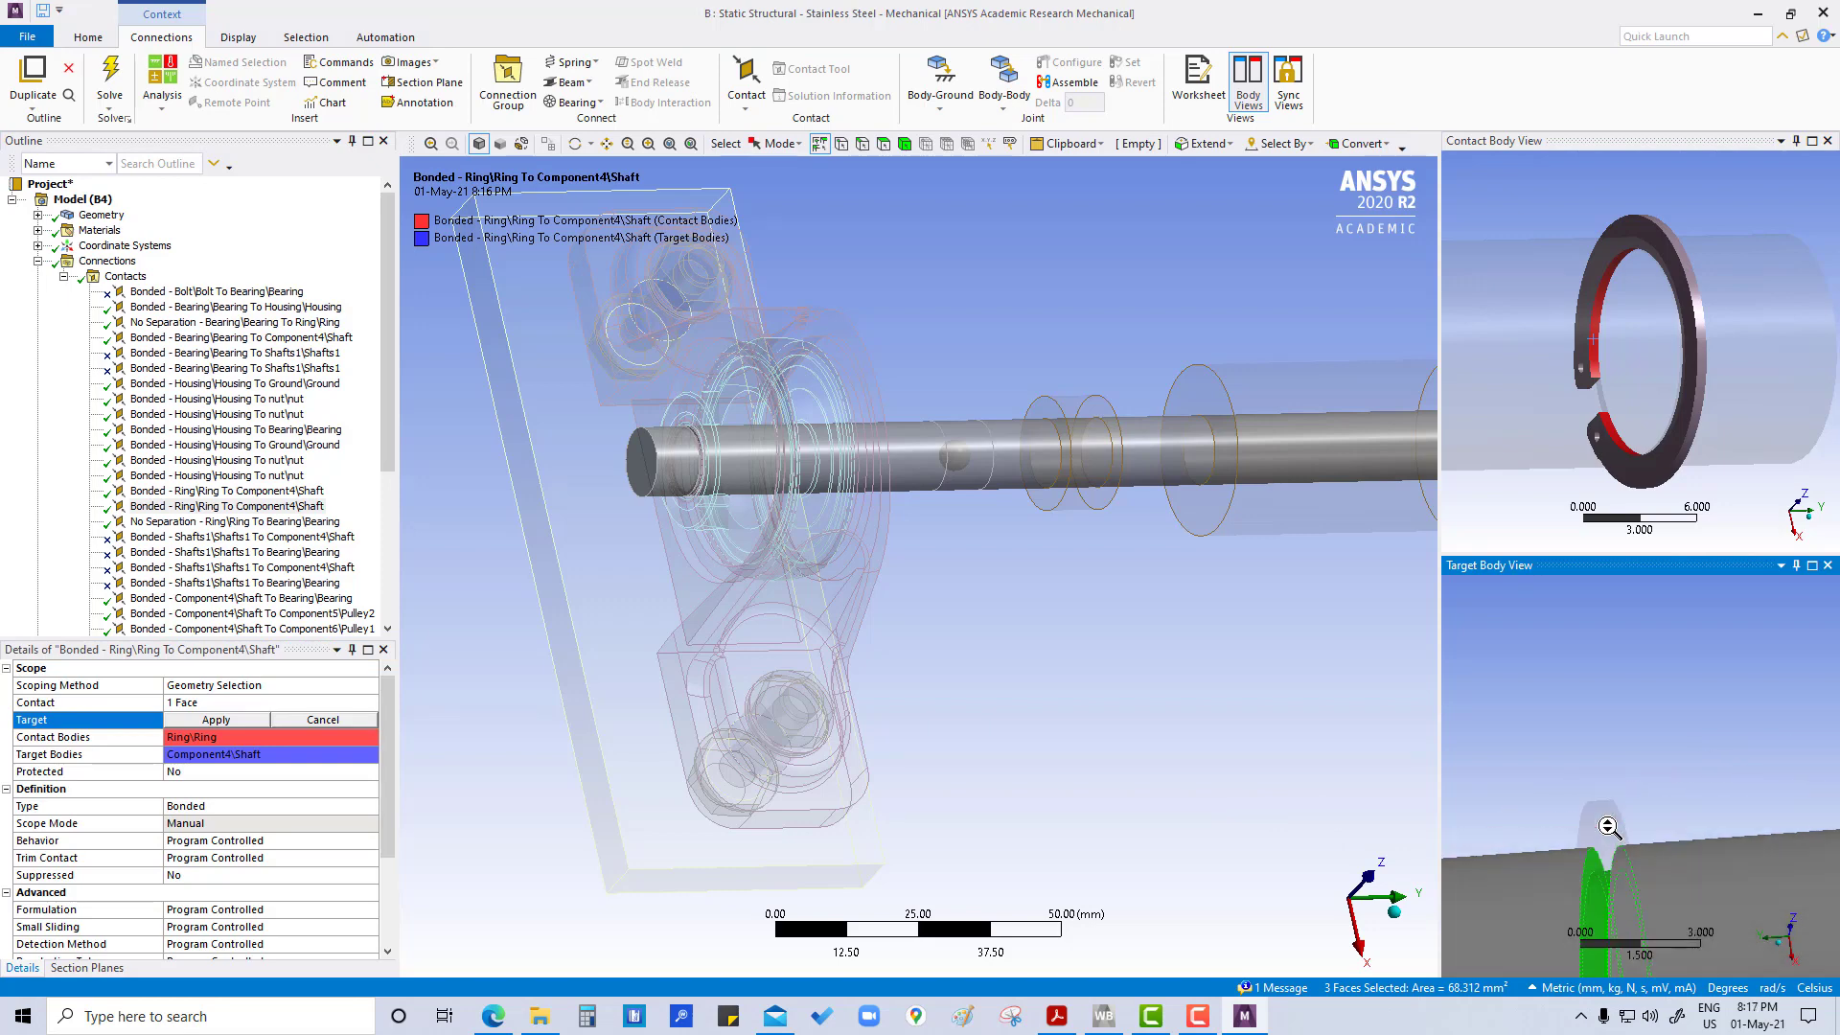
pyautogui.moveTo(1608, 826); pyautogui.dragTo(1583, 604, button='middle')
pyautogui.scroll(-3, 1635, 733)
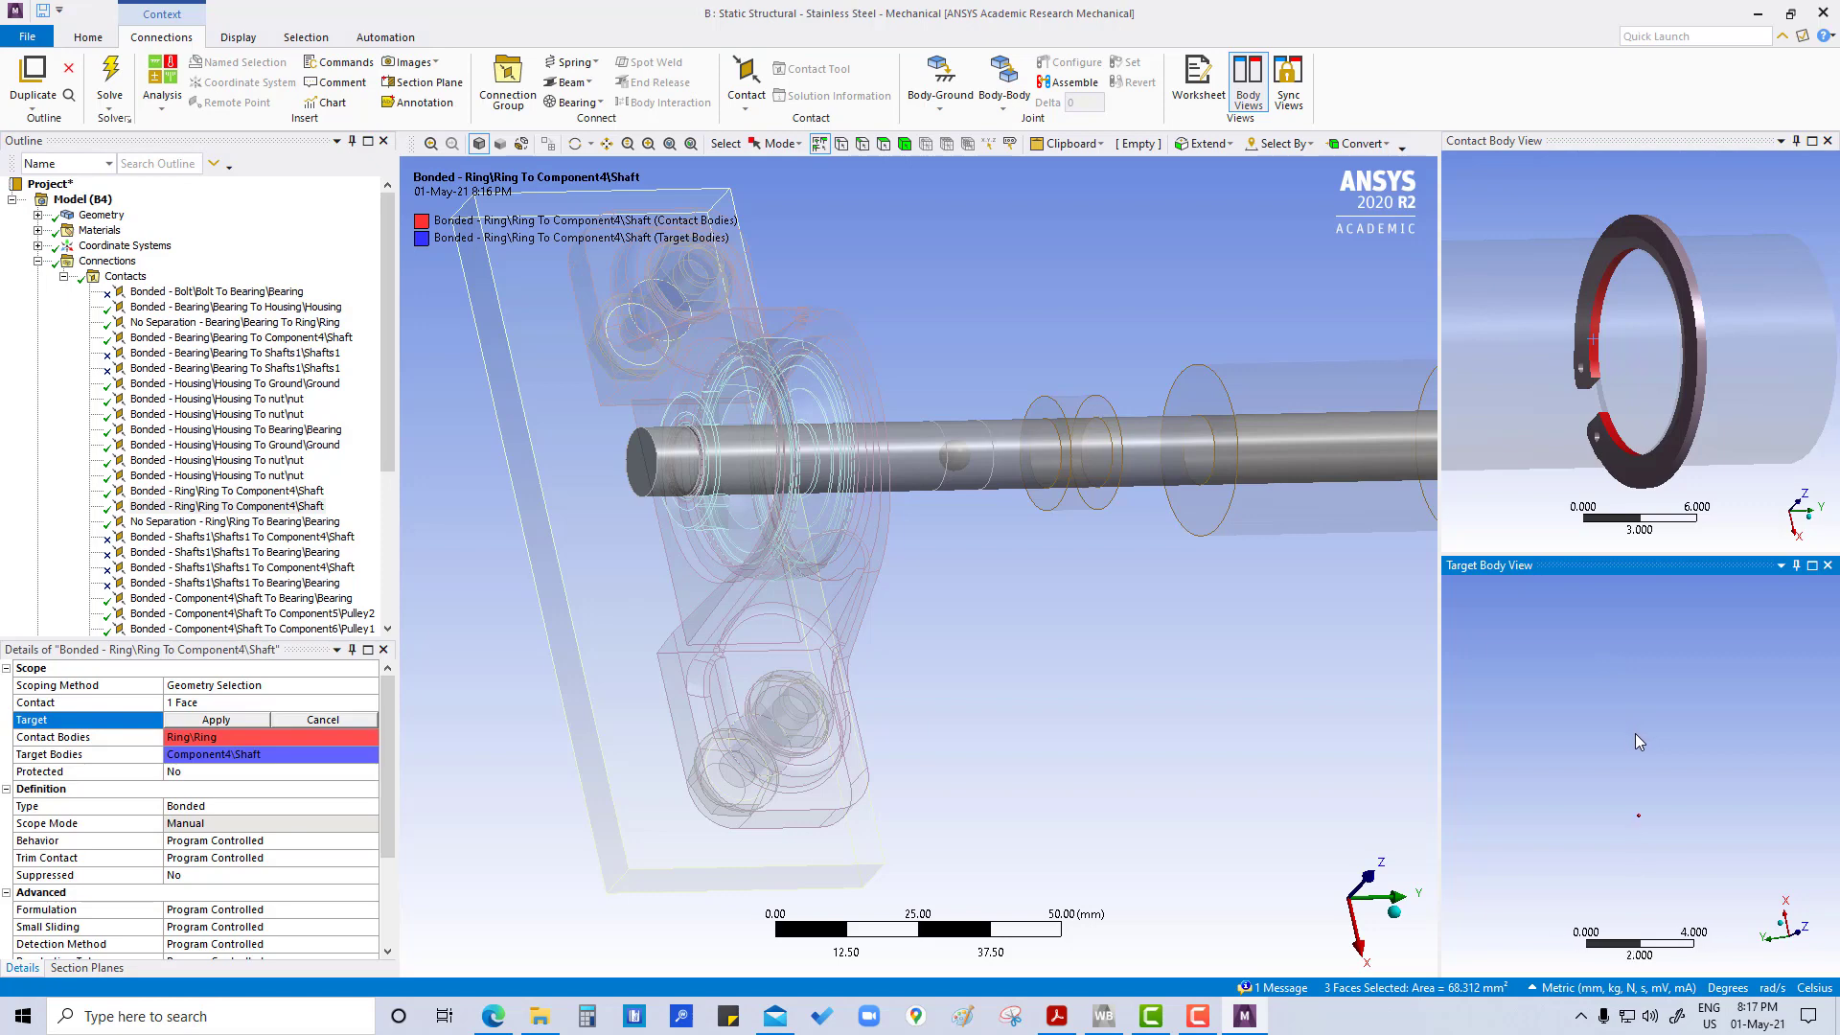
pyautogui.scroll(6, 1631, 783)
pyautogui.moveTo(1637, 778); pyautogui.dragTo(1646, 756, button='middle')
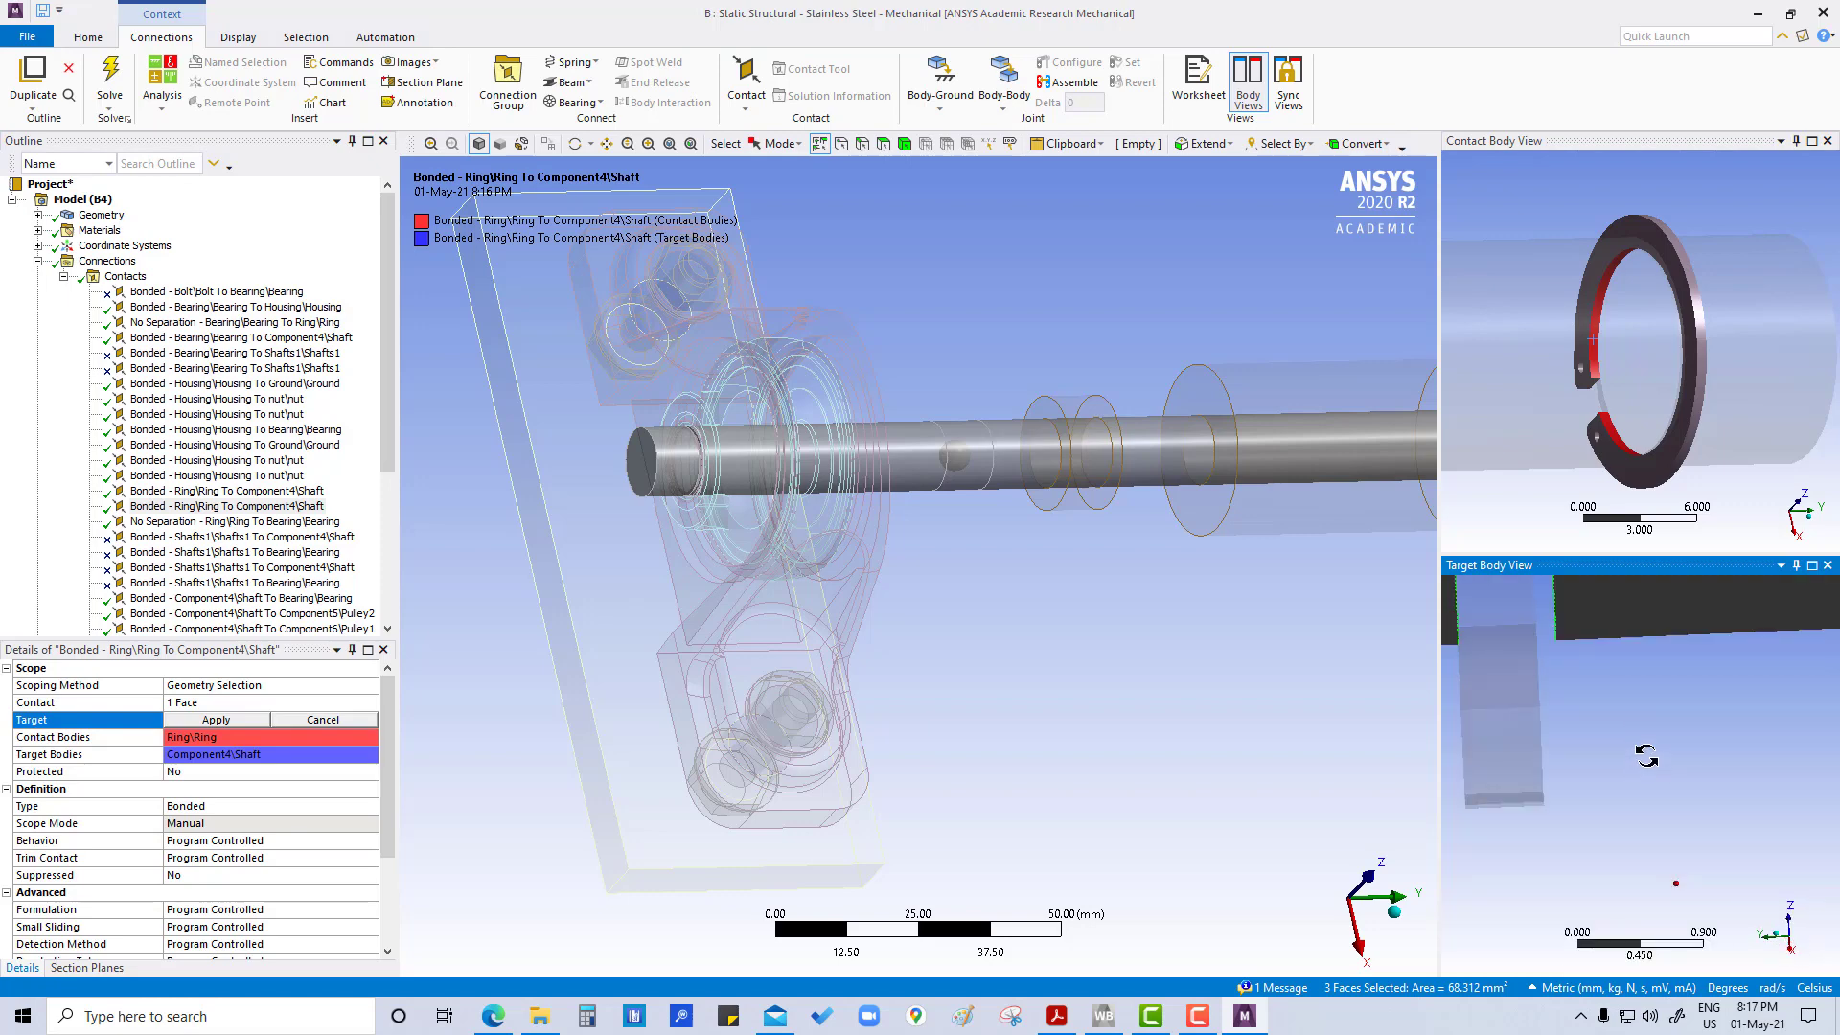
pyautogui.scroll(-2, 1647, 756)
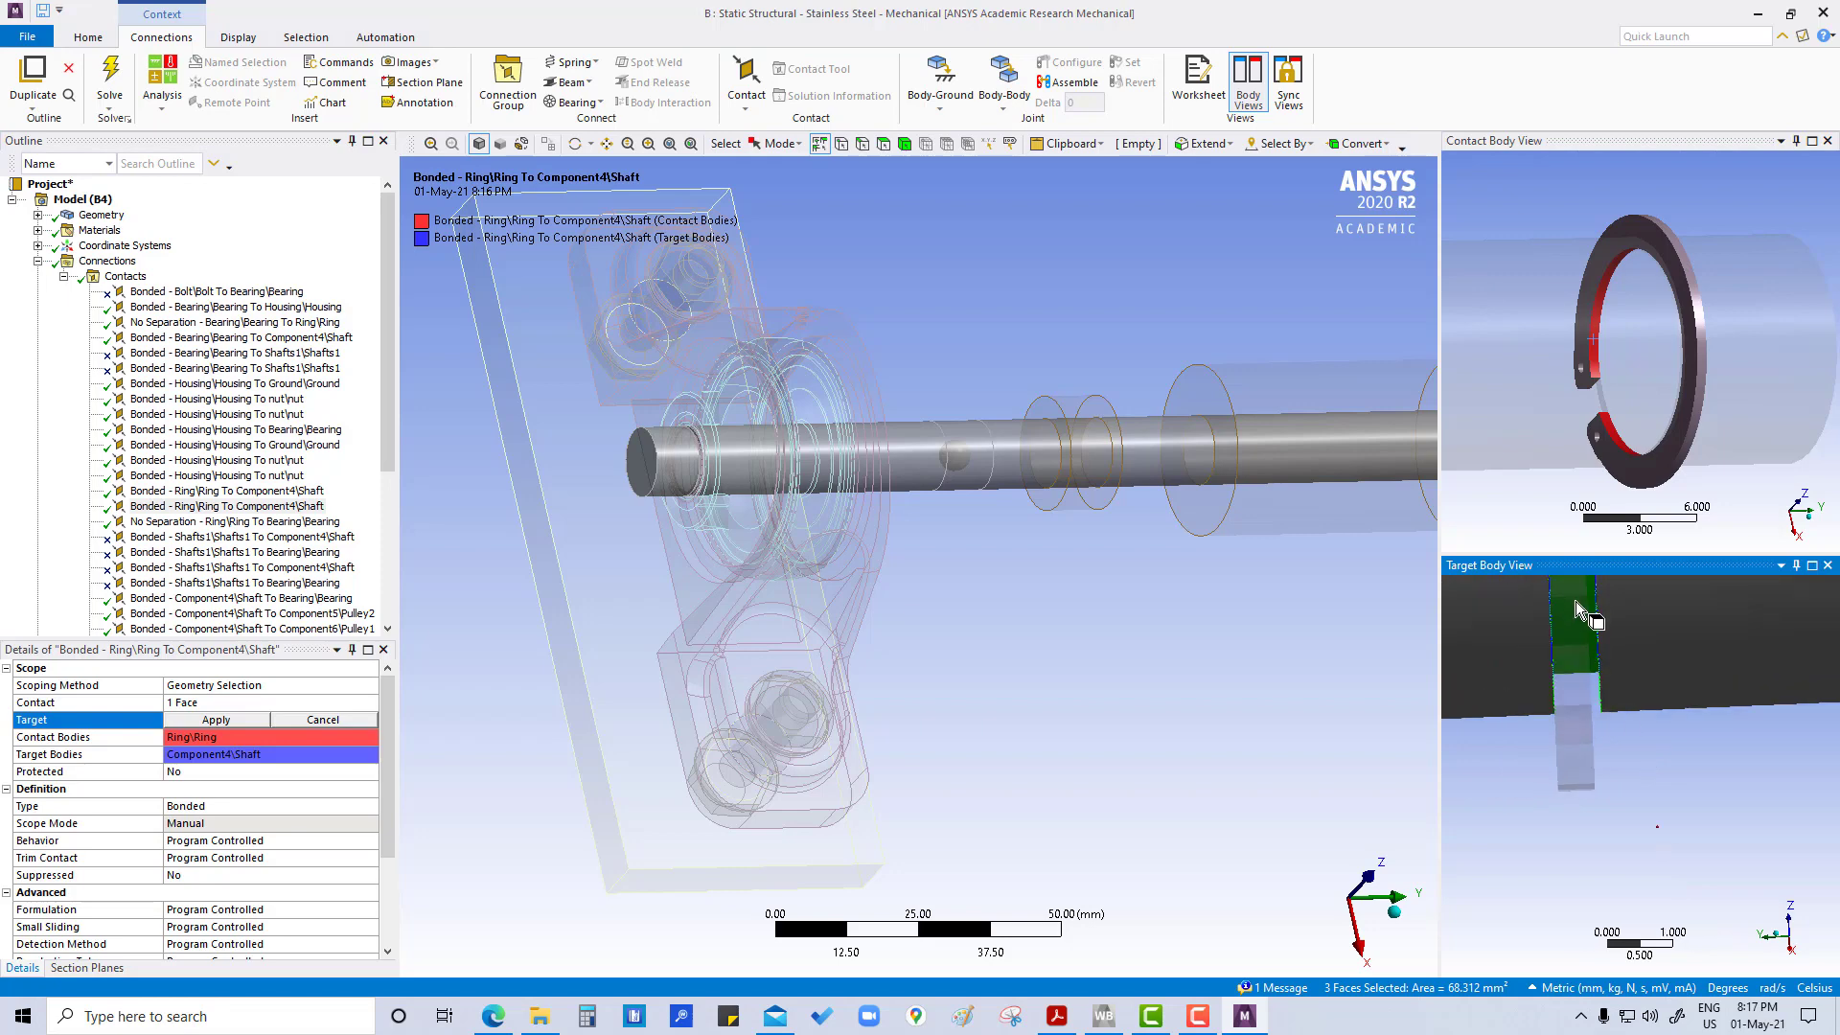
pyautogui.click(1576, 602)
pyautogui.click(214, 720)
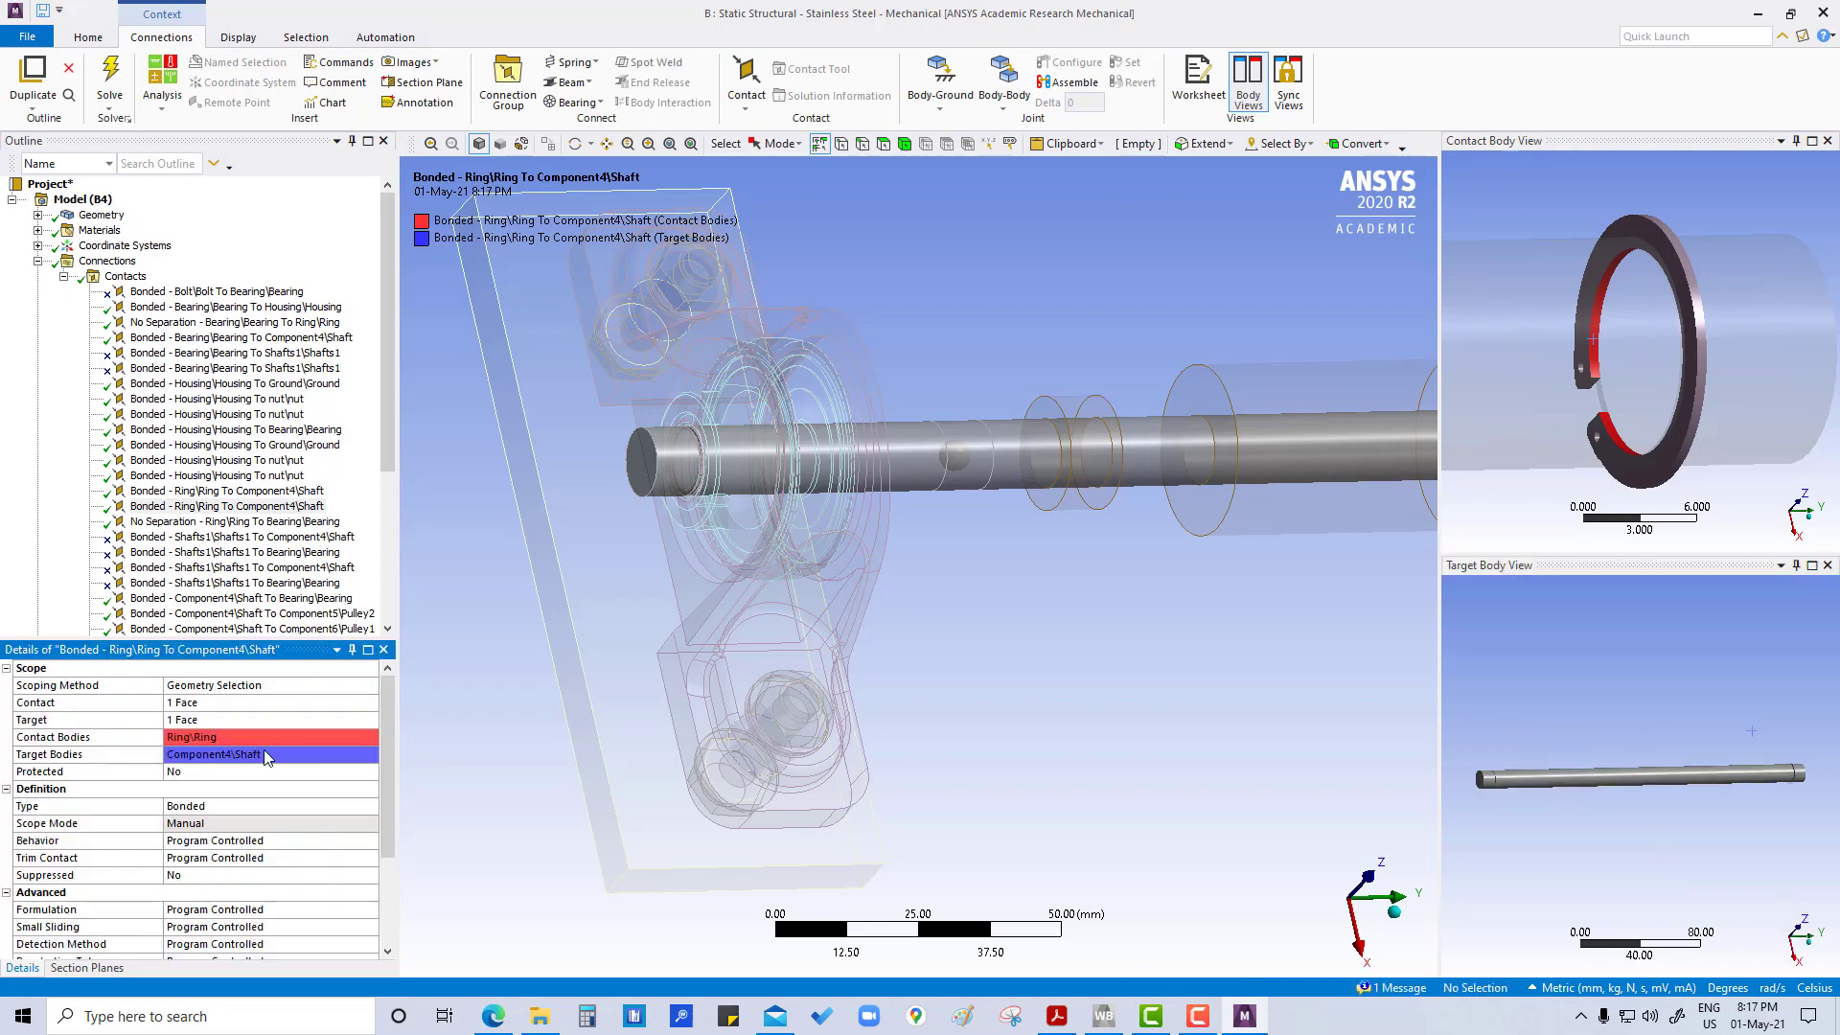
# Examine the contact and target faces of the Ring To Bearing, Shaft To Bearing, Shaft To Pulley2 and Shaft To Pulley1 contacts.
pyautogui.click(220, 522)
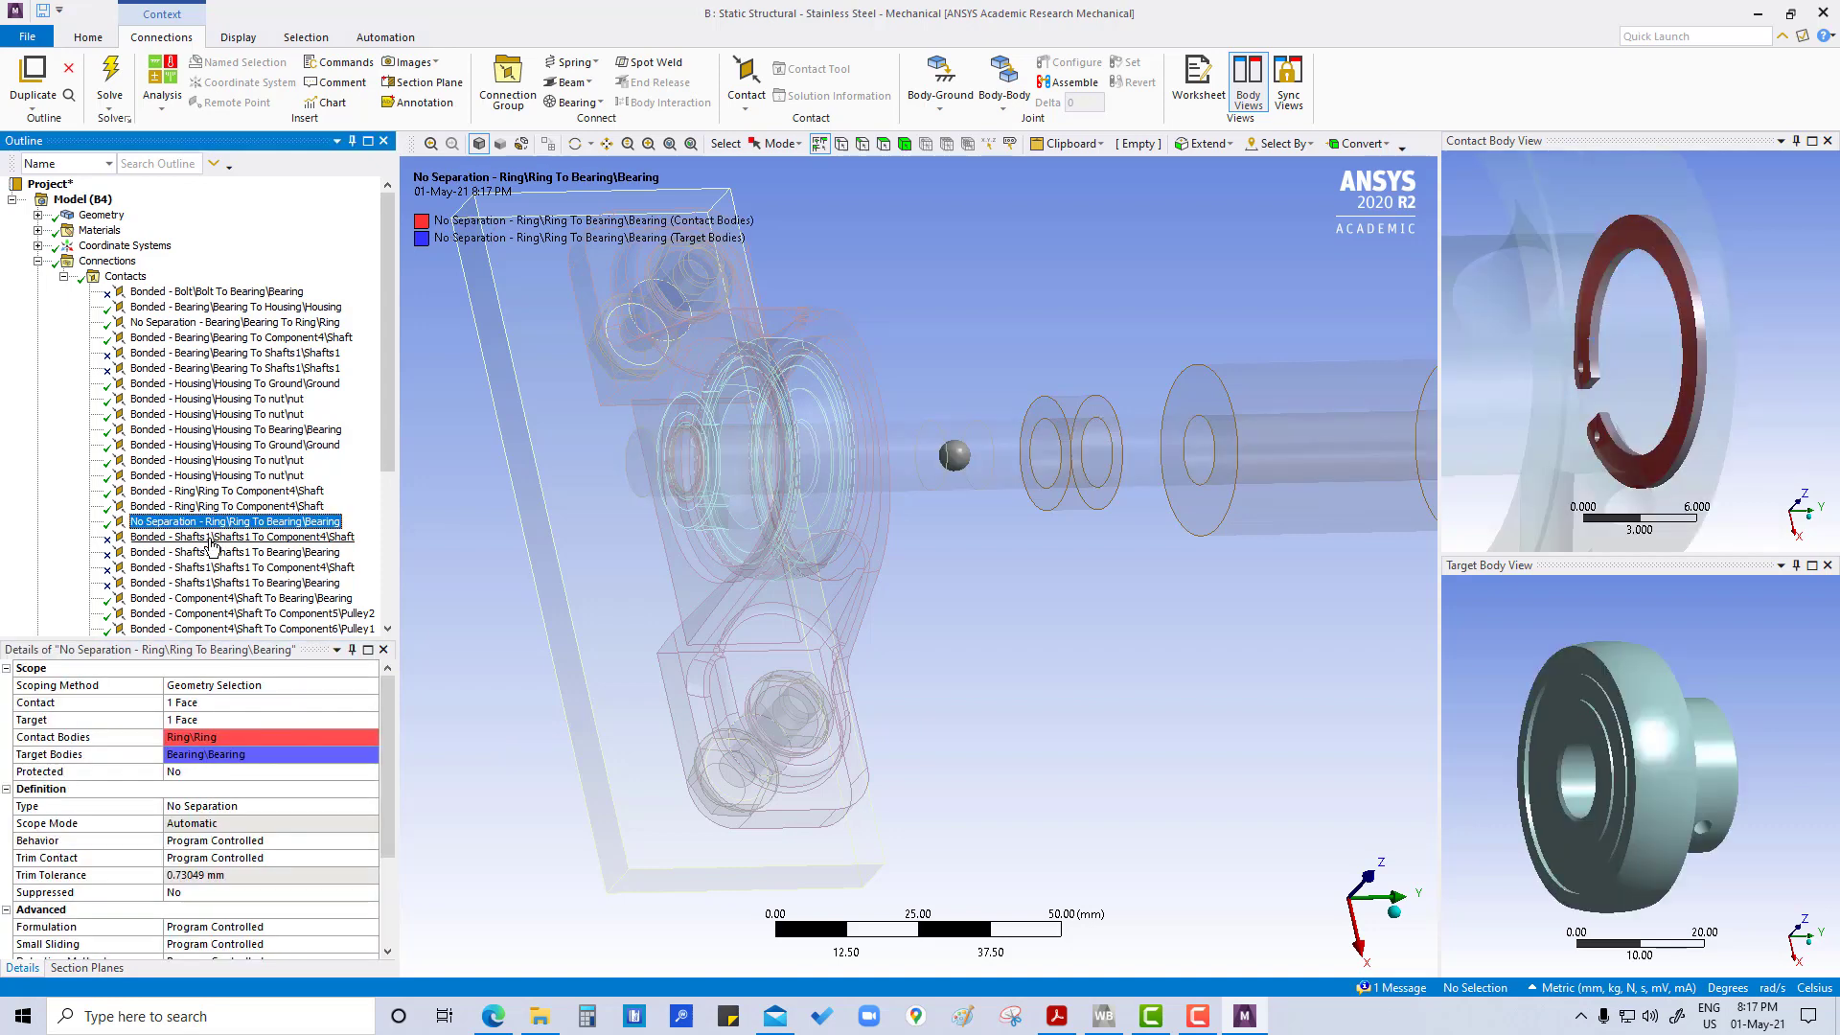
pyautogui.click(184, 599)
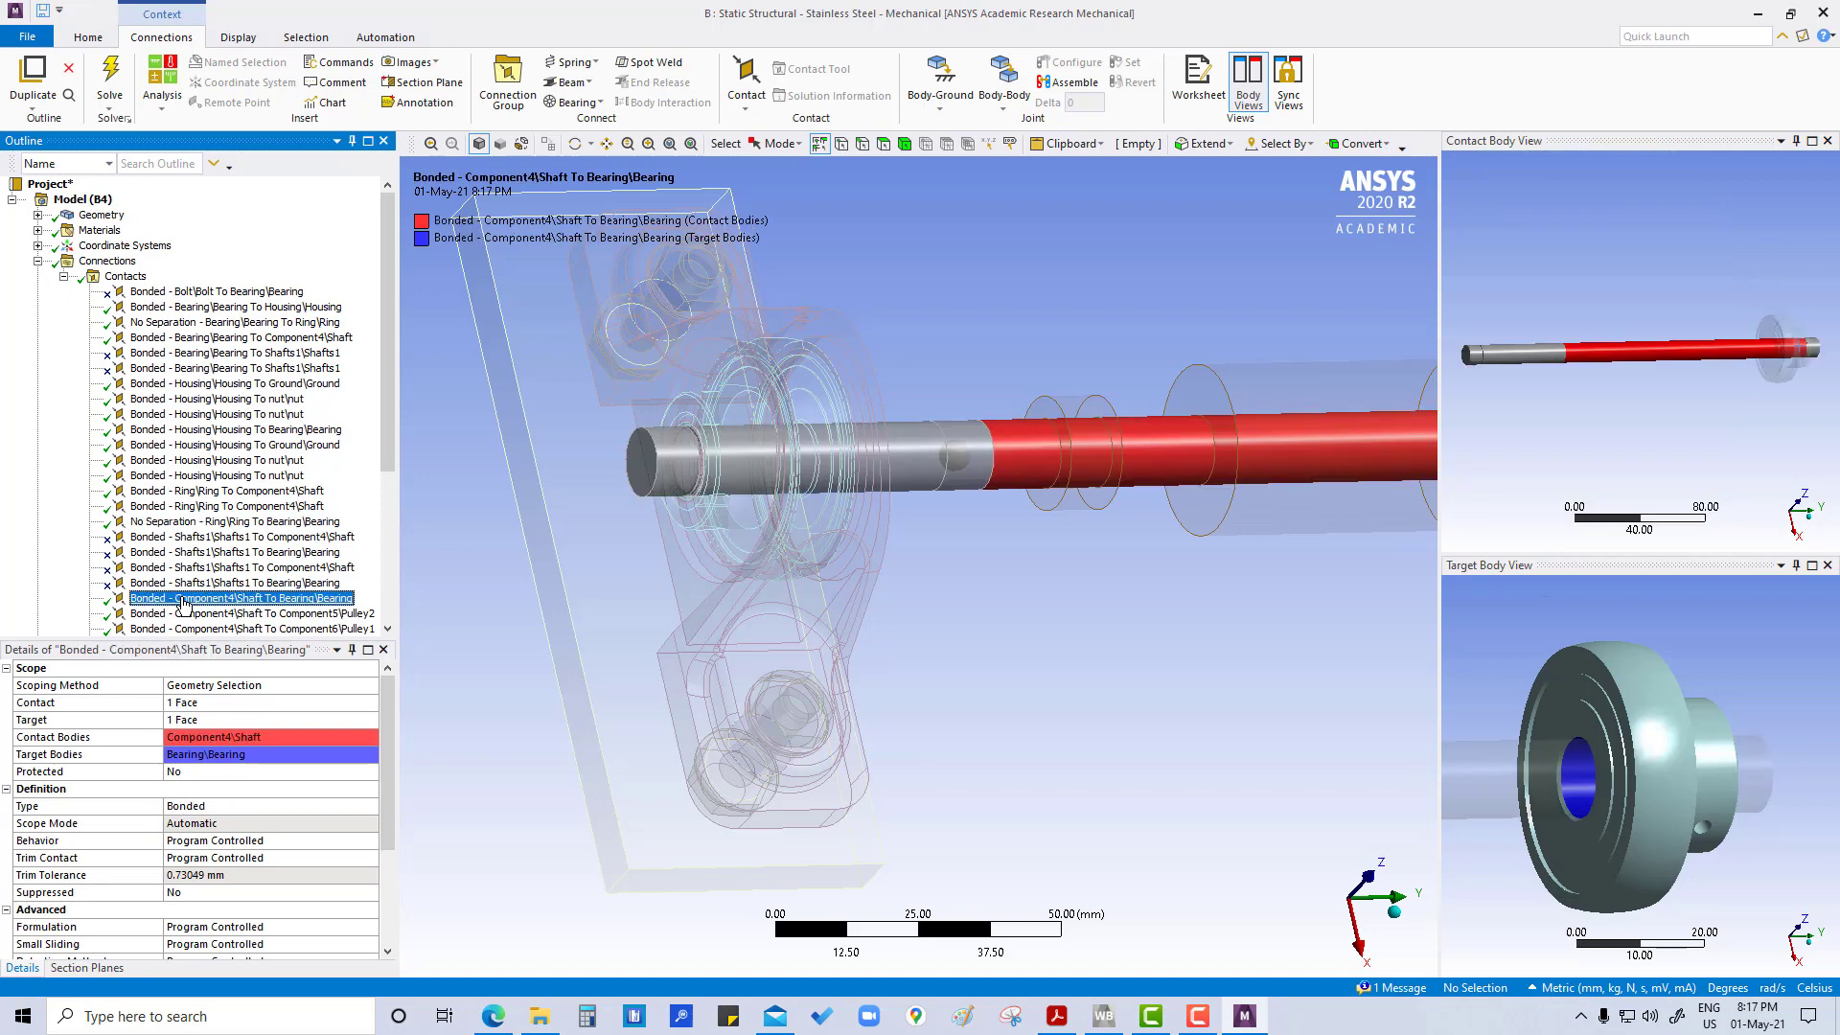
pyautogui.scroll(-2, 208, 579)
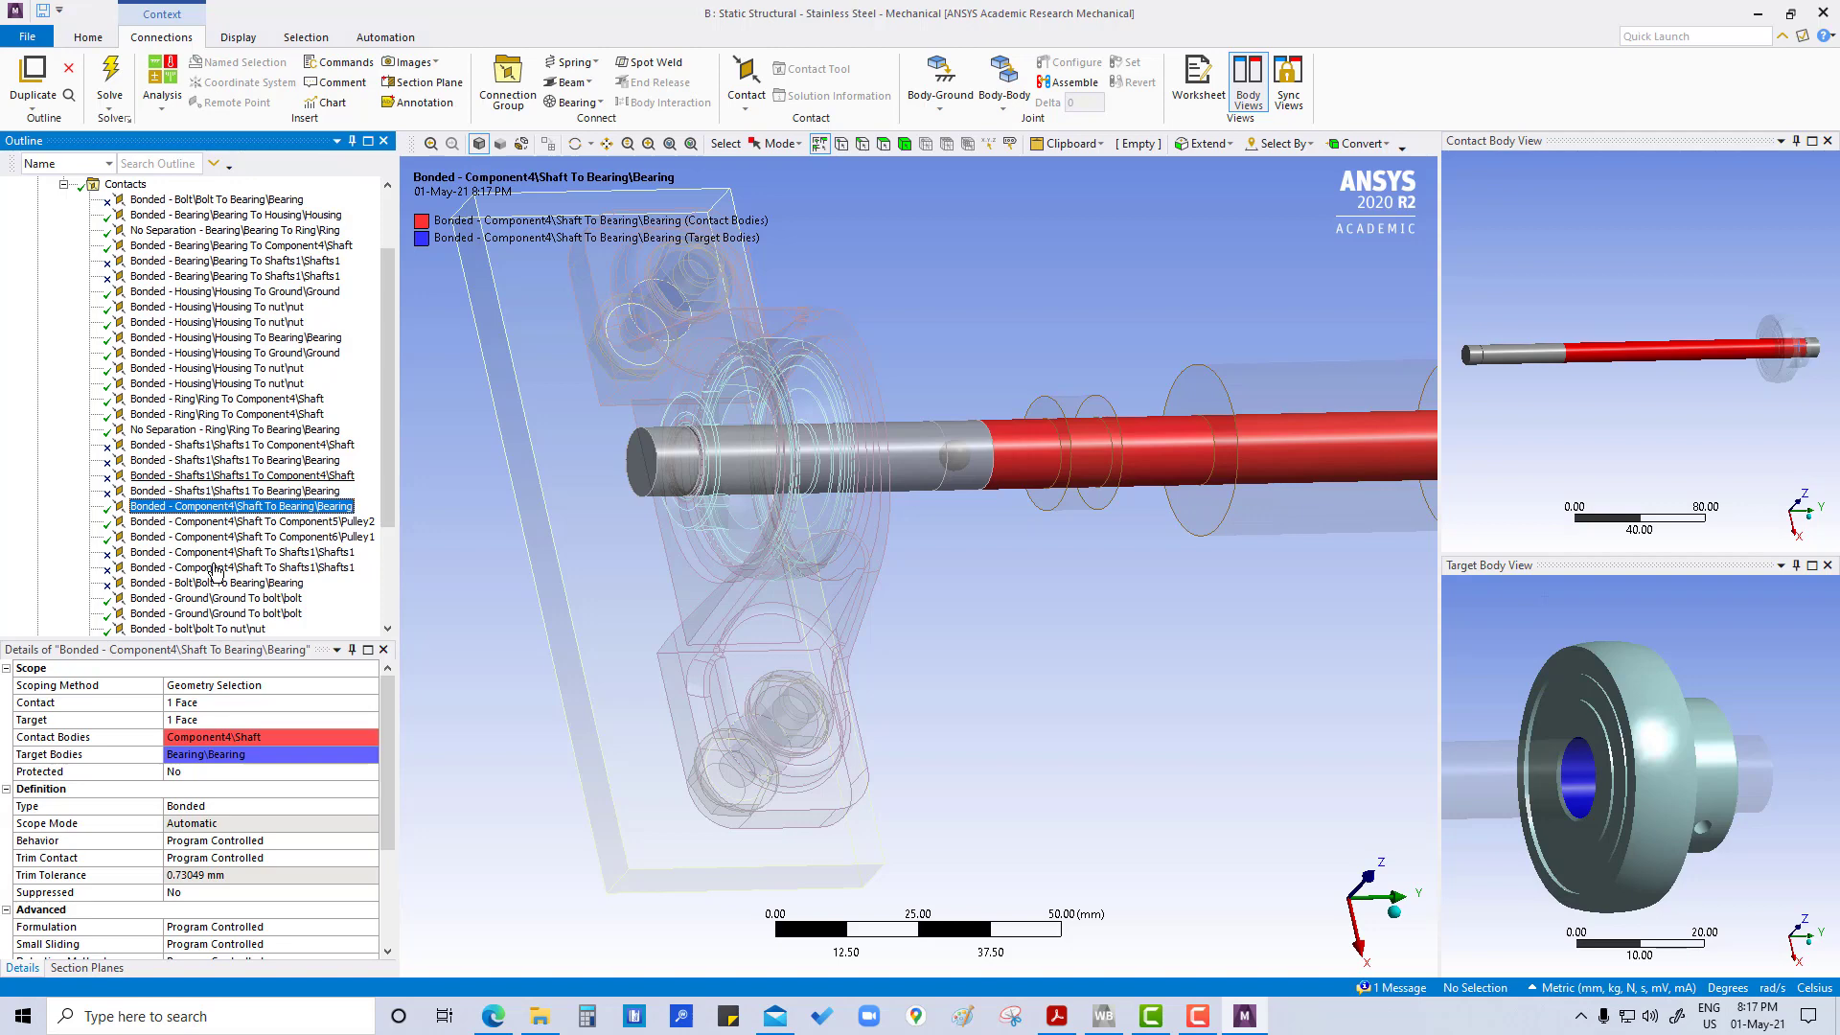
pyautogui.scroll(-3, 203, 894)
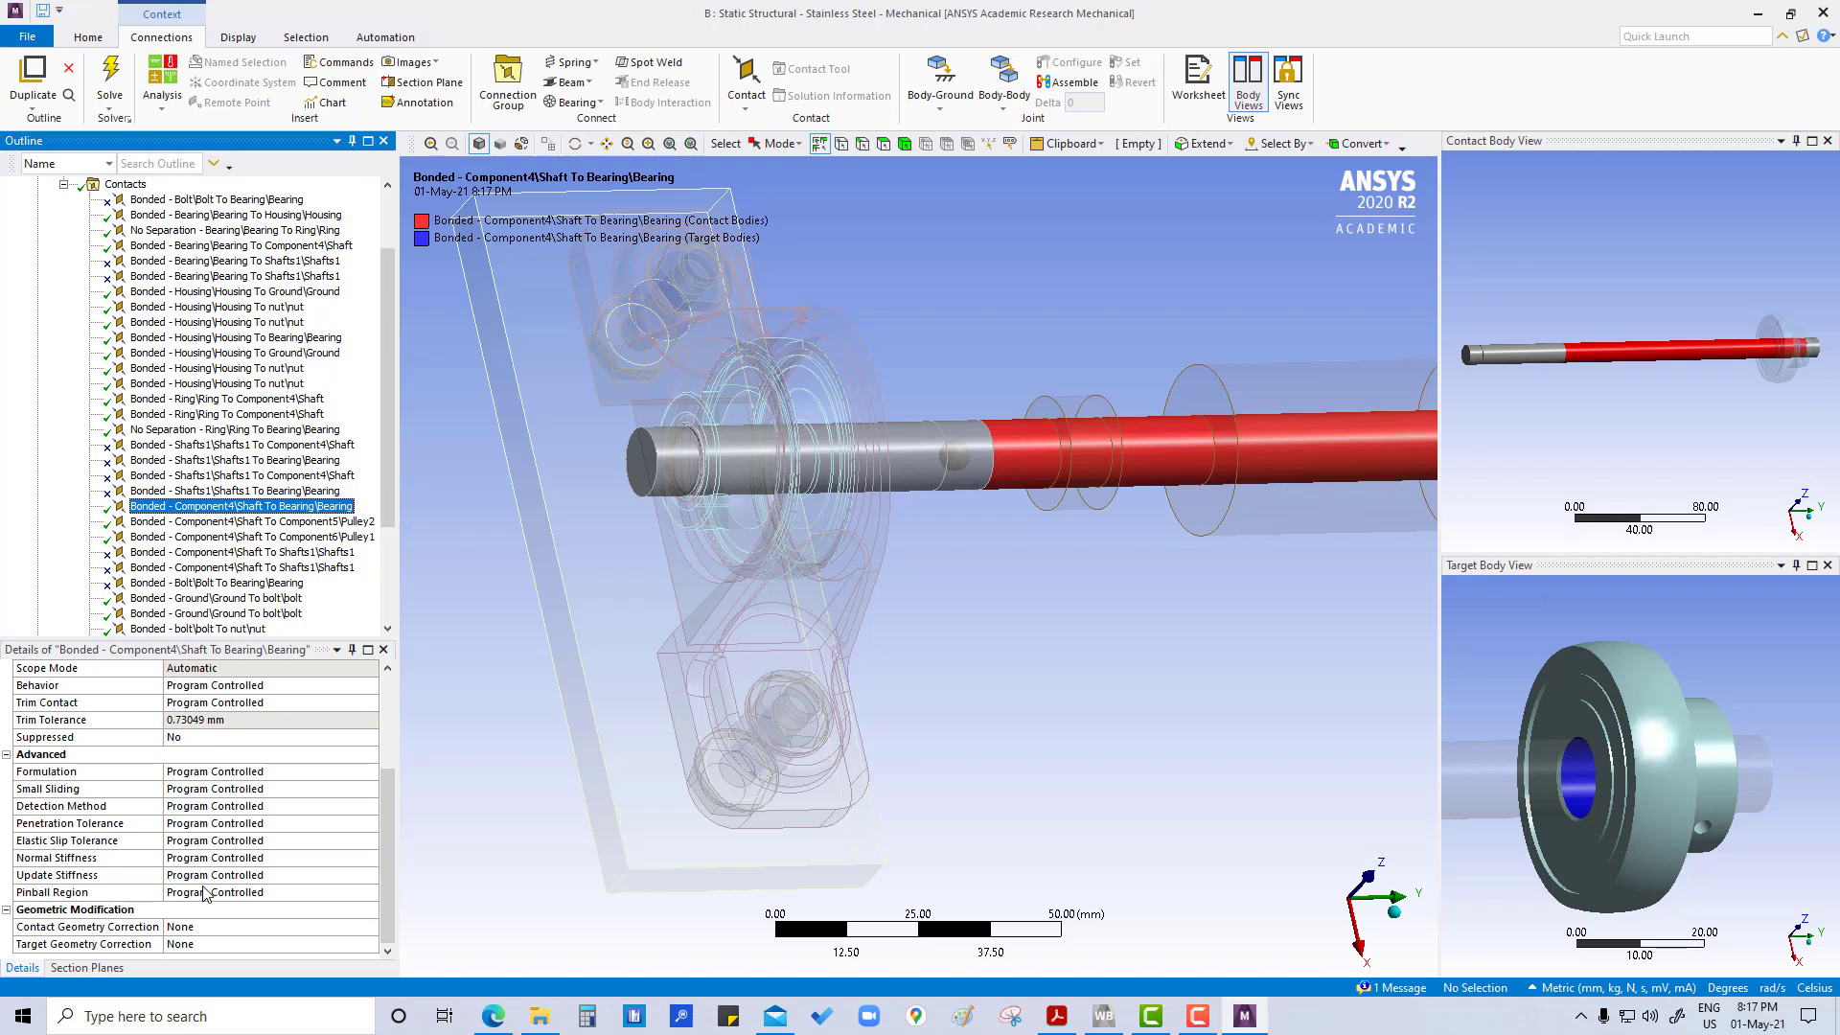
pyautogui.scroll(3, 203, 894)
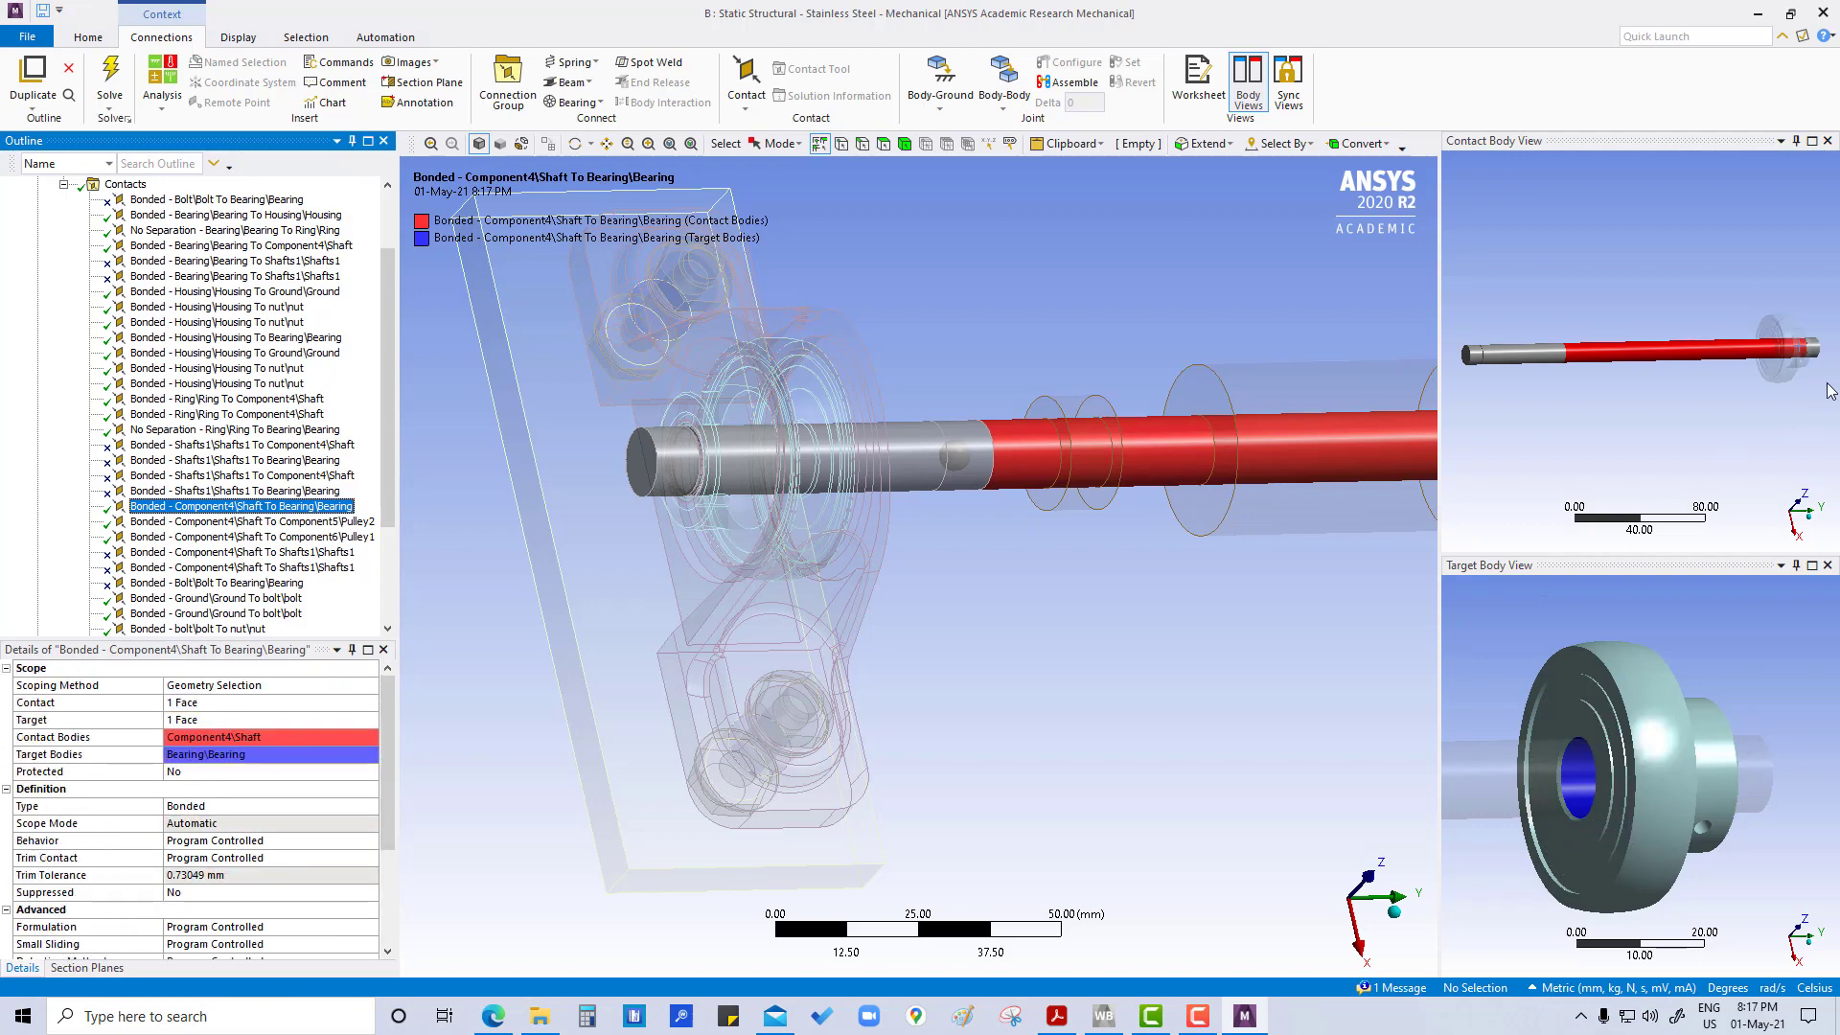
pyautogui.scroll(3, 1775, 343)
pyautogui.scroll(-1, 1767, 359)
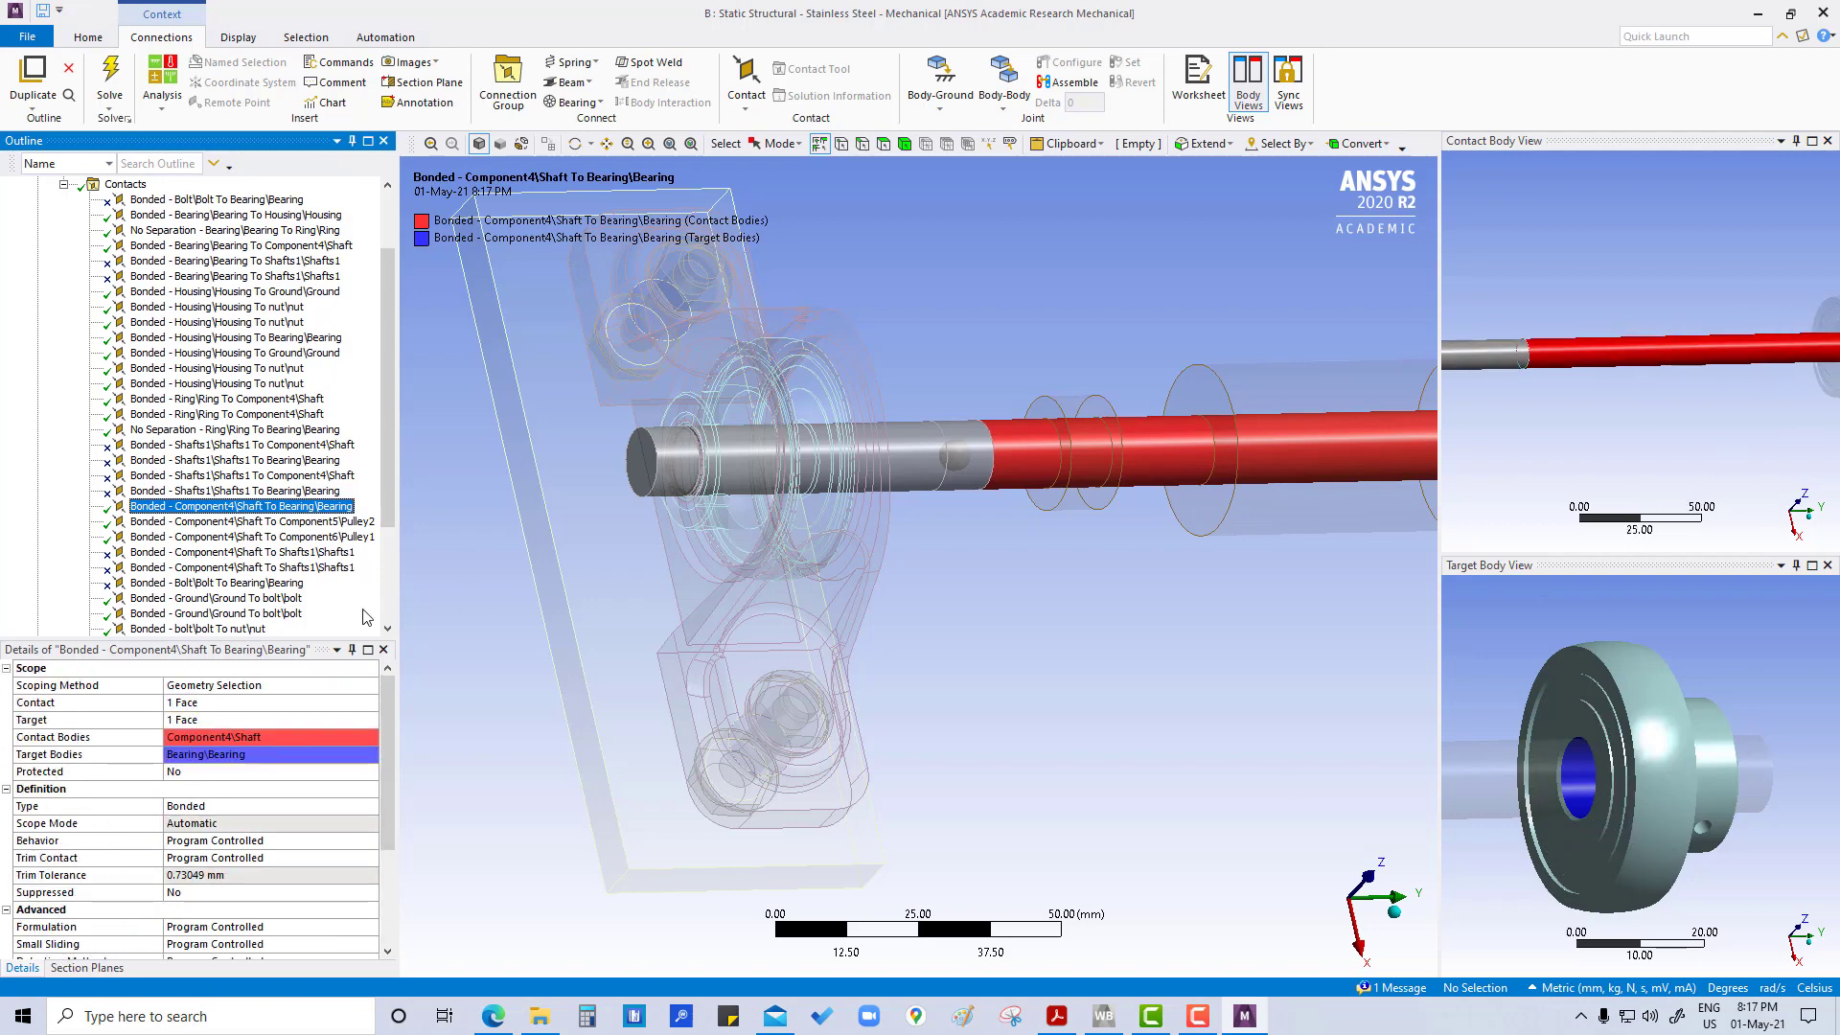
pyautogui.click(250, 523)
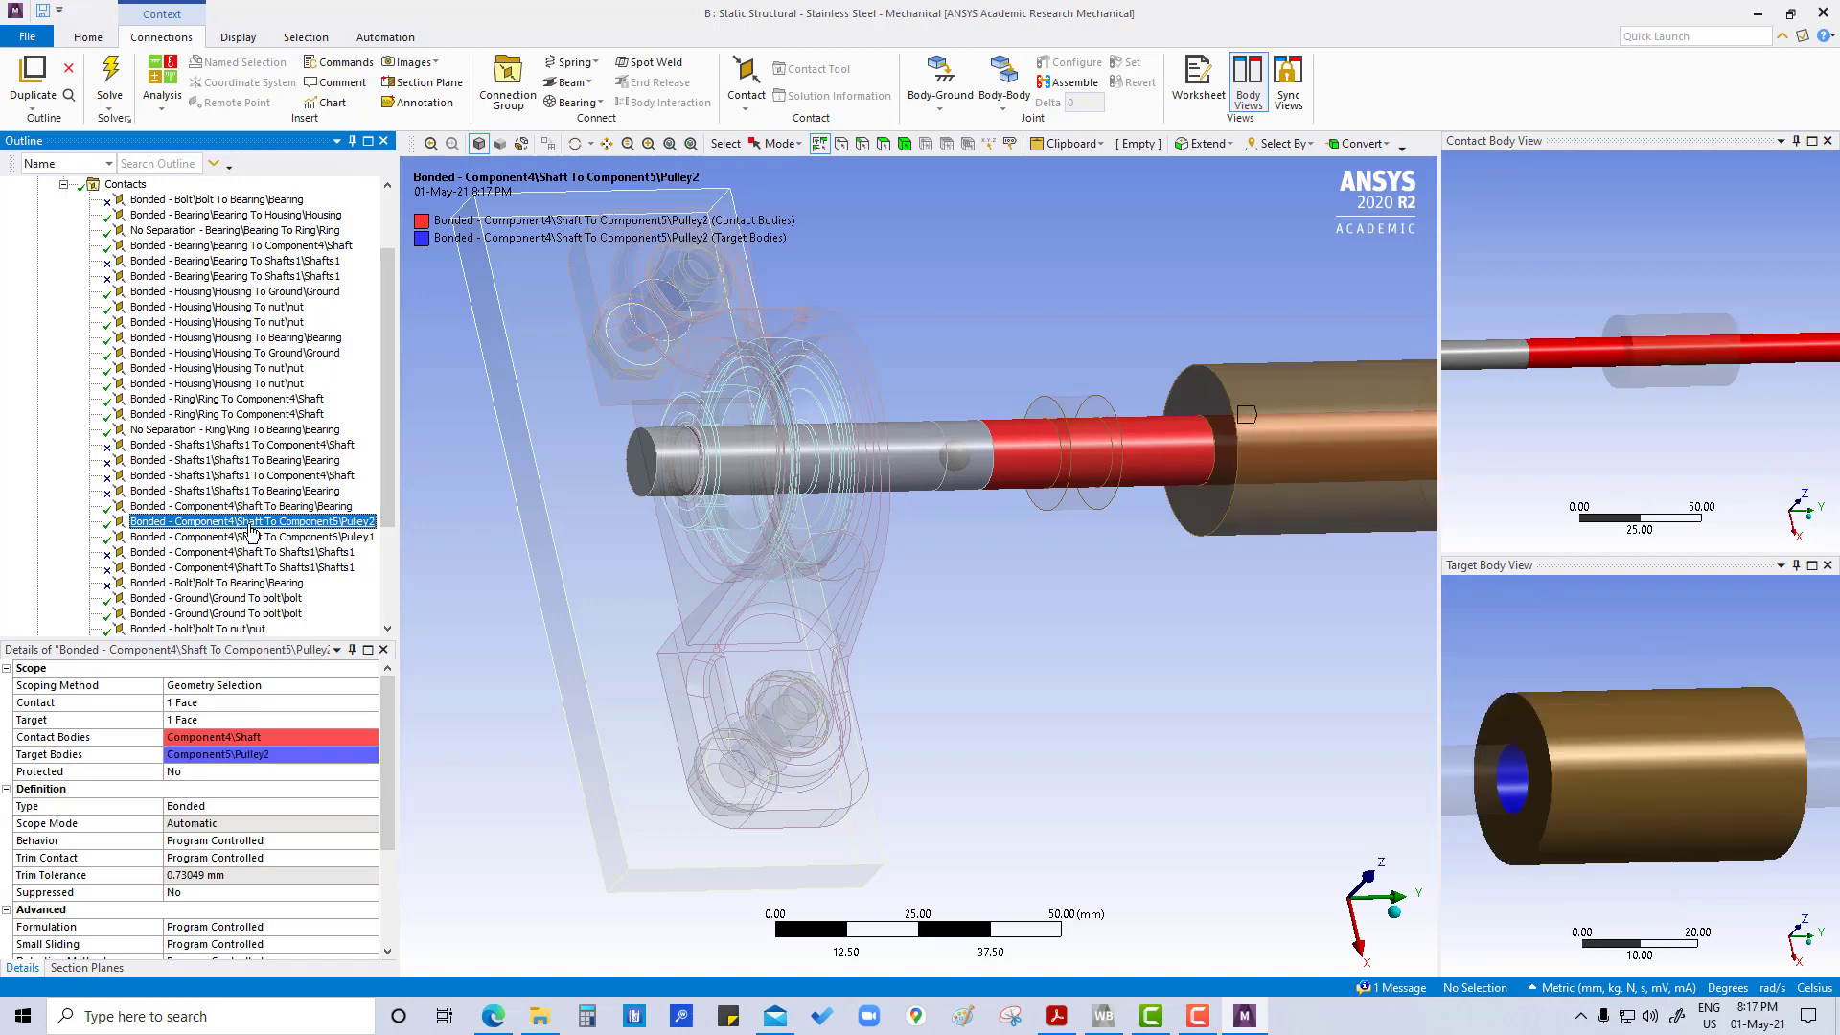
pyautogui.click(240, 539)
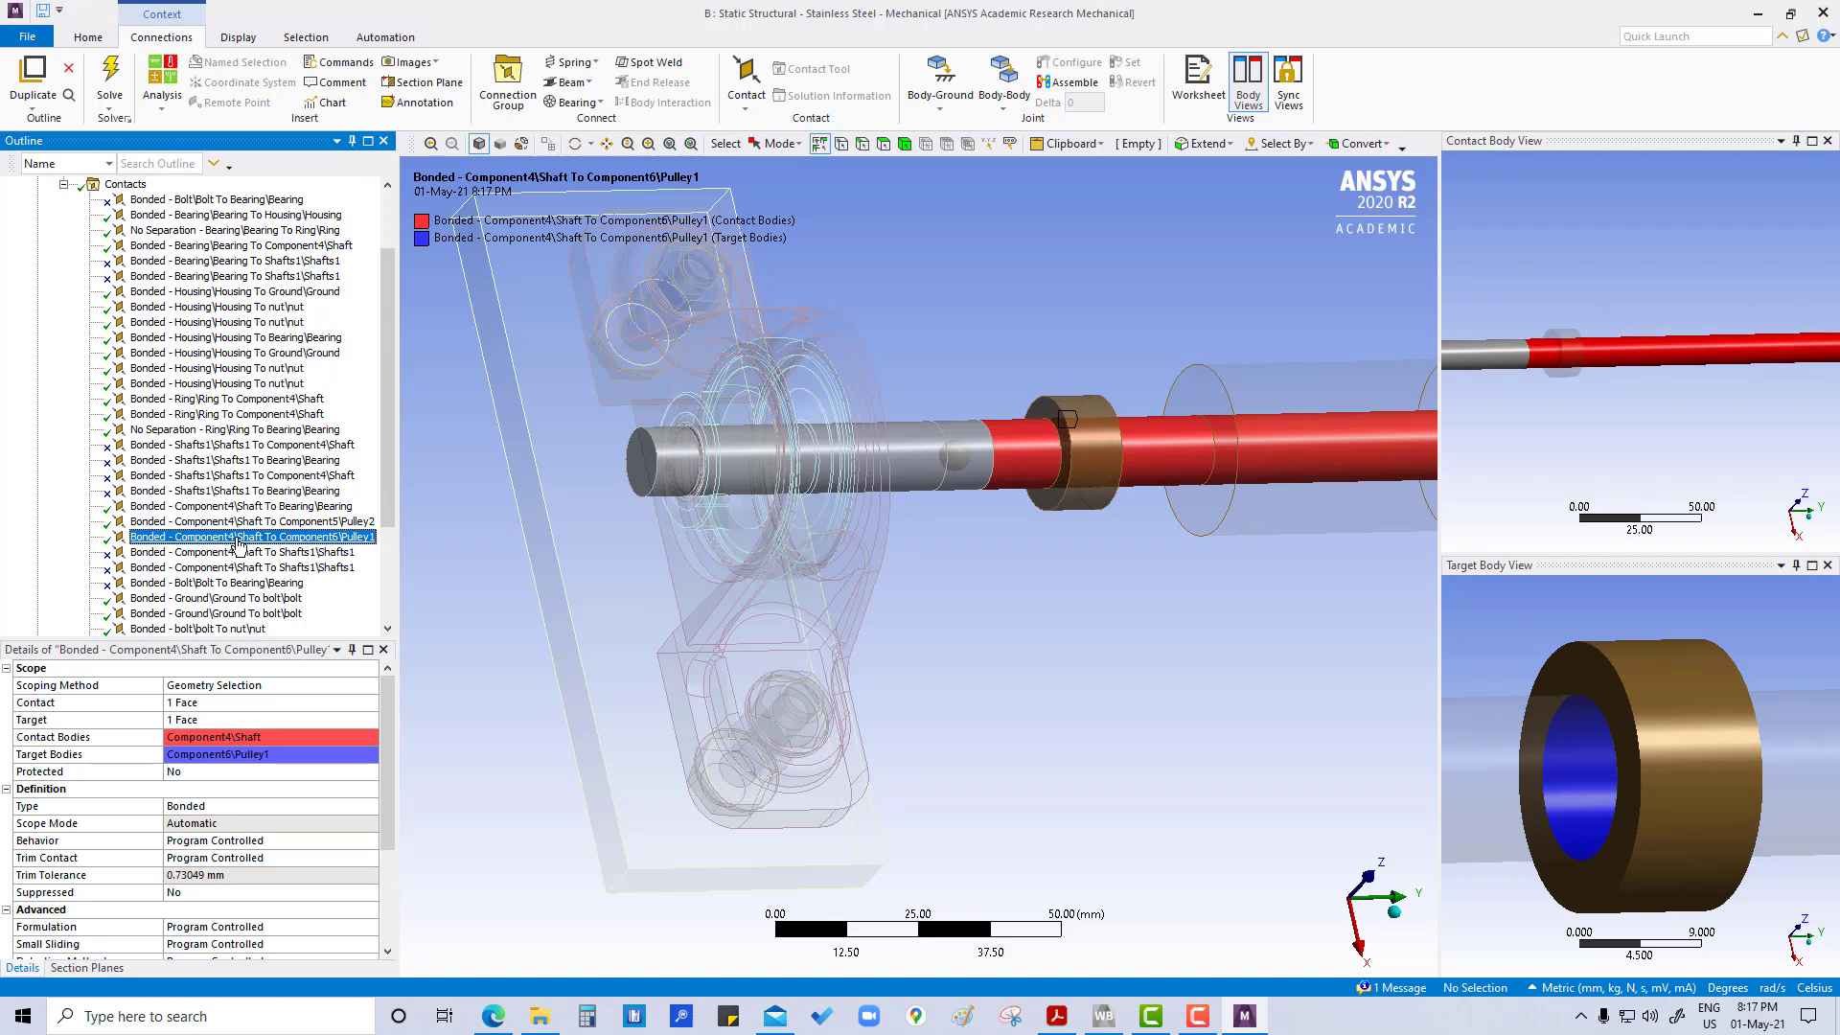
# Examine the plate and bolt-head faces scoped in the first two bonded Ground To bolt contacts.
pyautogui.click(175, 600)
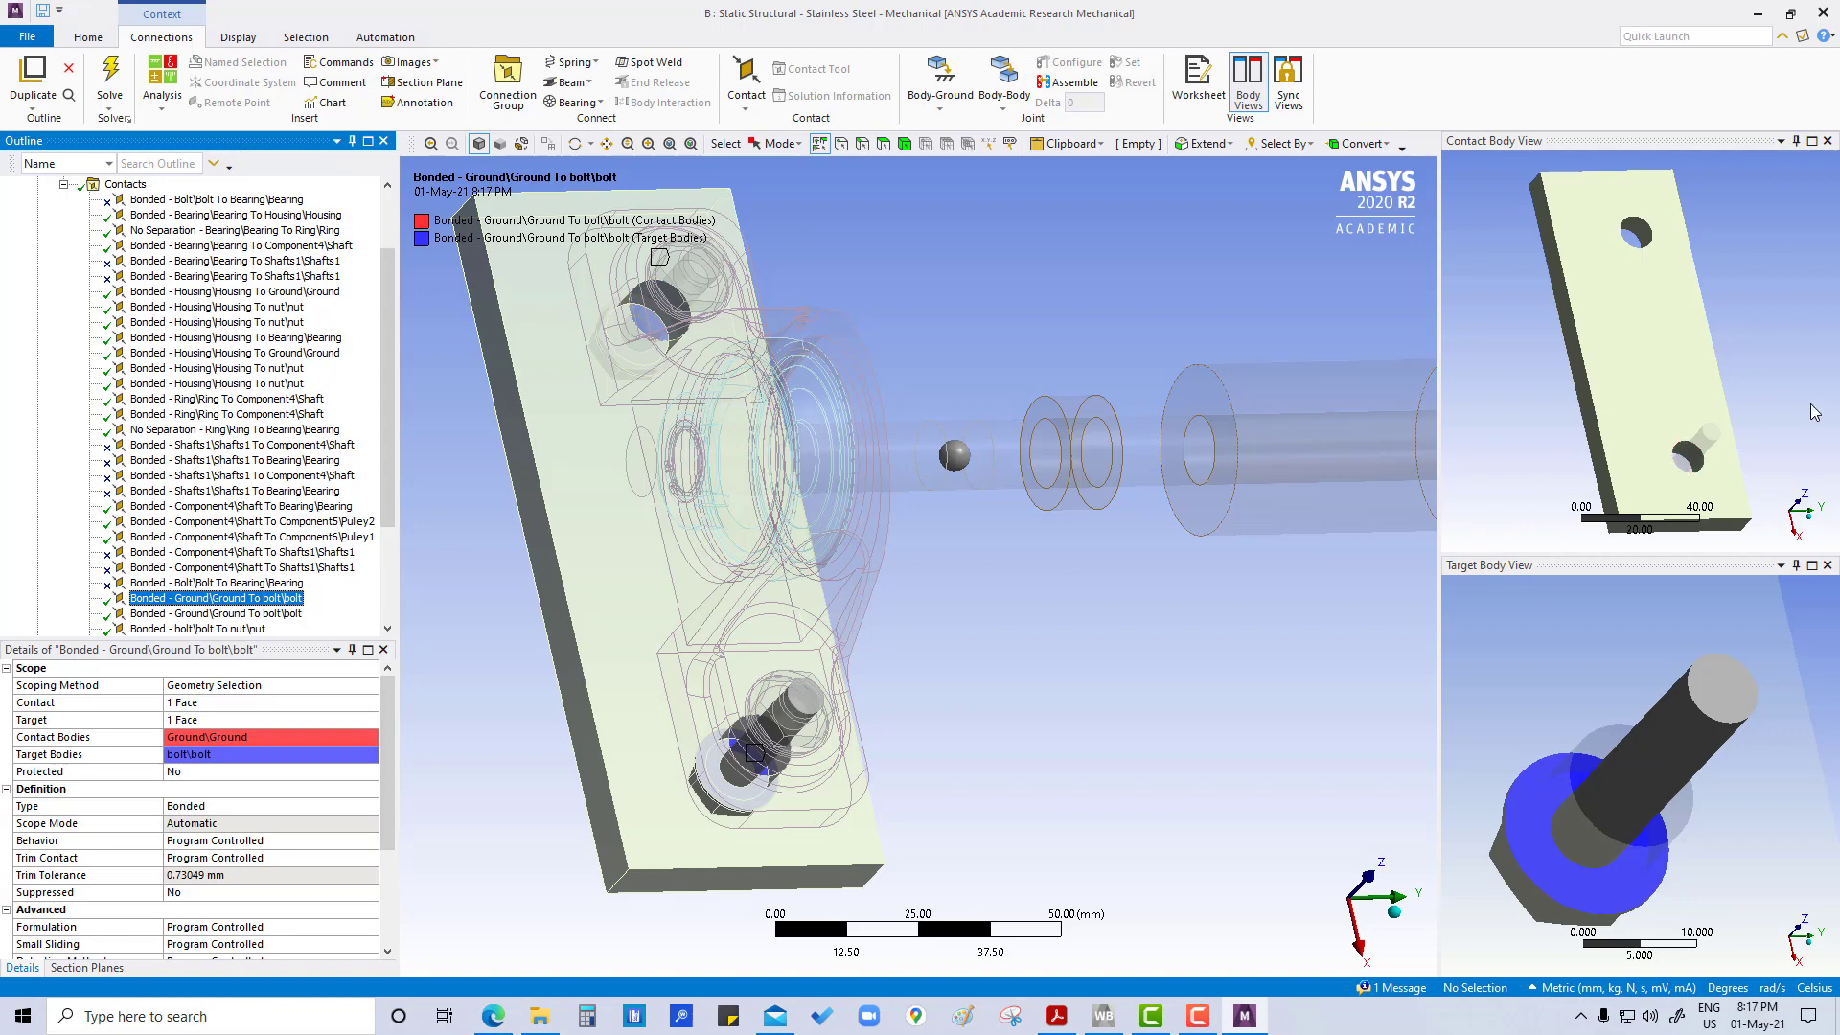
pyautogui.moveTo(1802, 412); pyautogui.dragTo(1648, 424, button='middle')
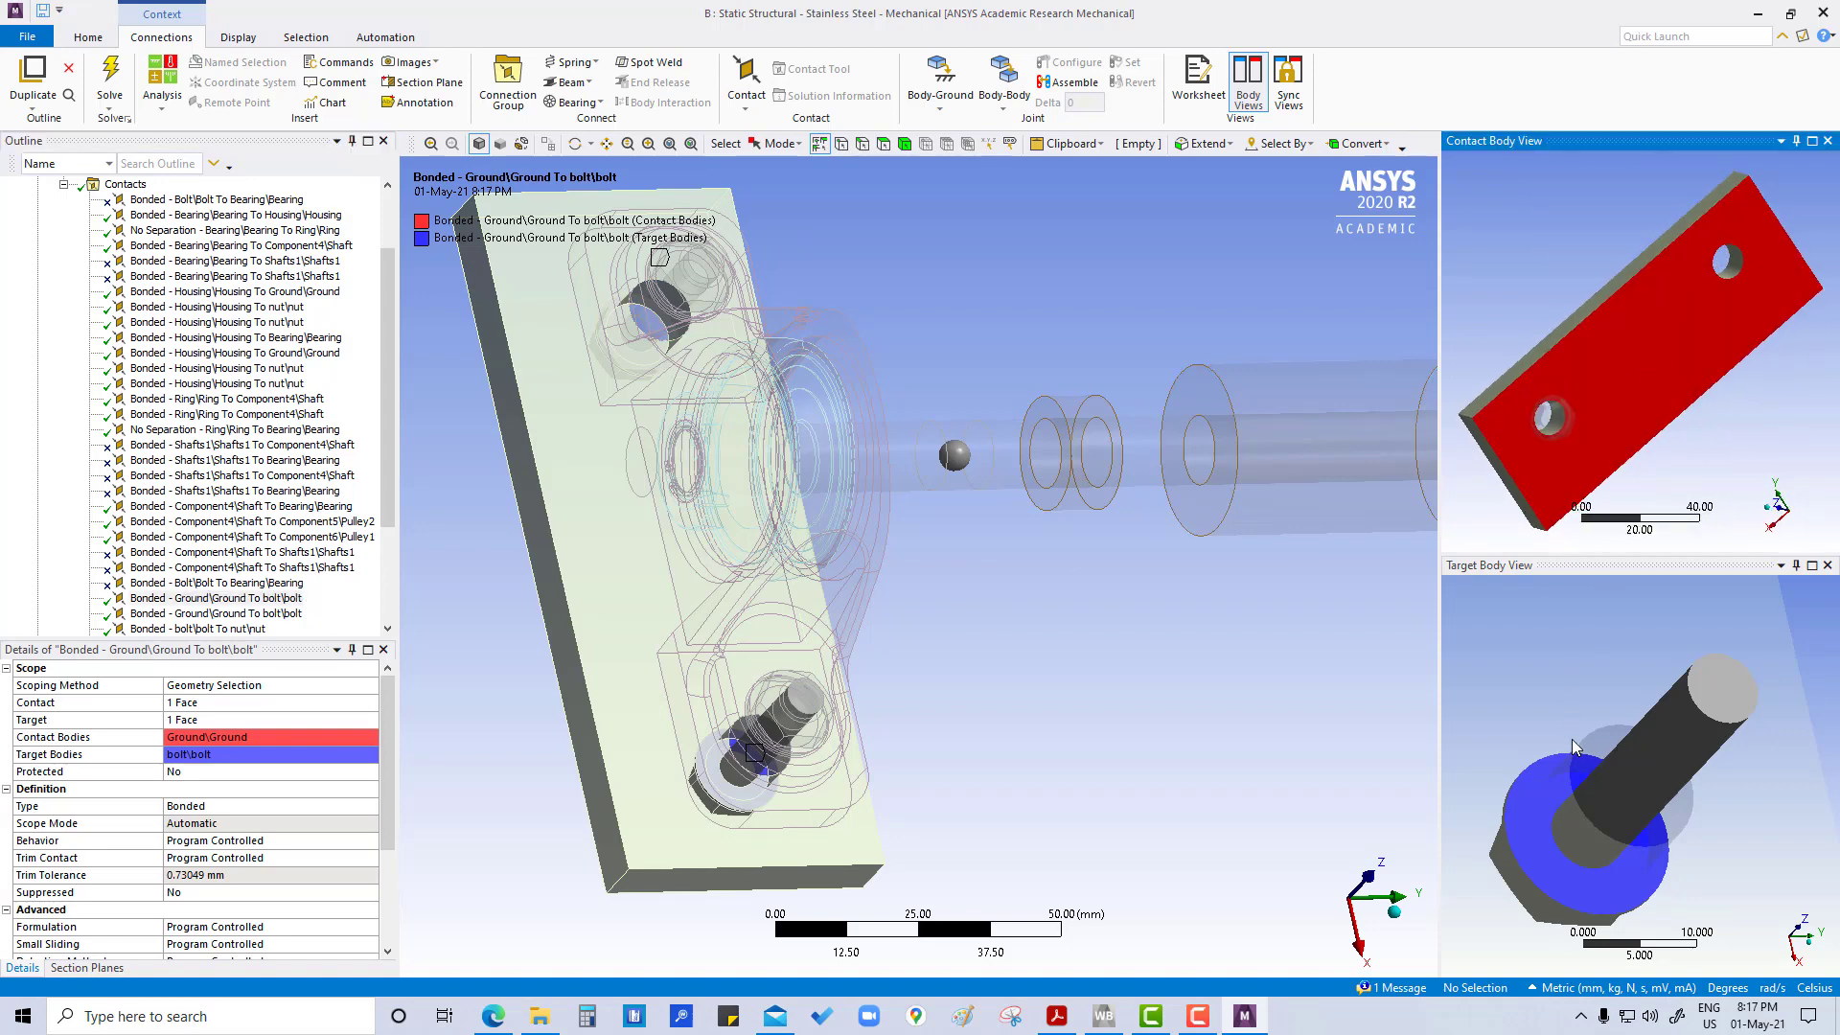
pyautogui.moveTo(1572, 743); pyautogui.dragTo(1635, 747, button='middle')
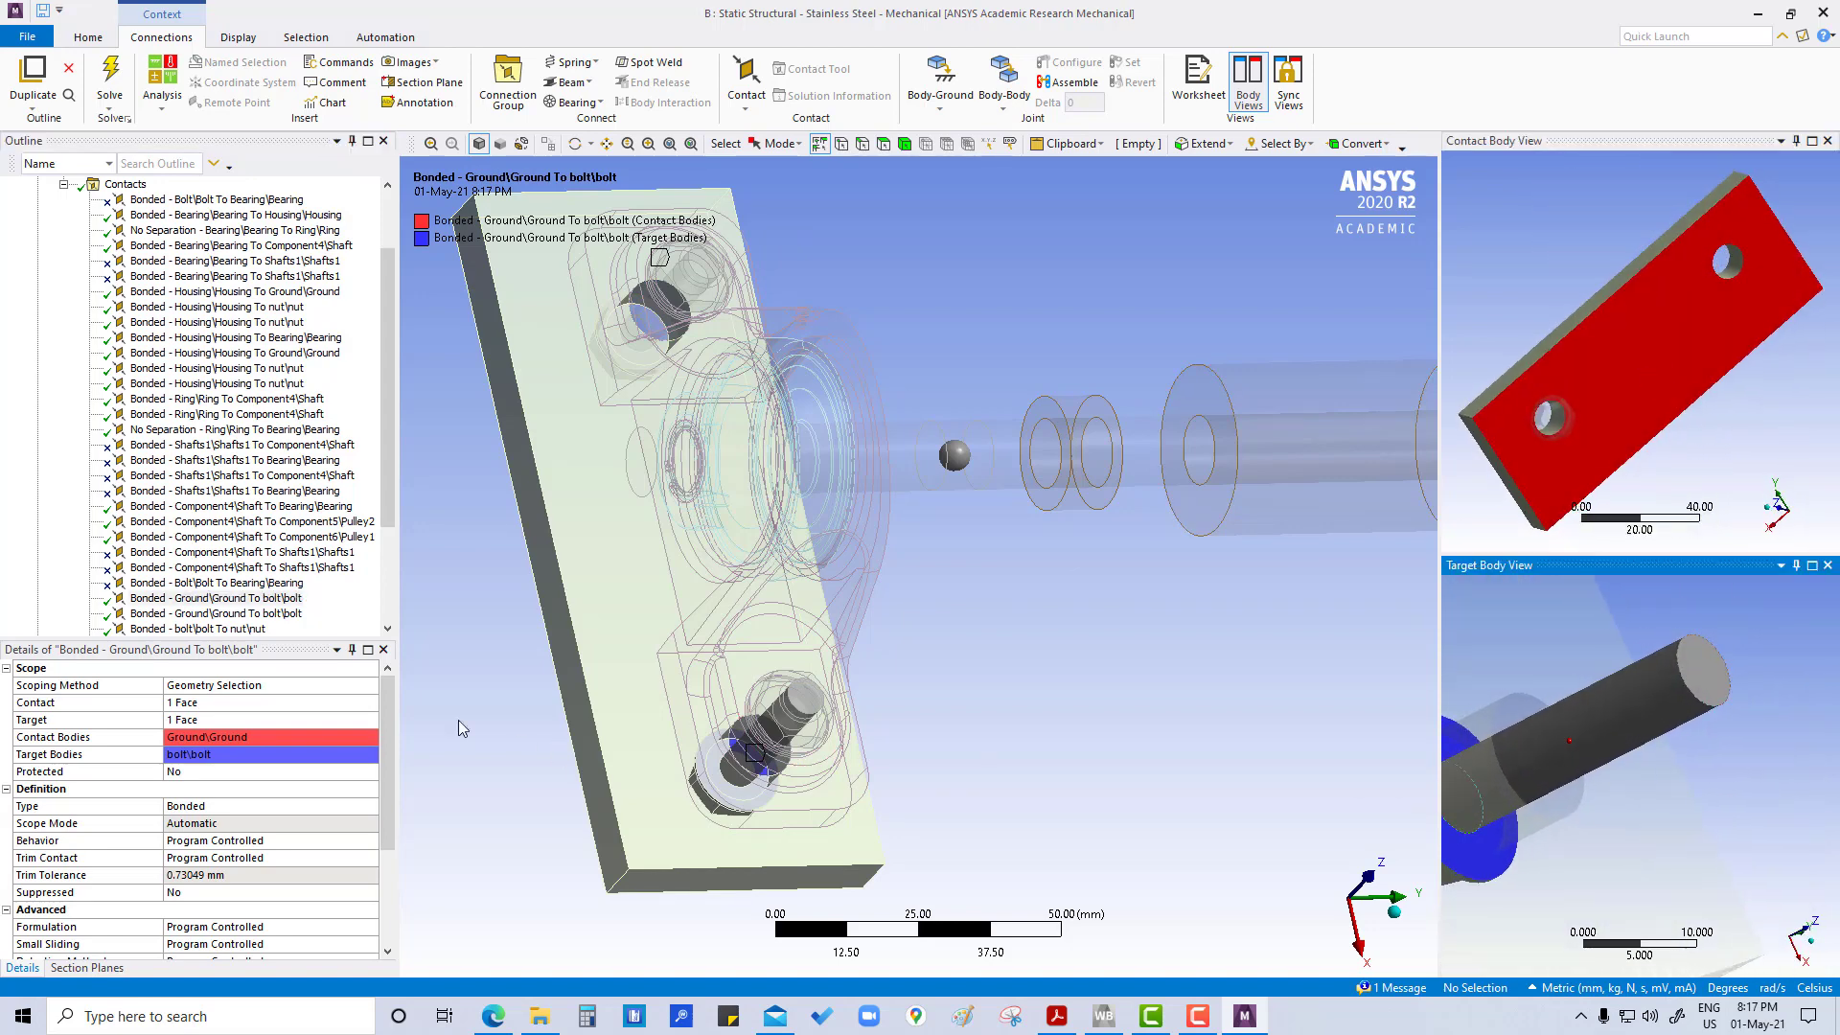
pyautogui.click(196, 617)
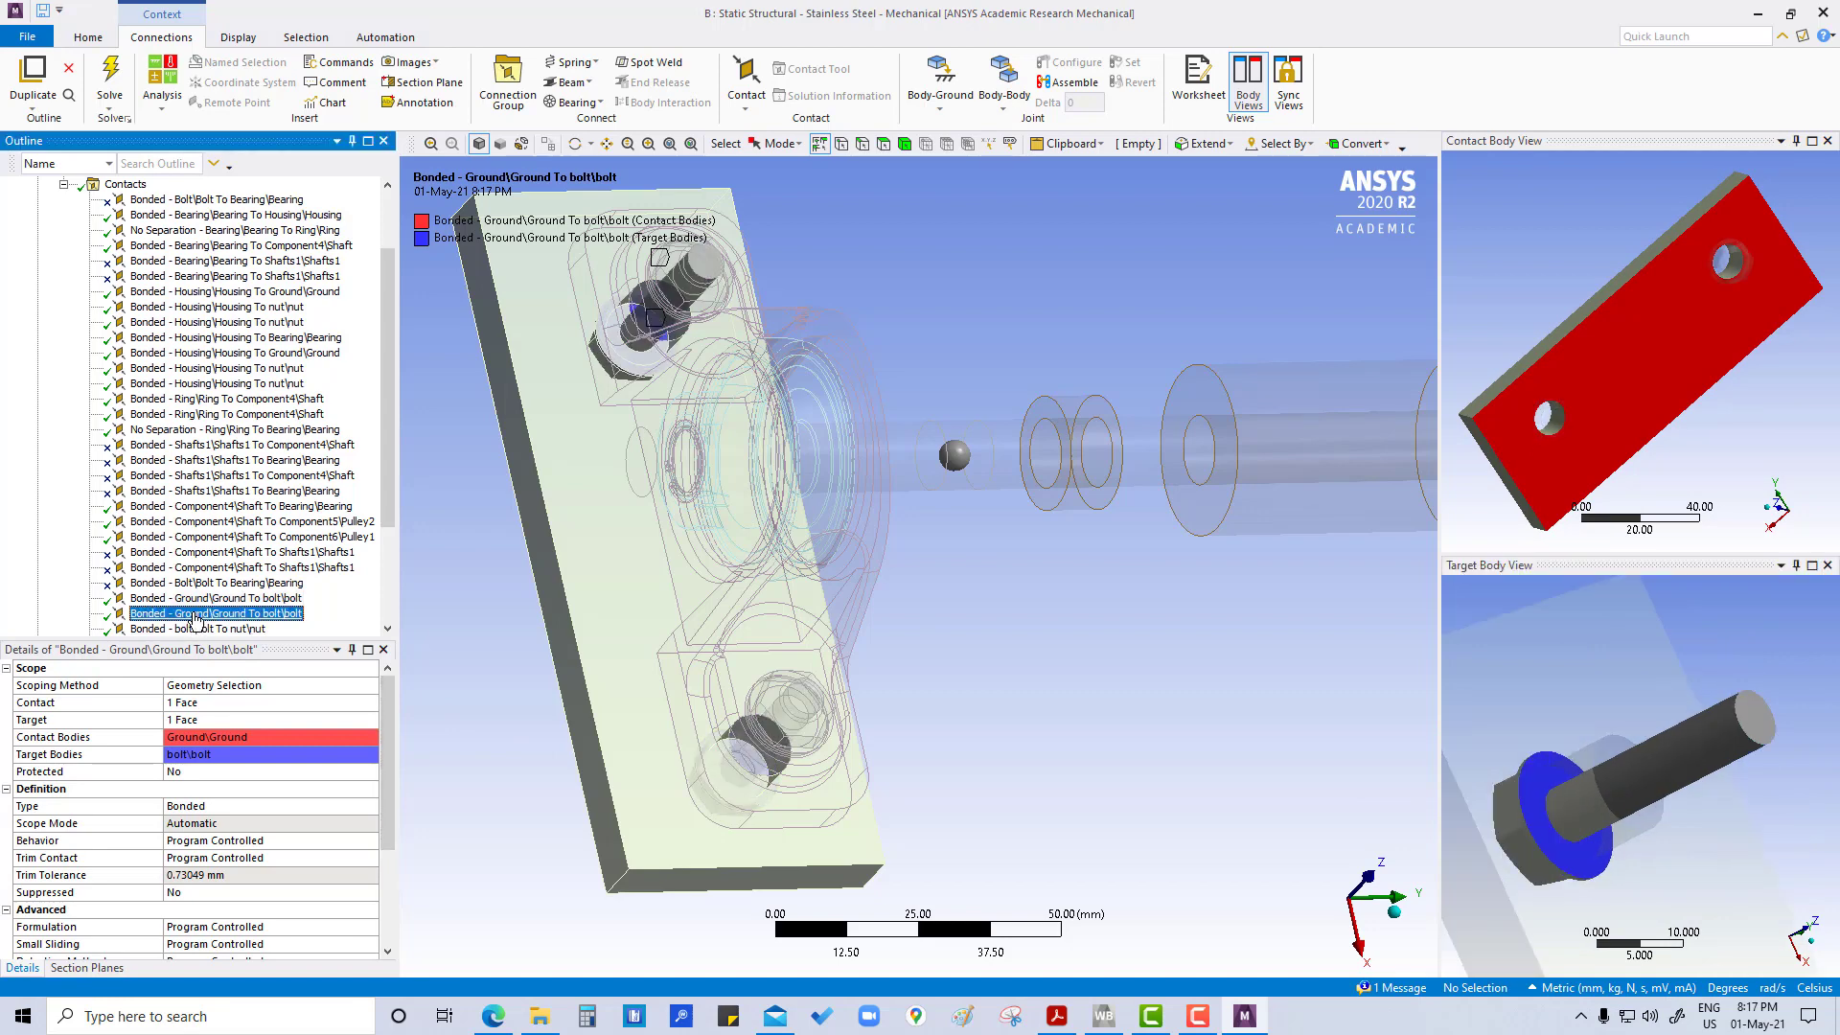
# Check the scoped faces of the bolt-nut contacts and the remaining Ground To bolt contacts at the end of the contact list.
pyautogui.scroll(-1, 196, 613)
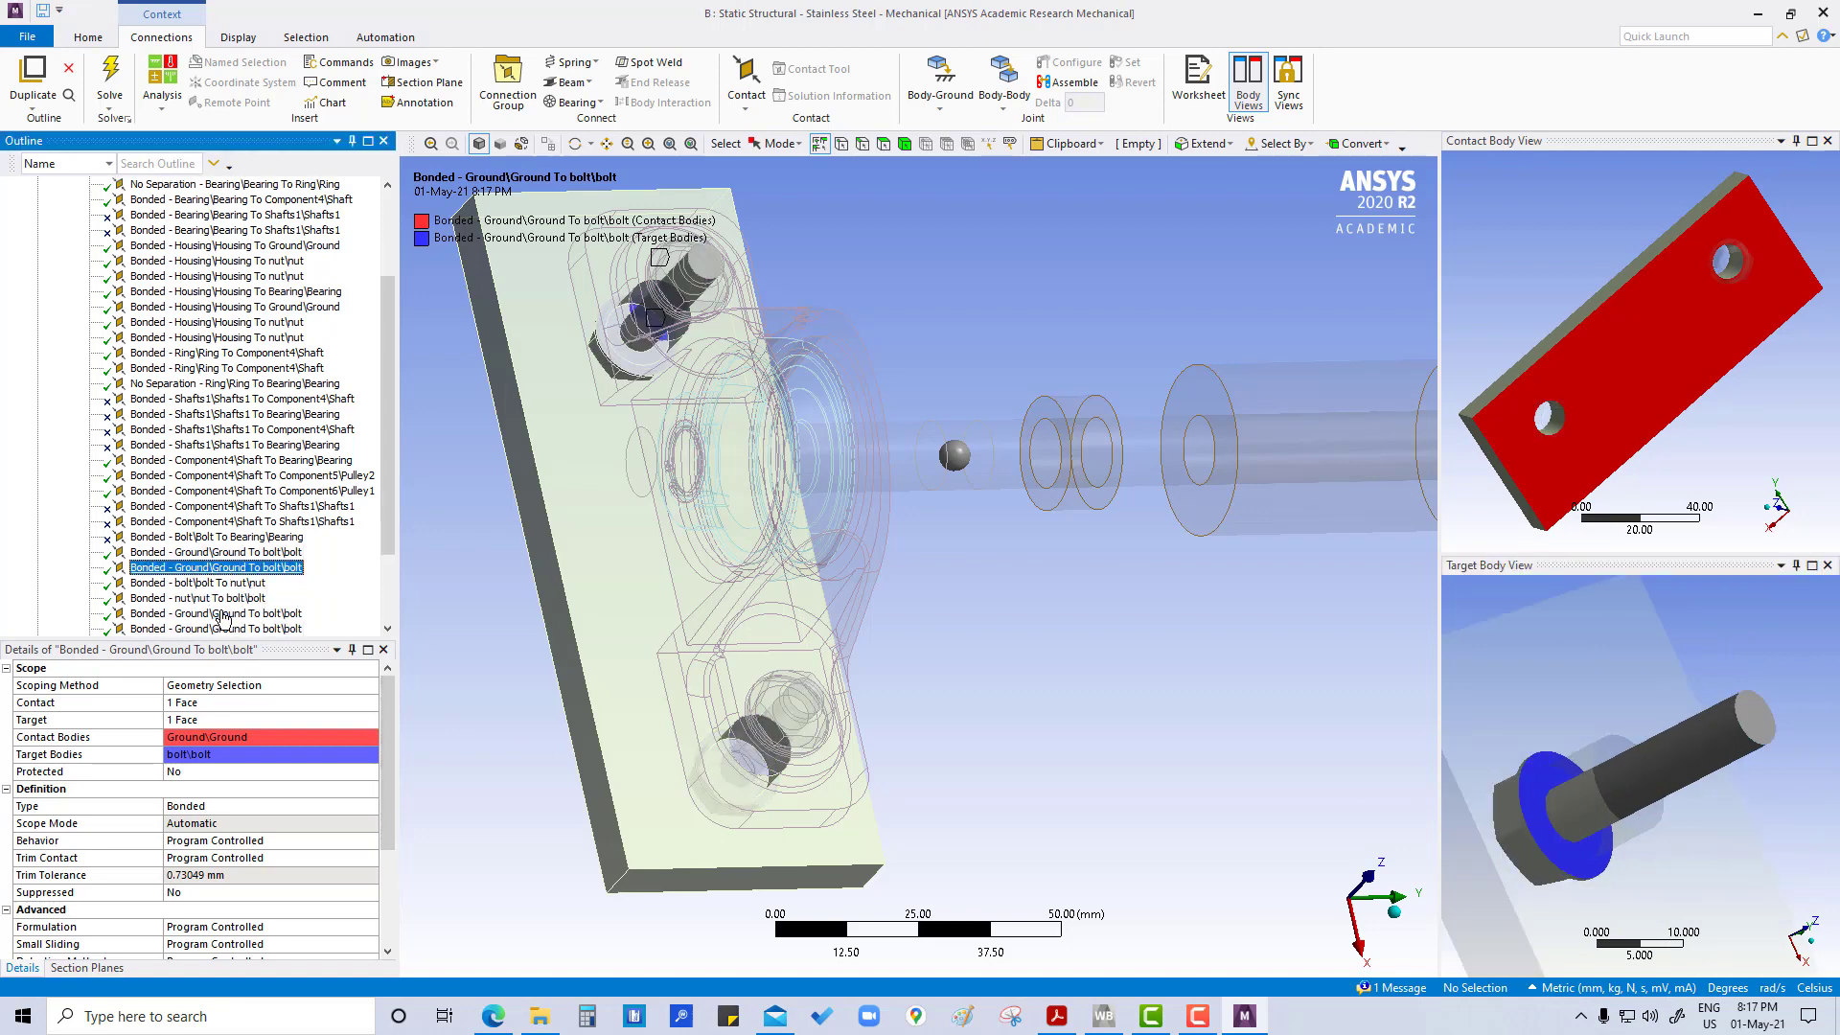
pyautogui.click(201, 583)
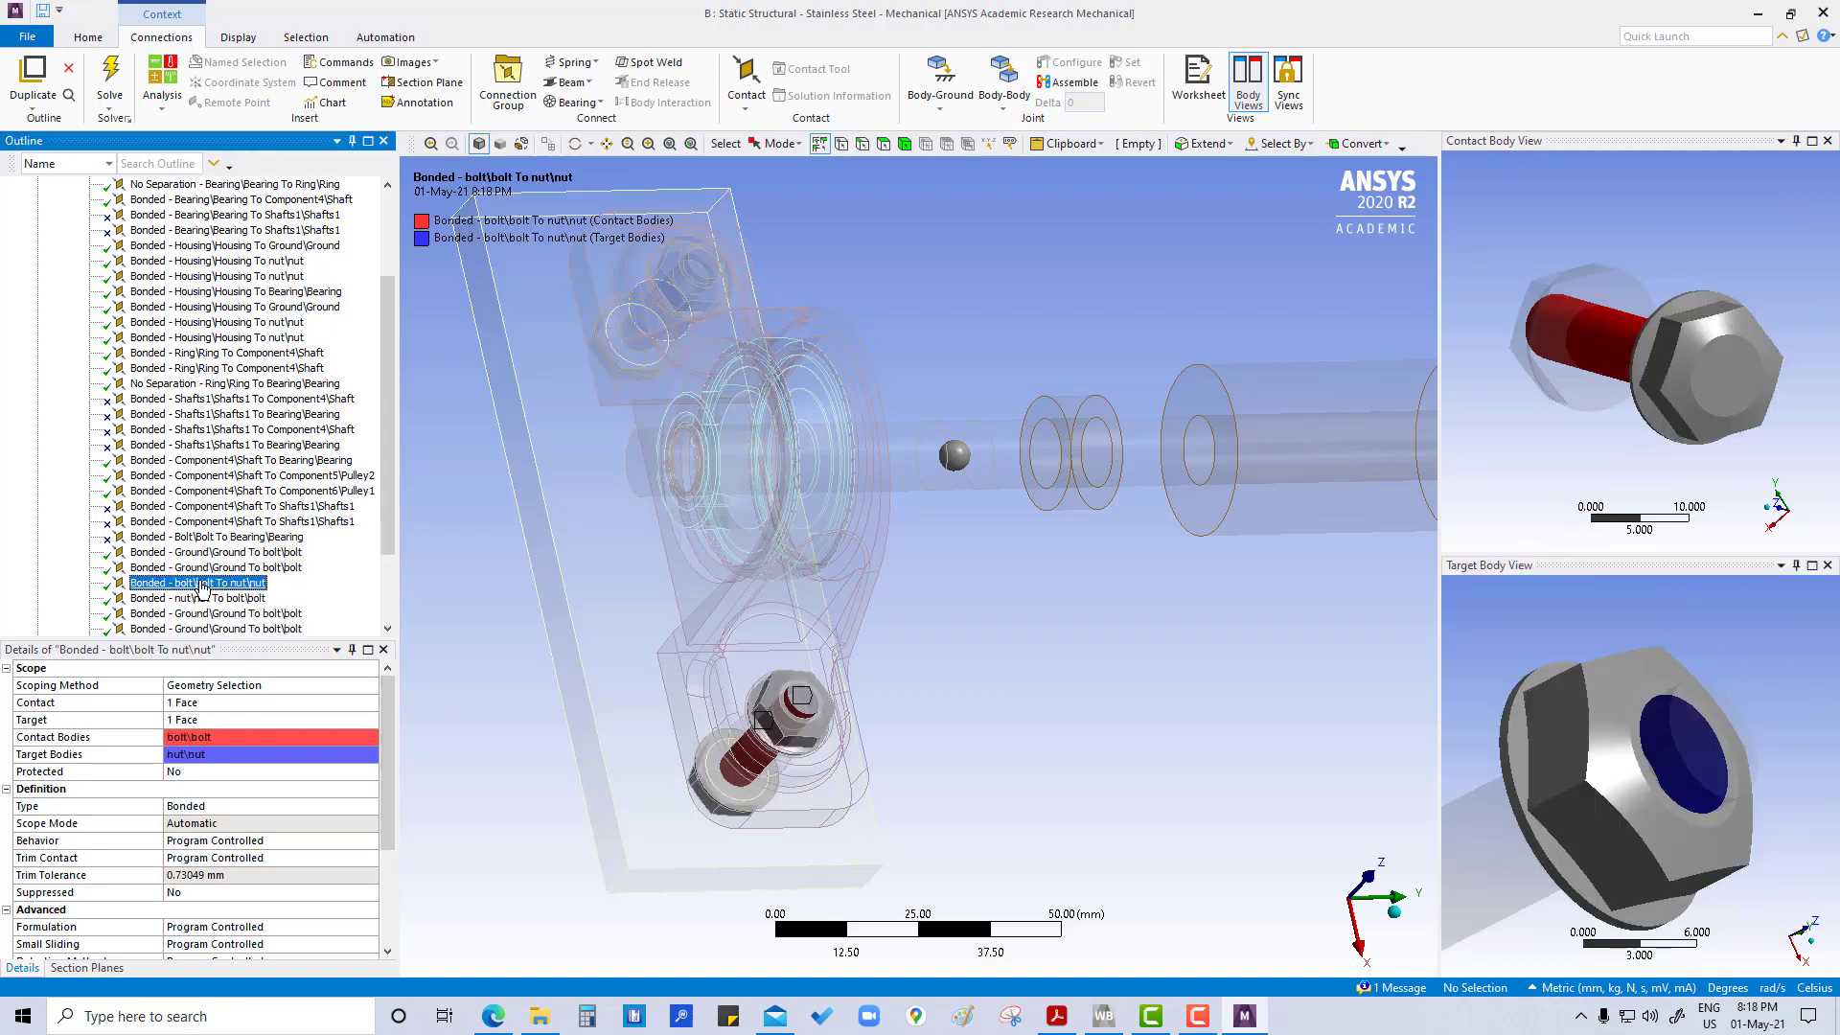
pyautogui.click(199, 600)
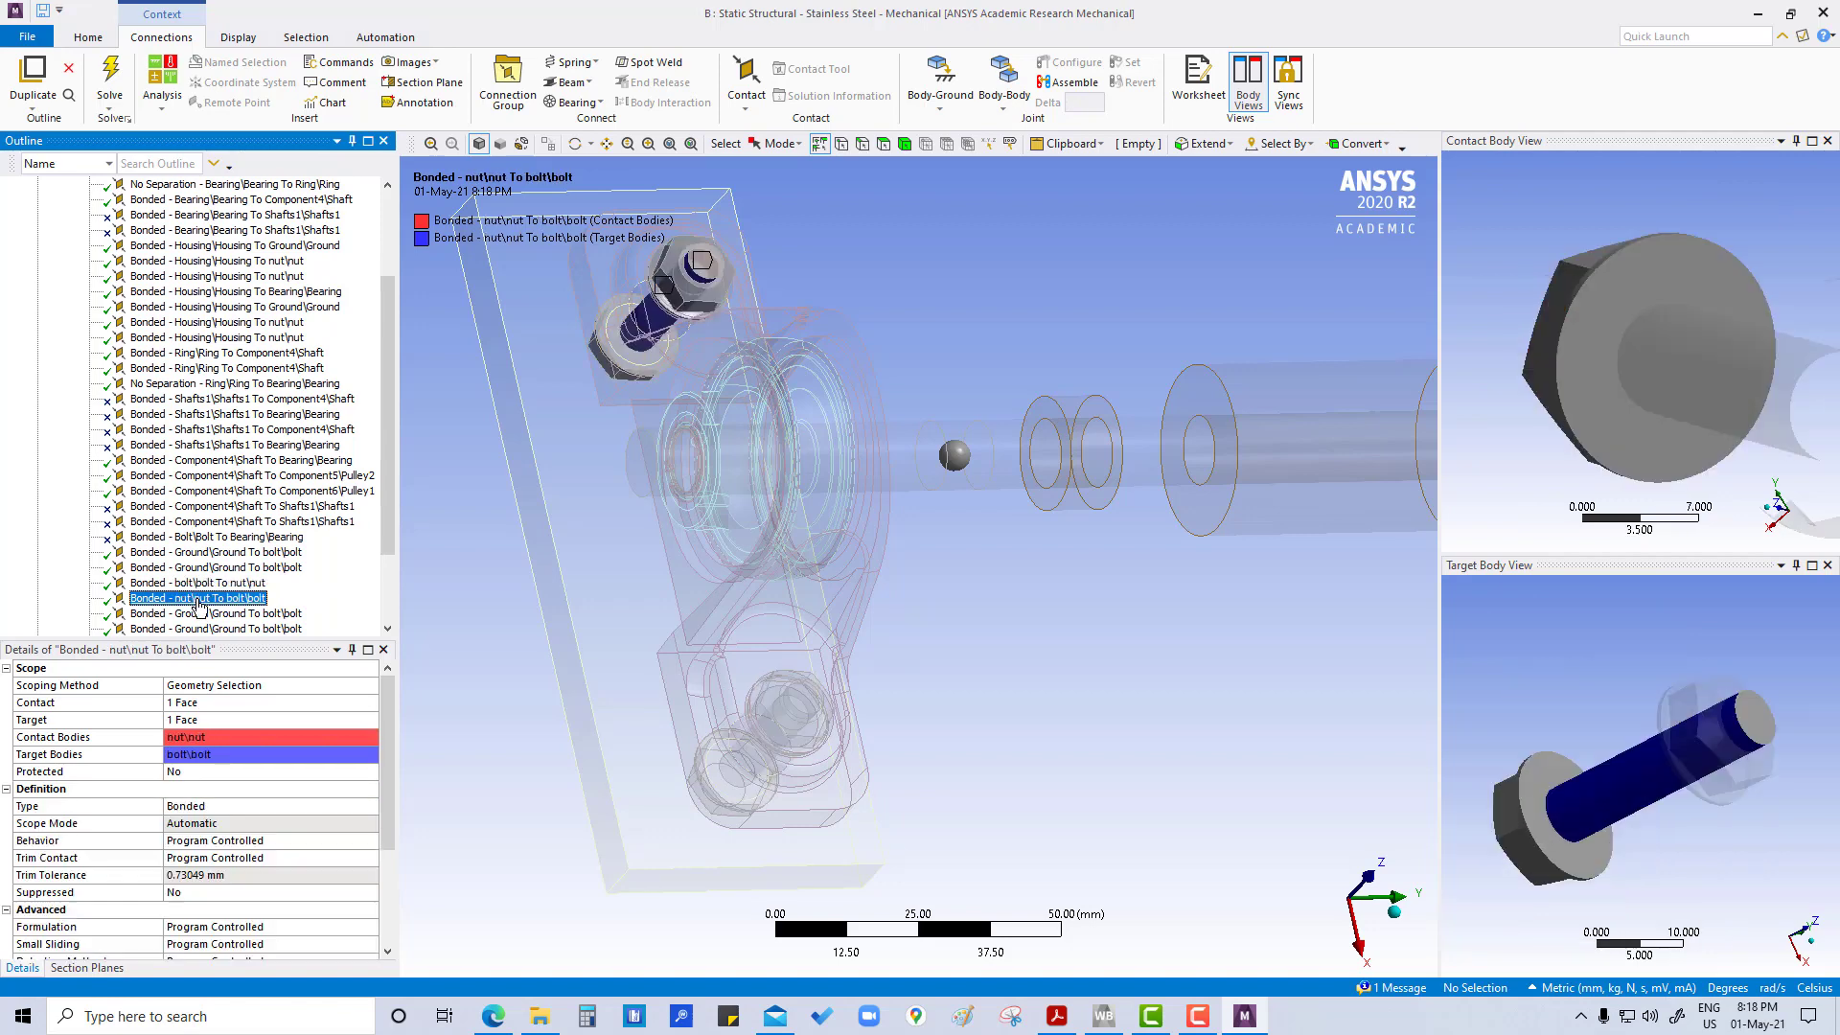
pyautogui.scroll(-2, 198, 604)
pyautogui.click(218, 523)
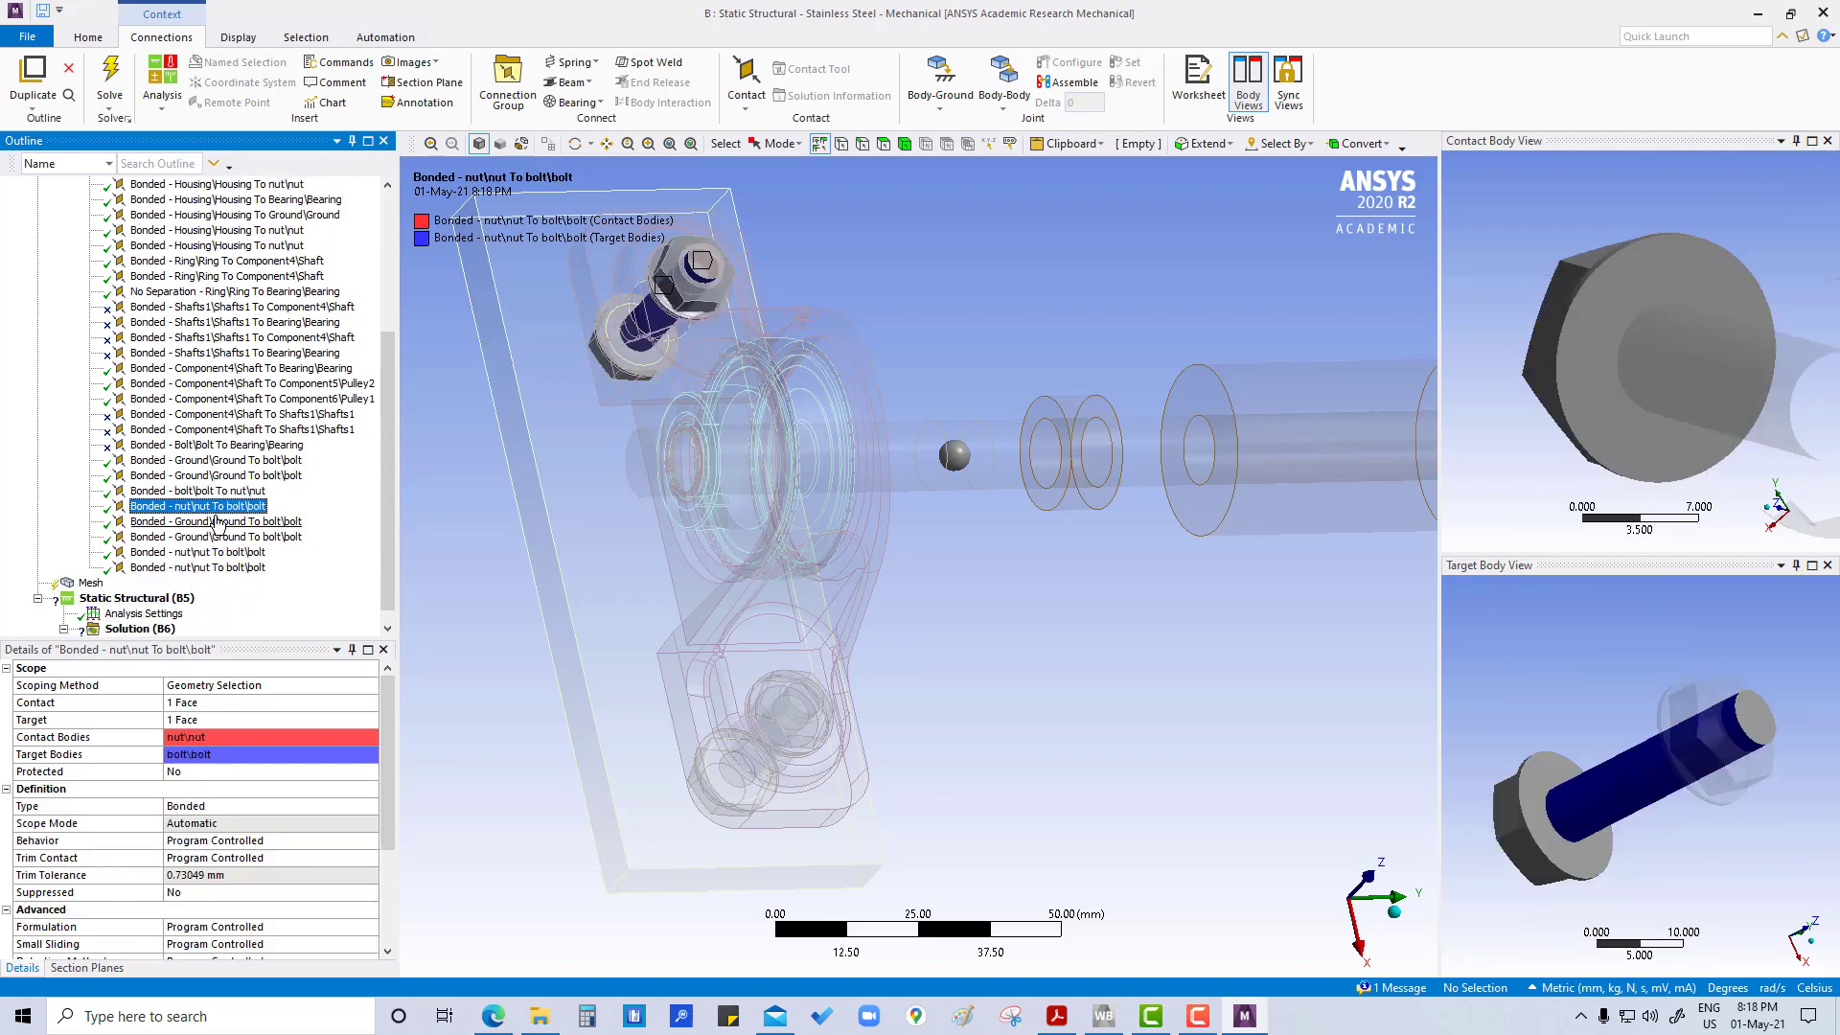
pyautogui.click(213, 538)
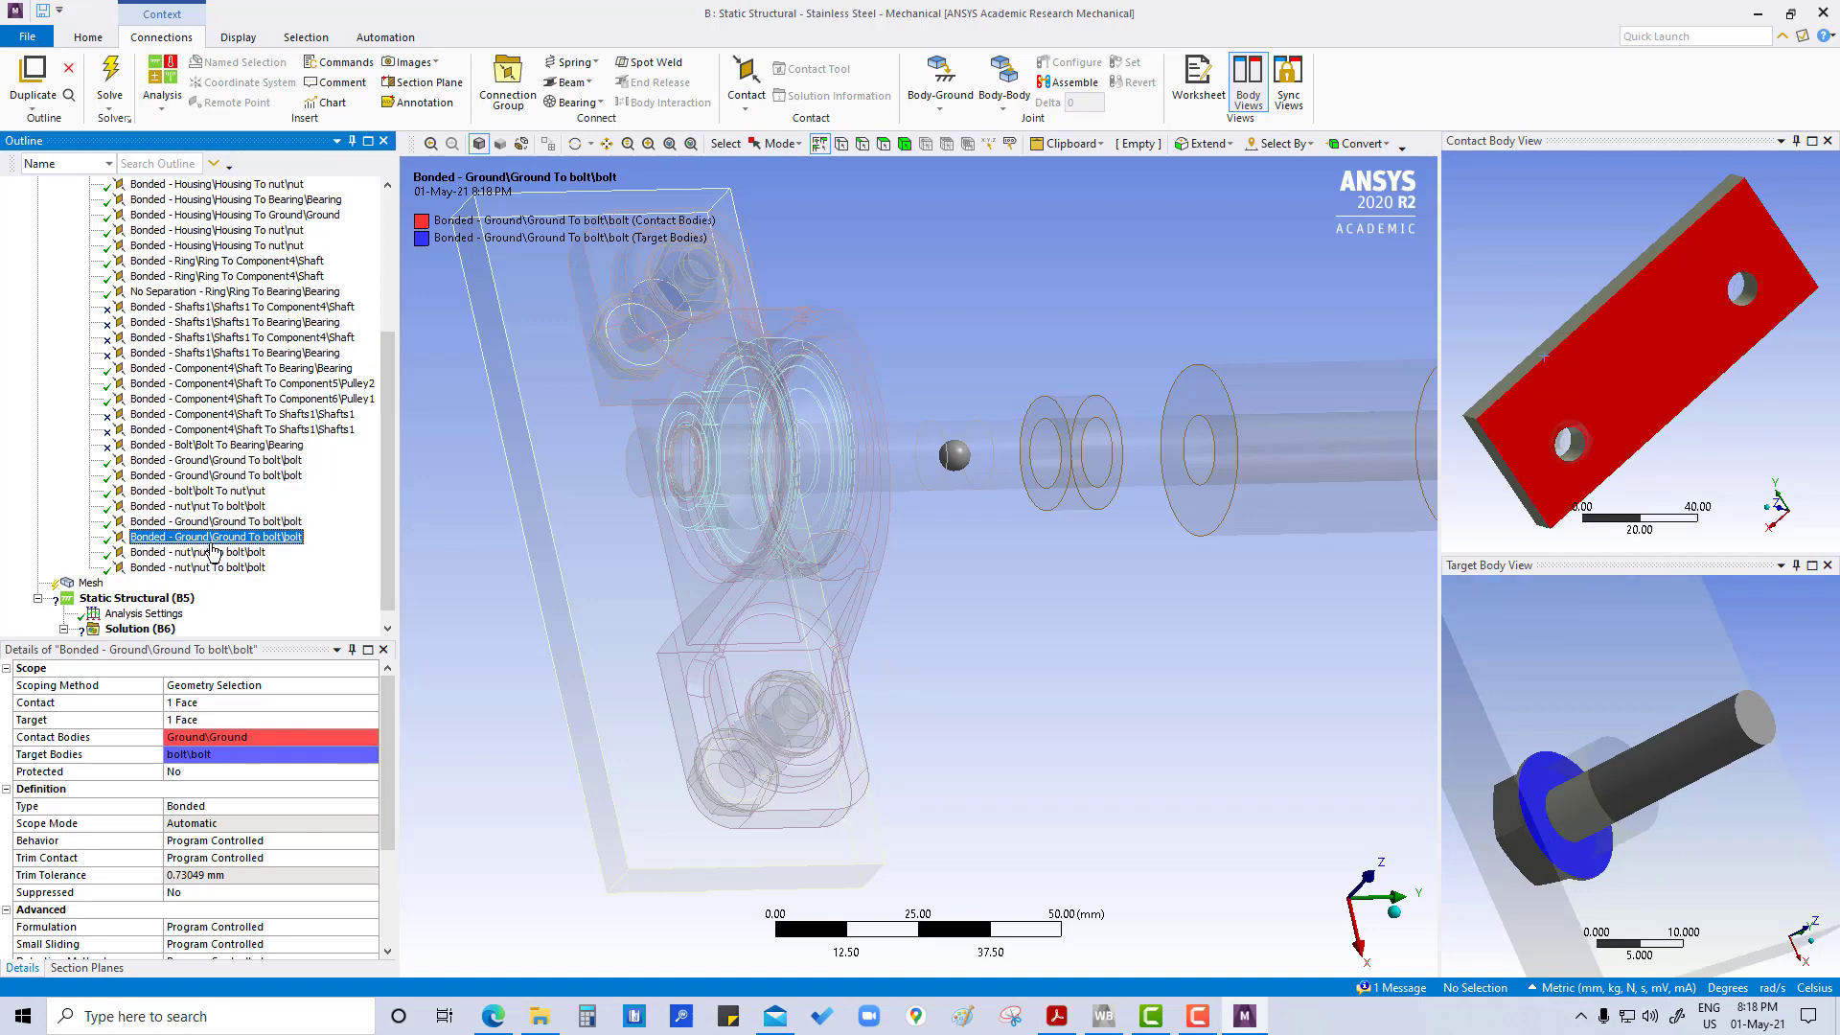
pyautogui.click(210, 553)
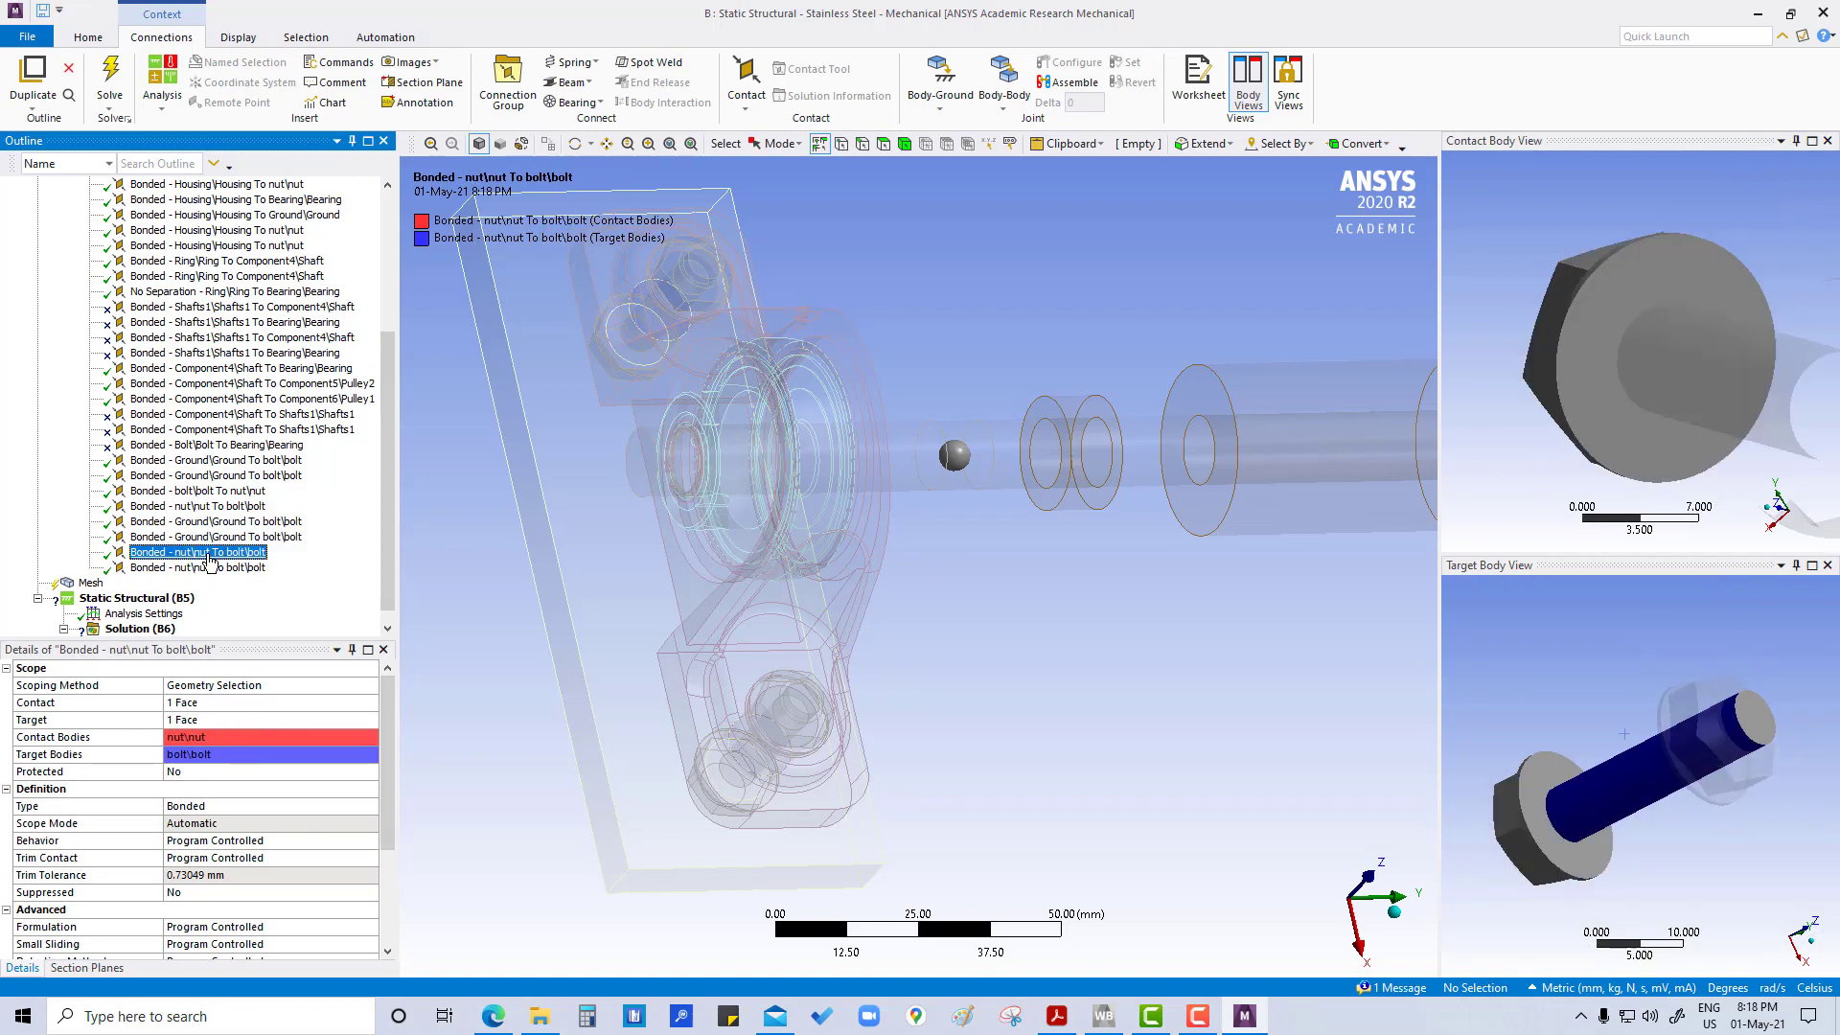
pyautogui.click(209, 570)
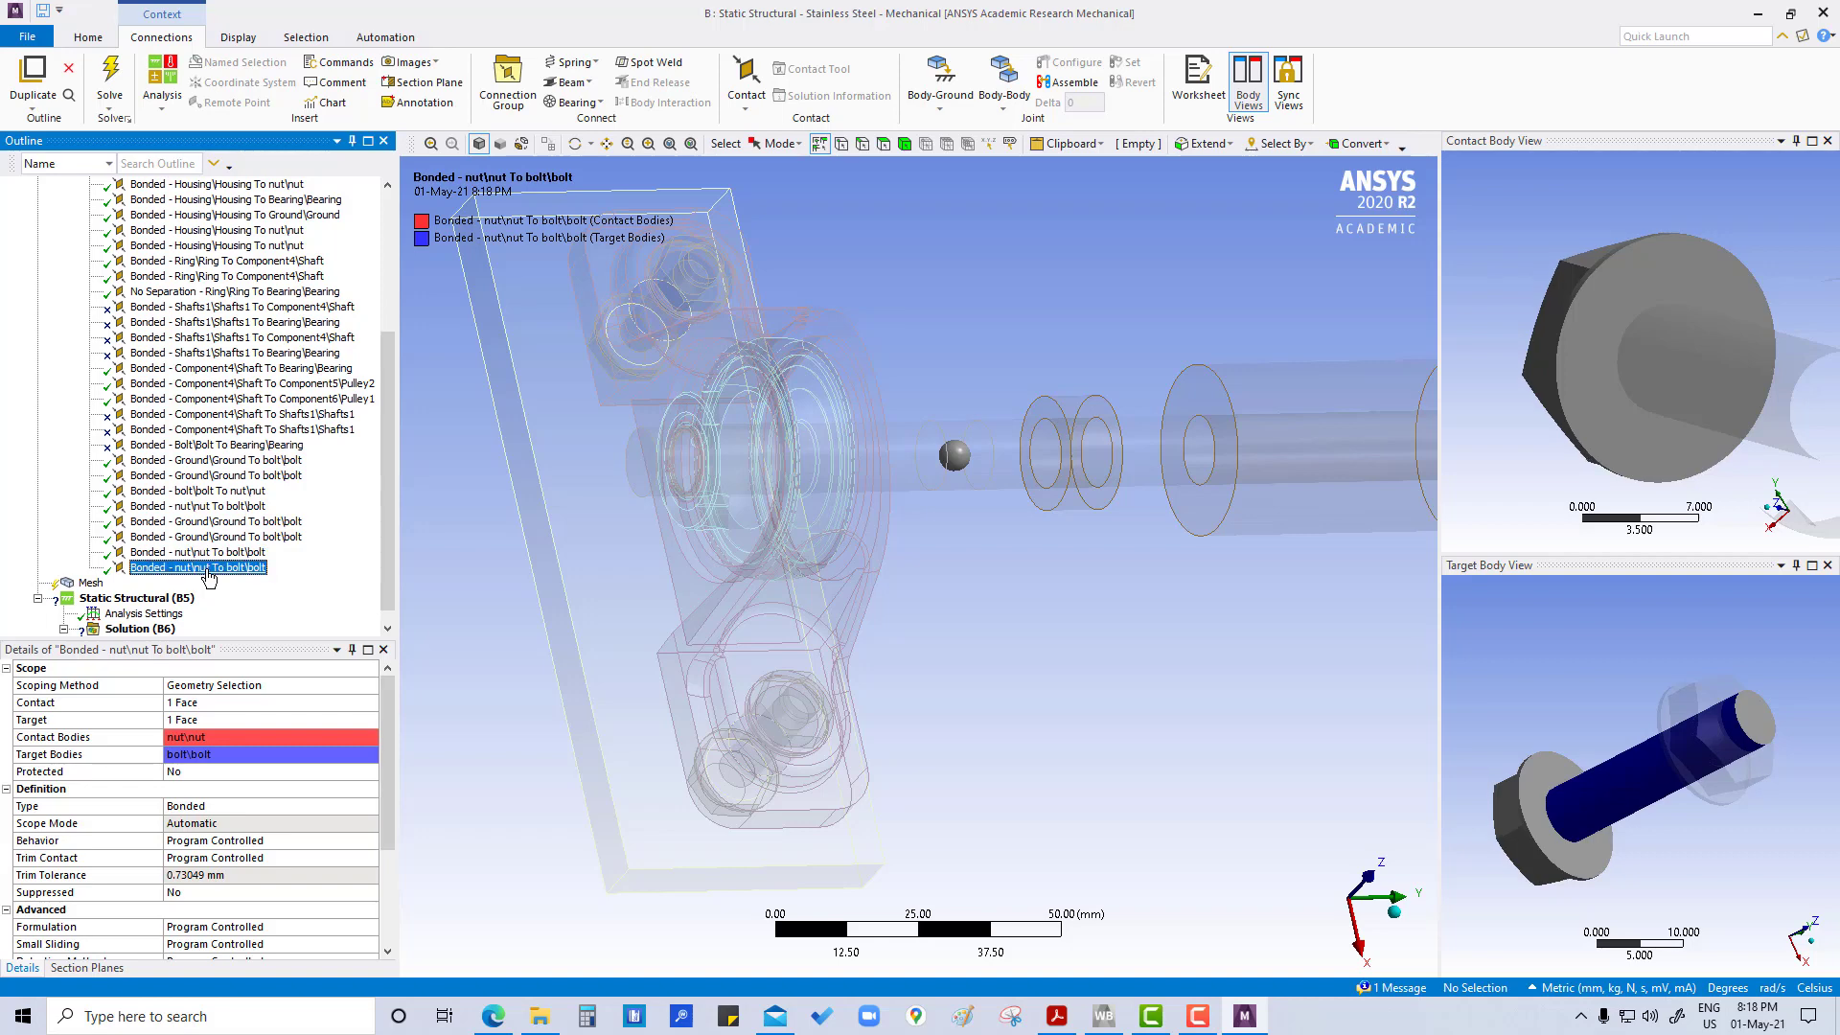
# Insert a Contact Tool under Connections, covering all contacts with Contact Side set to Both.
pyautogui.scroll(5, 144, 517)
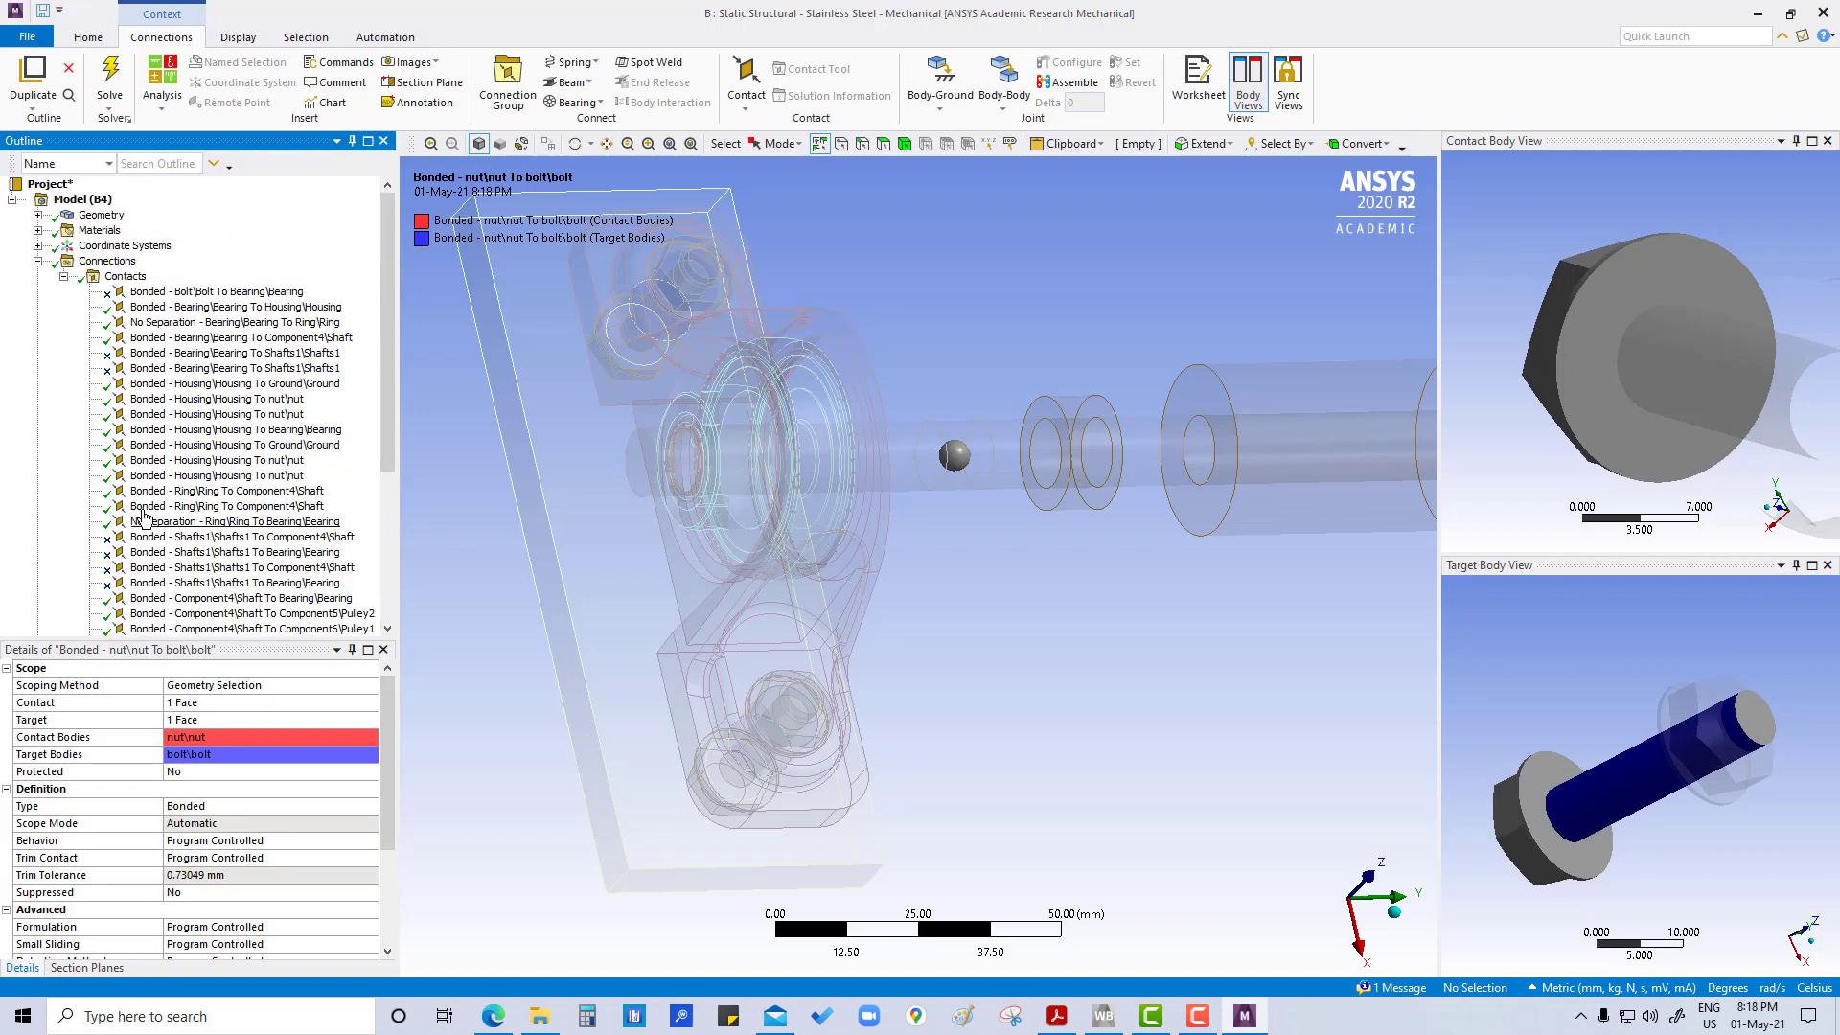
pyautogui.click(63, 277)
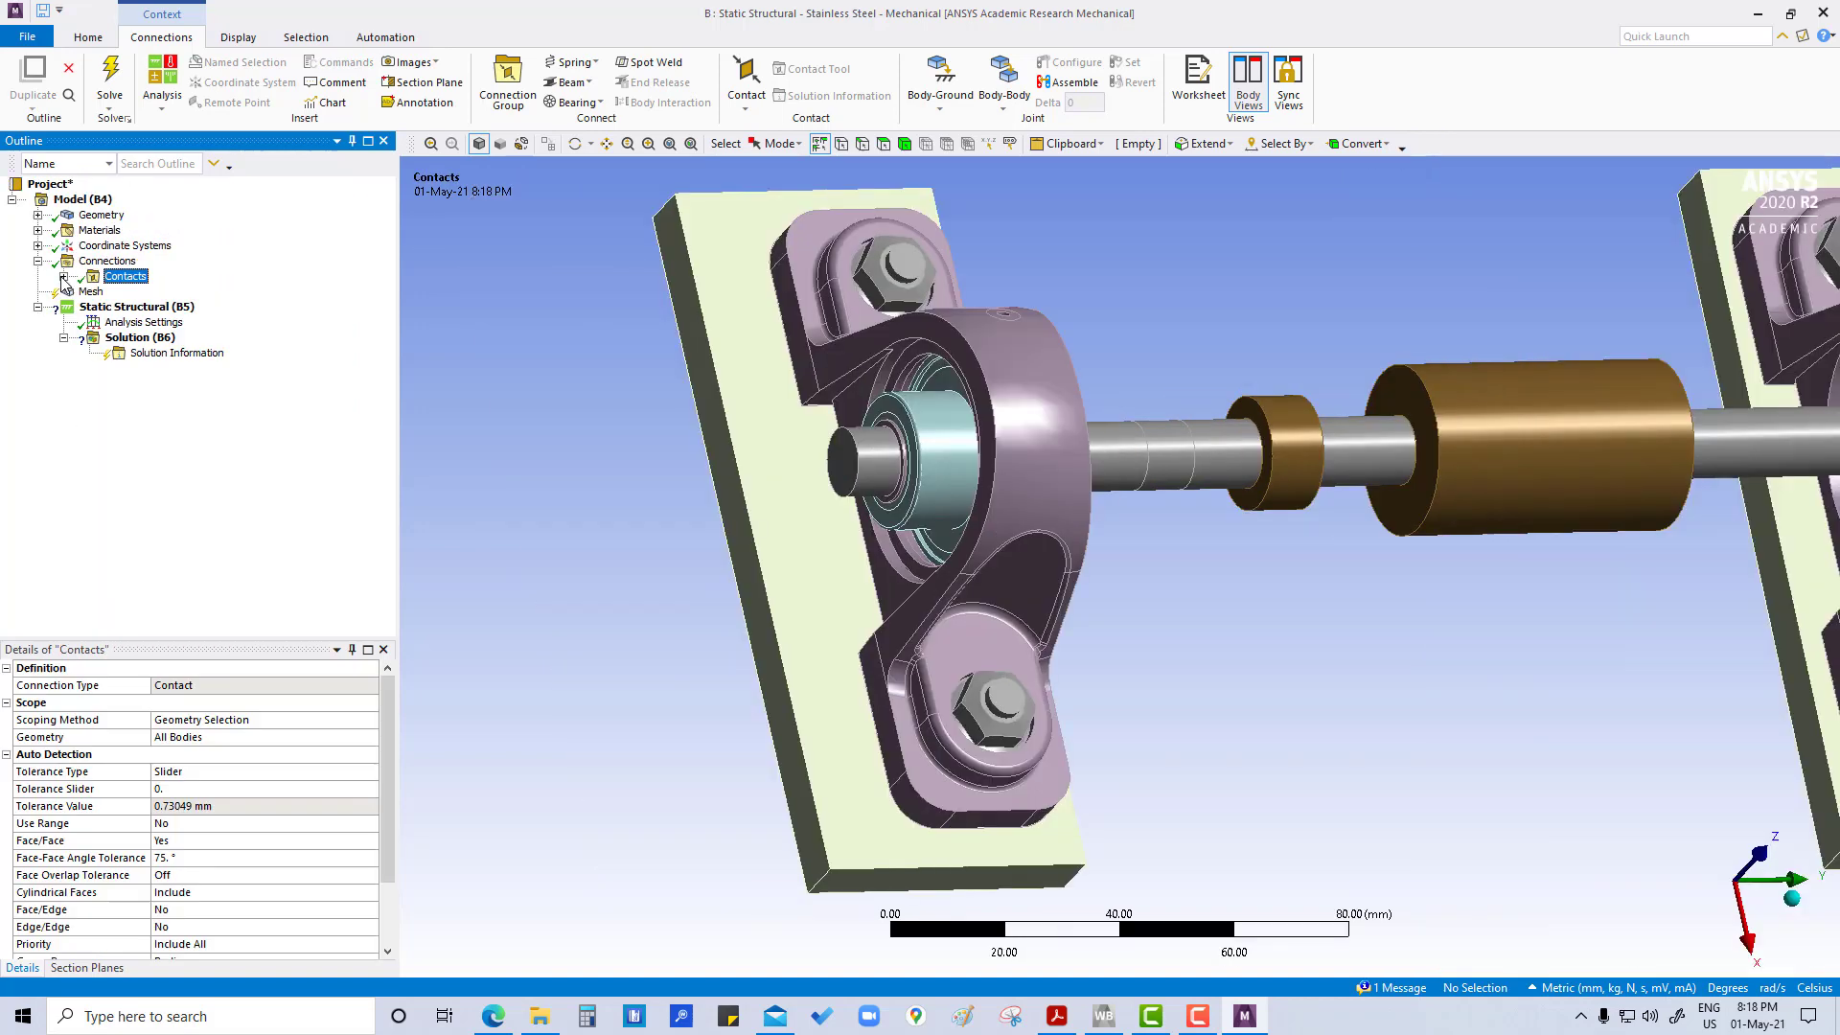
pyautogui.click(106, 260)
pyautogui.rightClick(114, 261)
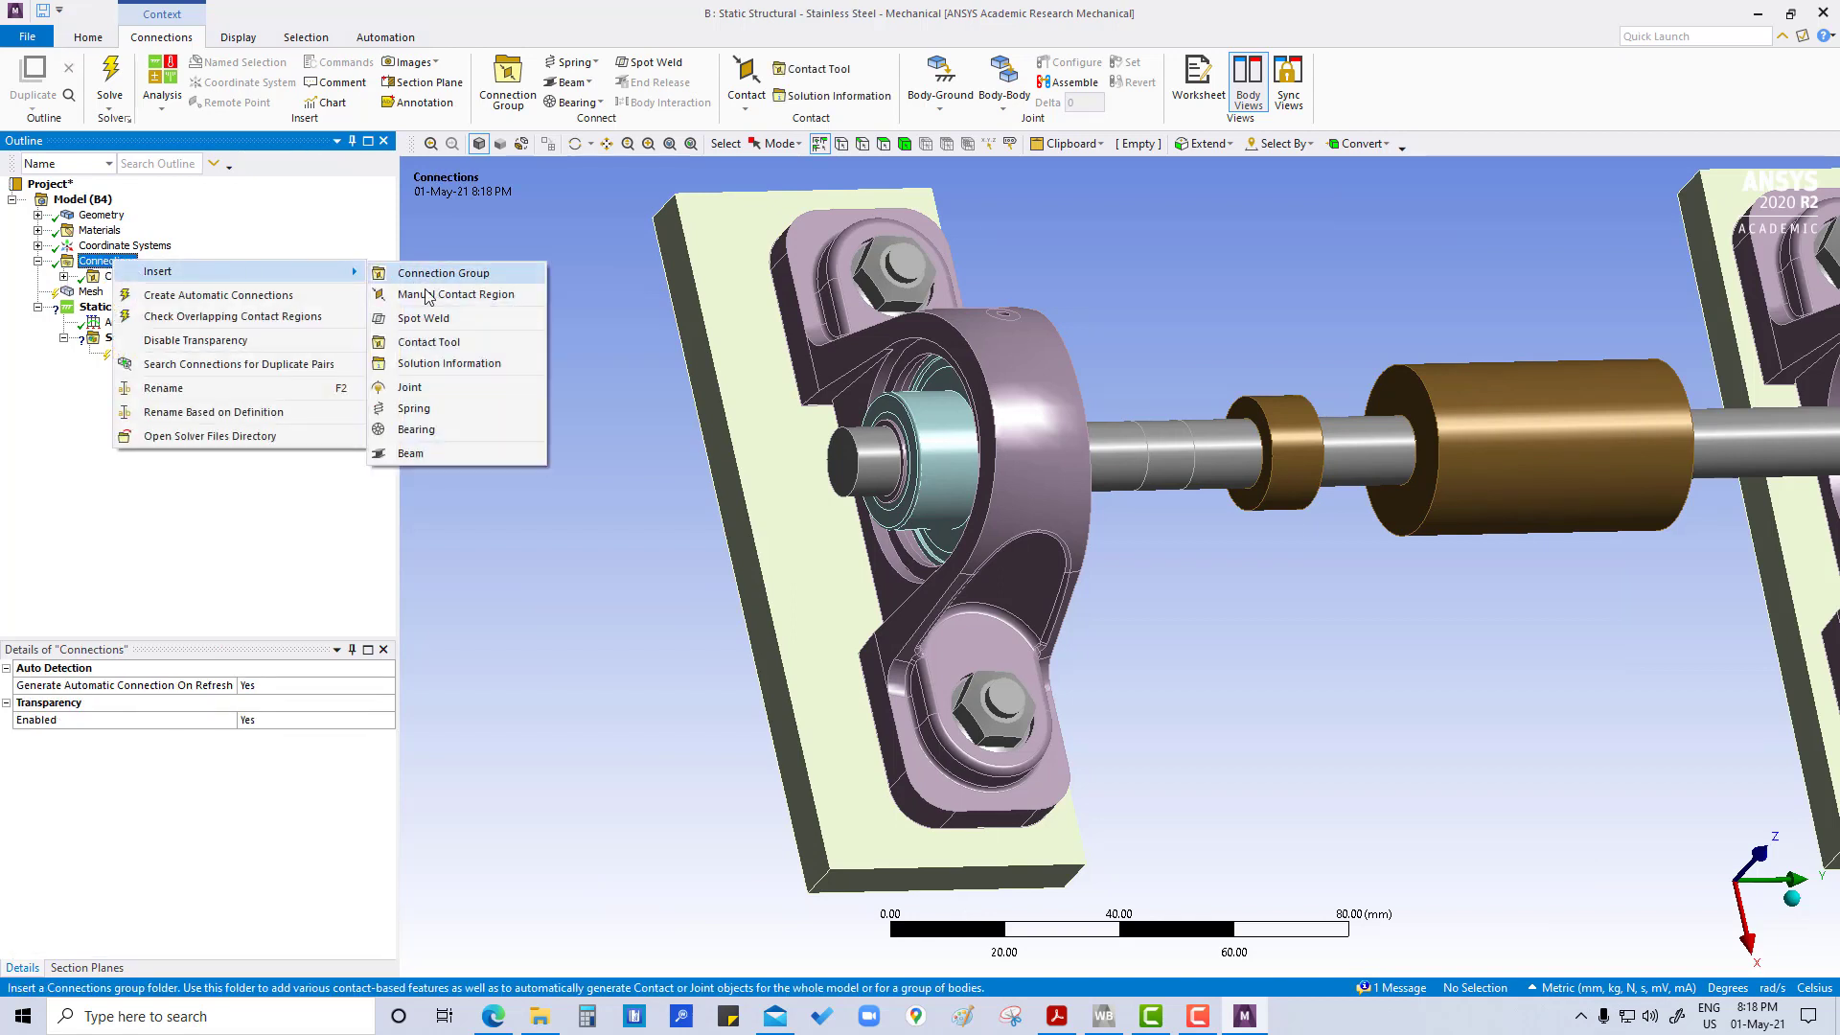
pyautogui.click(429, 342)
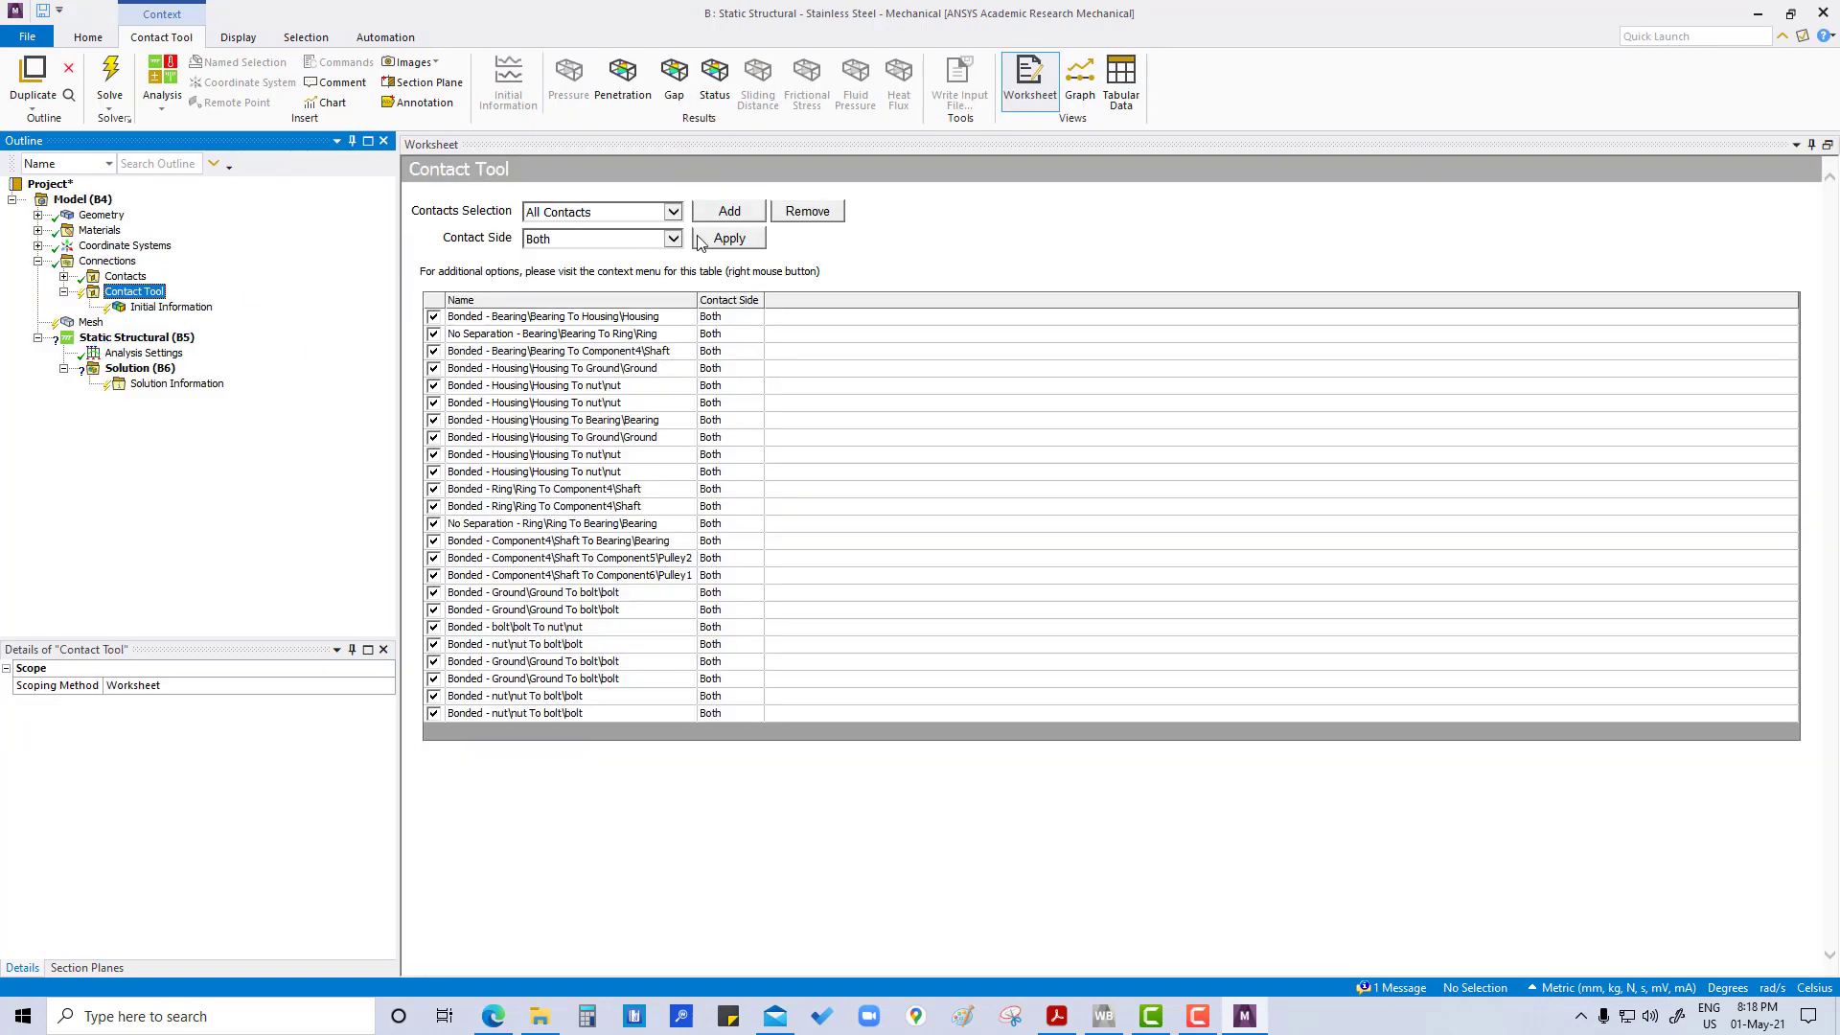
pyautogui.click(729, 216)
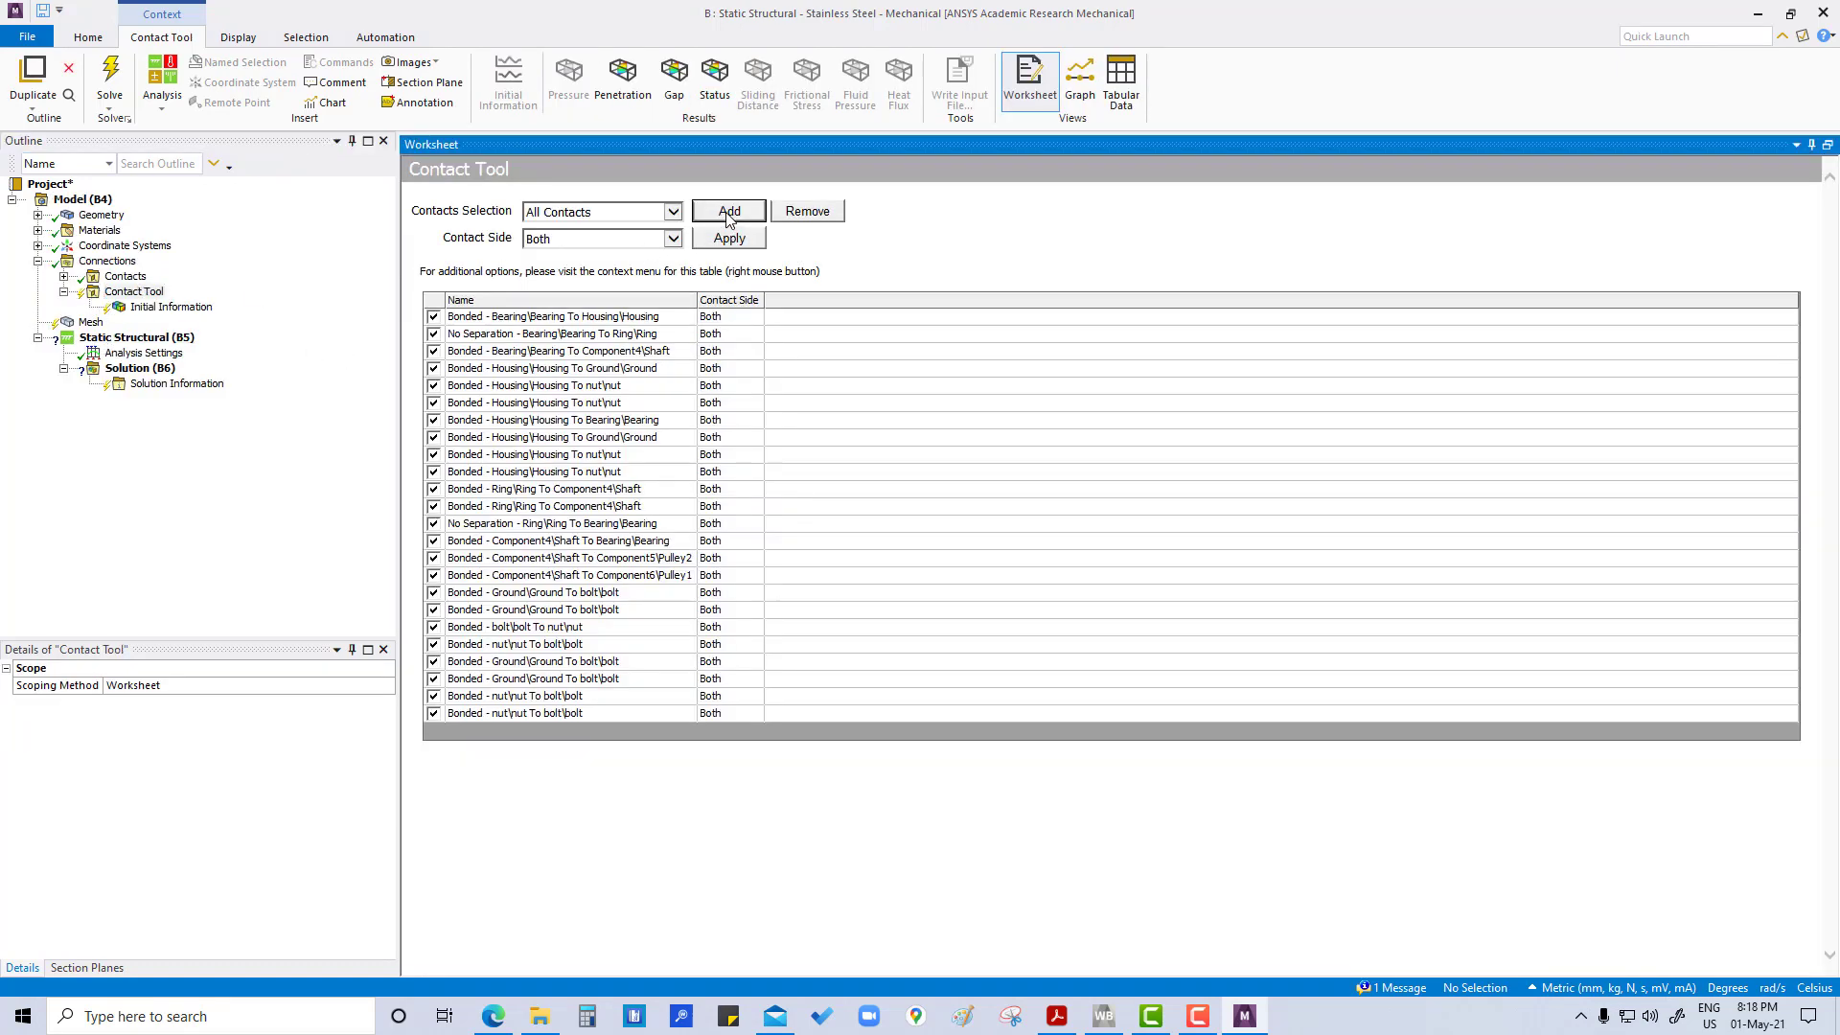
pyautogui.click(711, 244)
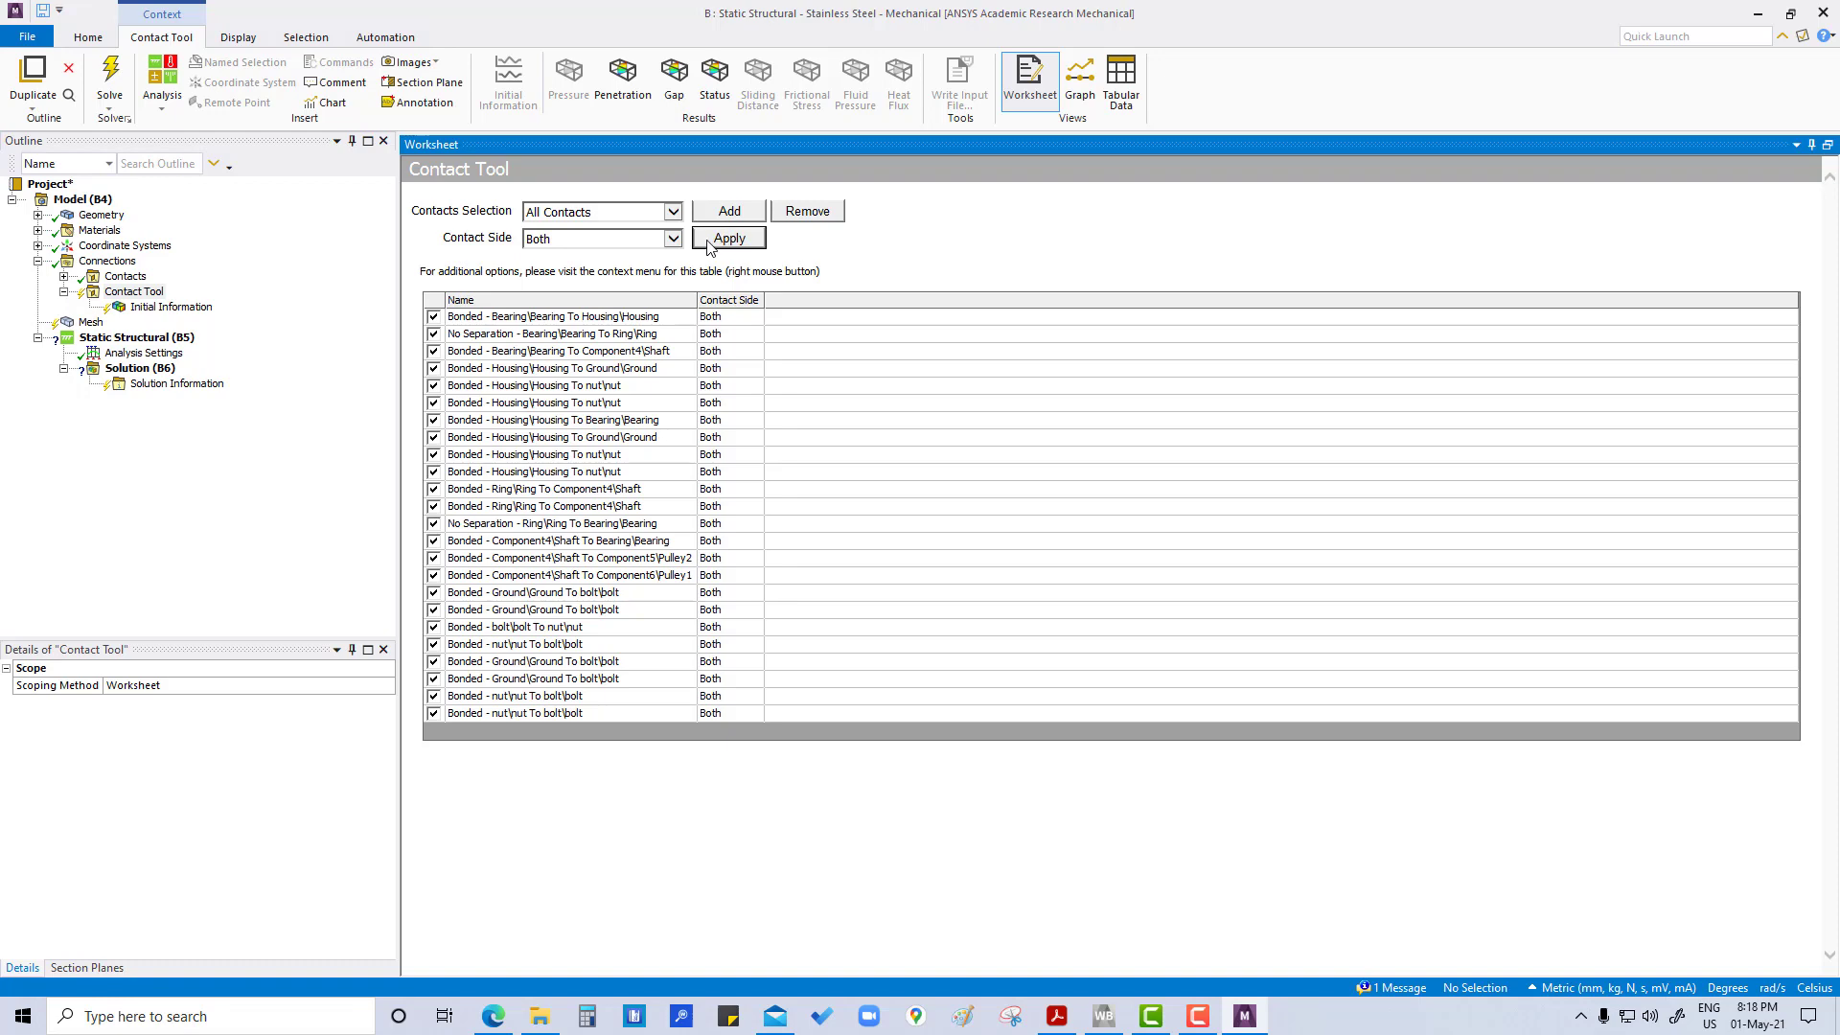
# Generate the initial contact results for the Contact Tool's Initial Information.
pyautogui.rightClick(147, 310)
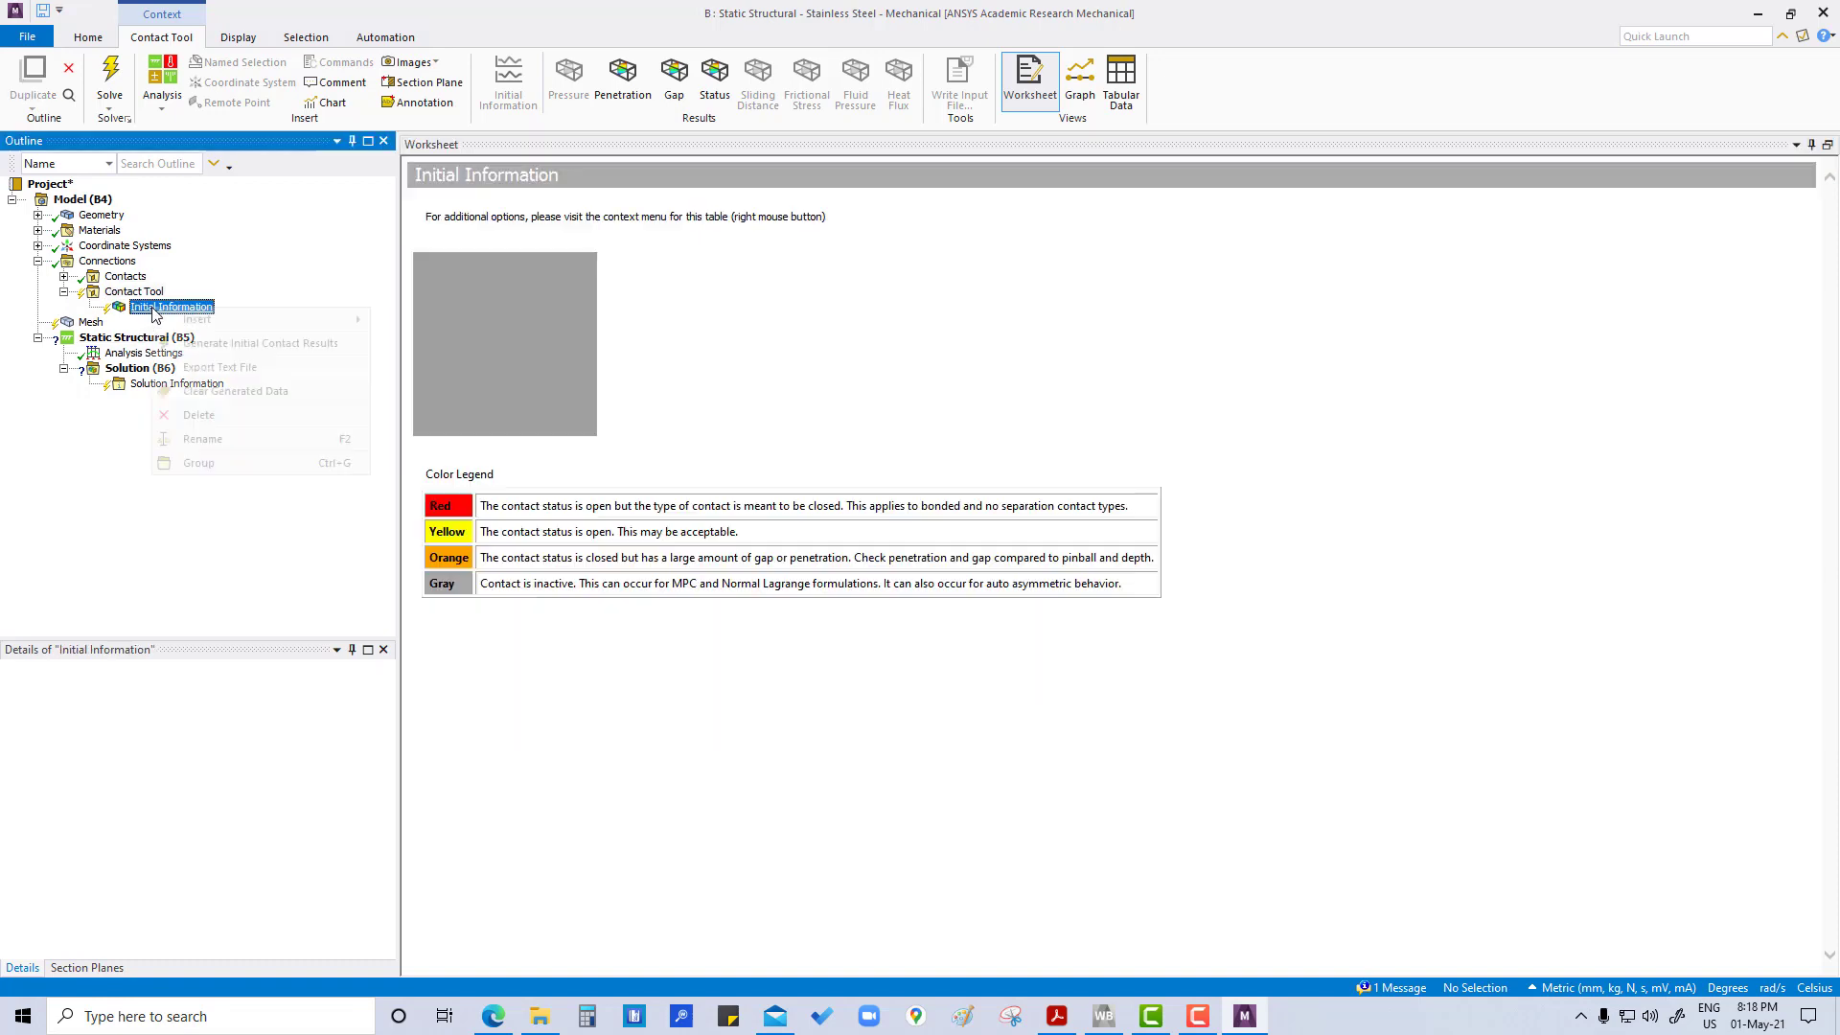
pyautogui.click(216, 351)
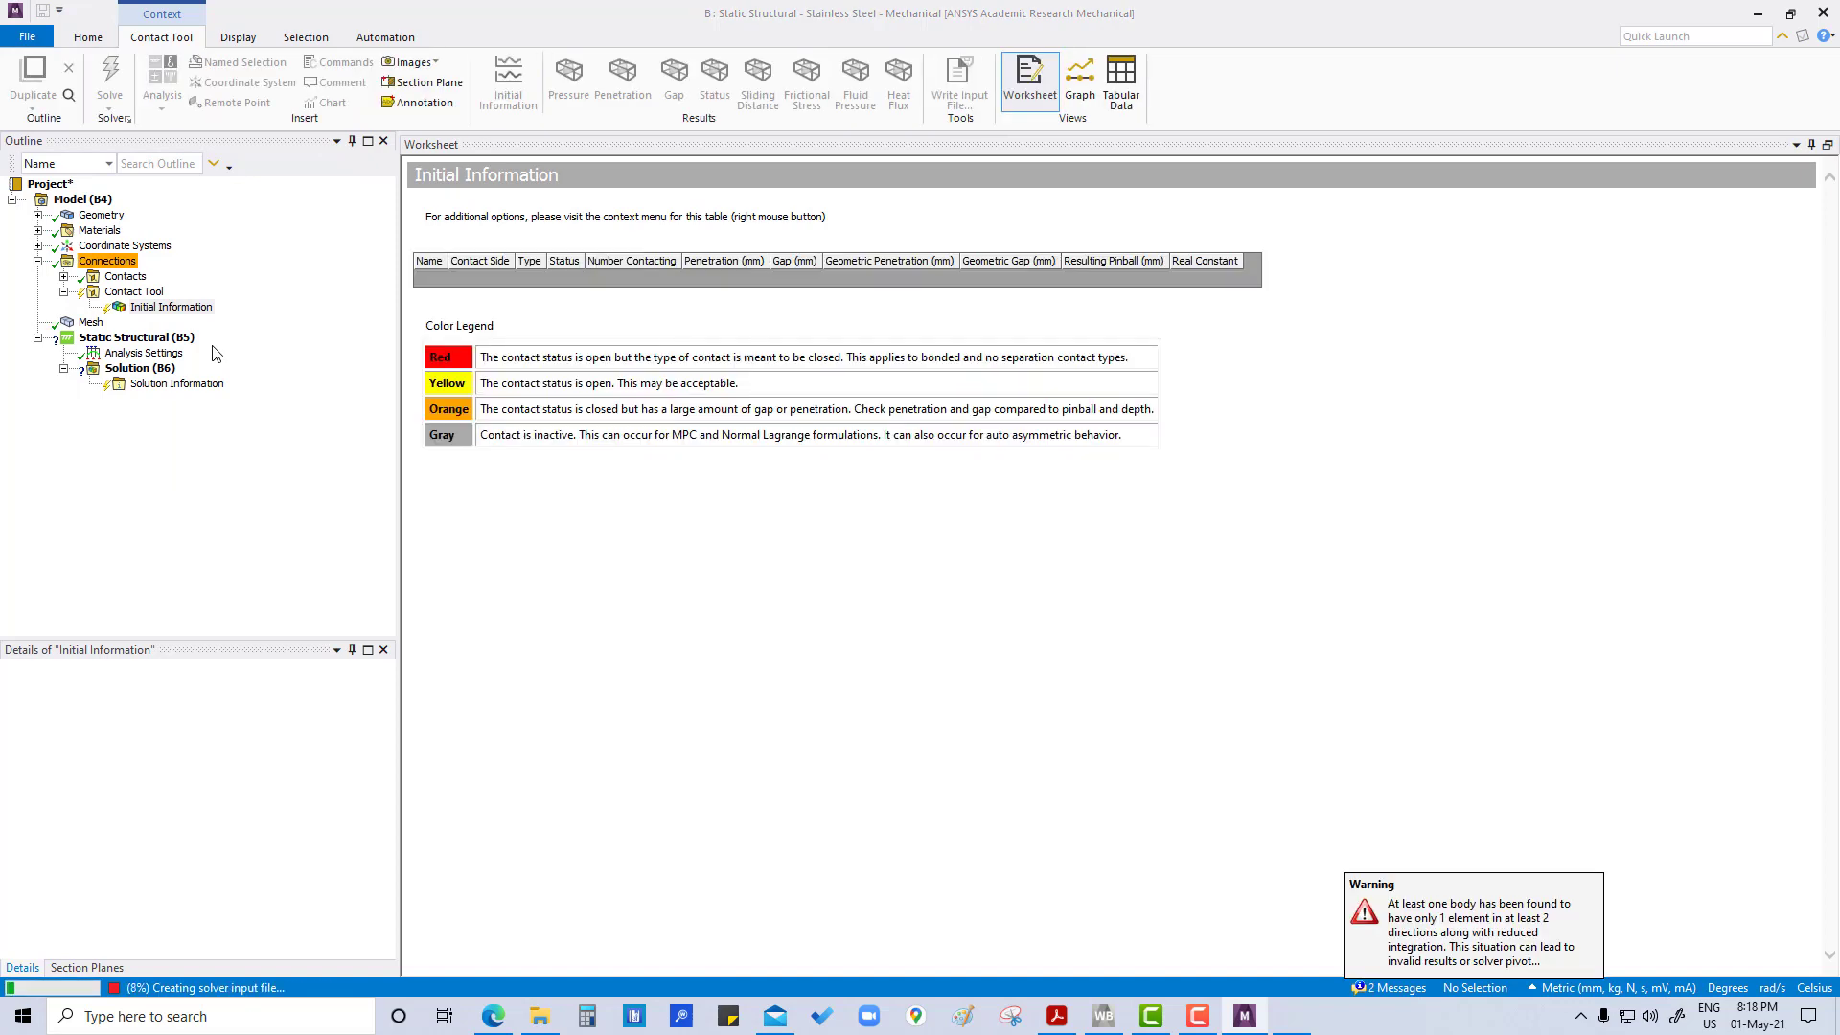
pyautogui.click(178, 308)
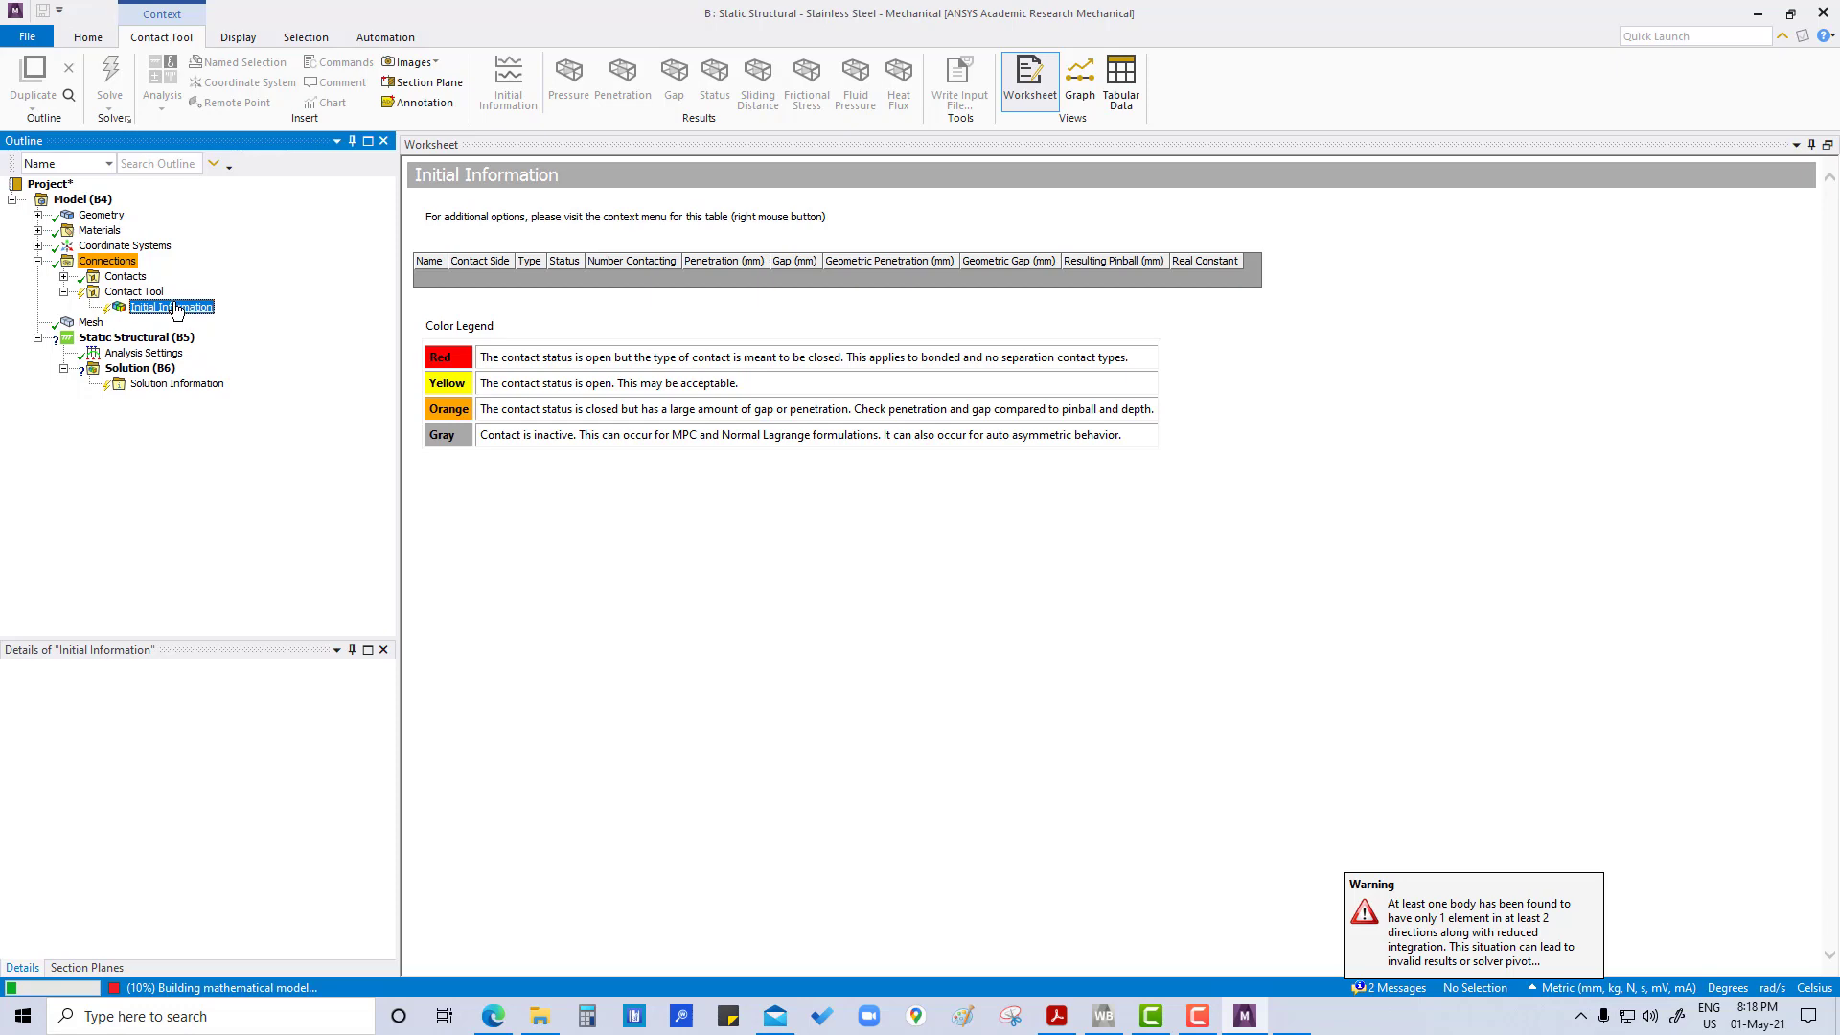
# Review the status, penetration, geometric gap and pinball values of all contacts in the Initial Information table against the color legend.
pyautogui.press('Up')
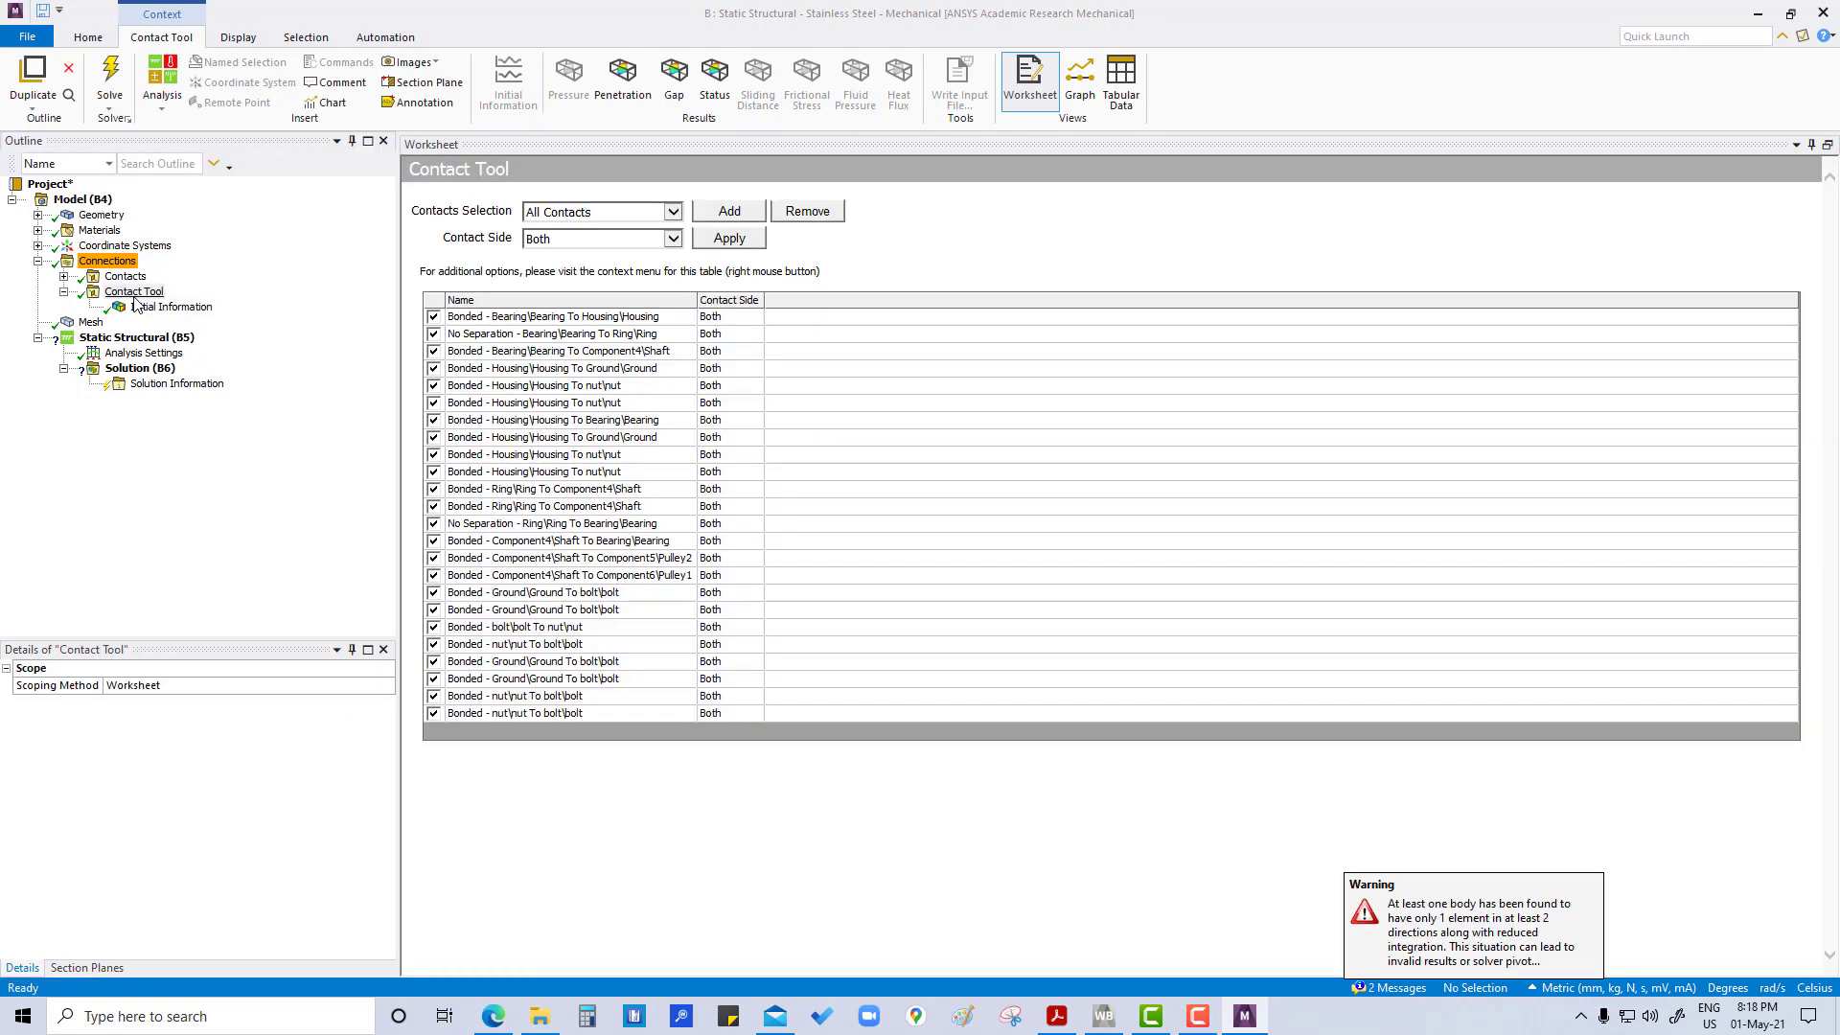
pyautogui.click(135, 304)
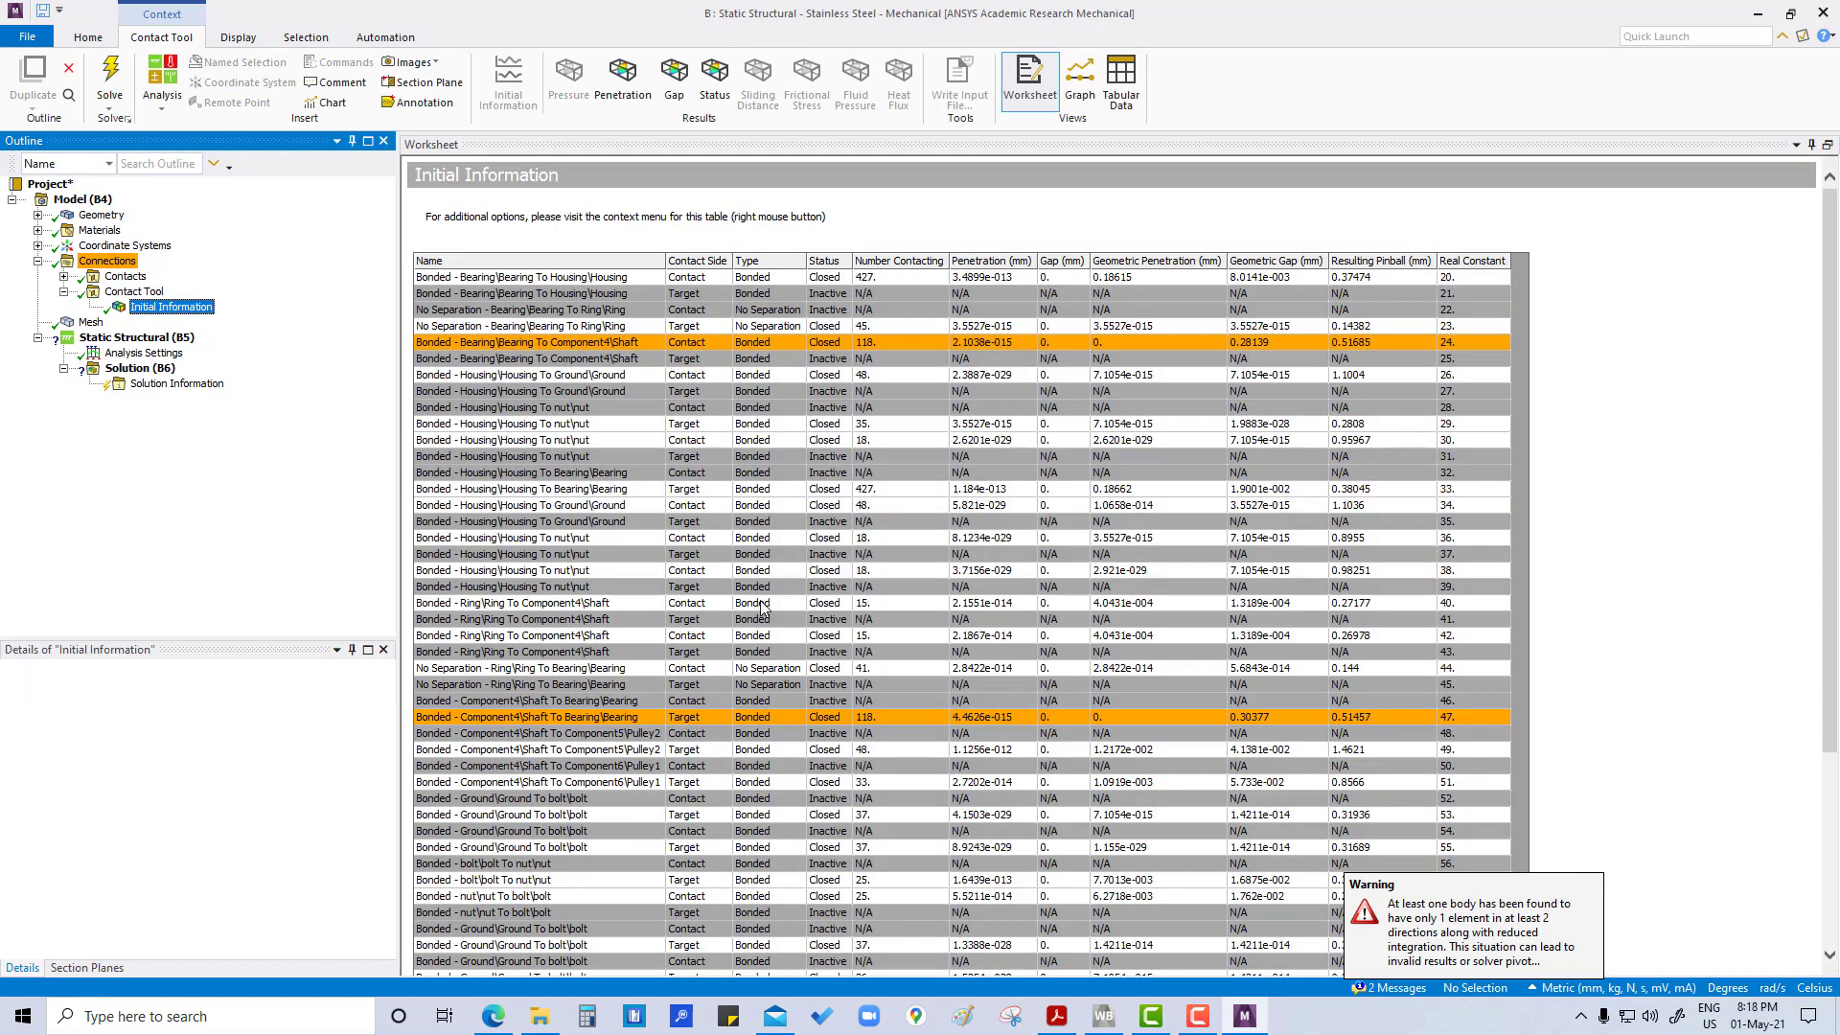
pyautogui.click(874, 585)
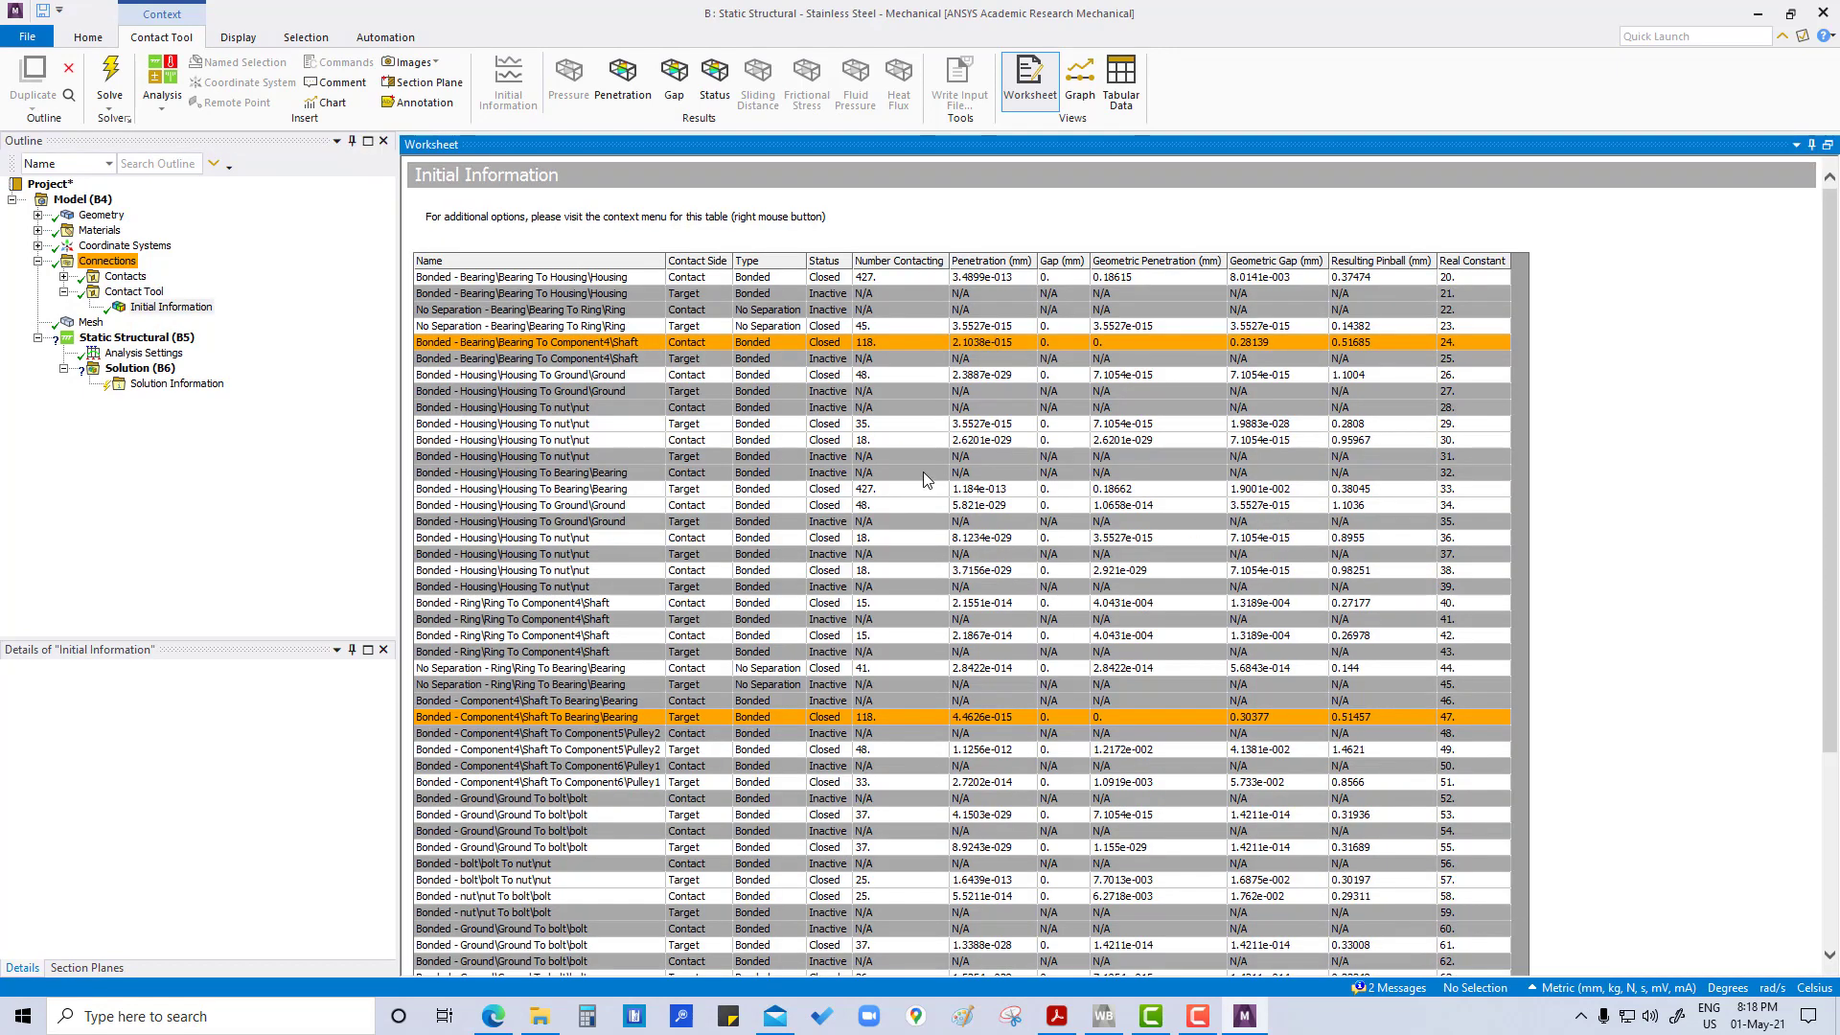
pyautogui.scroll(-3, 924, 473)
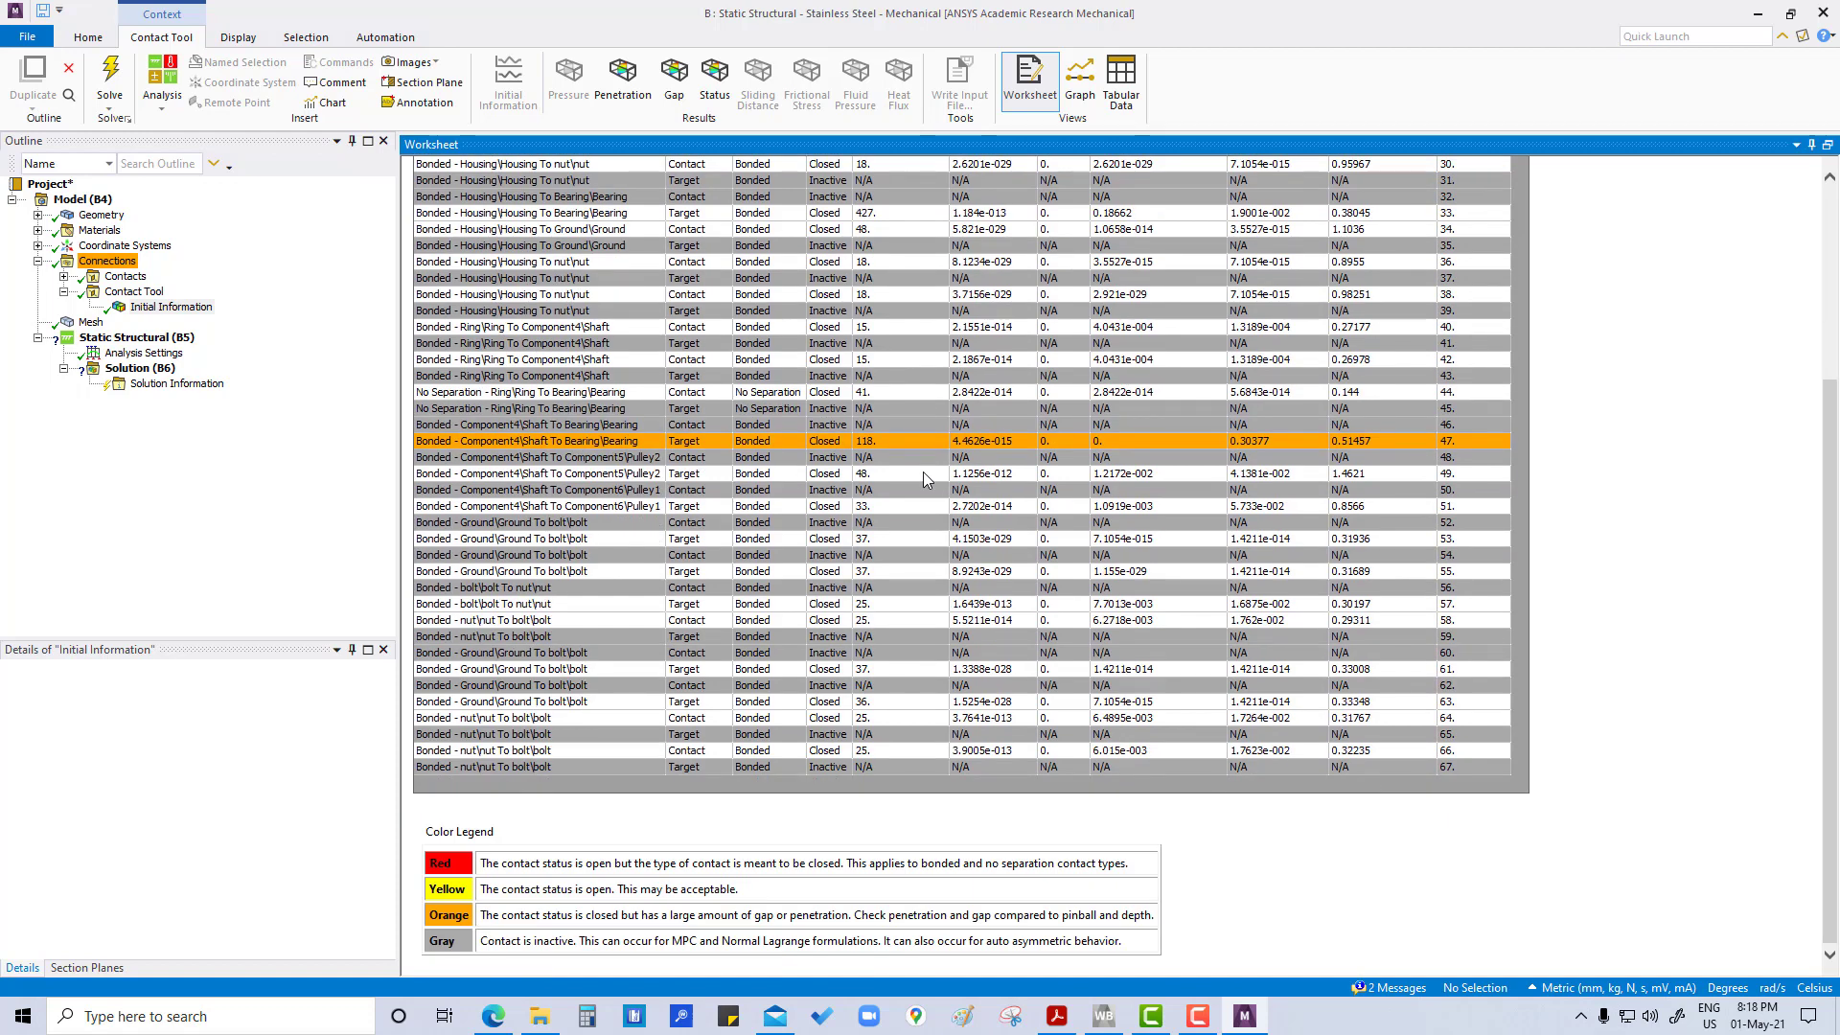
pyautogui.scroll(5, 923, 471)
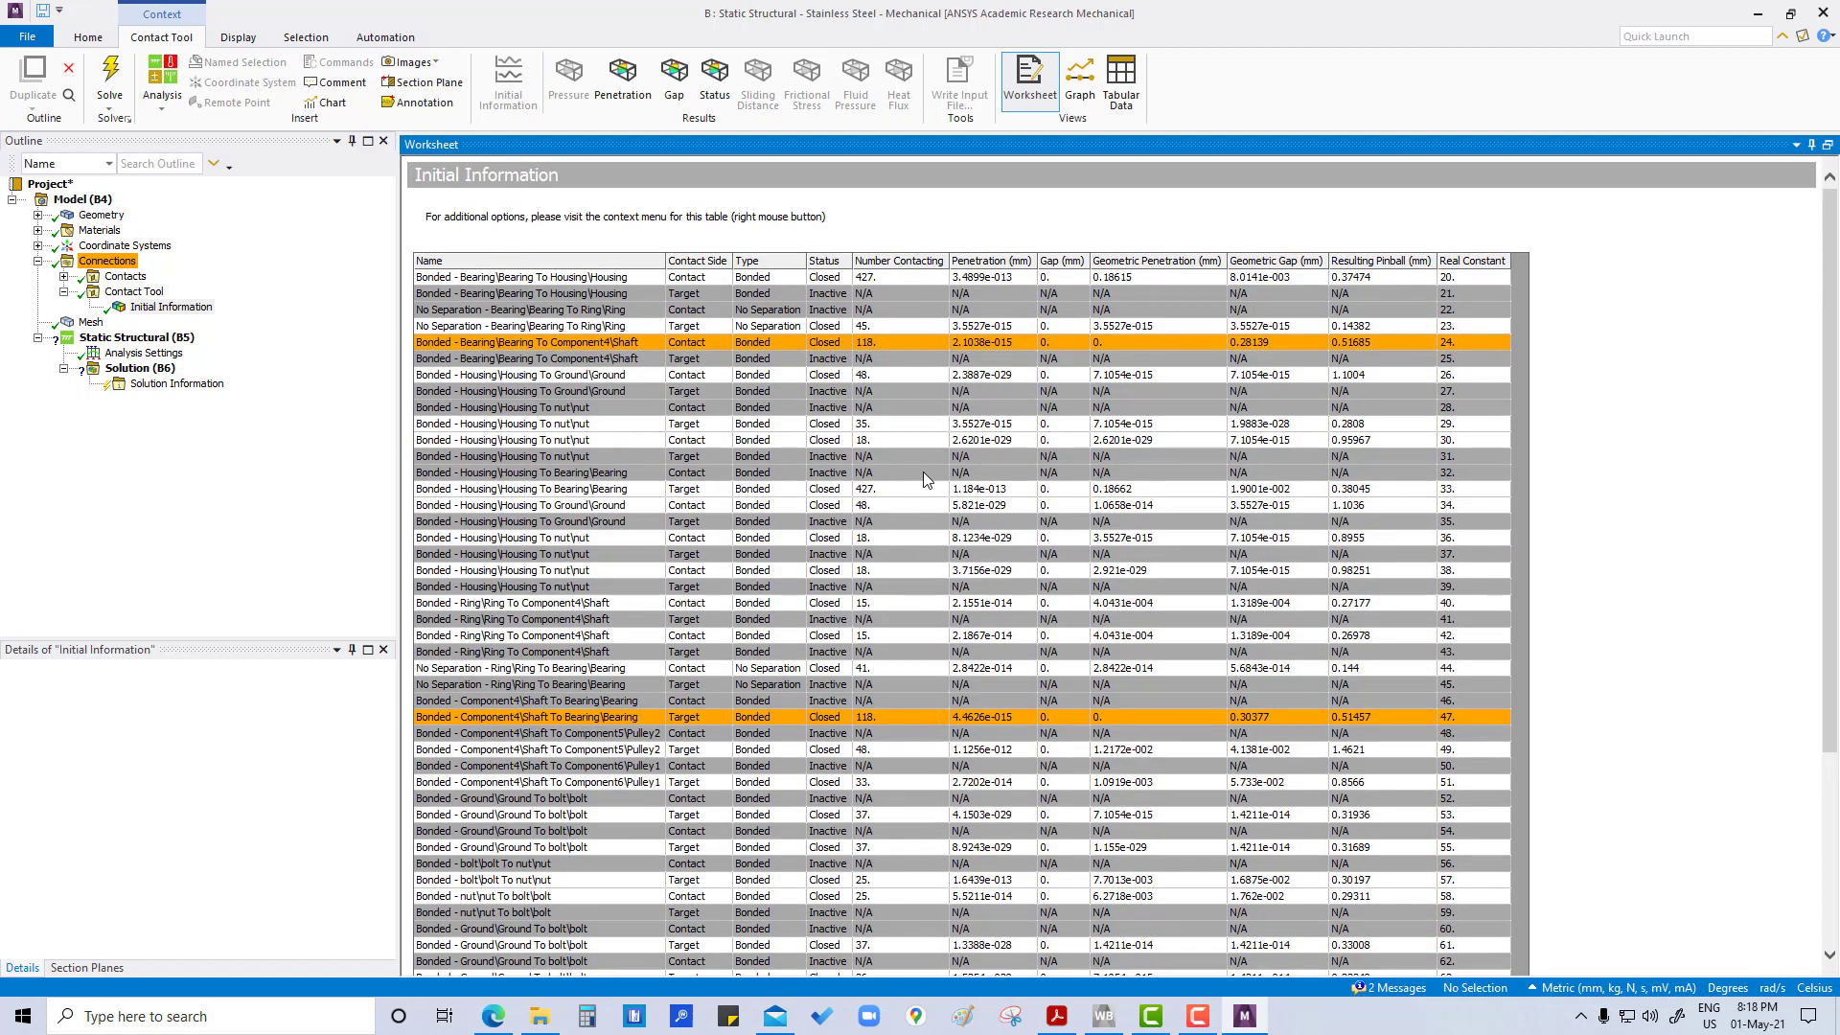
pyautogui.scroll(-5, 923, 471)
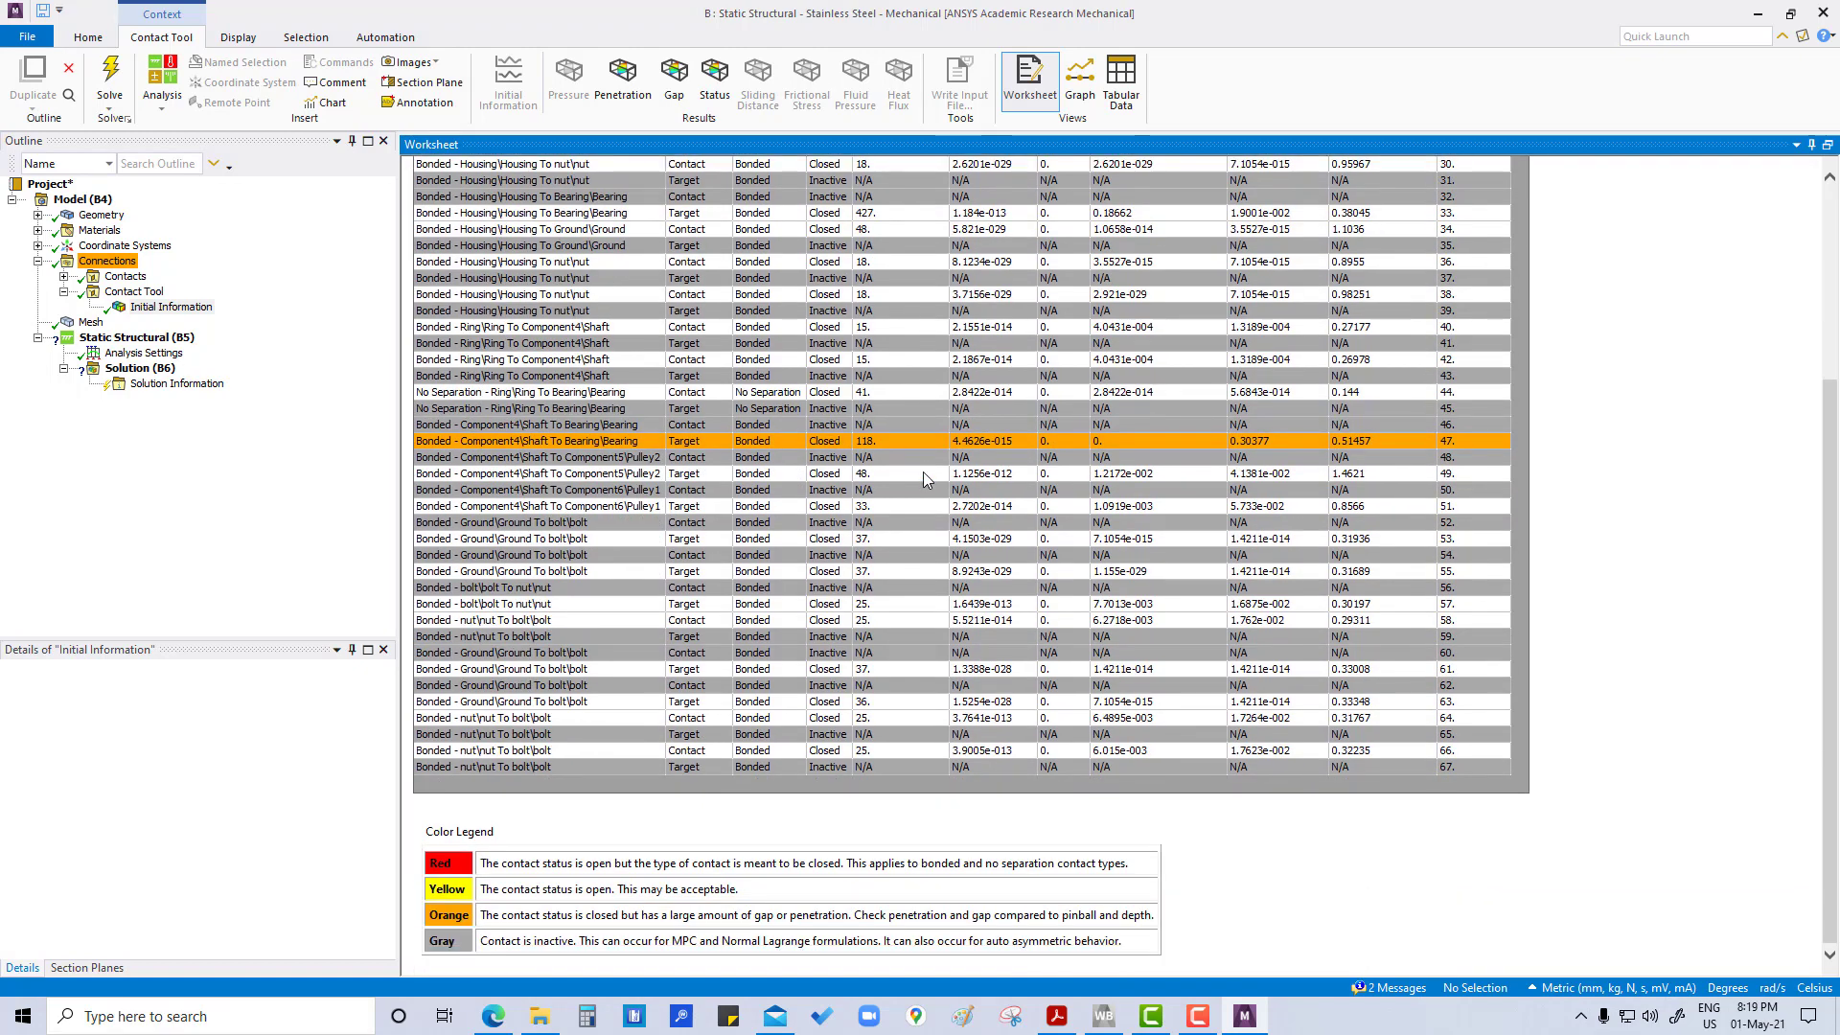
pyautogui.scroll(5, 923, 471)
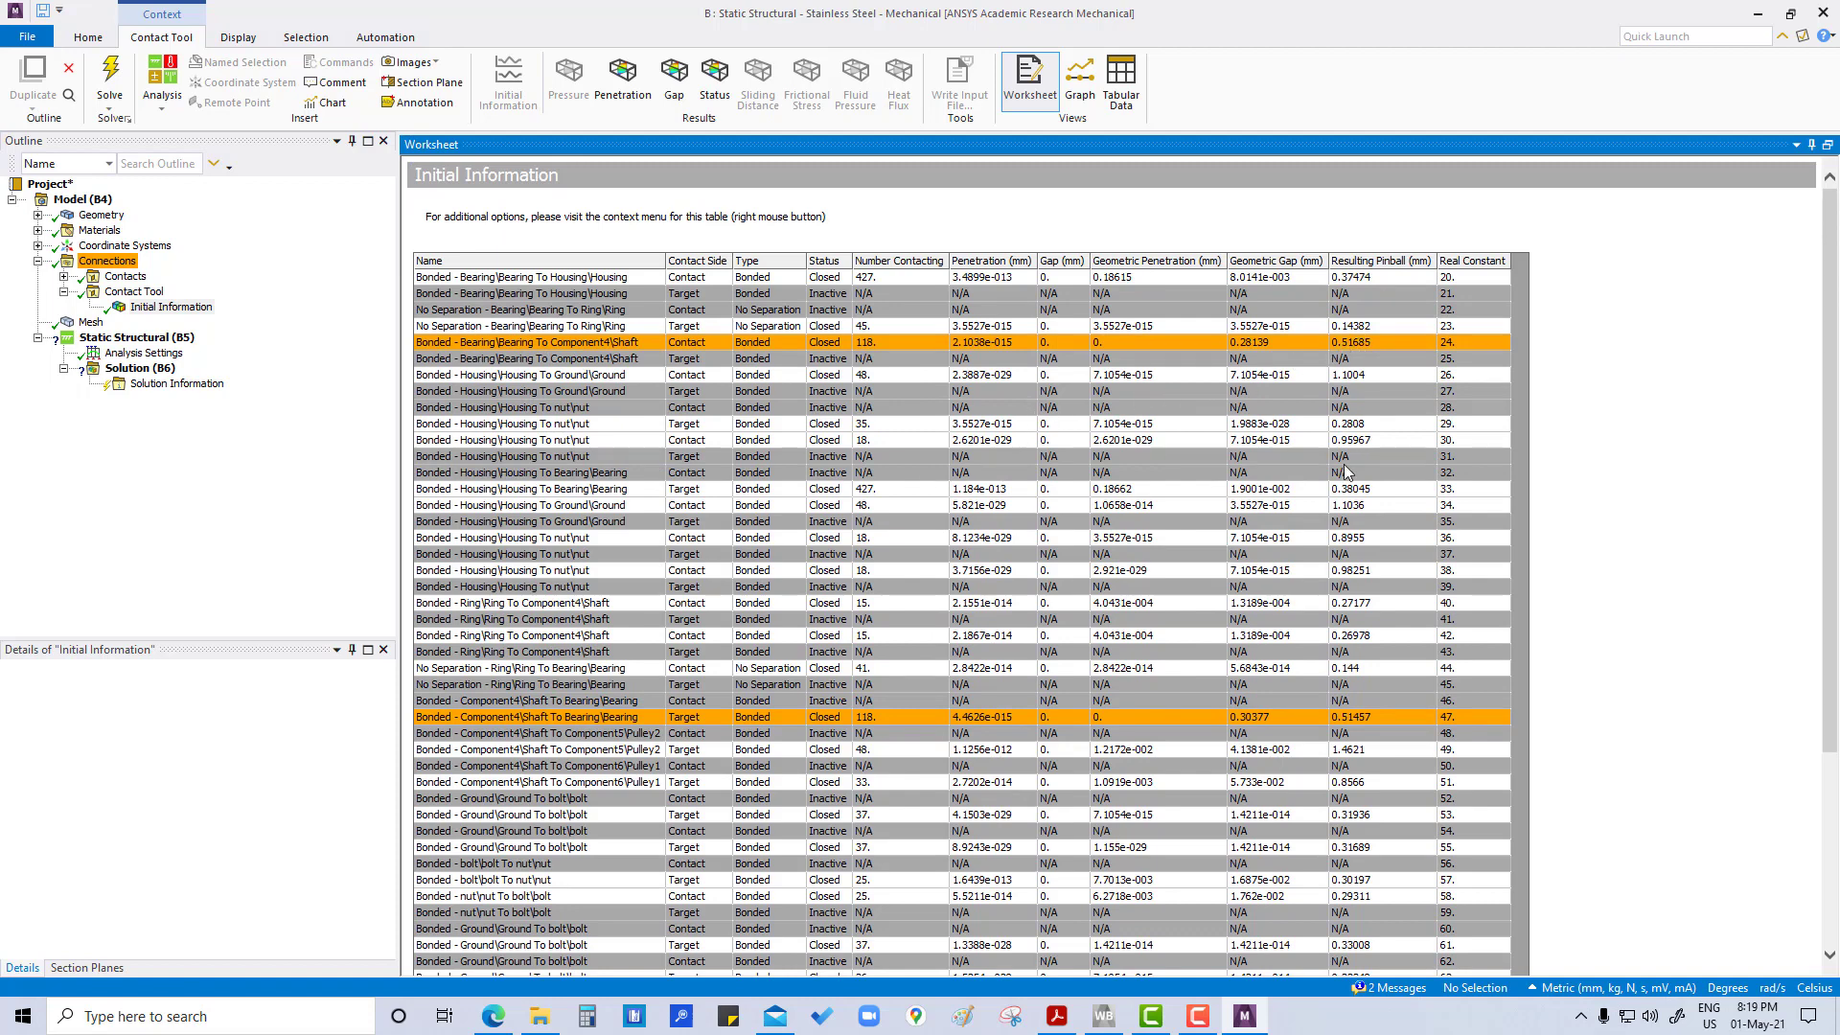
pyautogui.scroll(-2, 1323, 692)
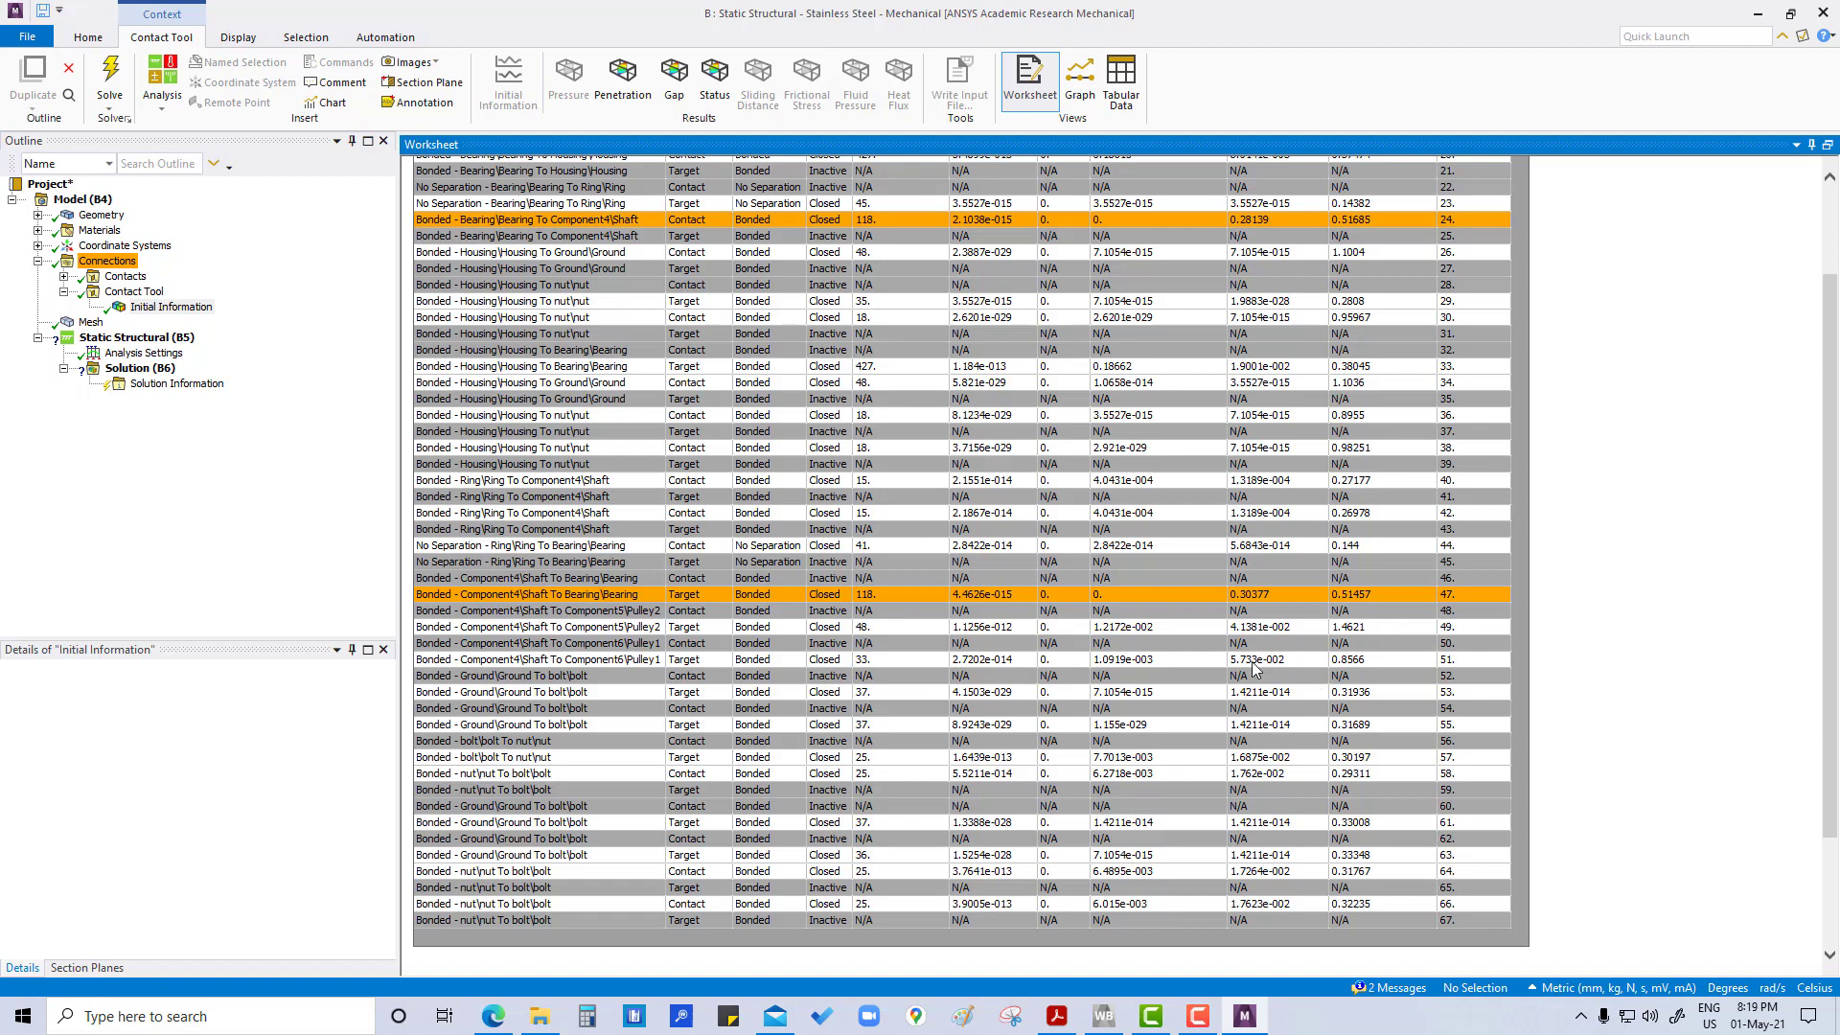
pyautogui.scroll(-3, 1029, 642)
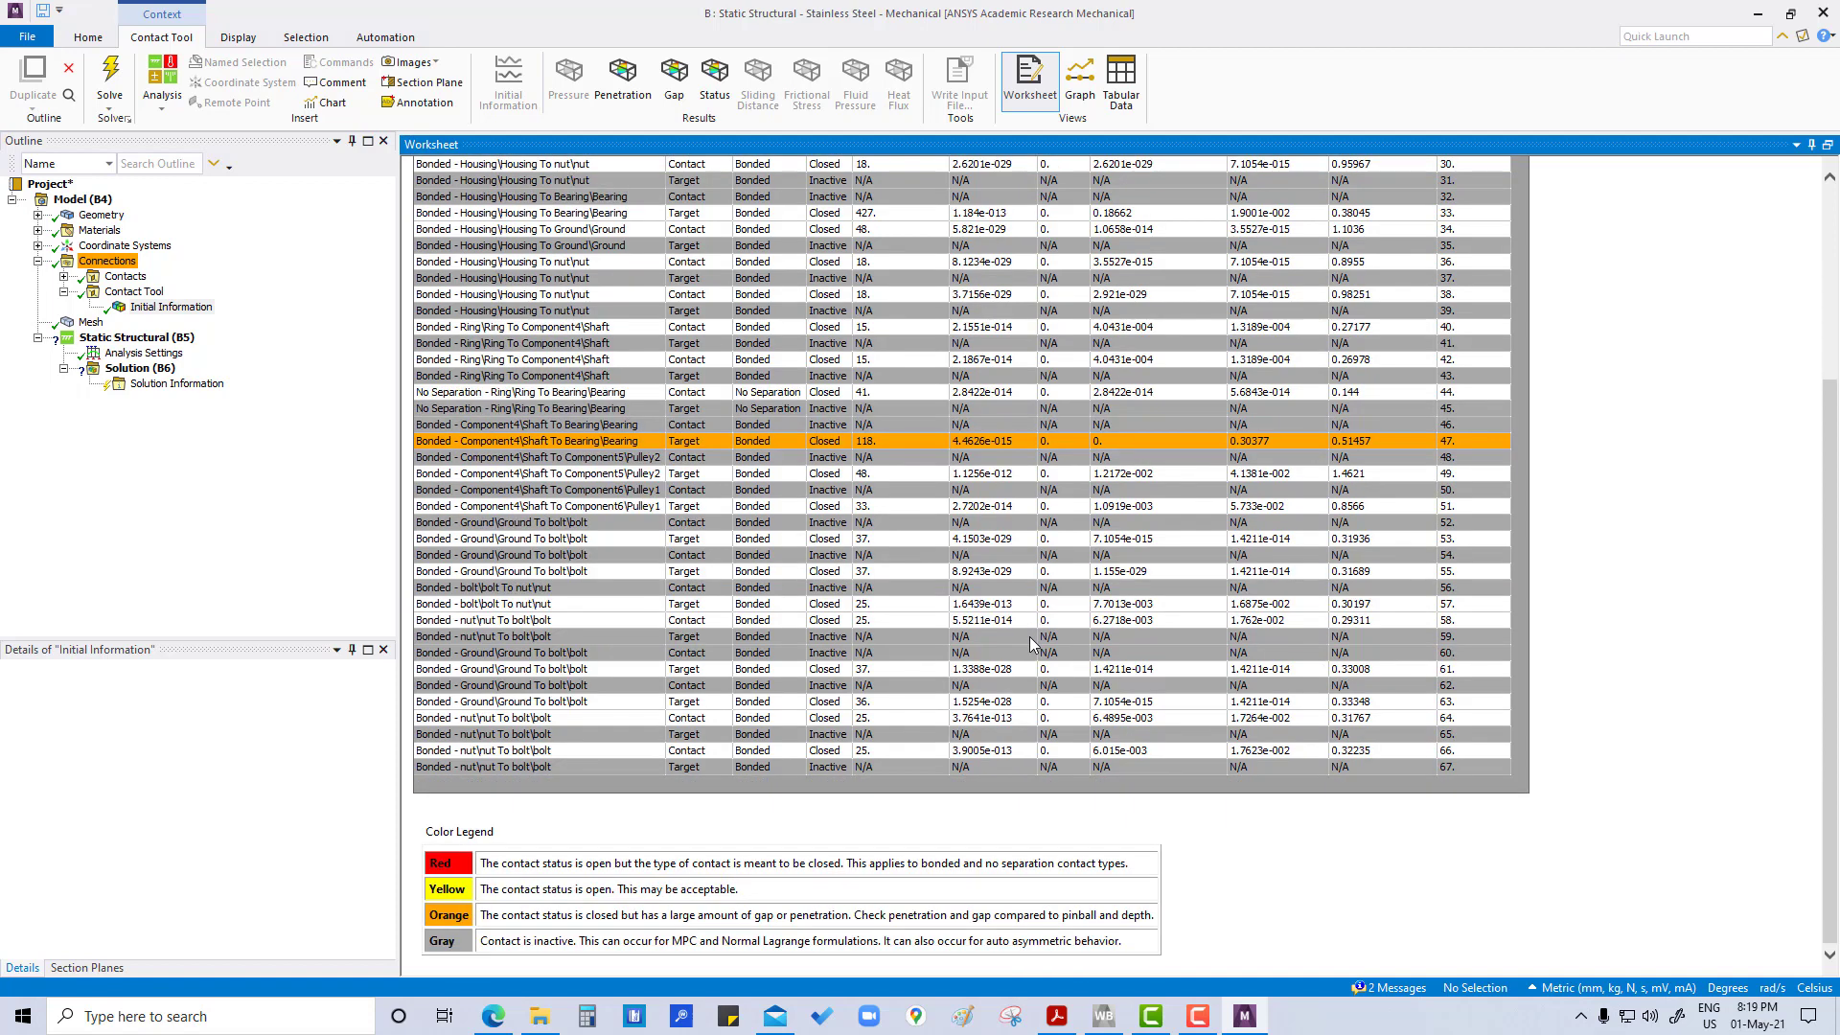
pyautogui.scroll(5, 1031, 642)
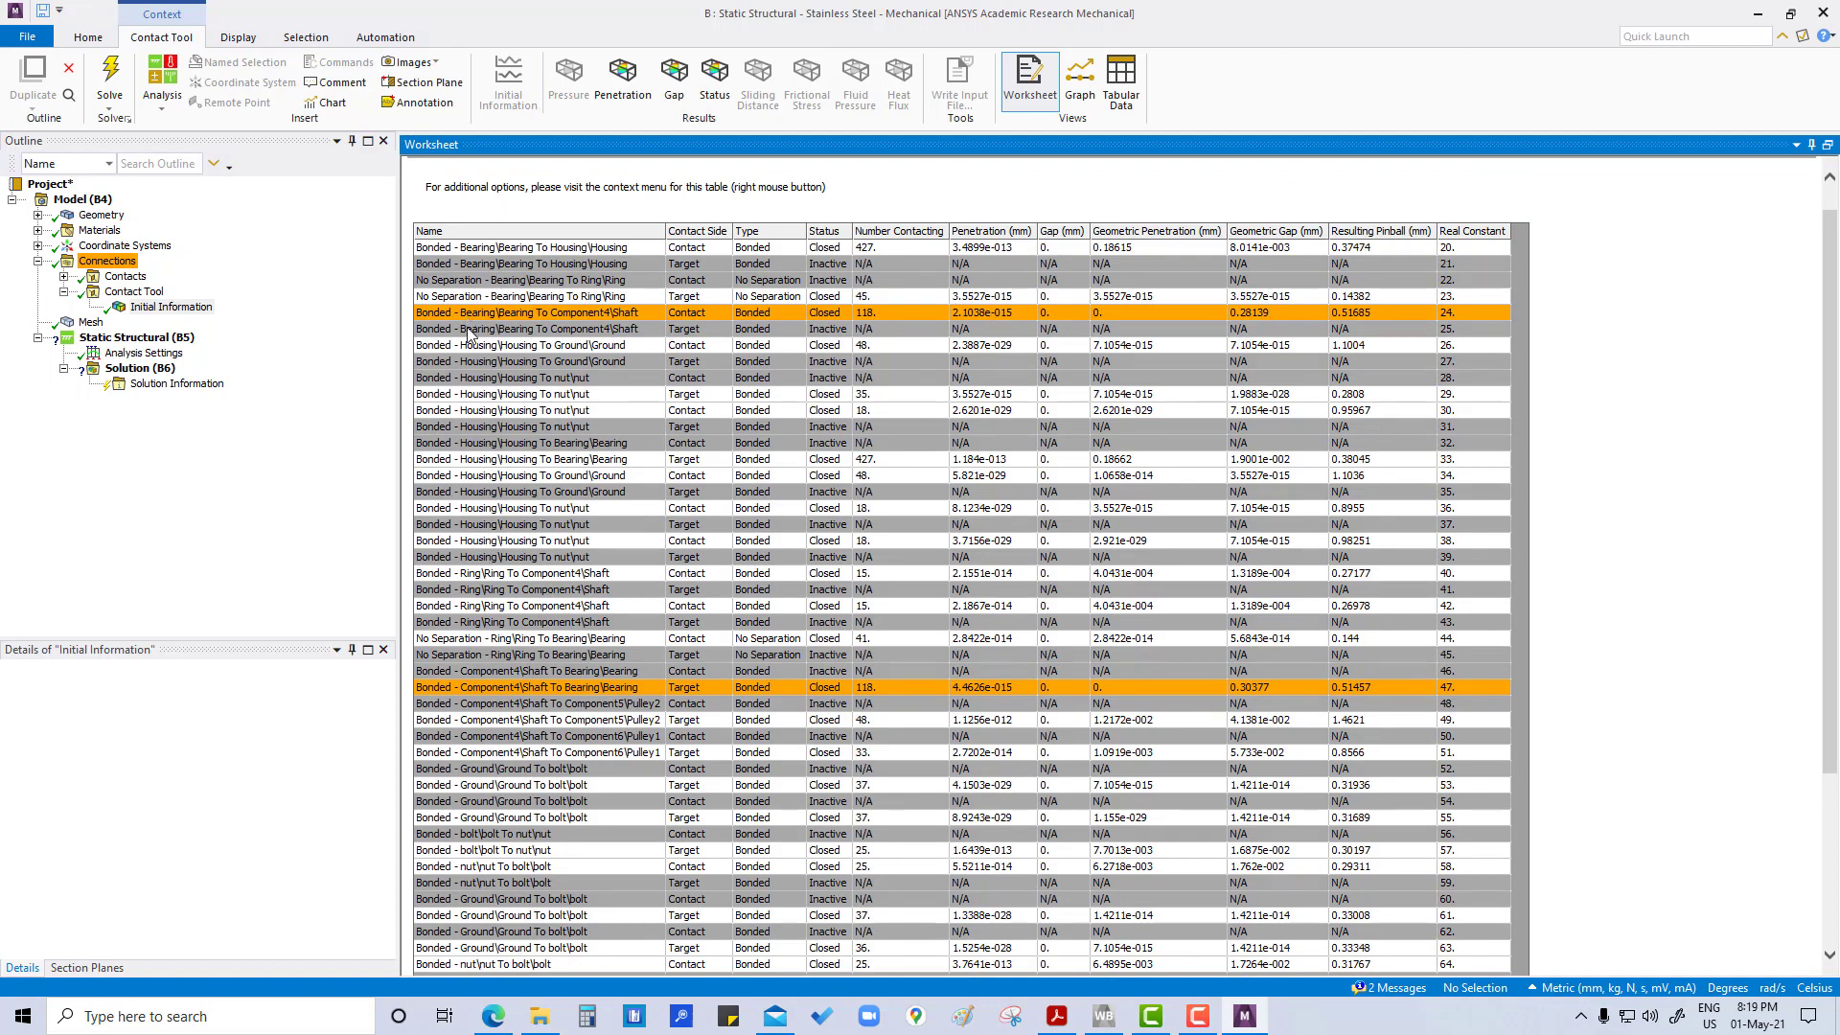
pyautogui.scroll(-5, 483, 321)
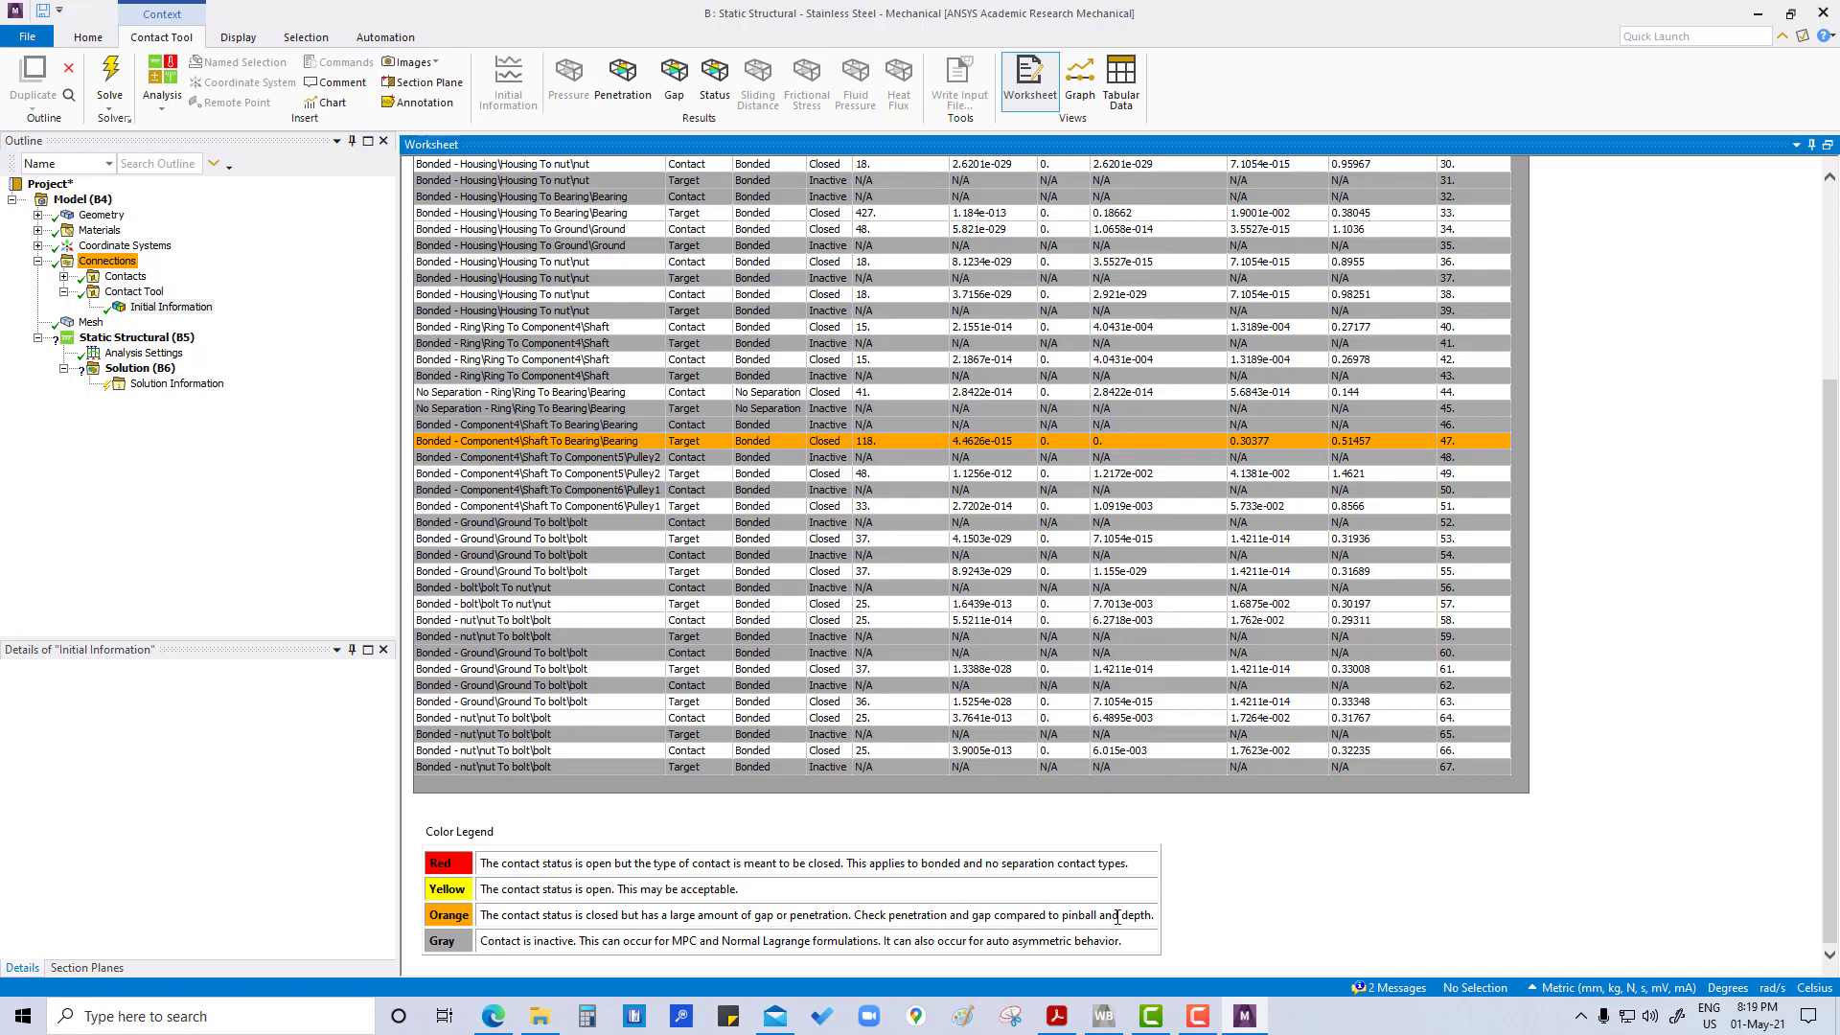
pyautogui.scroll(5, 1290, 554)
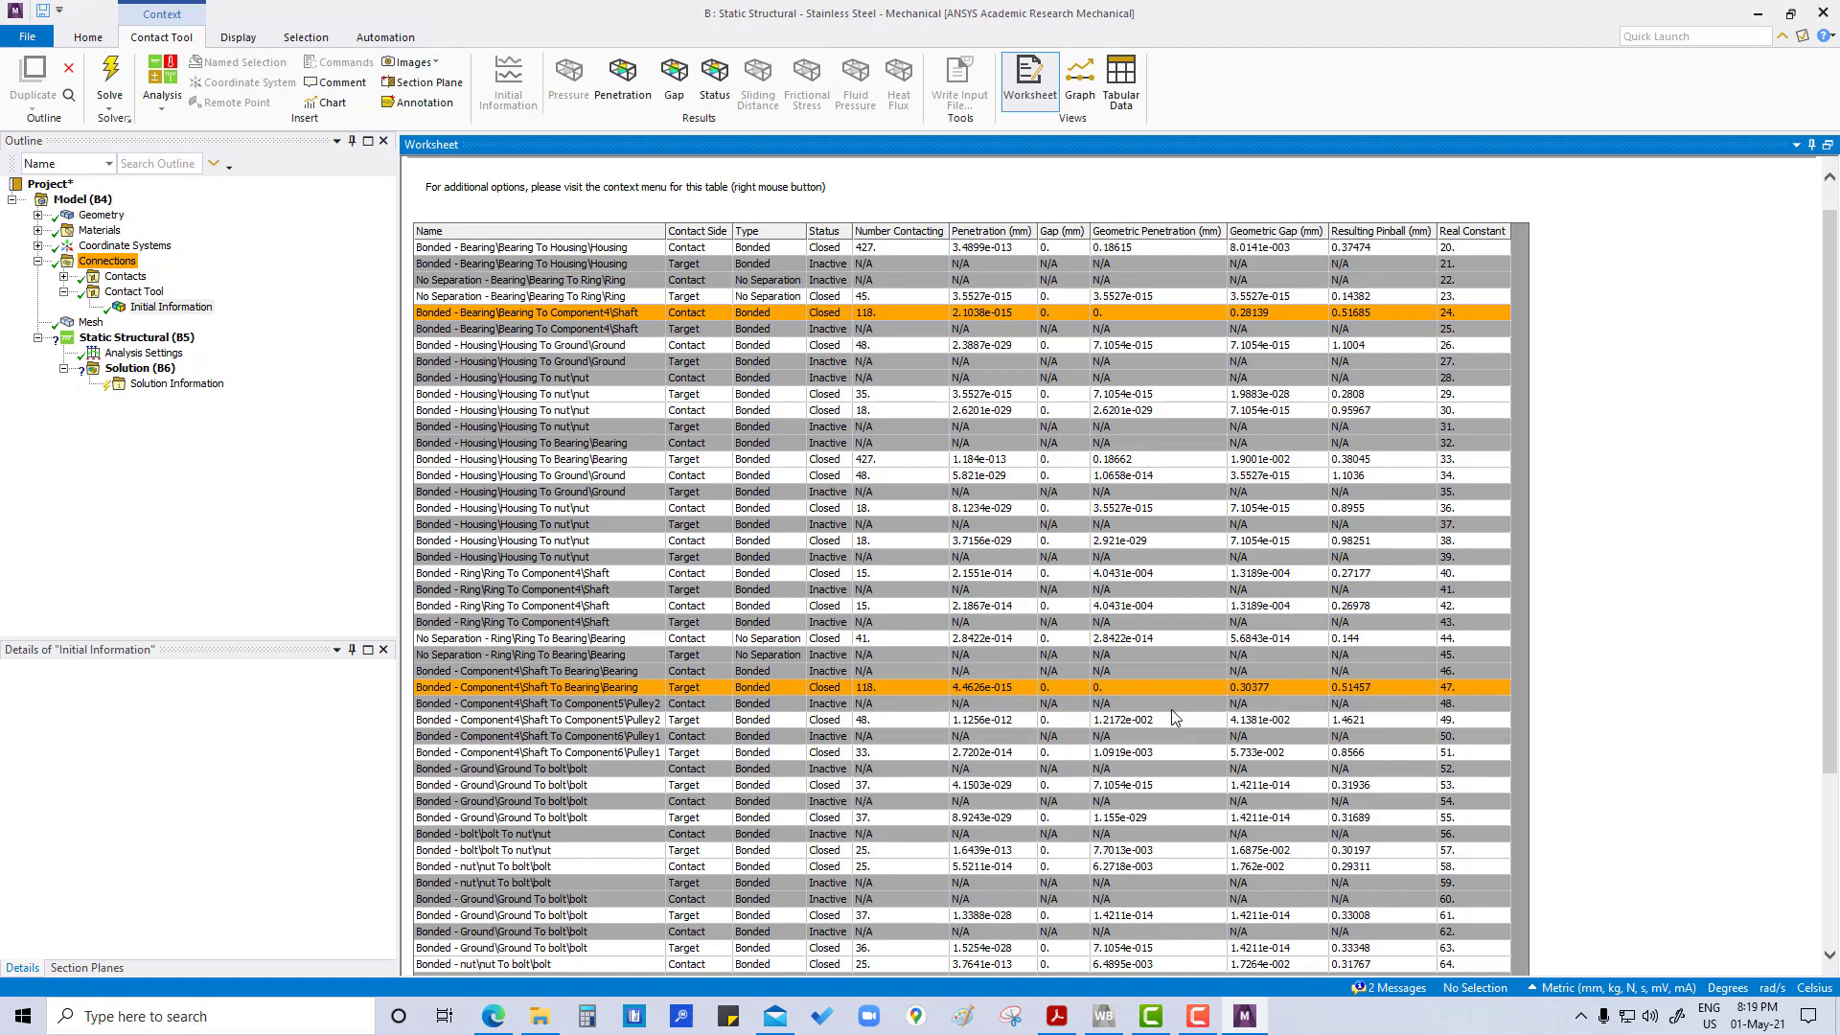
pyautogui.rightClick(789, 313)
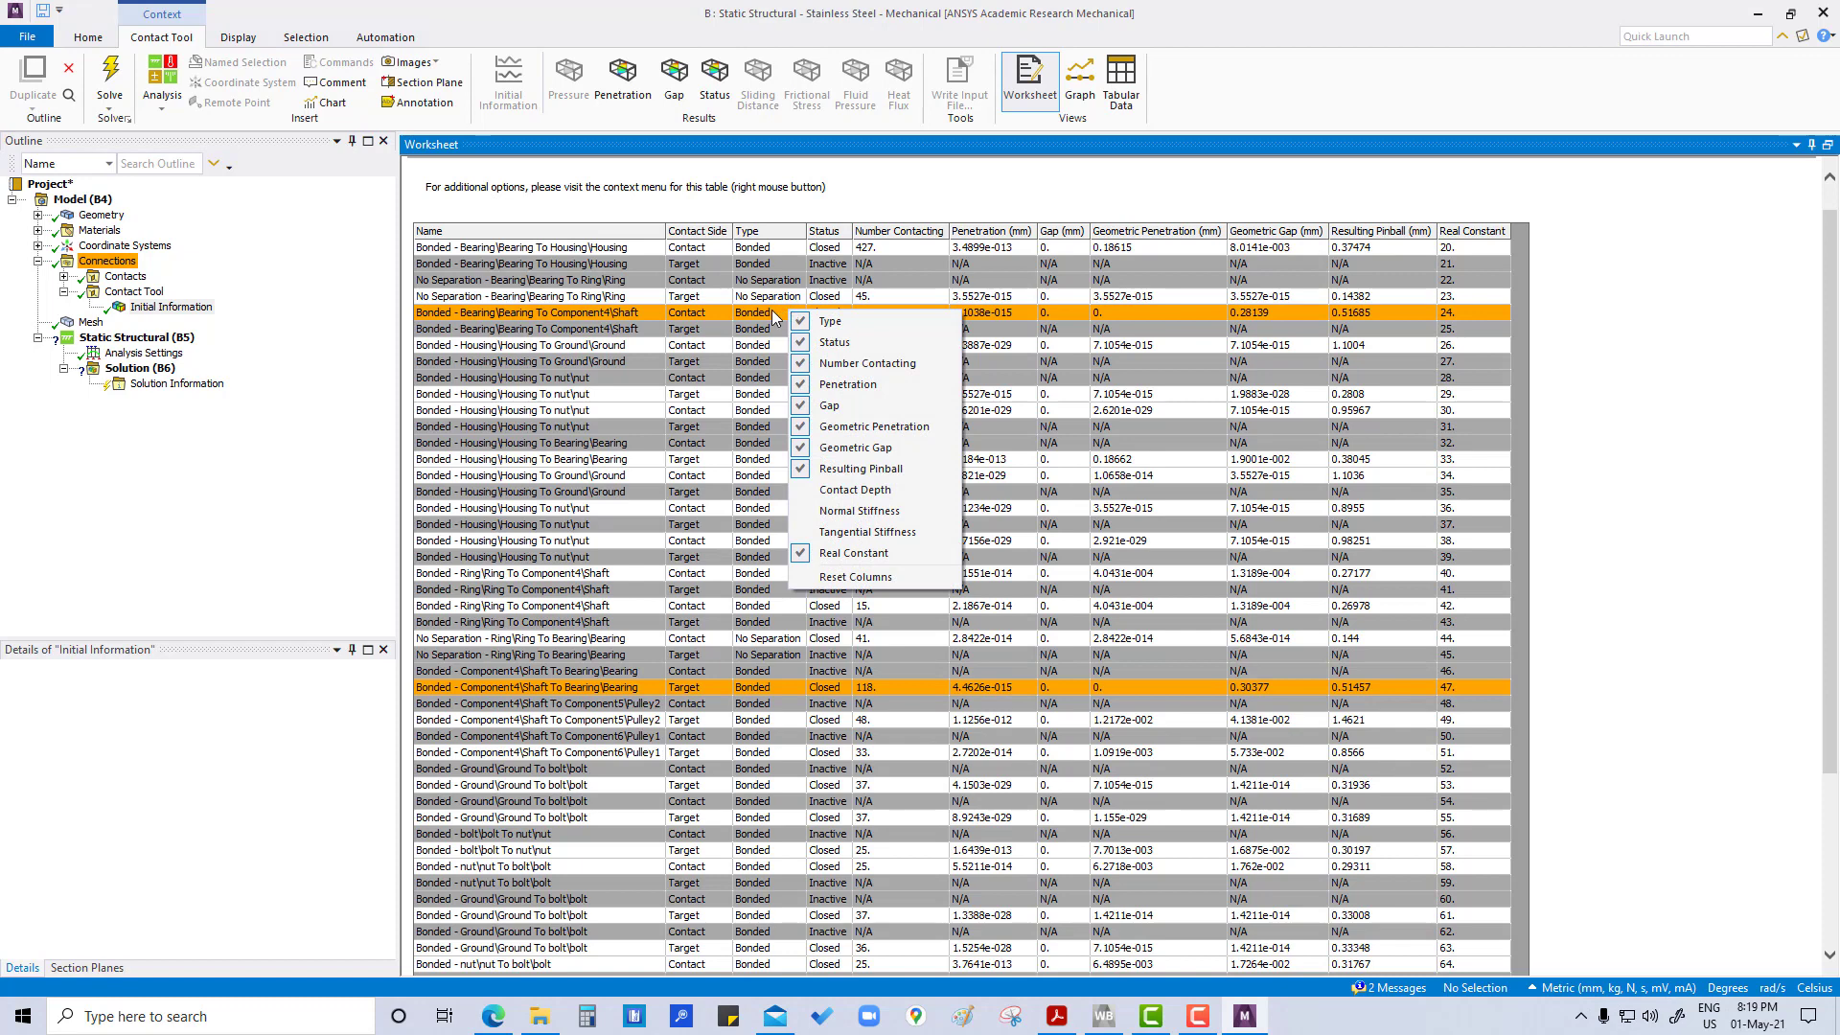
pyautogui.doubleClick(776, 314)
pyautogui.click(161, 307)
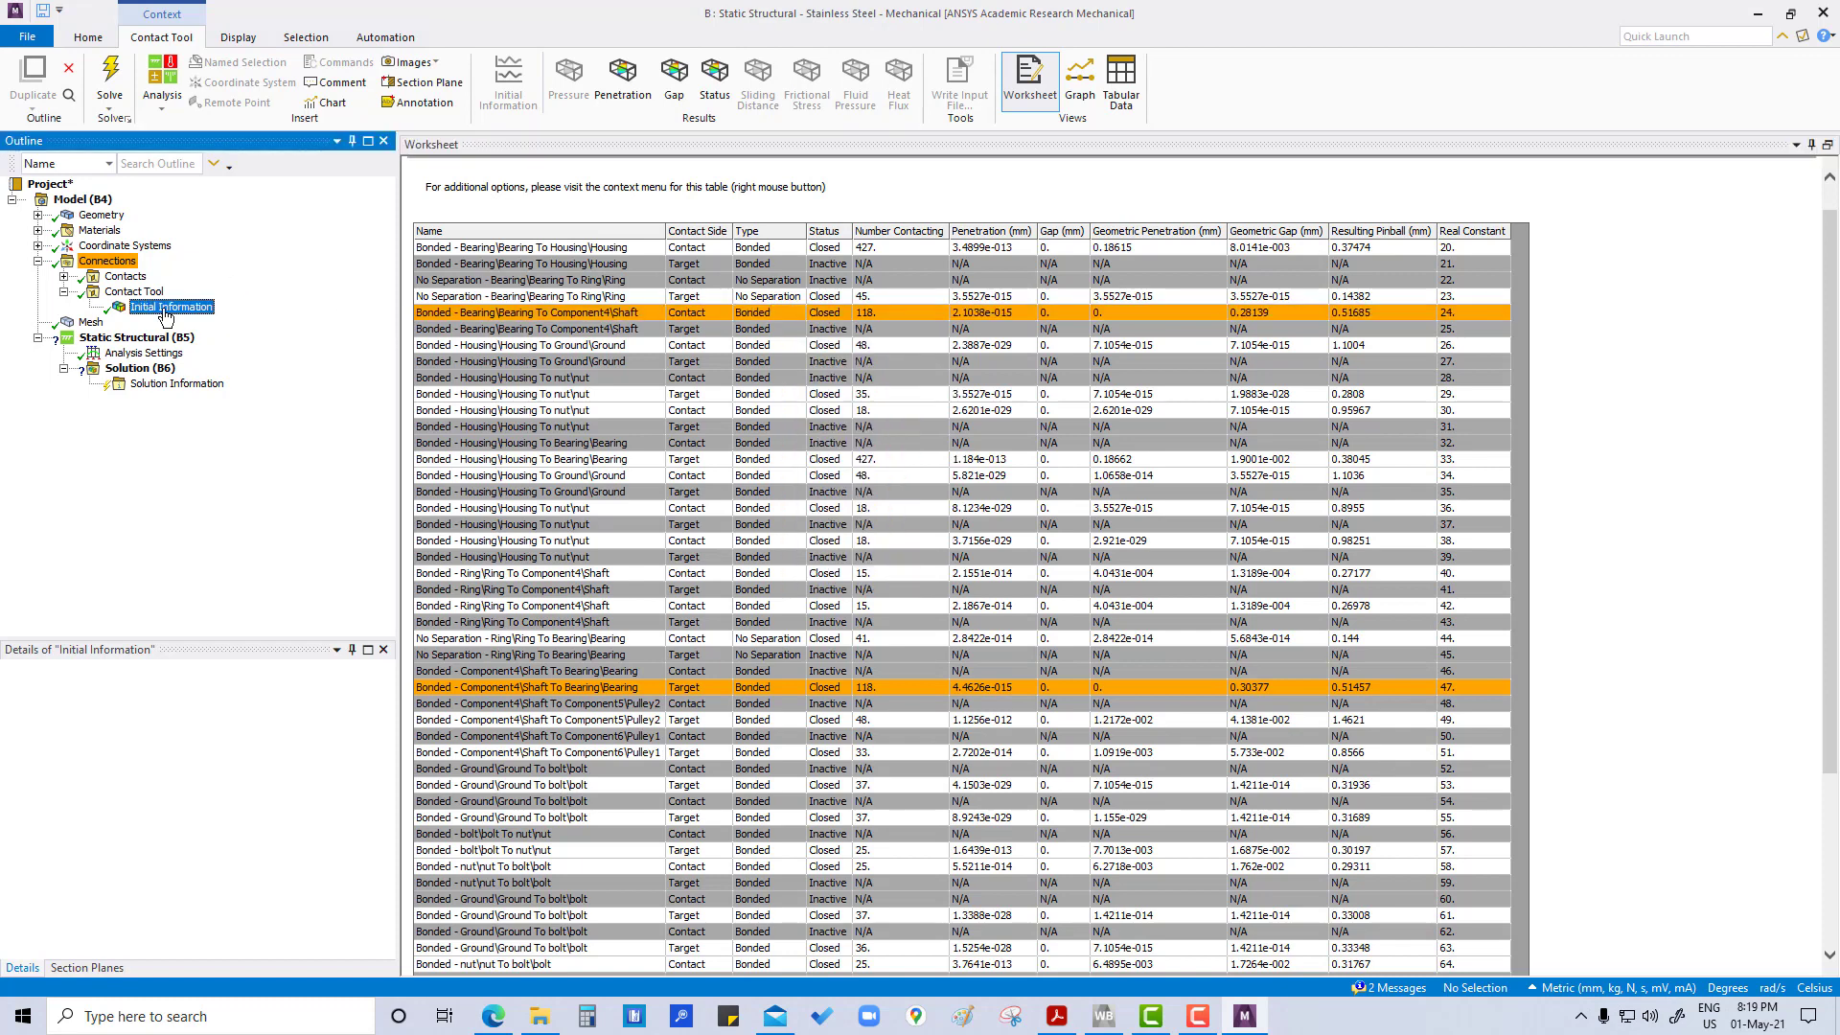
# Set the Pinball Region of the Bonded - Bearing To Component4\Shaft contact to Radius, with a Pinball Radius of 1 mm.
pyautogui.click(64, 276)
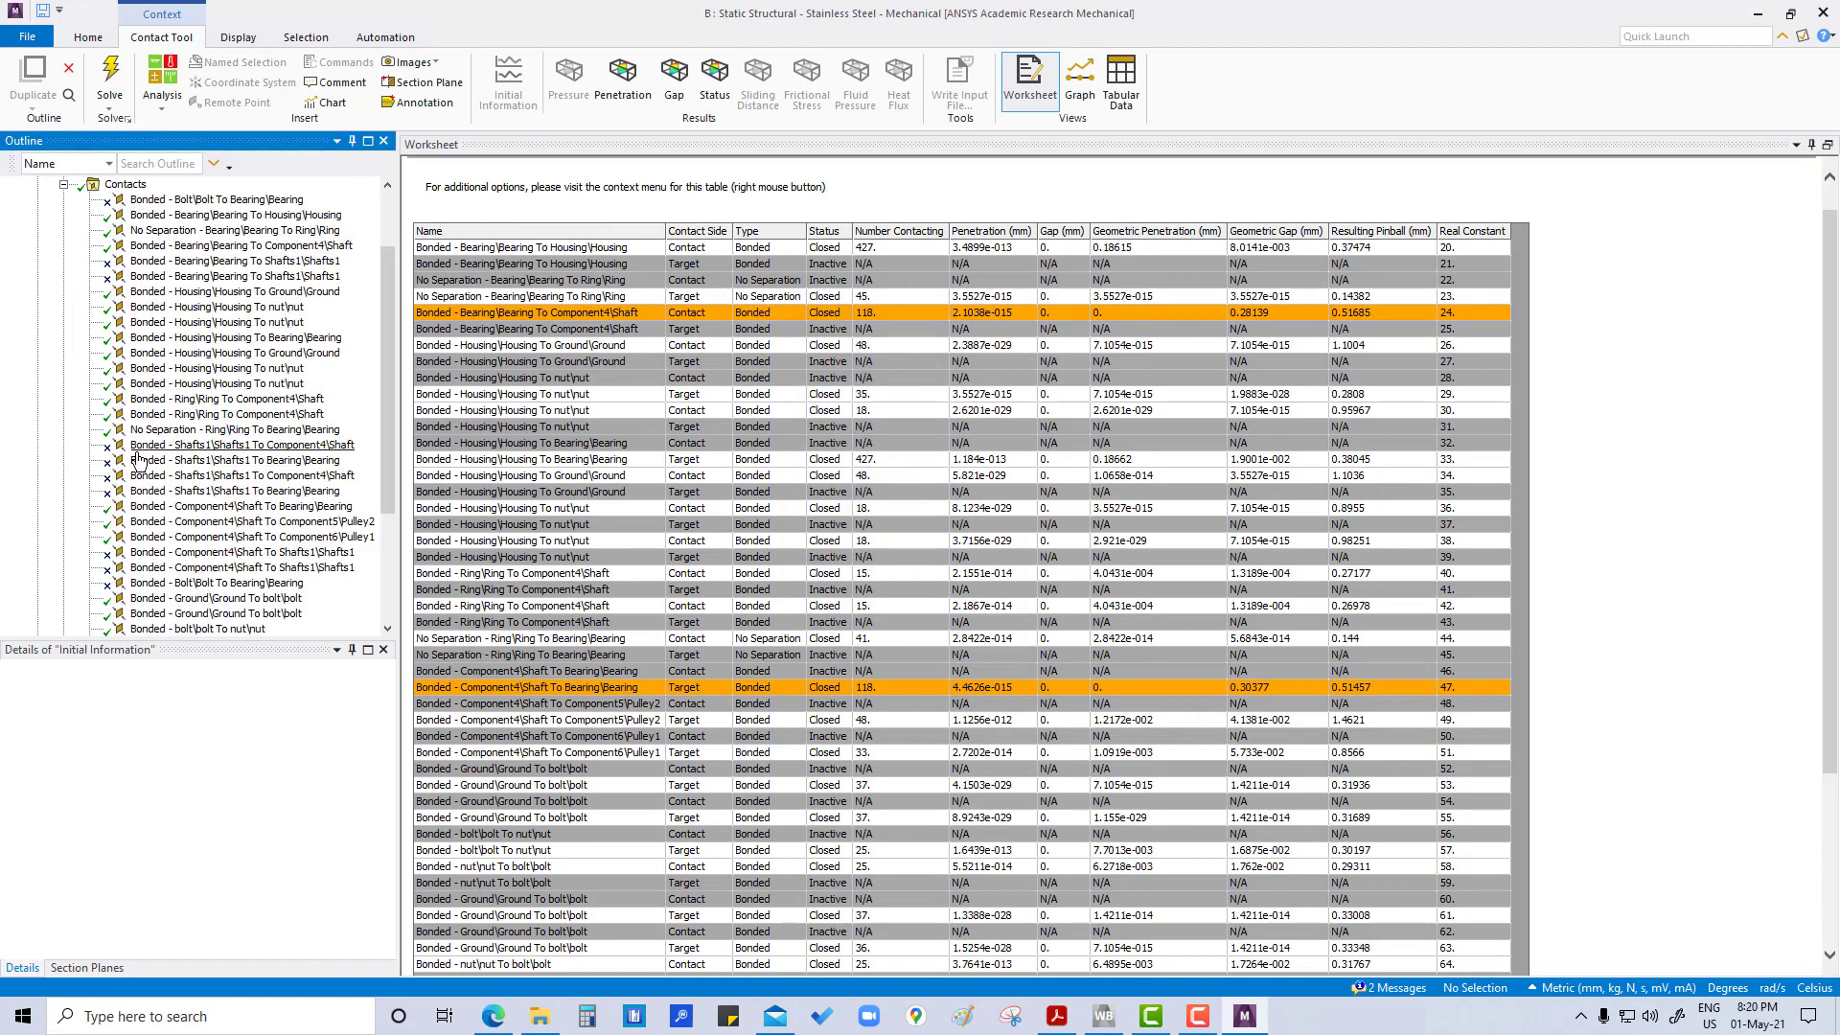
pyautogui.scroll(1, 192, 450)
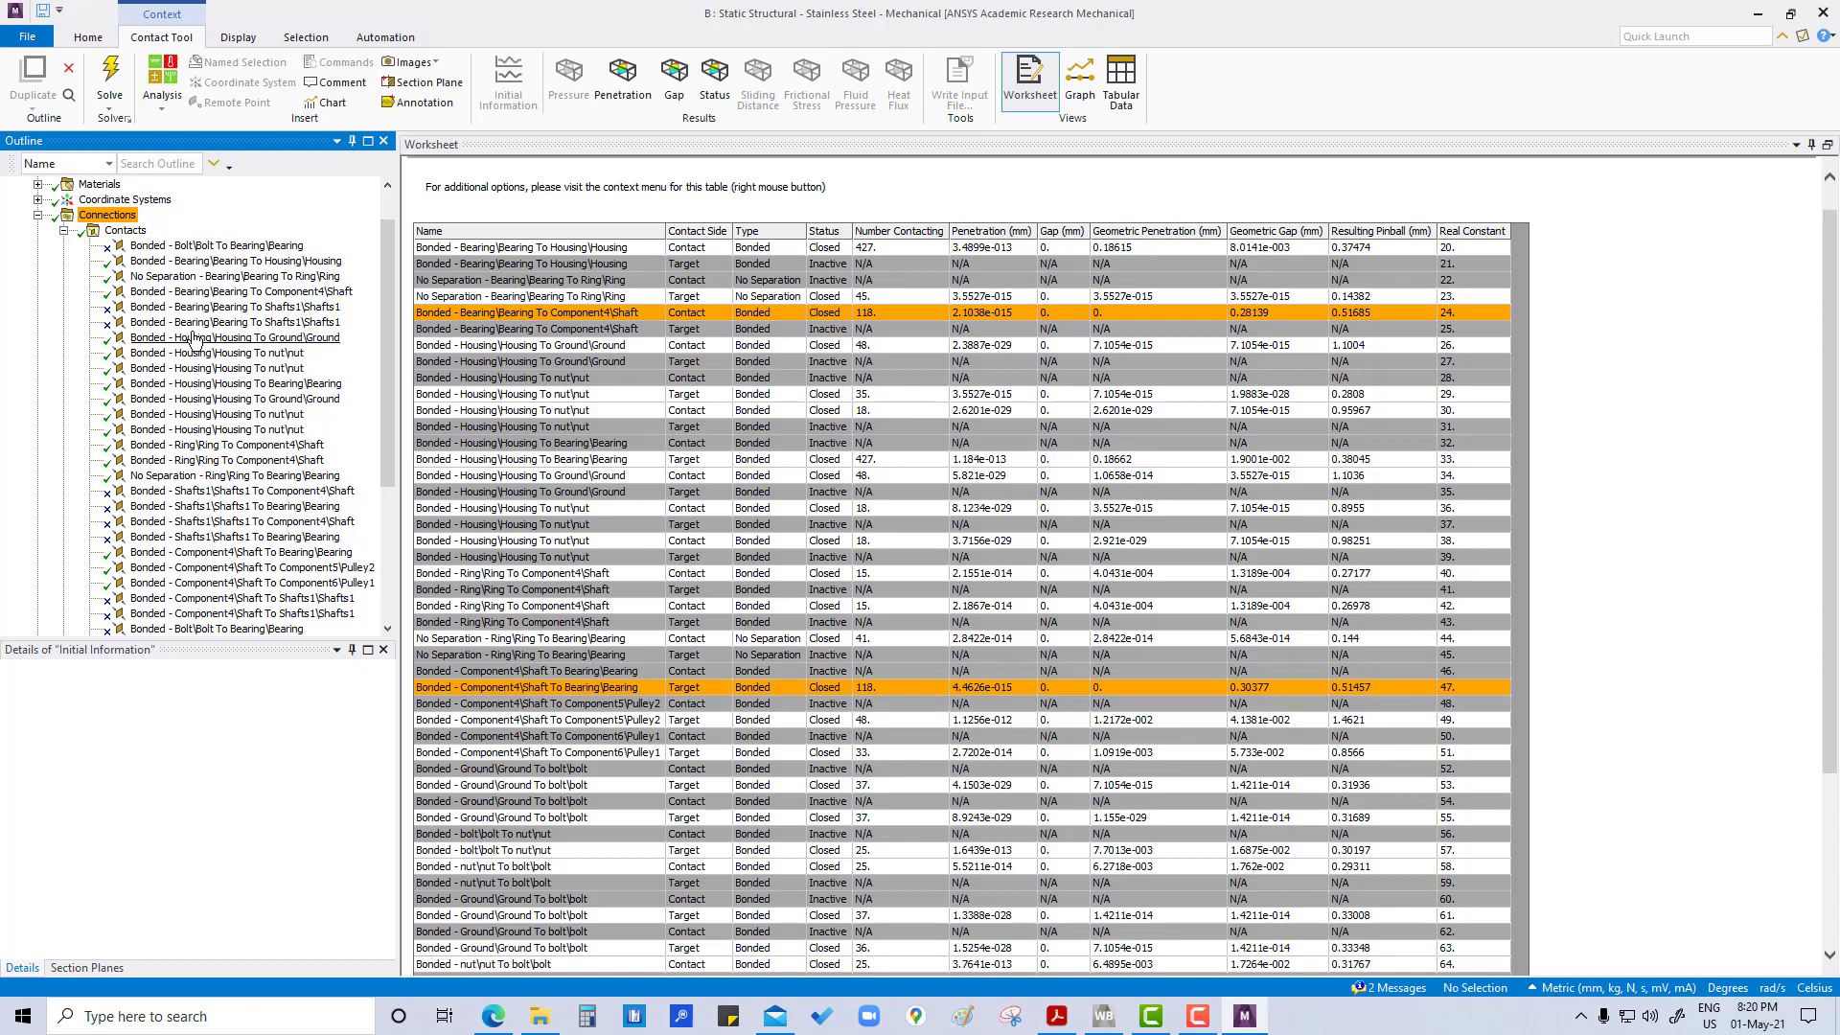
pyautogui.click(246, 292)
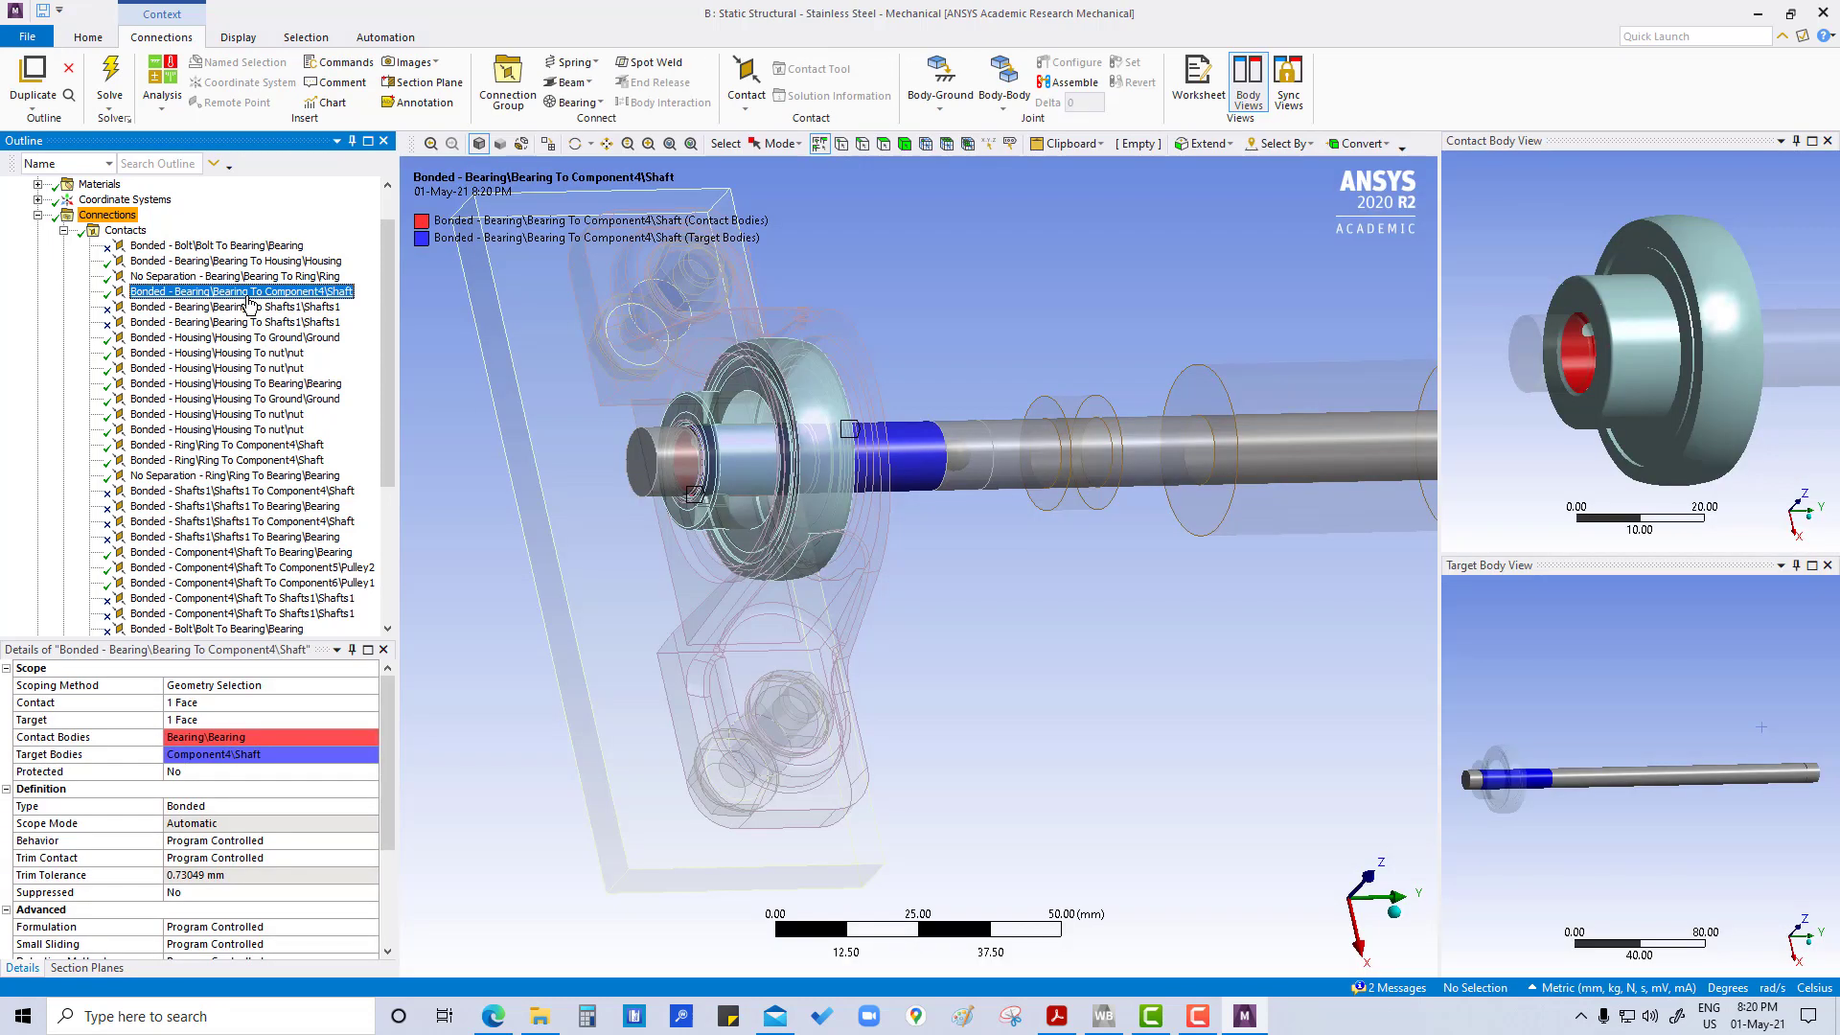
pyautogui.moveTo(746, 487); pyautogui.dragTo(857, 493, button='middle')
pyautogui.moveTo(1620, 412); pyautogui.dragTo(1691, 471, button='middle')
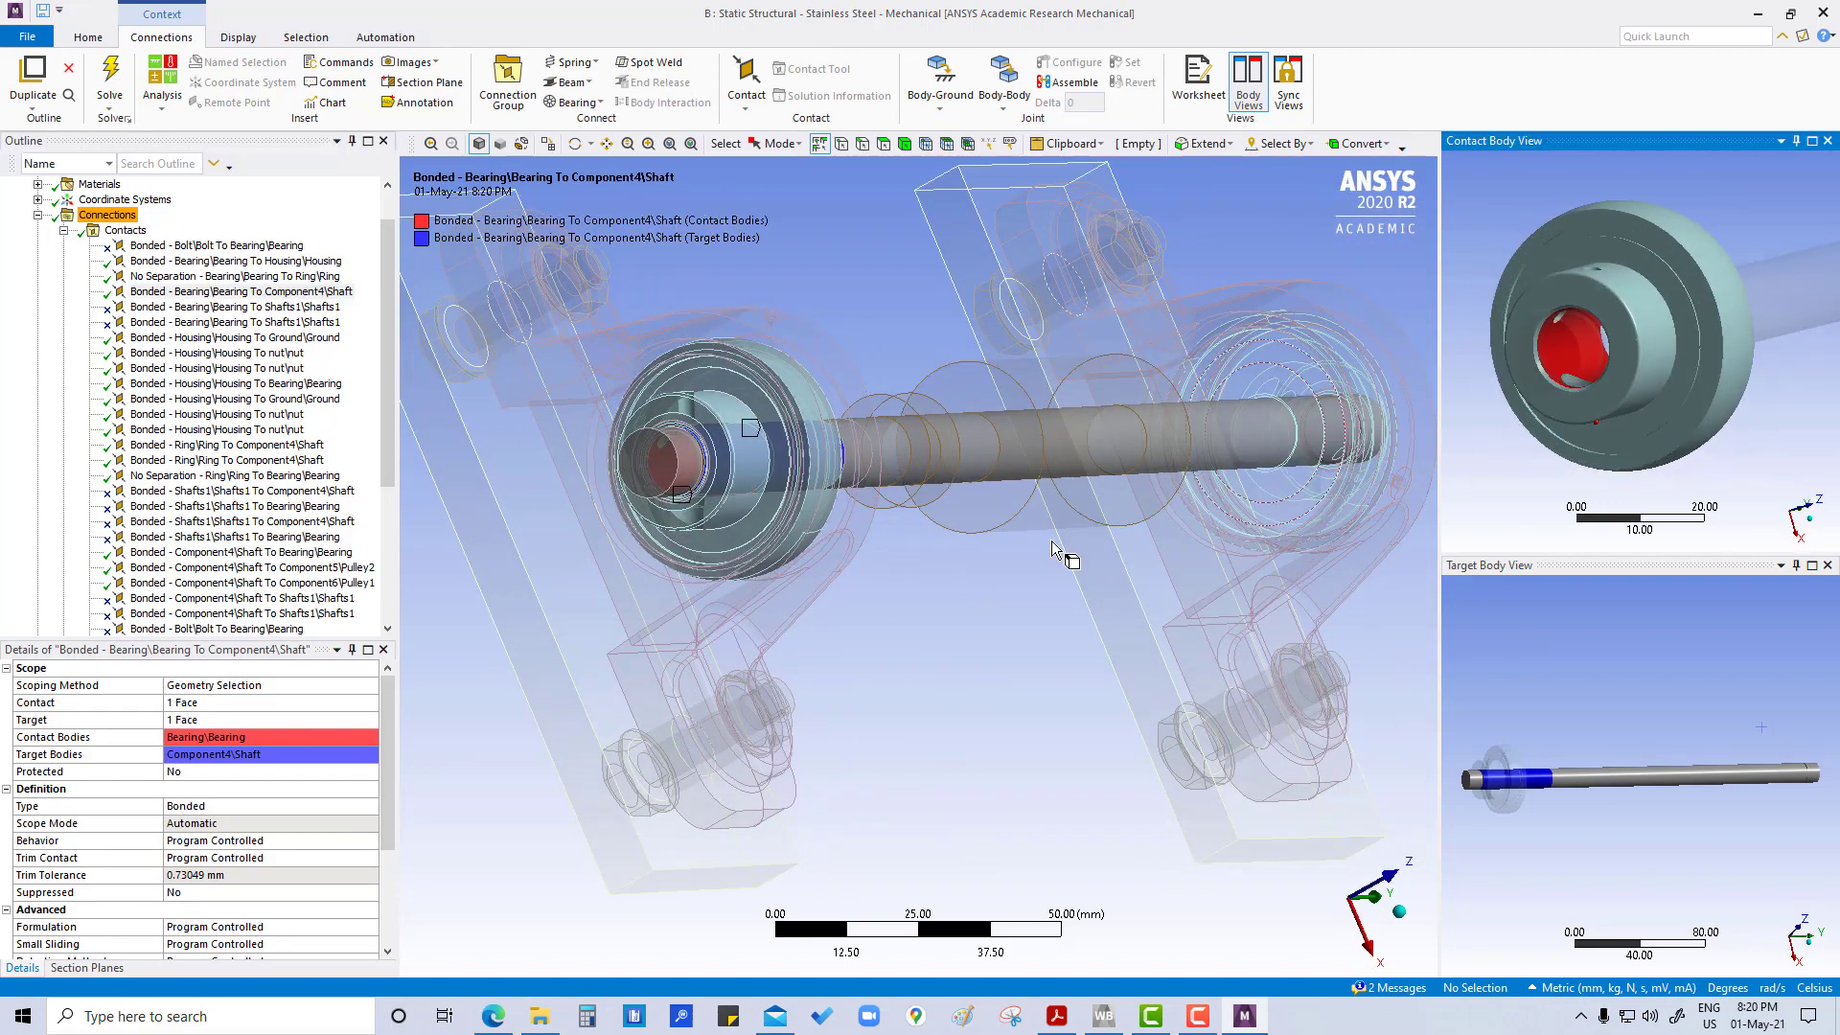
pyautogui.moveTo(725, 512); pyautogui.dragTo(585, 438, button='middle')
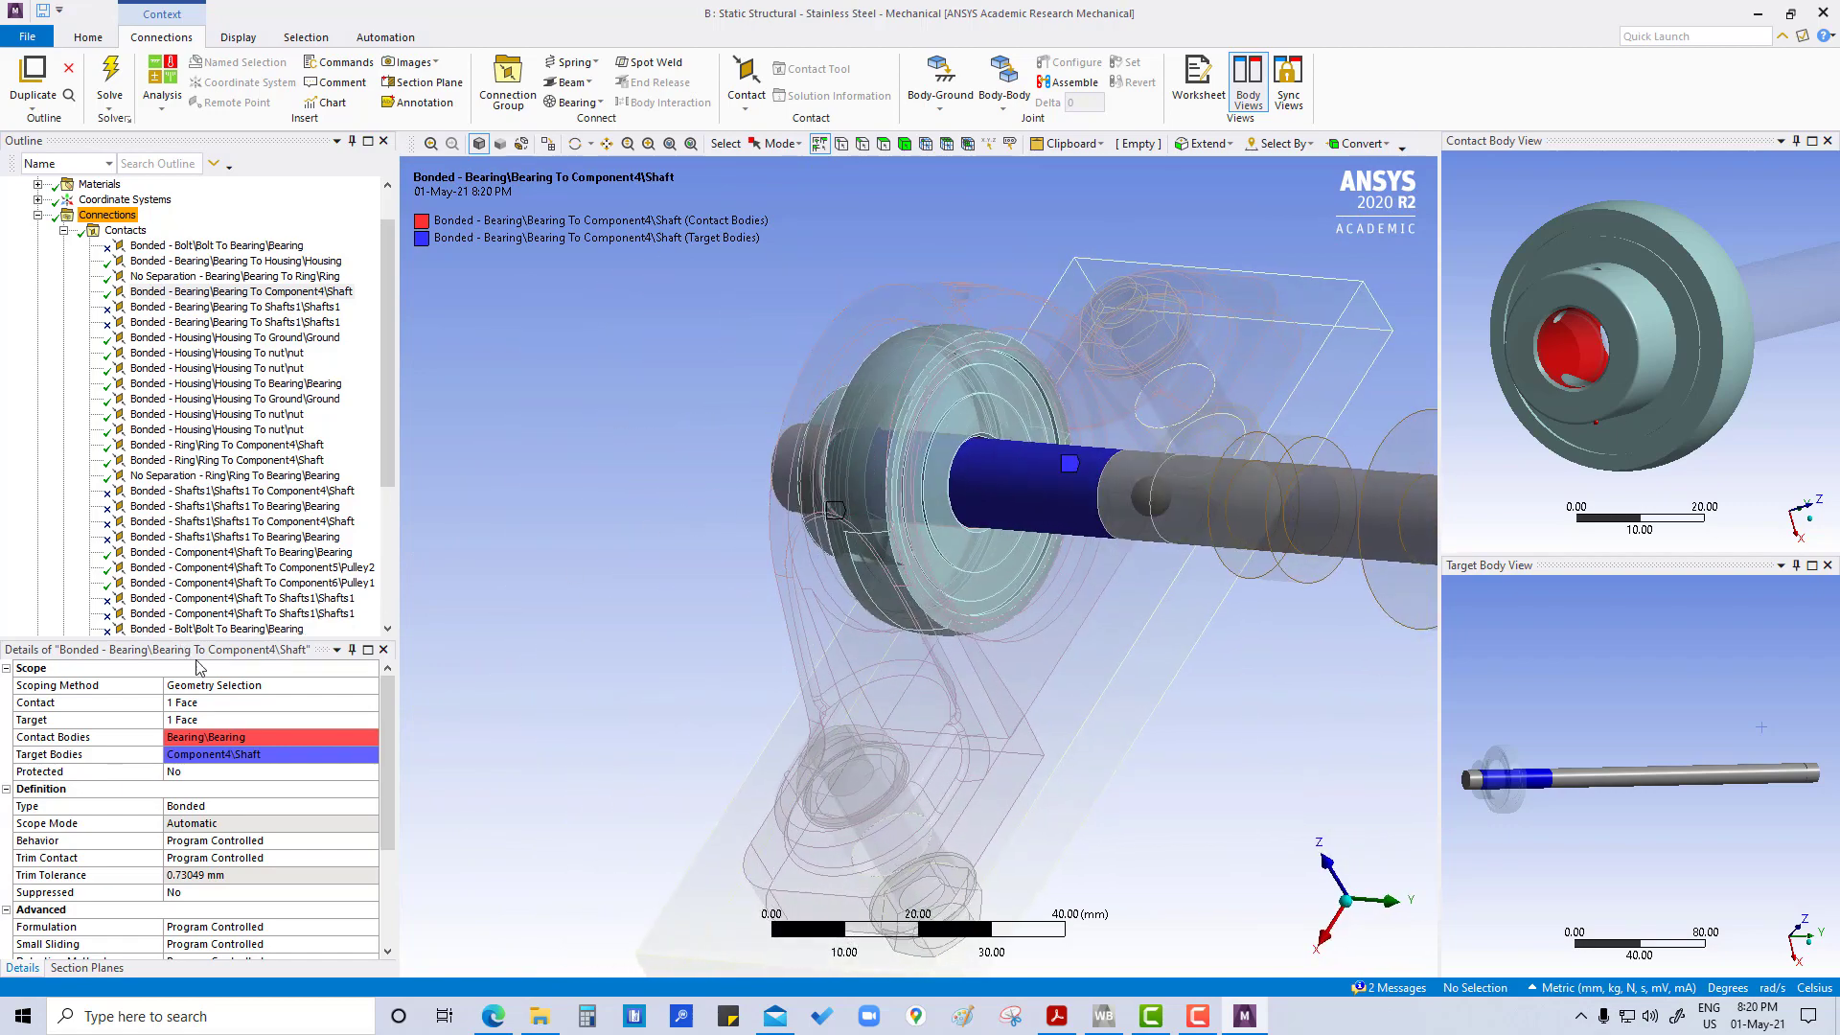
pyautogui.moveTo(387, 726); pyautogui.dragTo(387, 848)
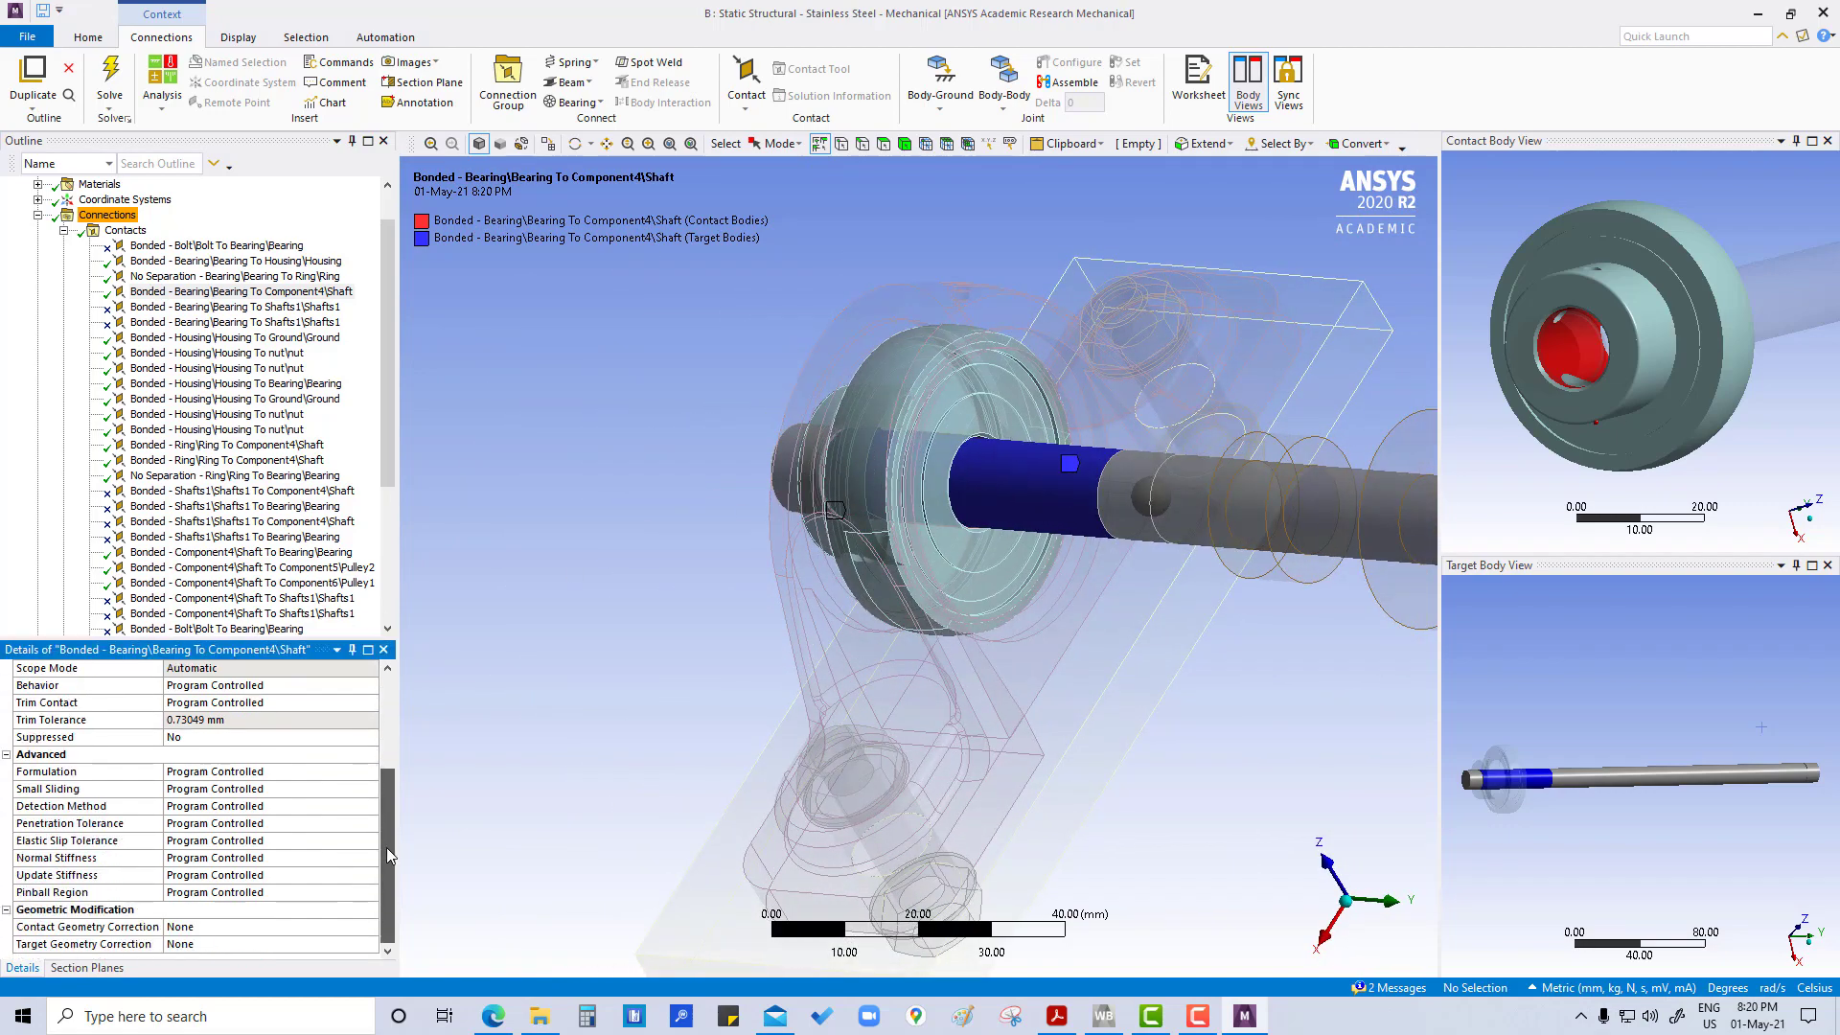
pyautogui.click(220, 898)
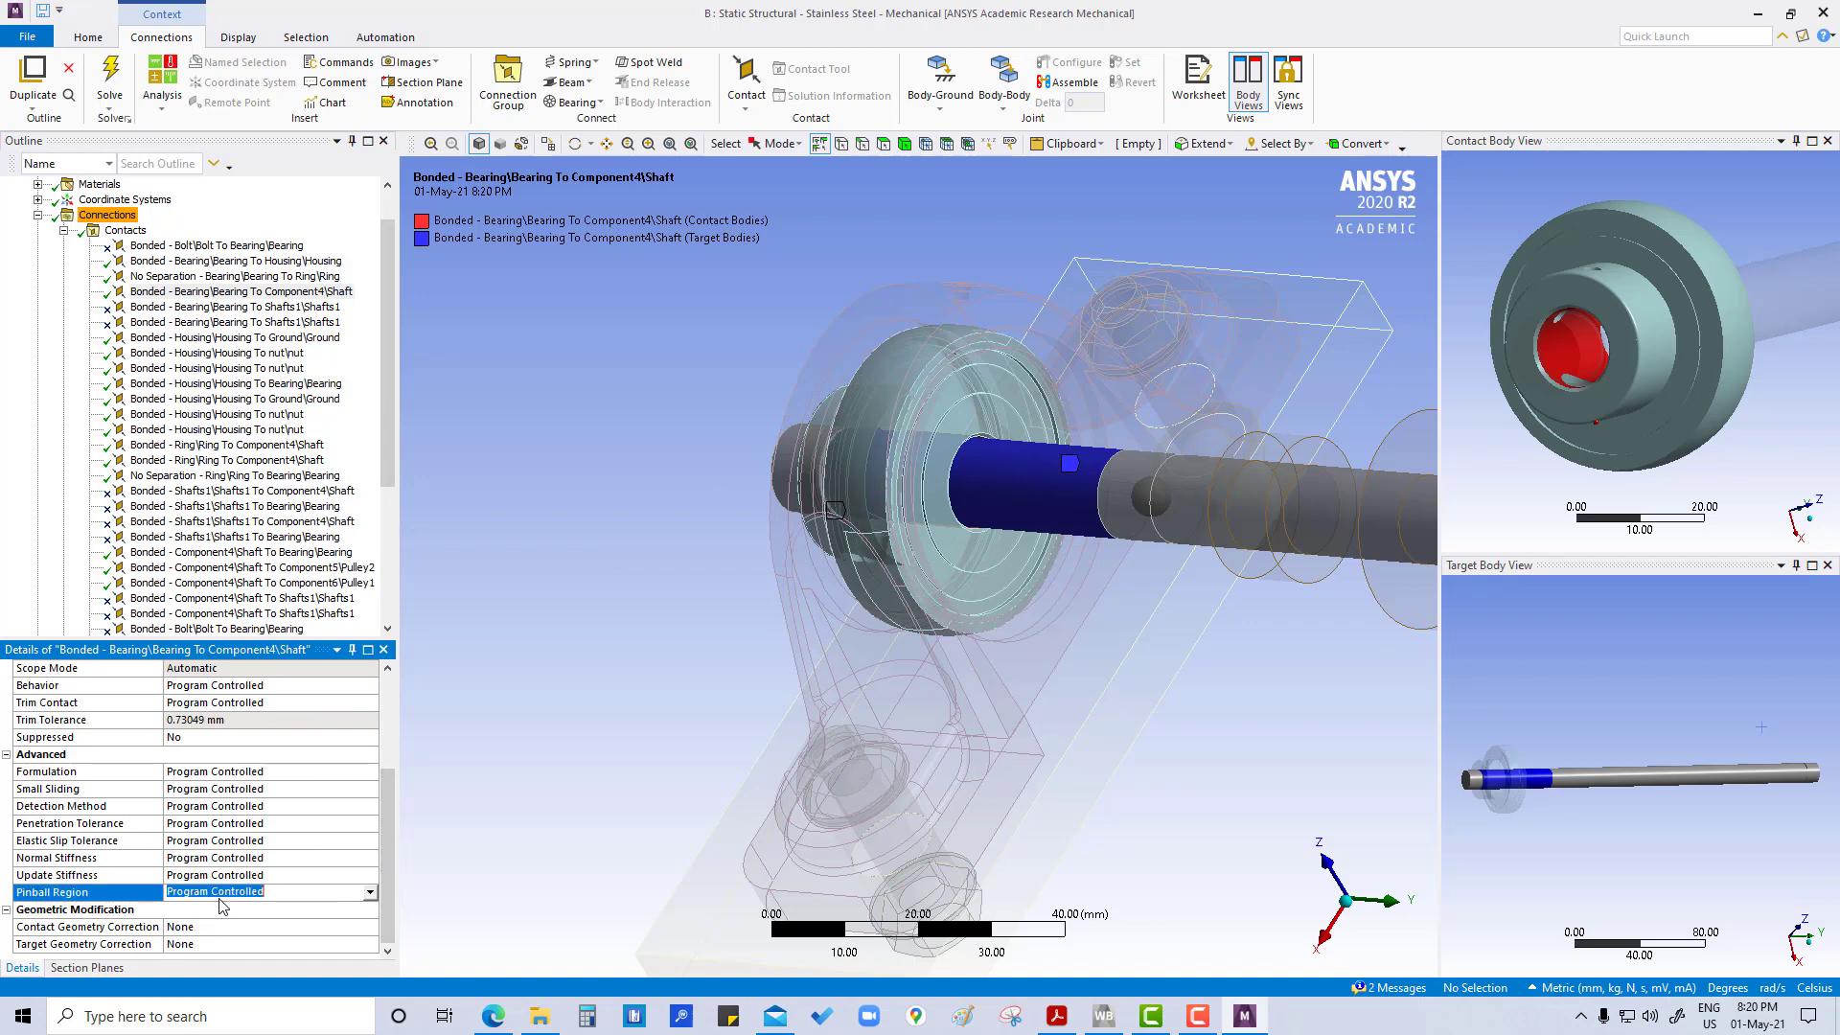
pyautogui.click(370, 894)
pyautogui.click(264, 933)
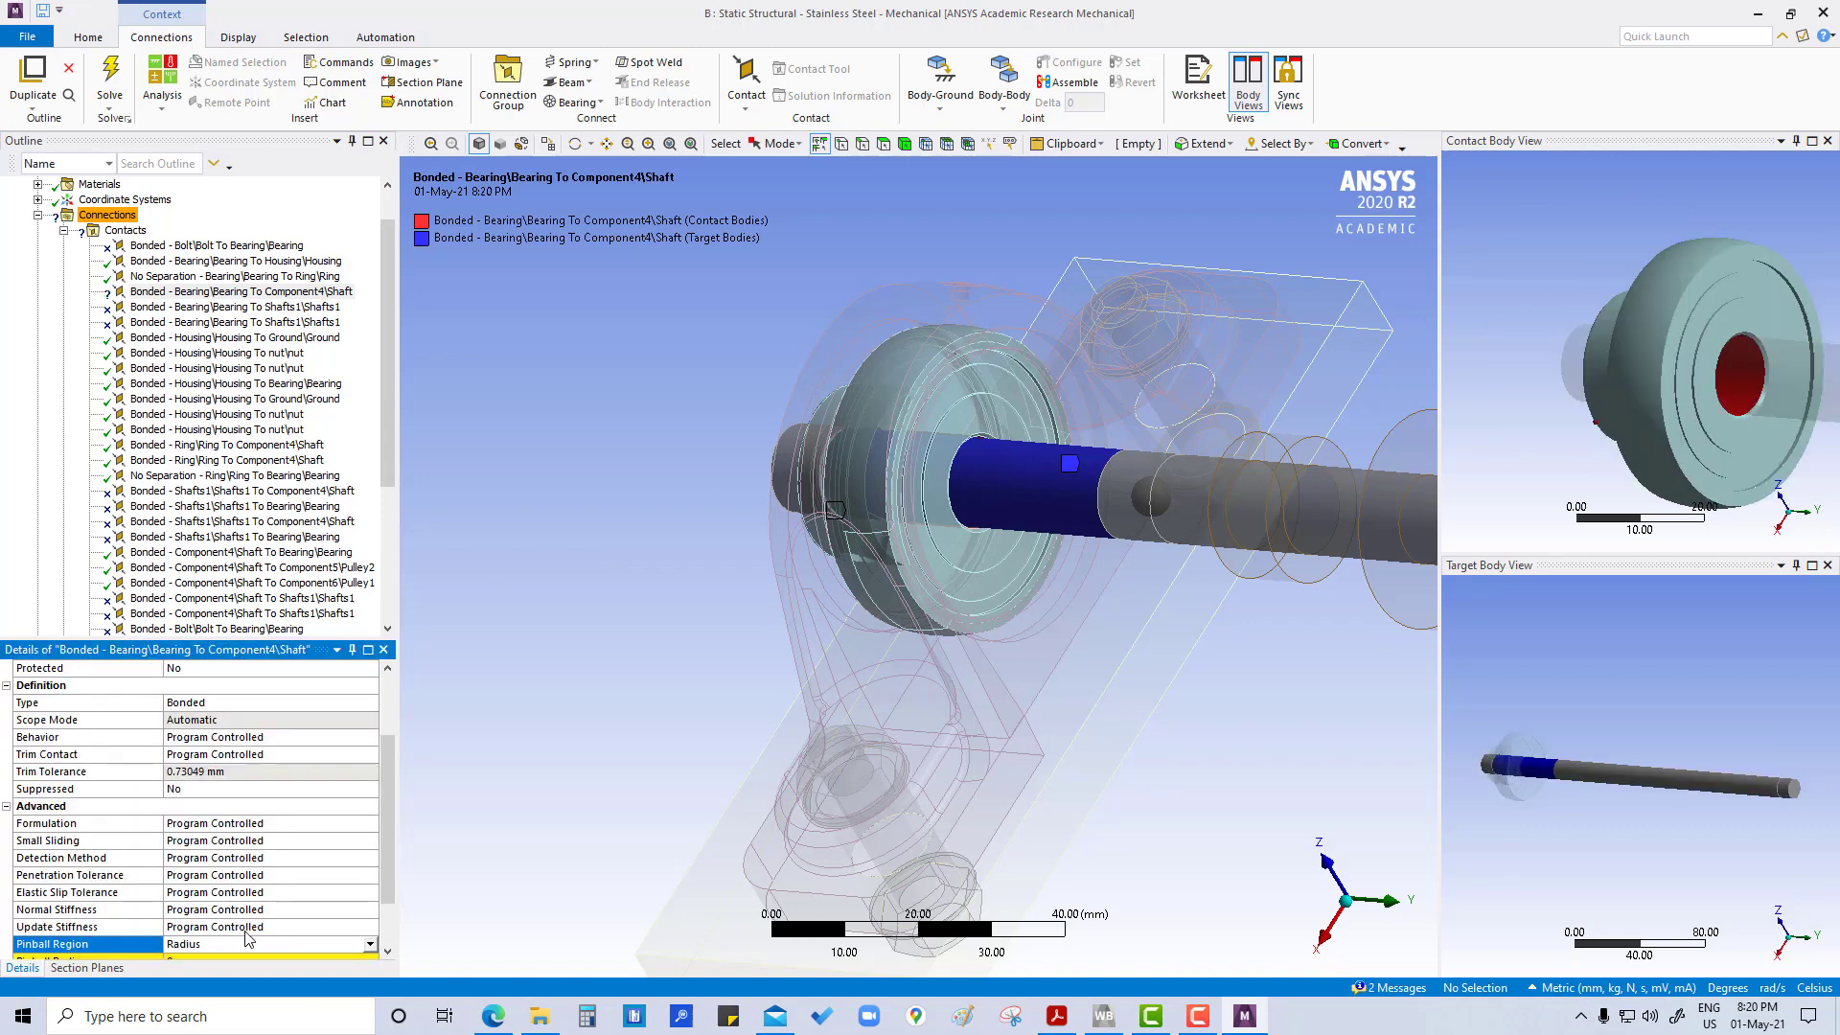
pyautogui.scroll(-2, 383, 812)
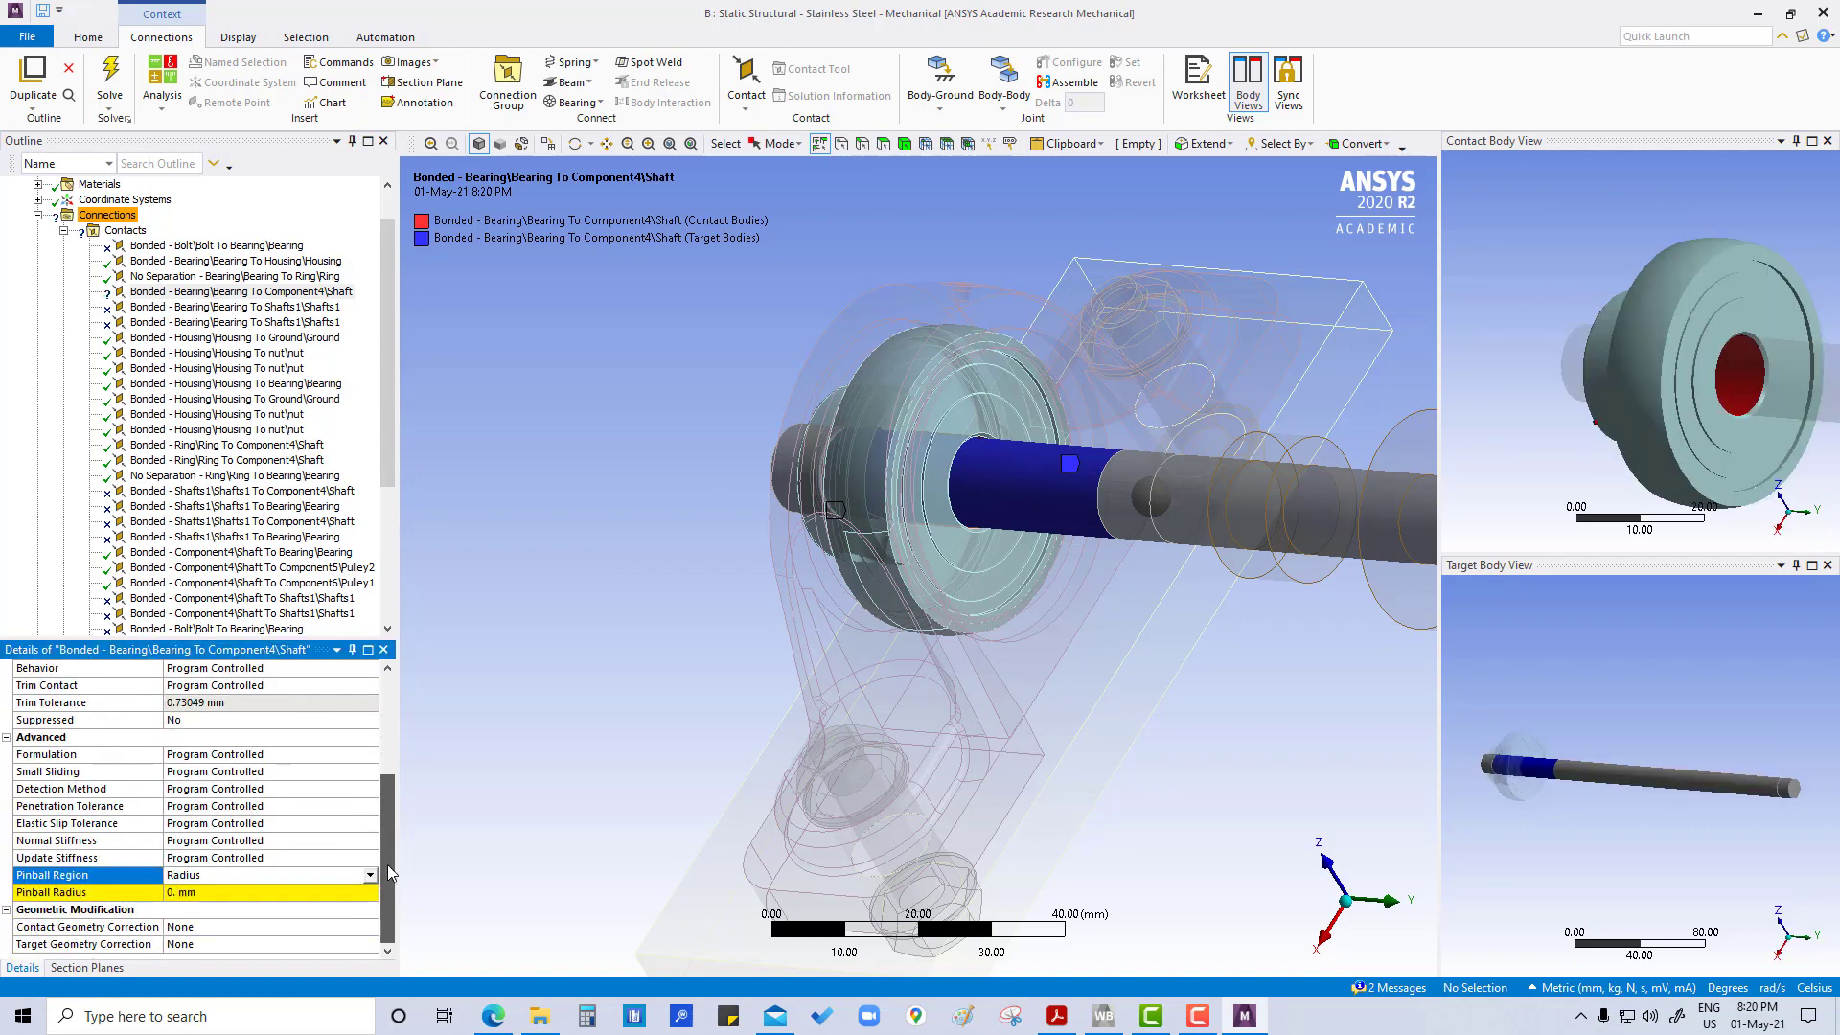
pyautogui.click(228, 893)
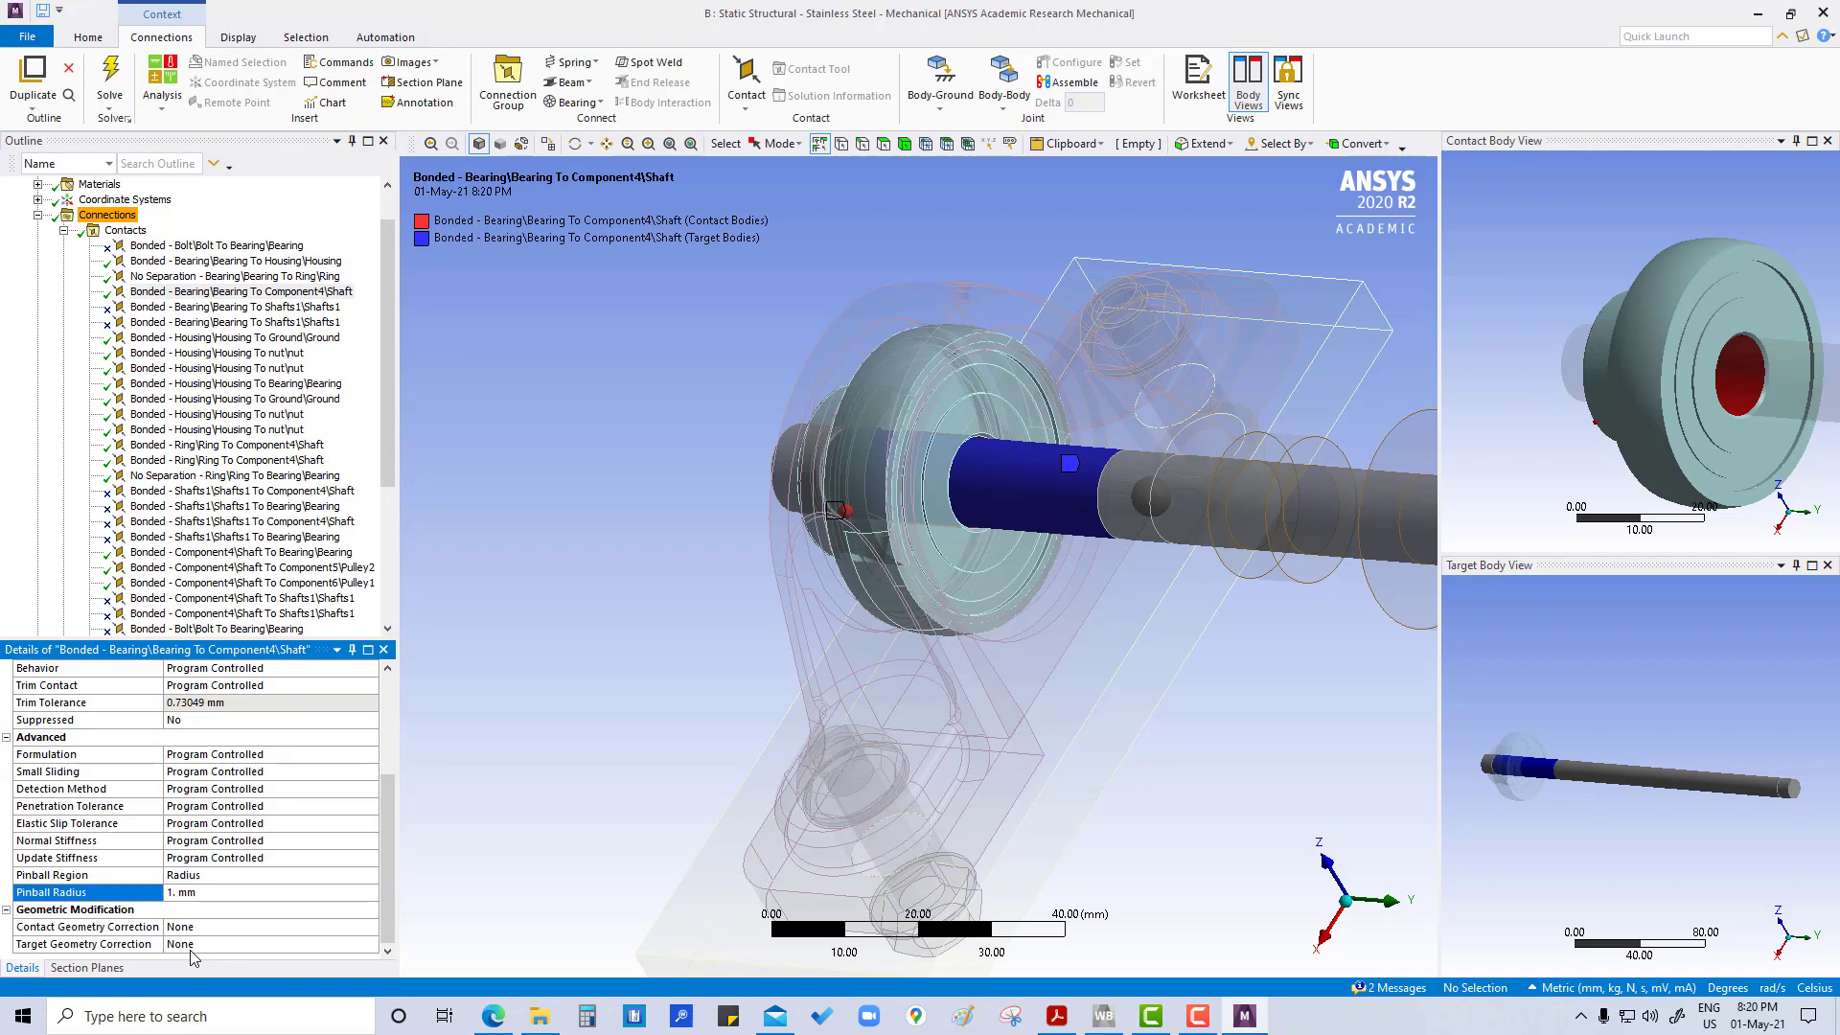
pyautogui.click(207, 293)
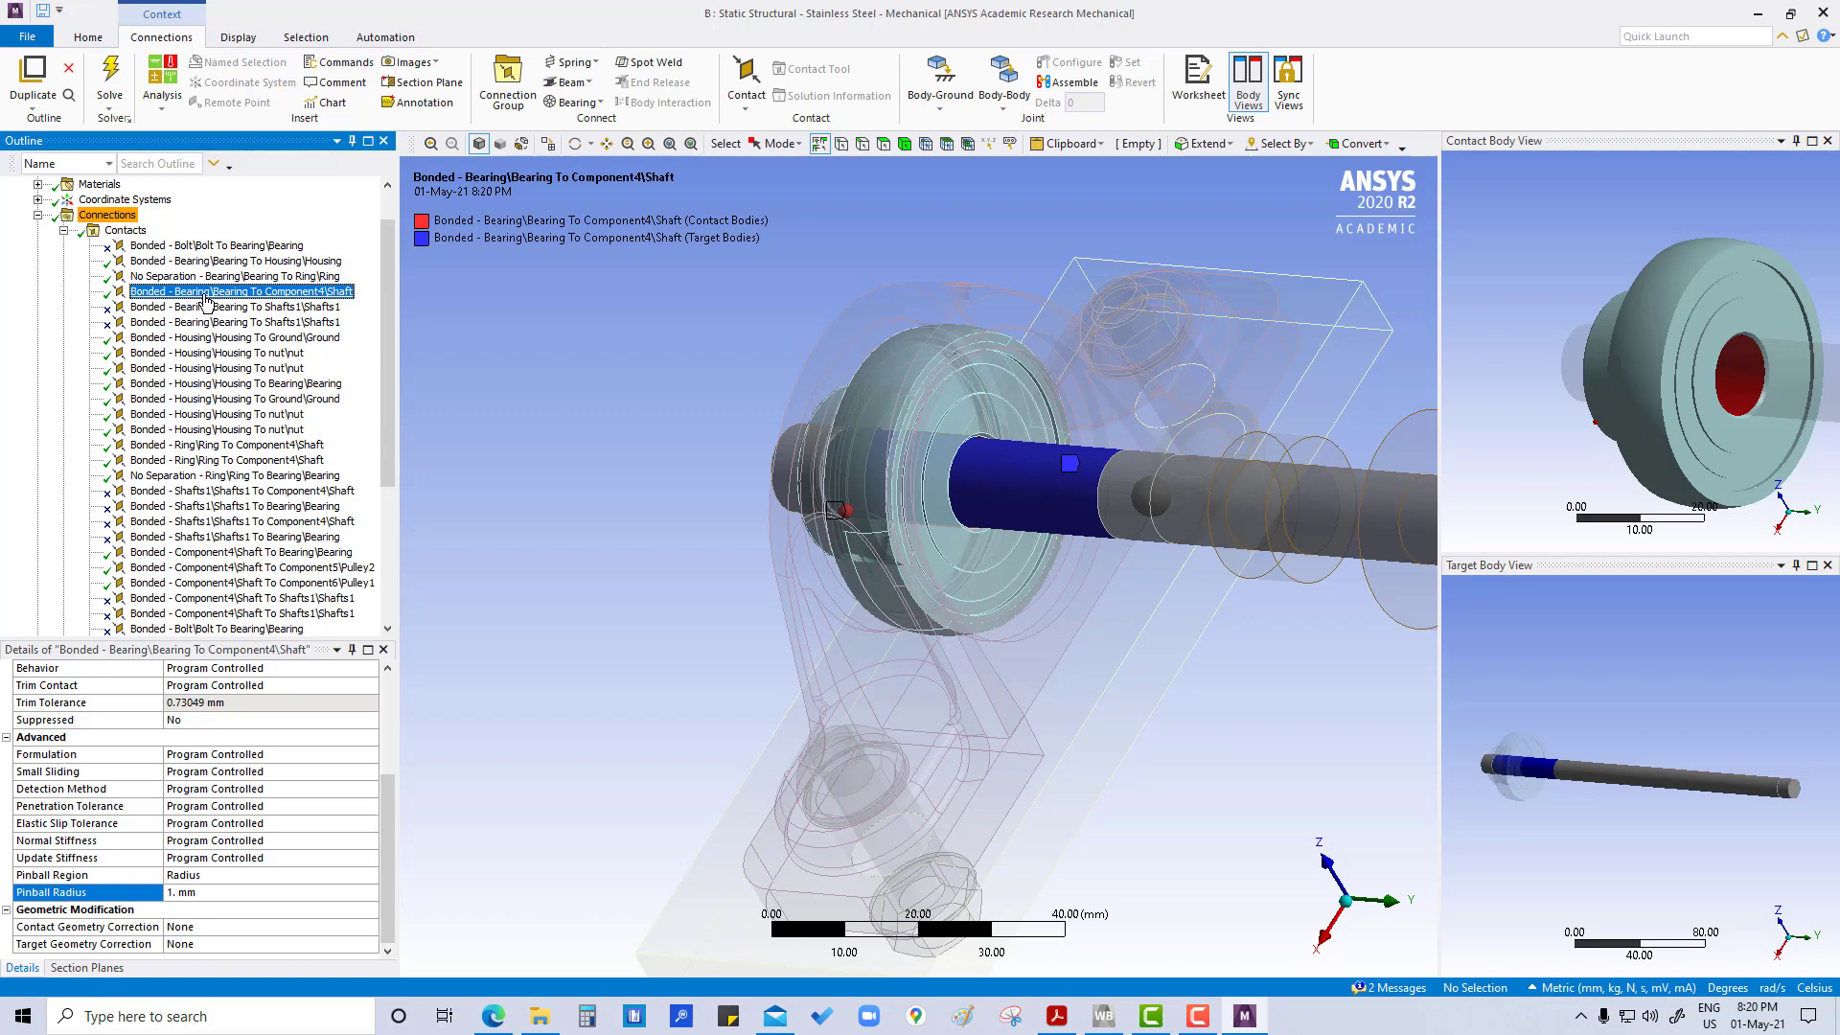
# Set the Pinball Region of the Bonded - Component4\Shaft To Bearing contact to Radius, with a Pinball Radius of 1 mm.
pyautogui.click(288, 553)
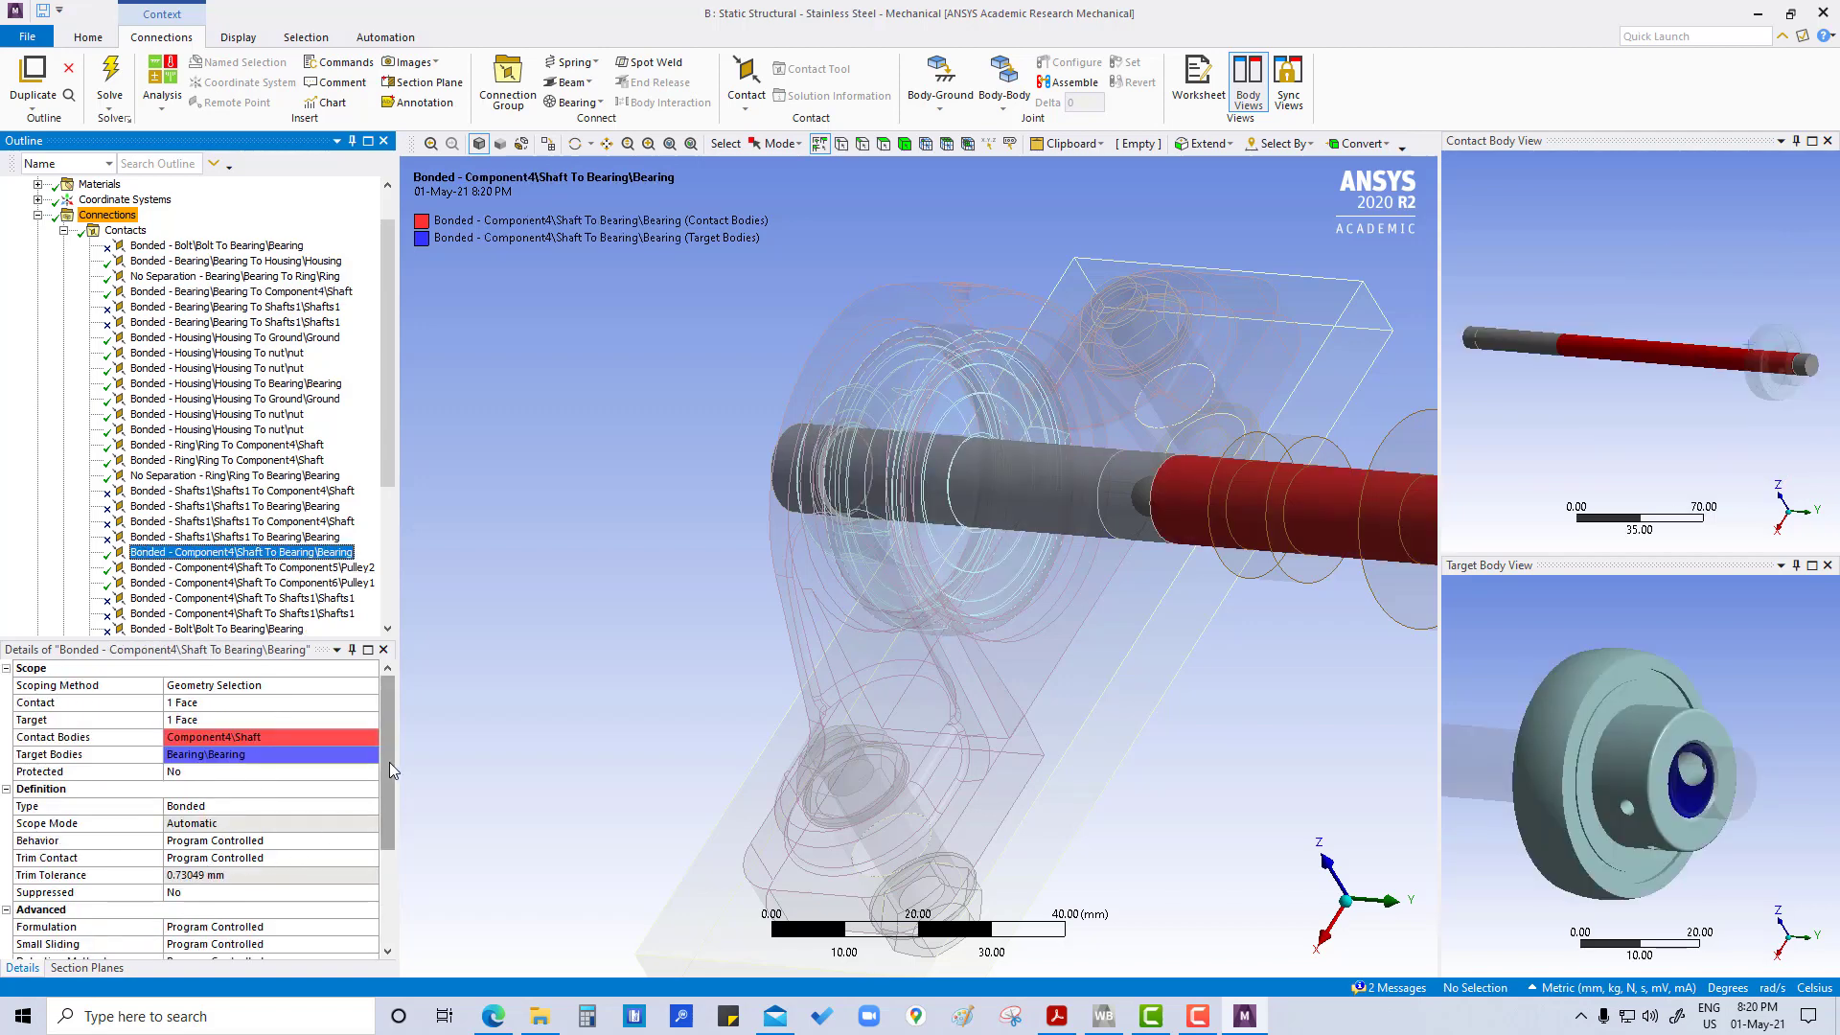
pyautogui.moveTo(388, 763); pyautogui.dragTo(388, 855)
pyautogui.click(281, 893)
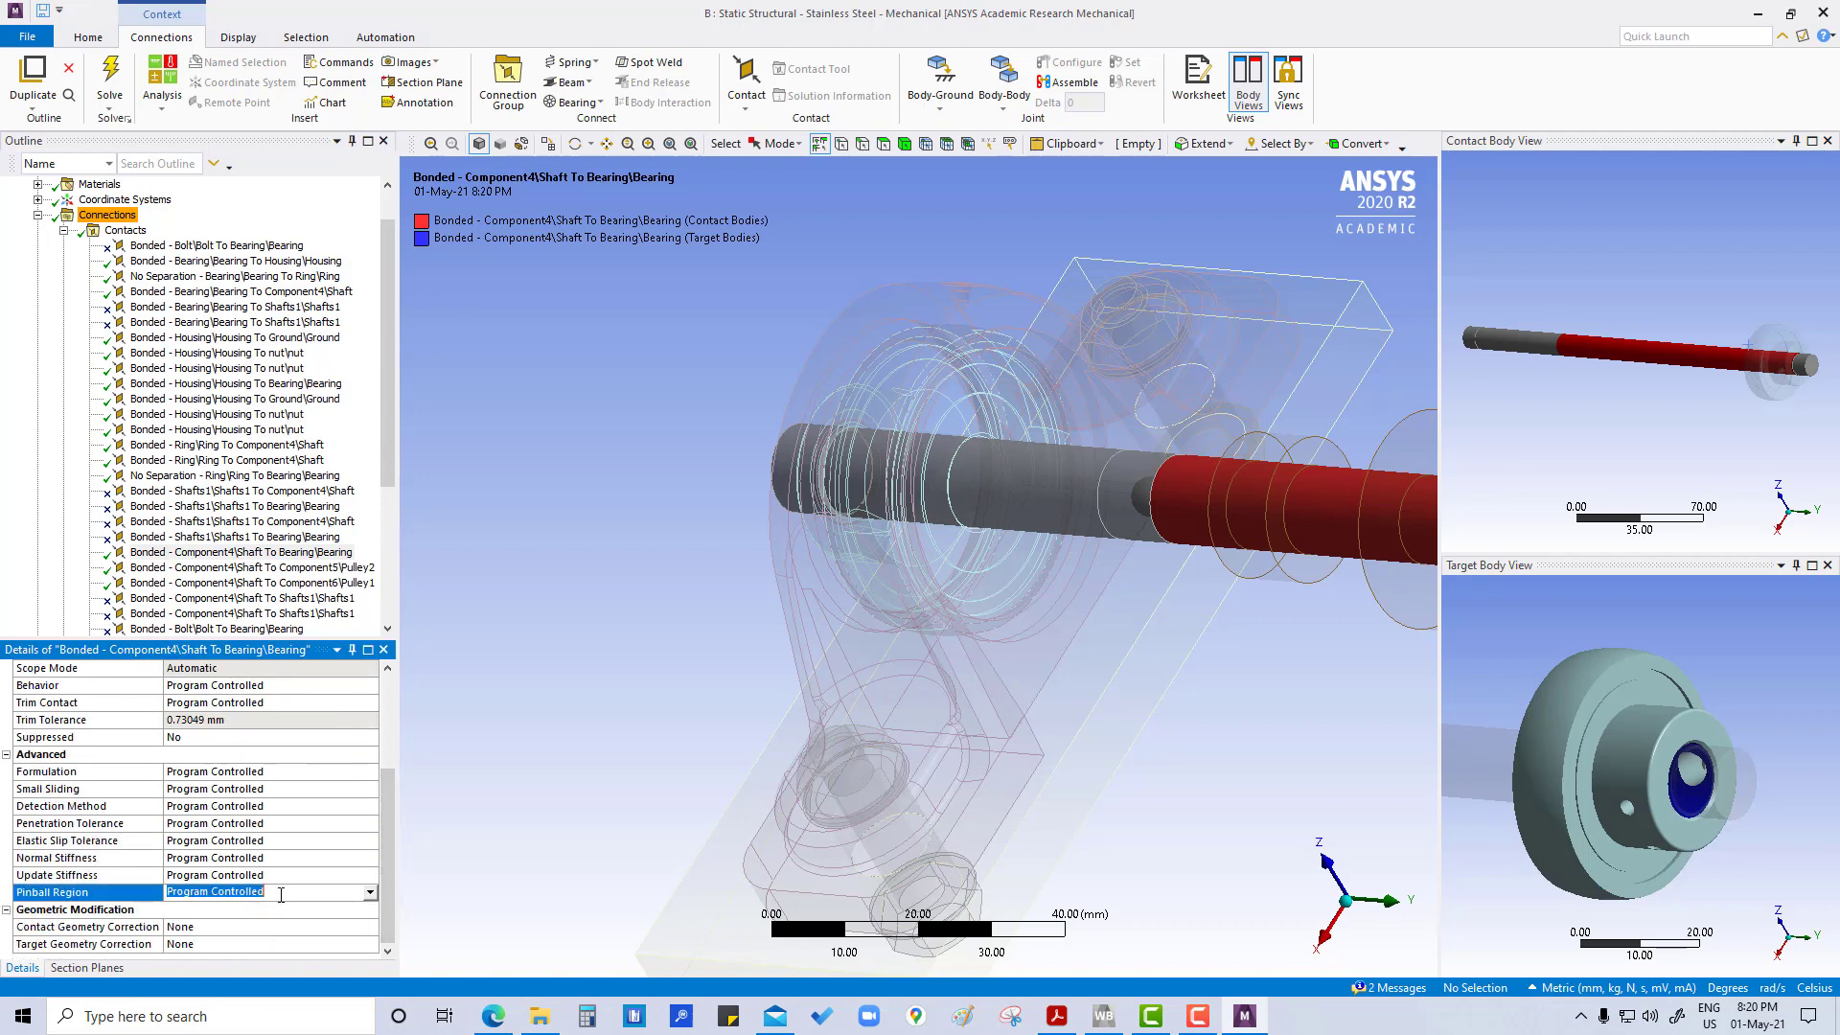
pyautogui.click(371, 893)
pyautogui.click(218, 941)
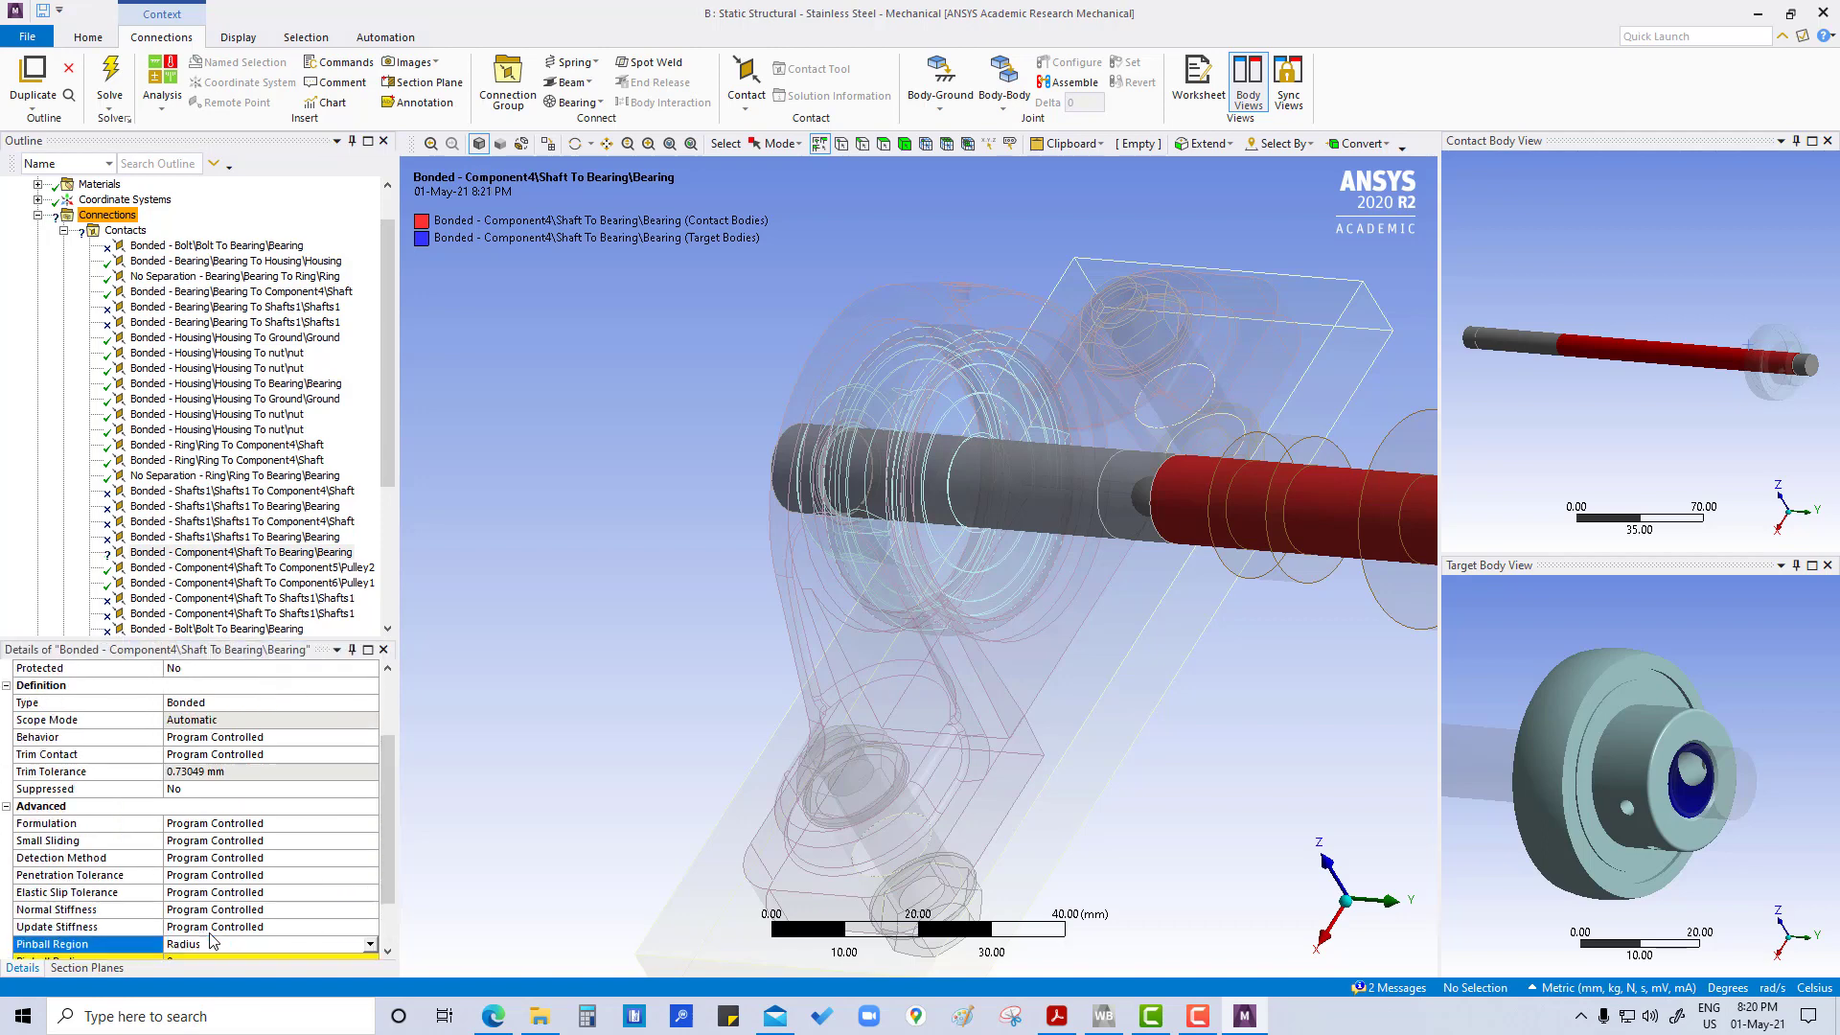
pyautogui.moveTo(388, 824); pyautogui.dragTo(388, 862)
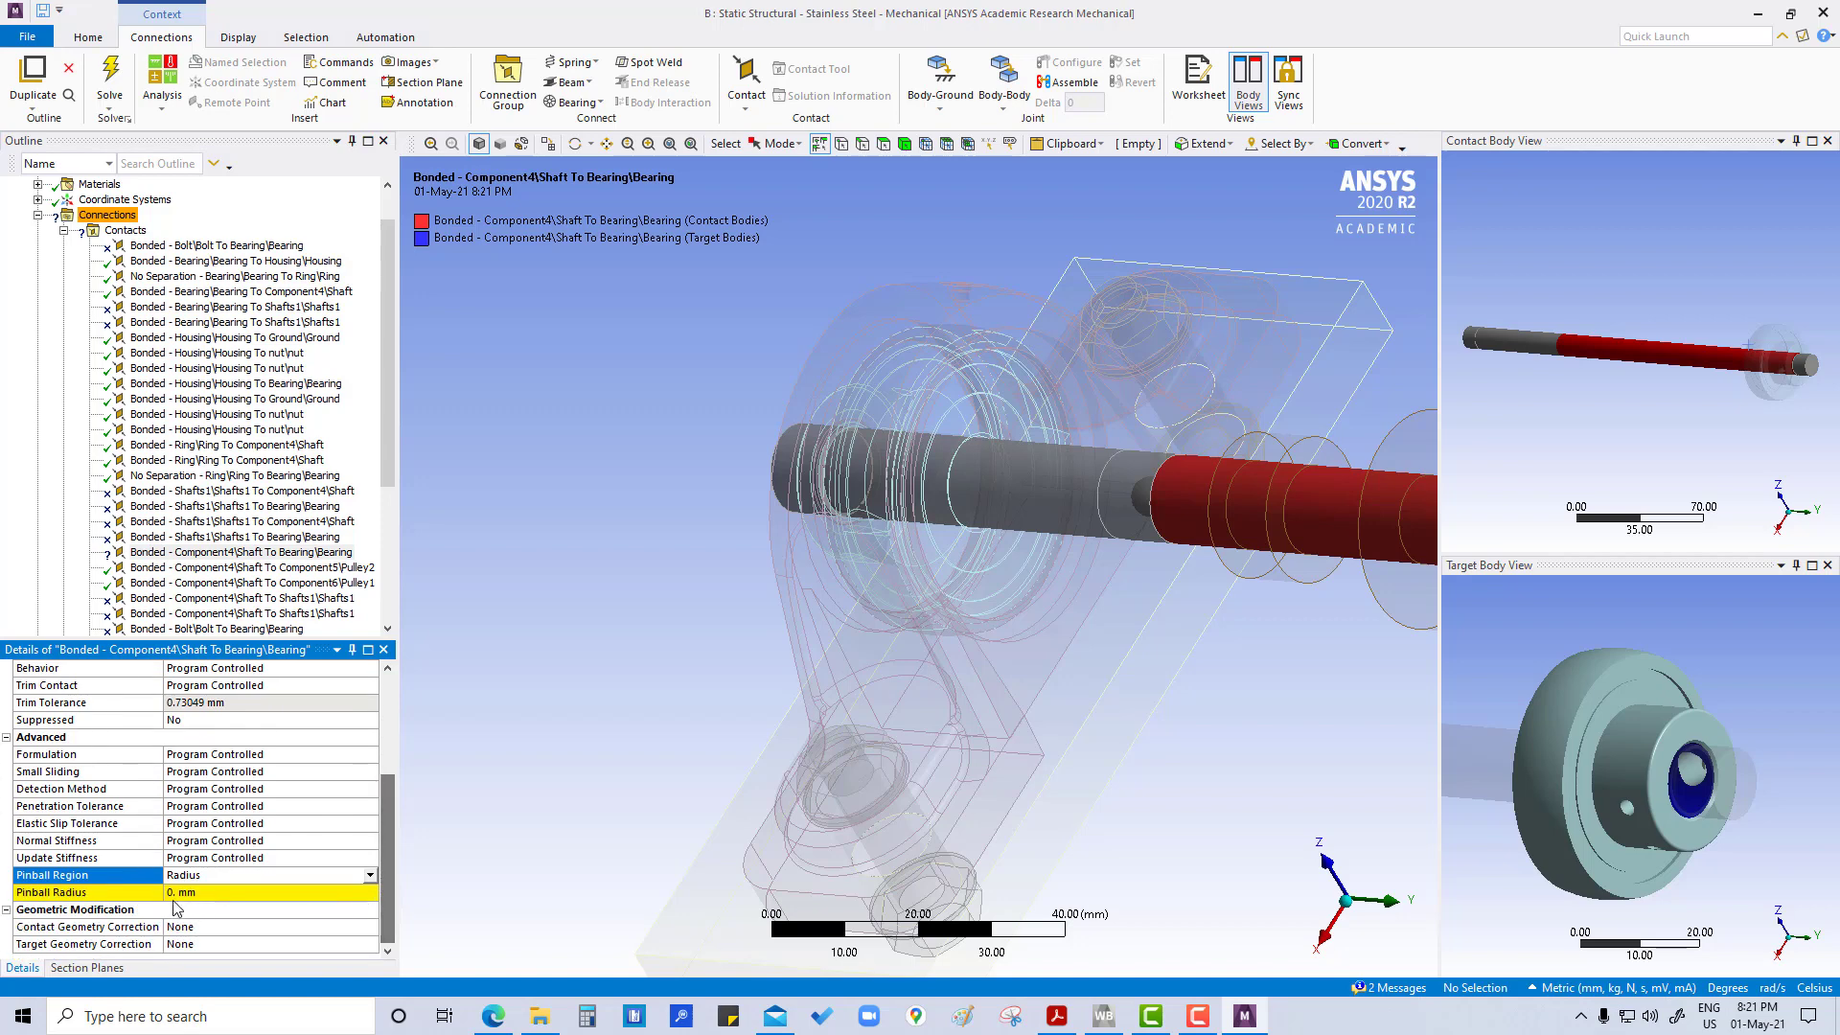
pyautogui.click(201, 894)
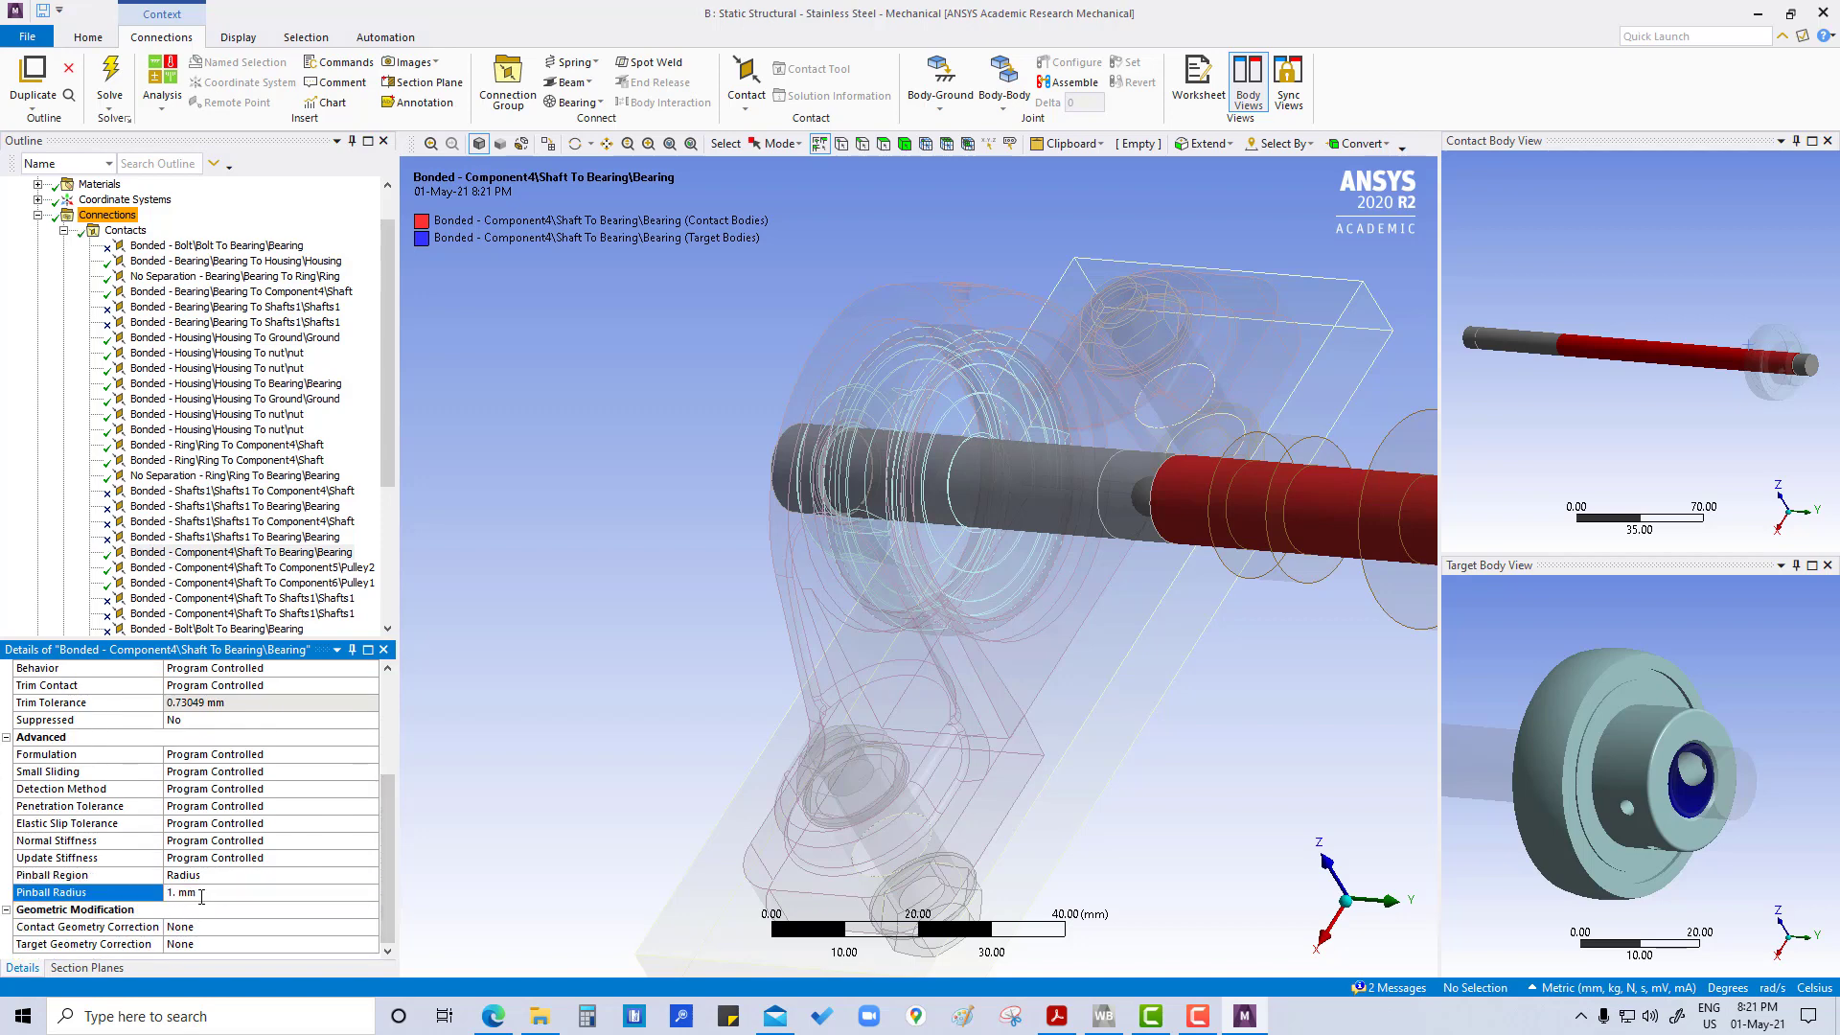
pyautogui.click(317, 230)
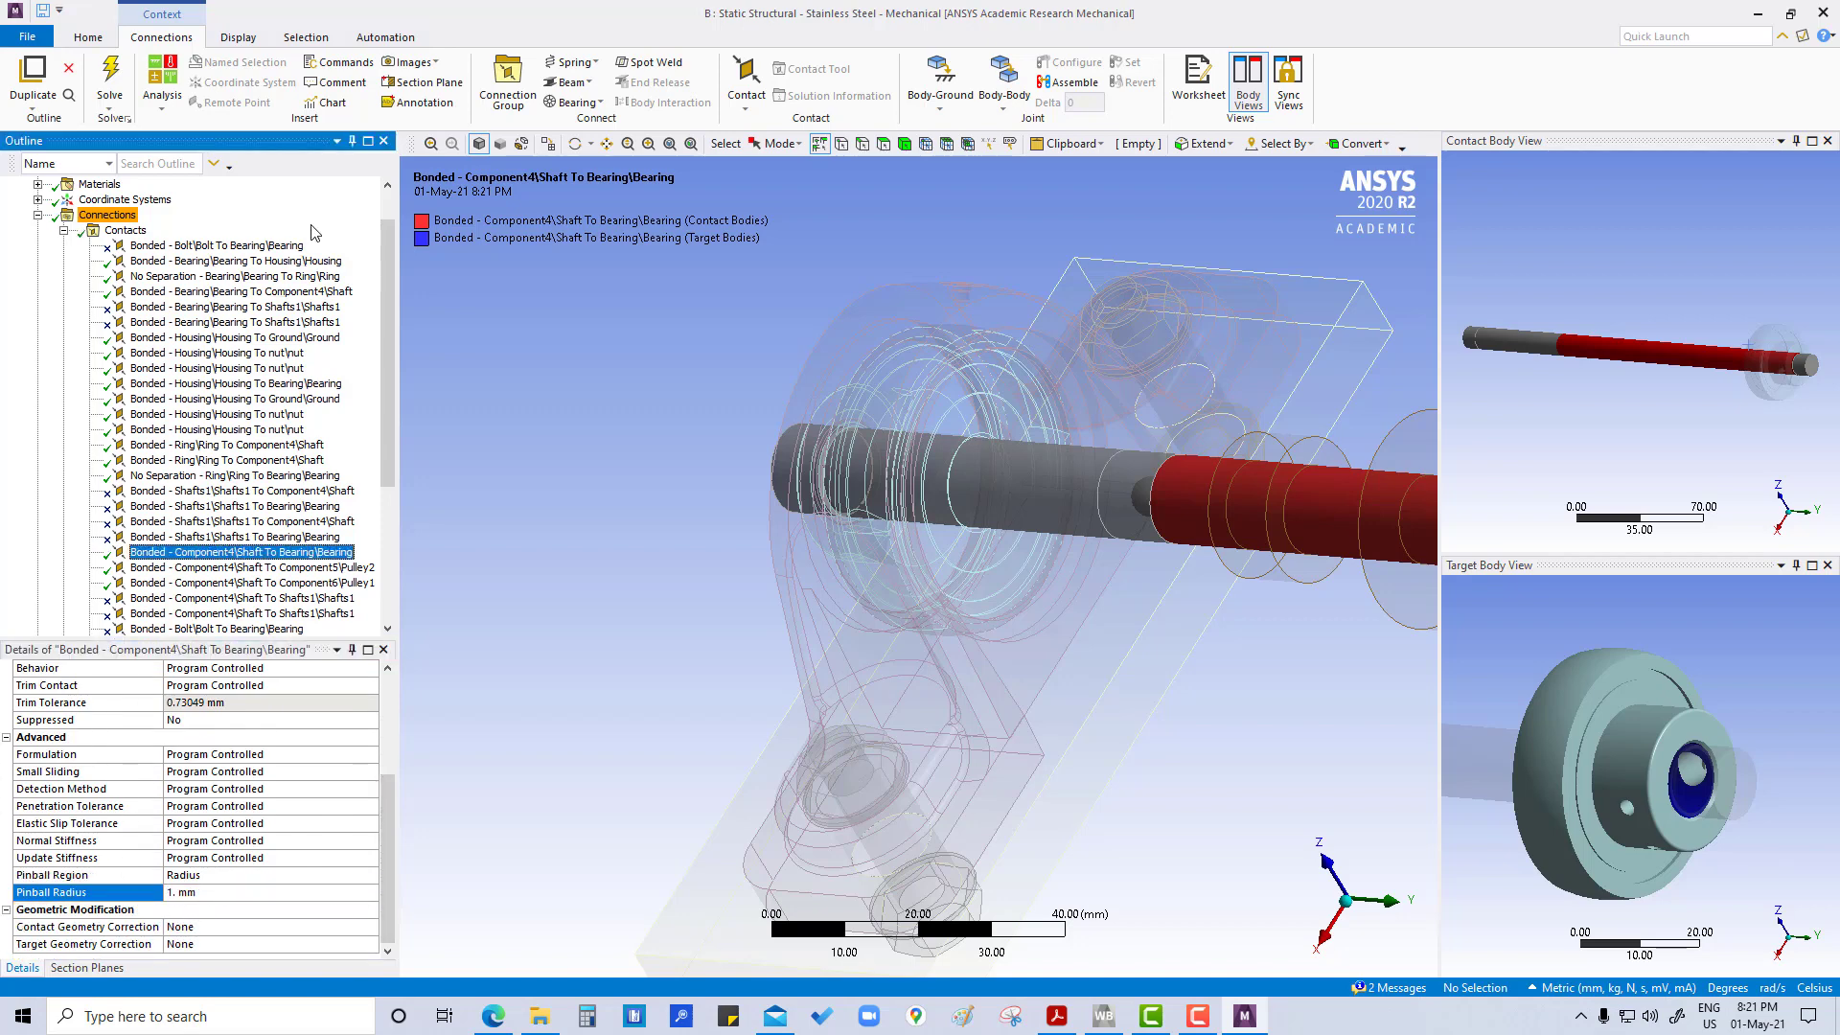
# Collapse the contact list and regenerate the Contact Tool's initial contact results.
pyautogui.scroll(1, 276, 345)
pyautogui.click(38, 261)
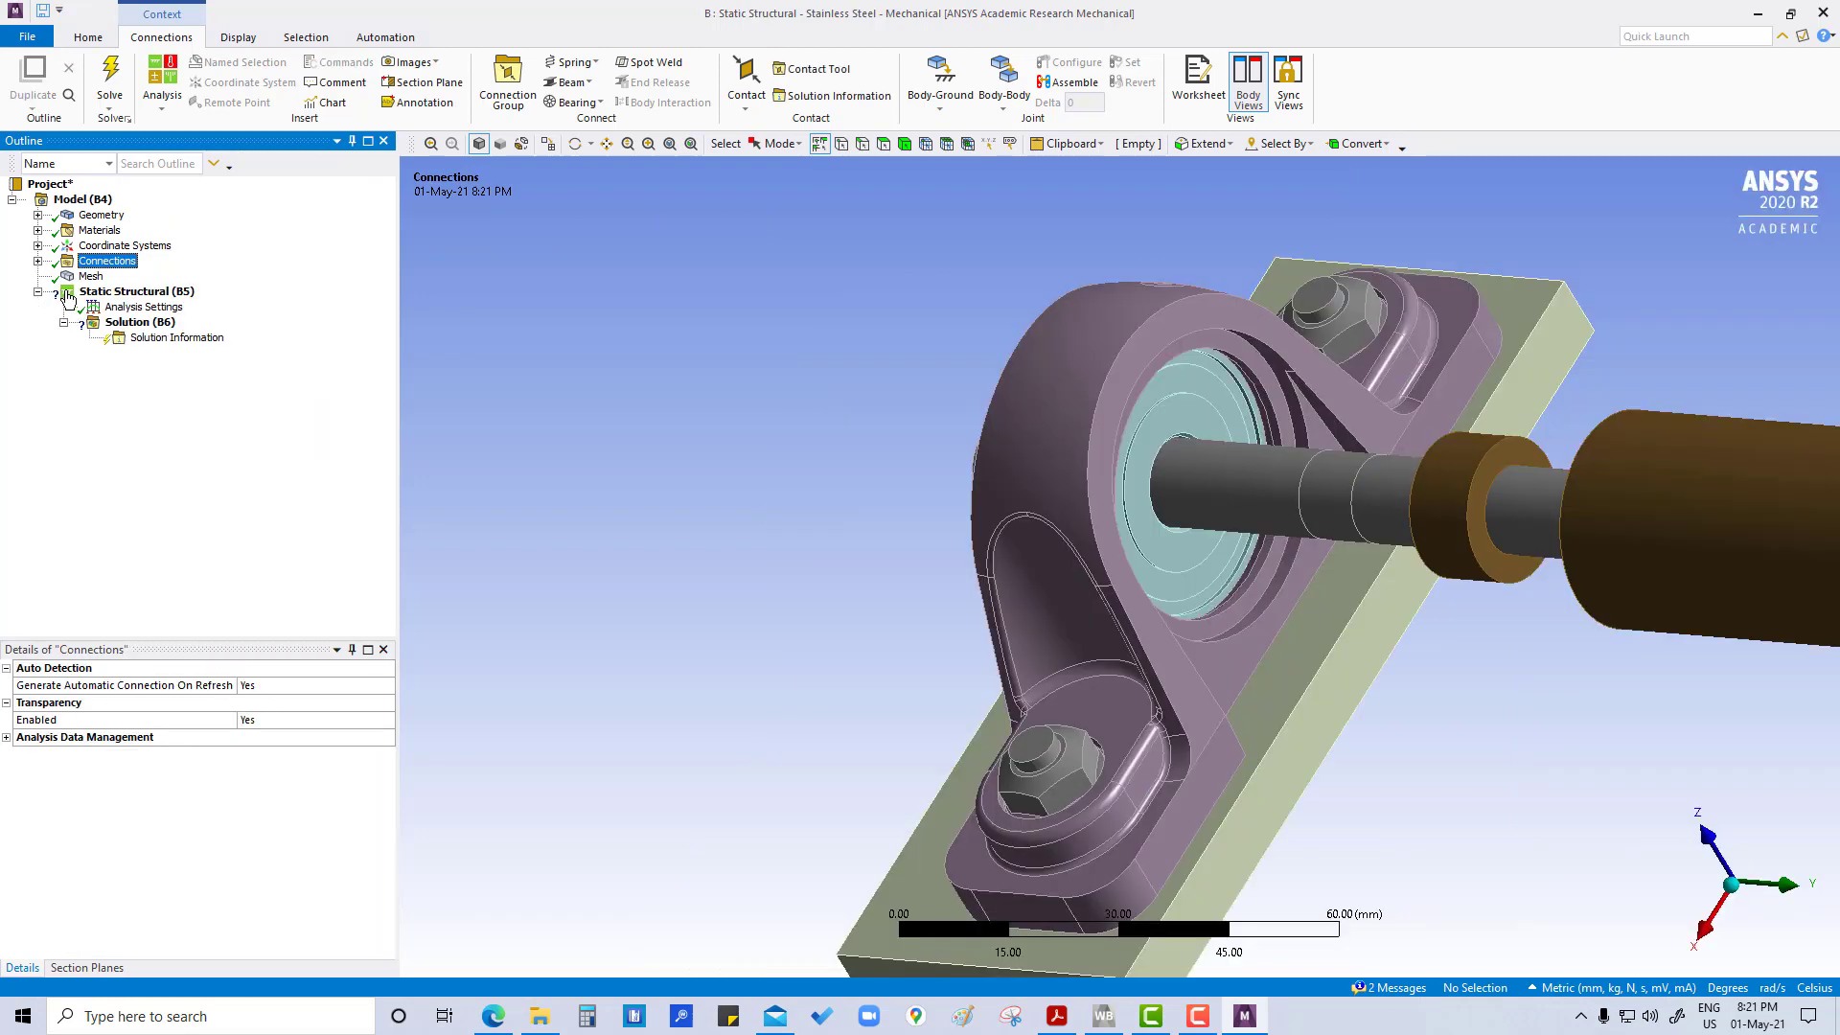
pyautogui.click(38, 262)
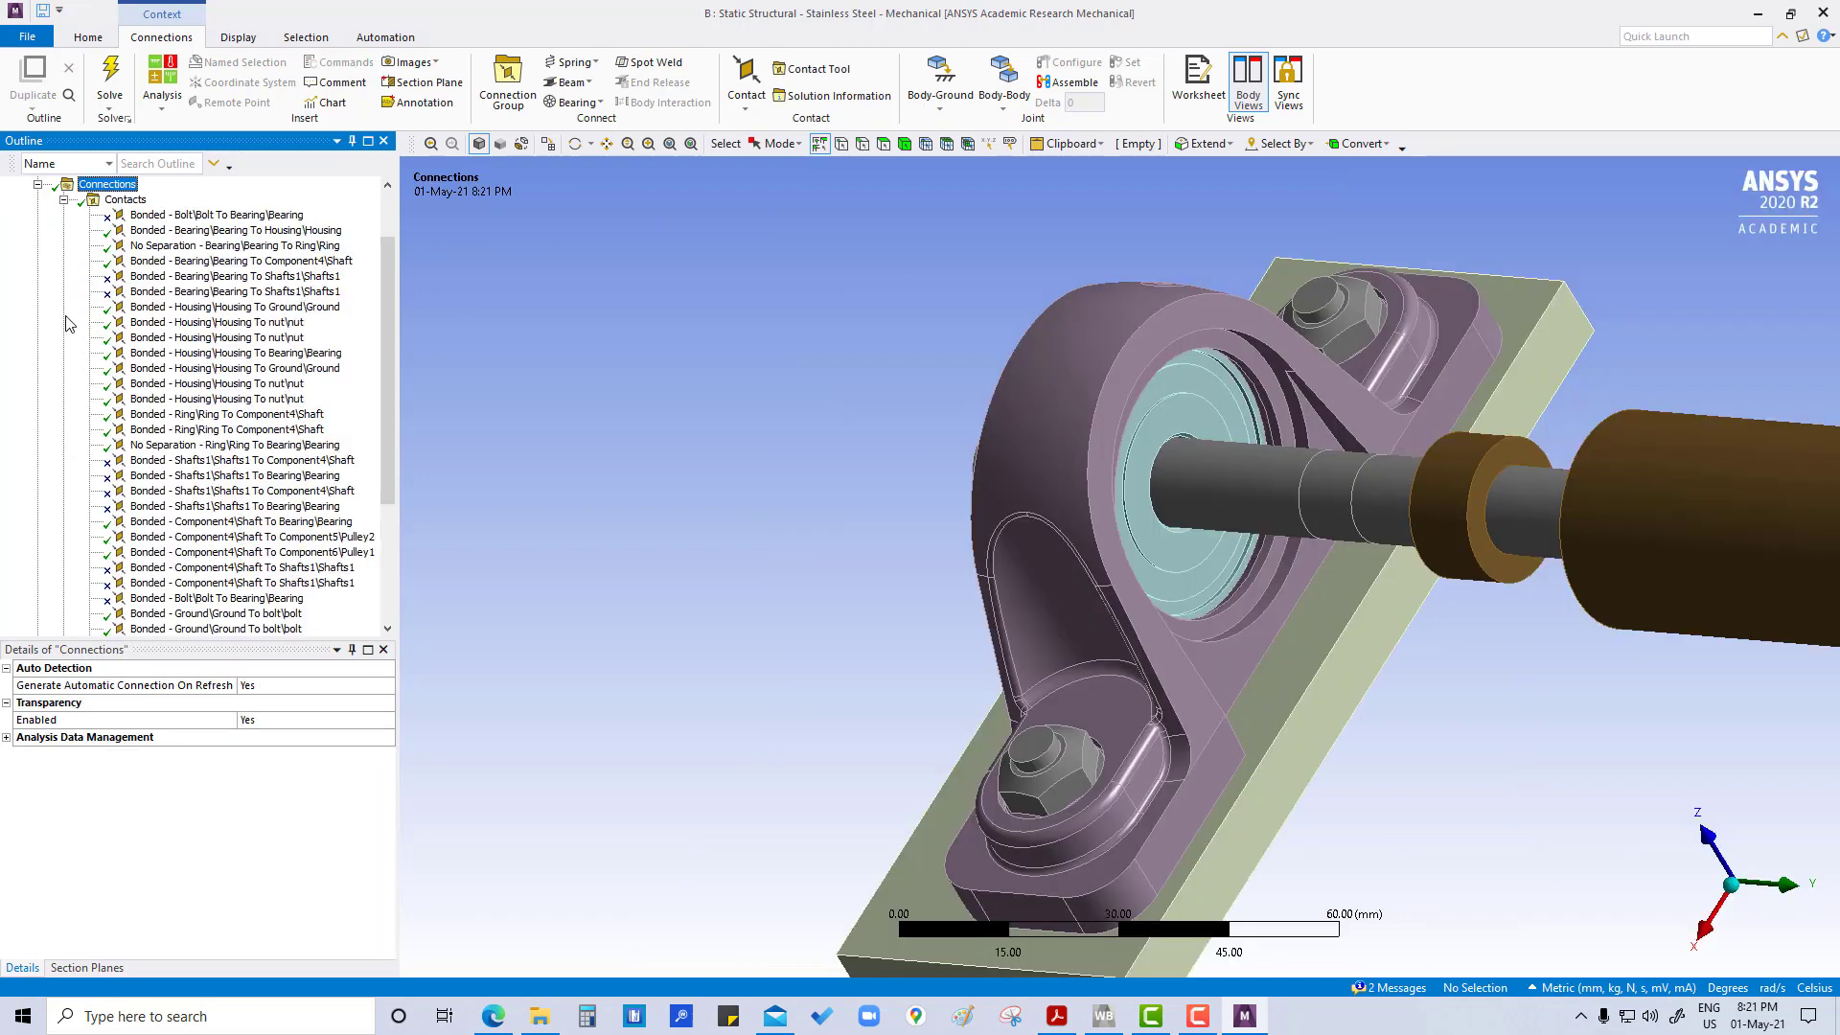
pyautogui.click(63, 199)
pyautogui.click(135, 292)
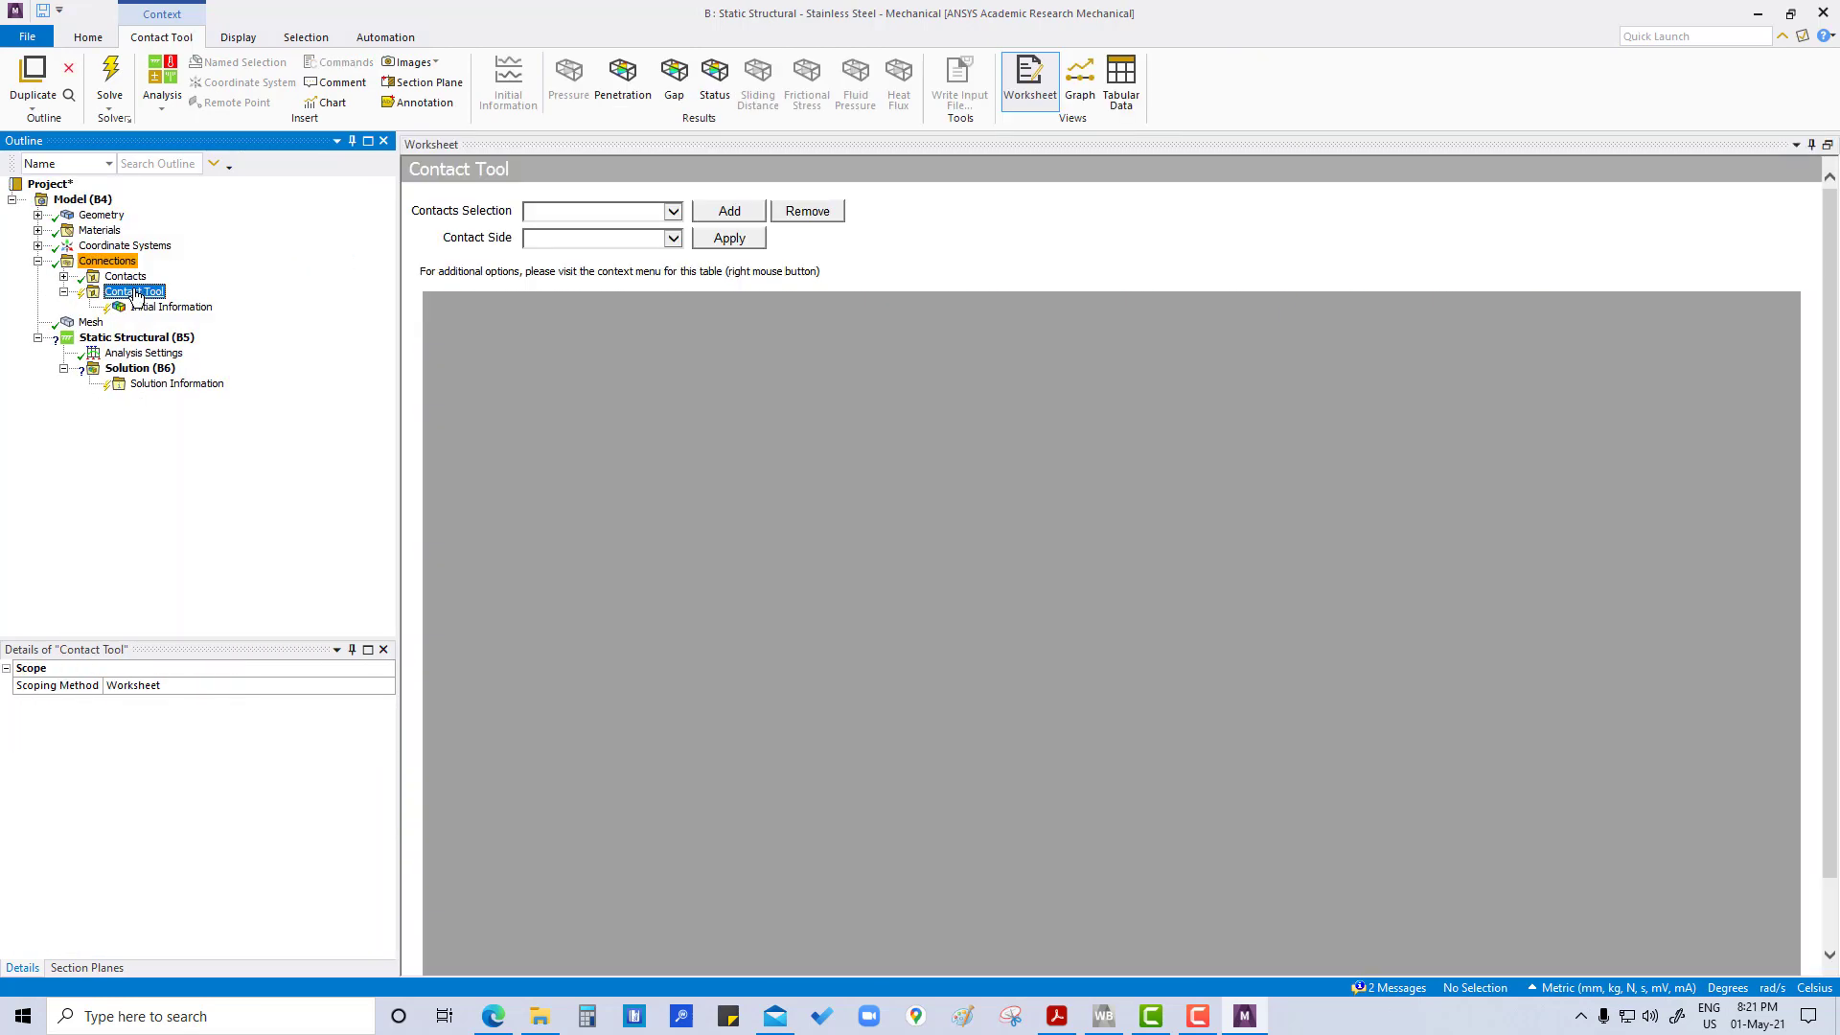
pyautogui.rightClick(135, 293)
pyautogui.click(240, 326)
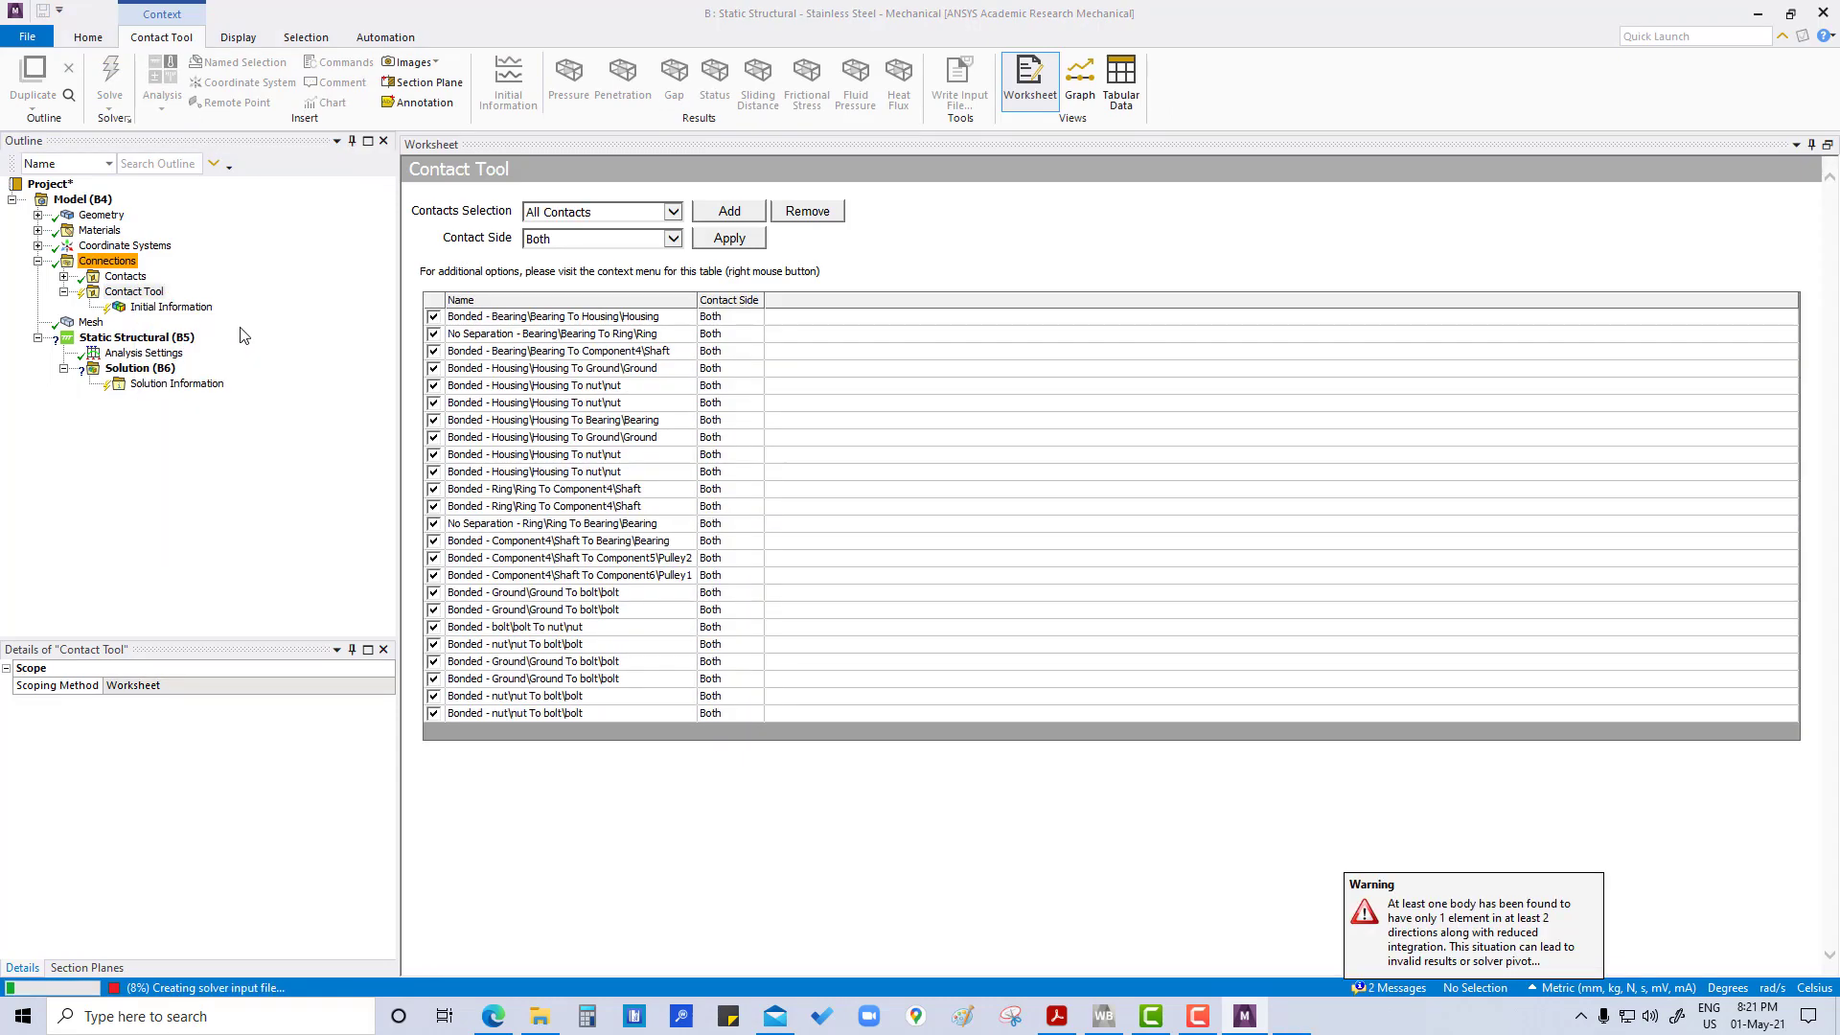
# Check every contact's status in the updated Initial Information table against the color legend, and collapse the Contact Tool branch.
pyautogui.click(182, 307)
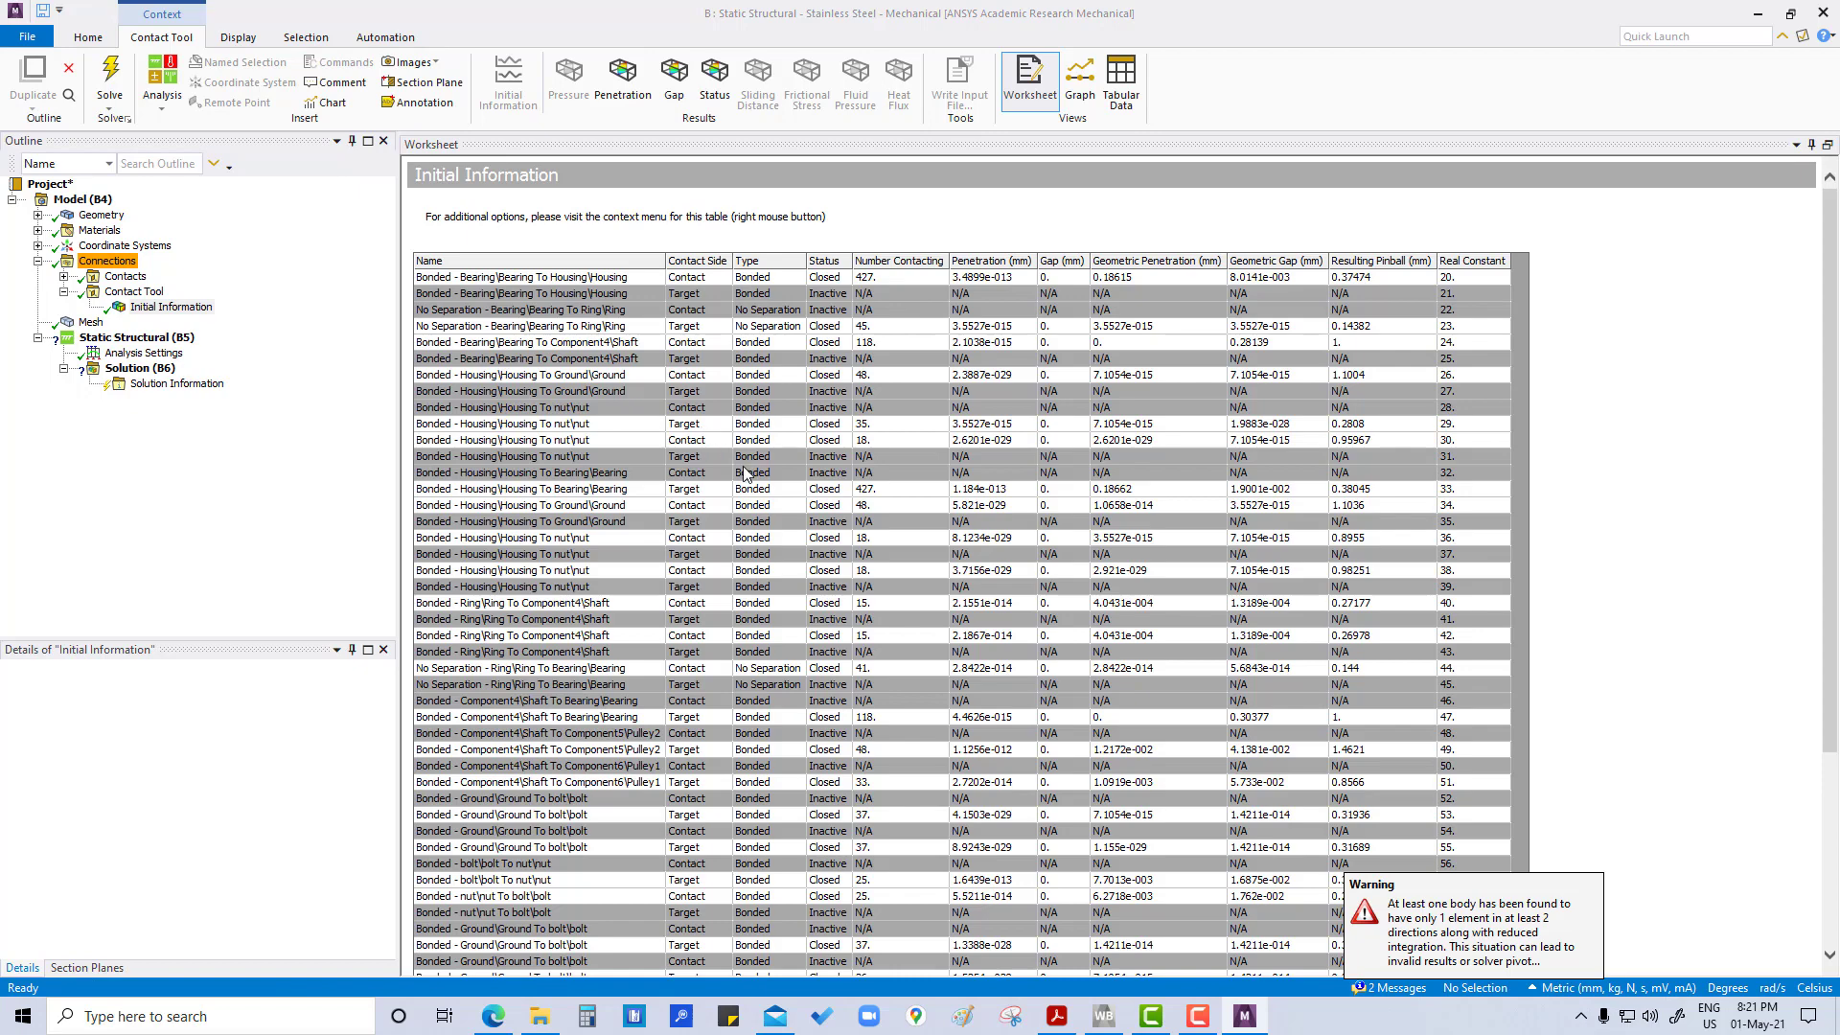
pyautogui.scroll(-6, 747, 473)
pyautogui.scroll(6, 746, 473)
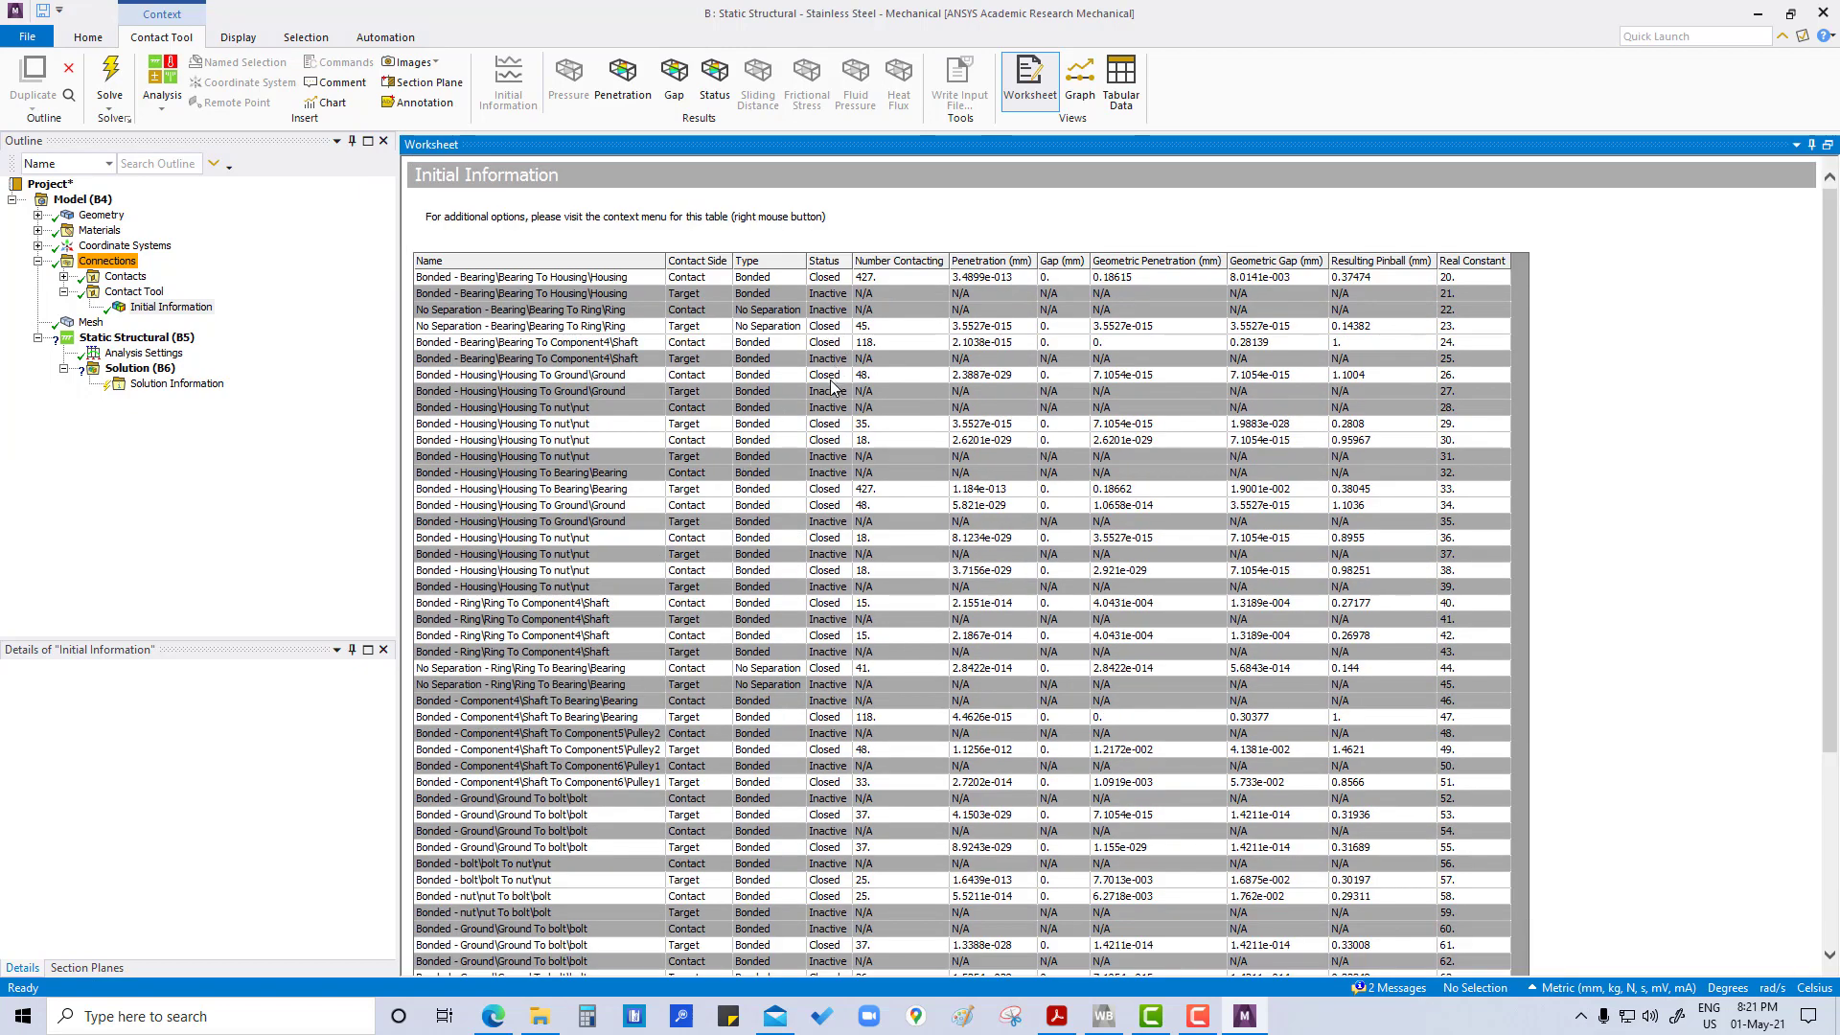
pyautogui.scroll(-6, 832, 832)
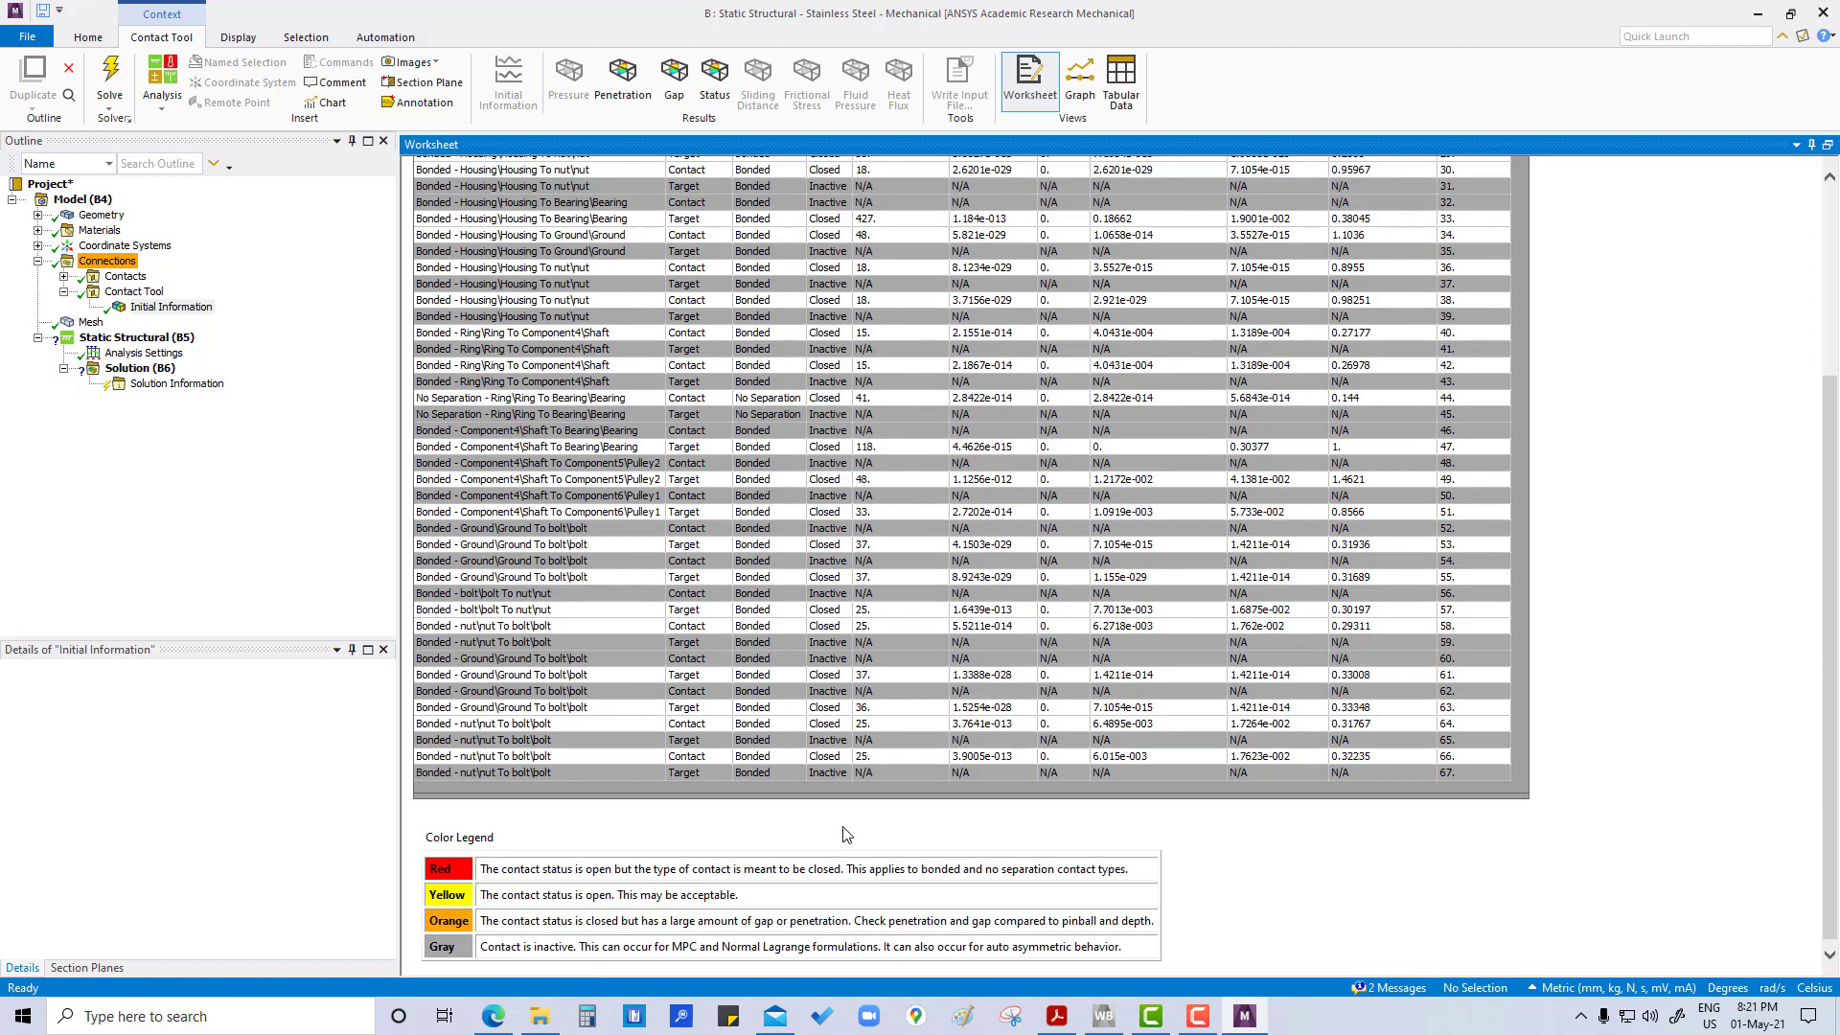
pyautogui.scroll(6, 848, 826)
pyautogui.scroll(-6, 853, 820)
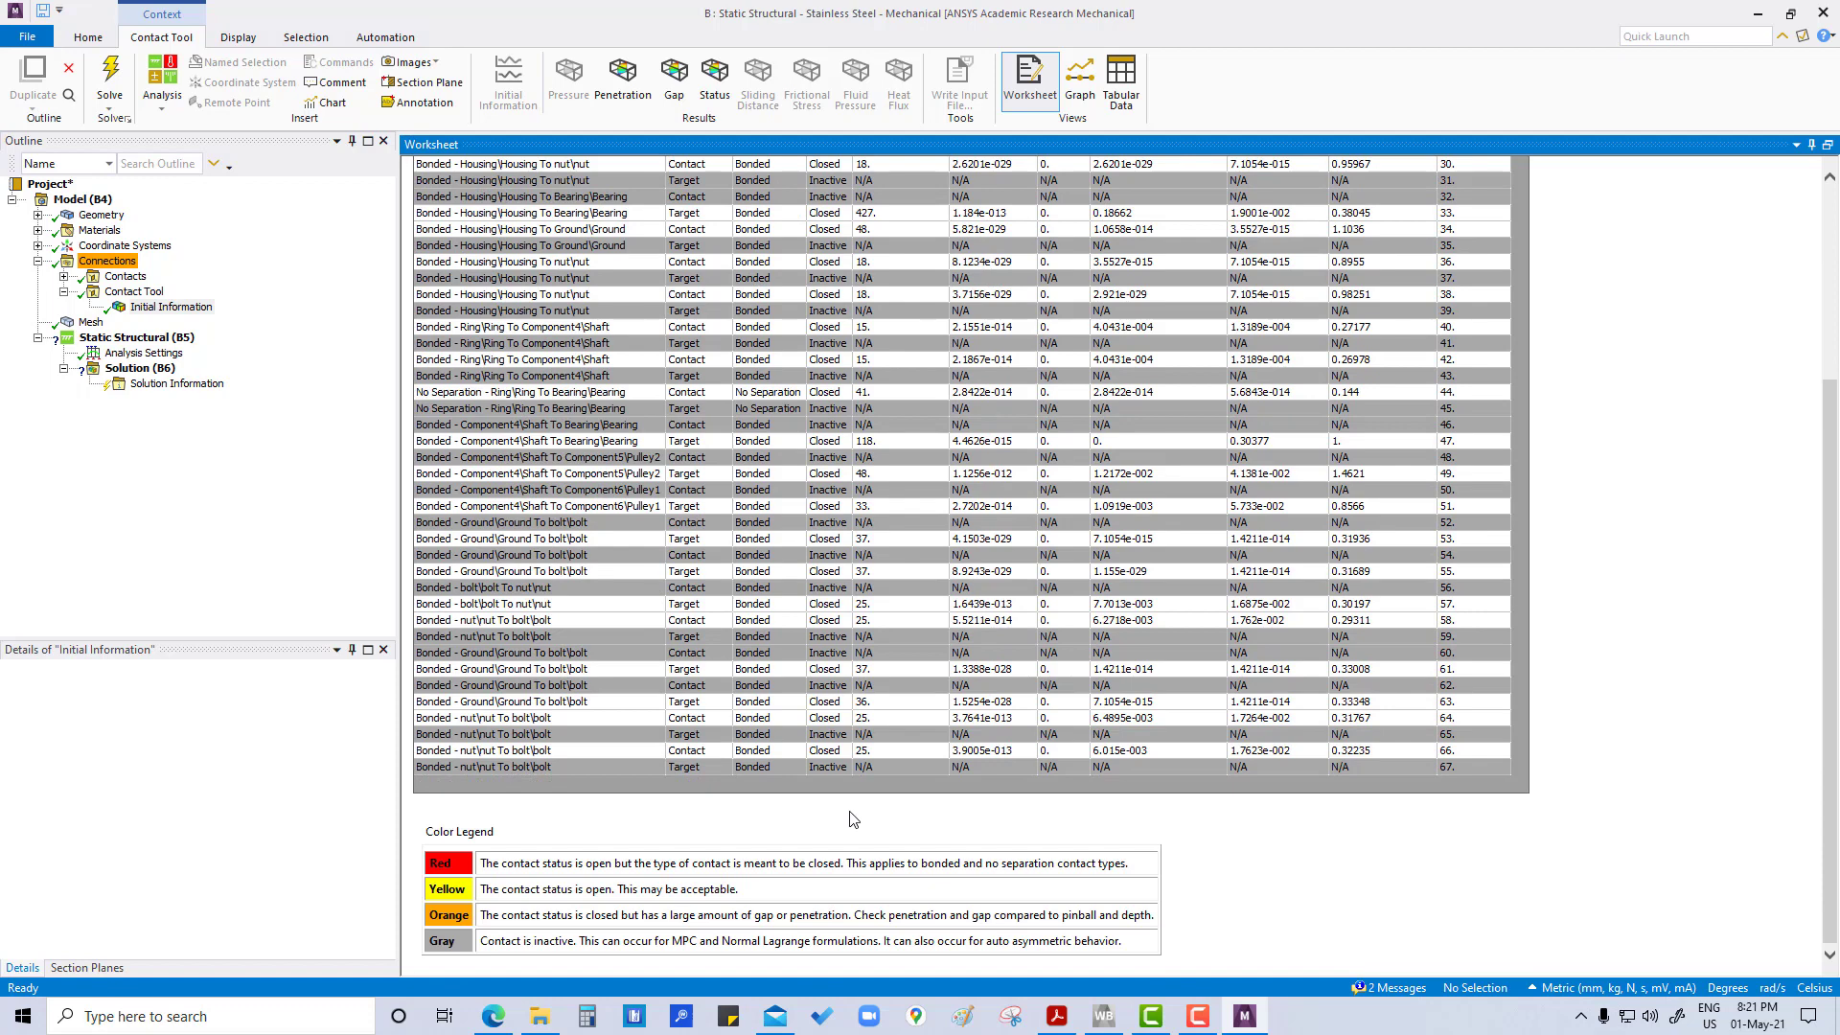
pyautogui.scroll(6, 853, 820)
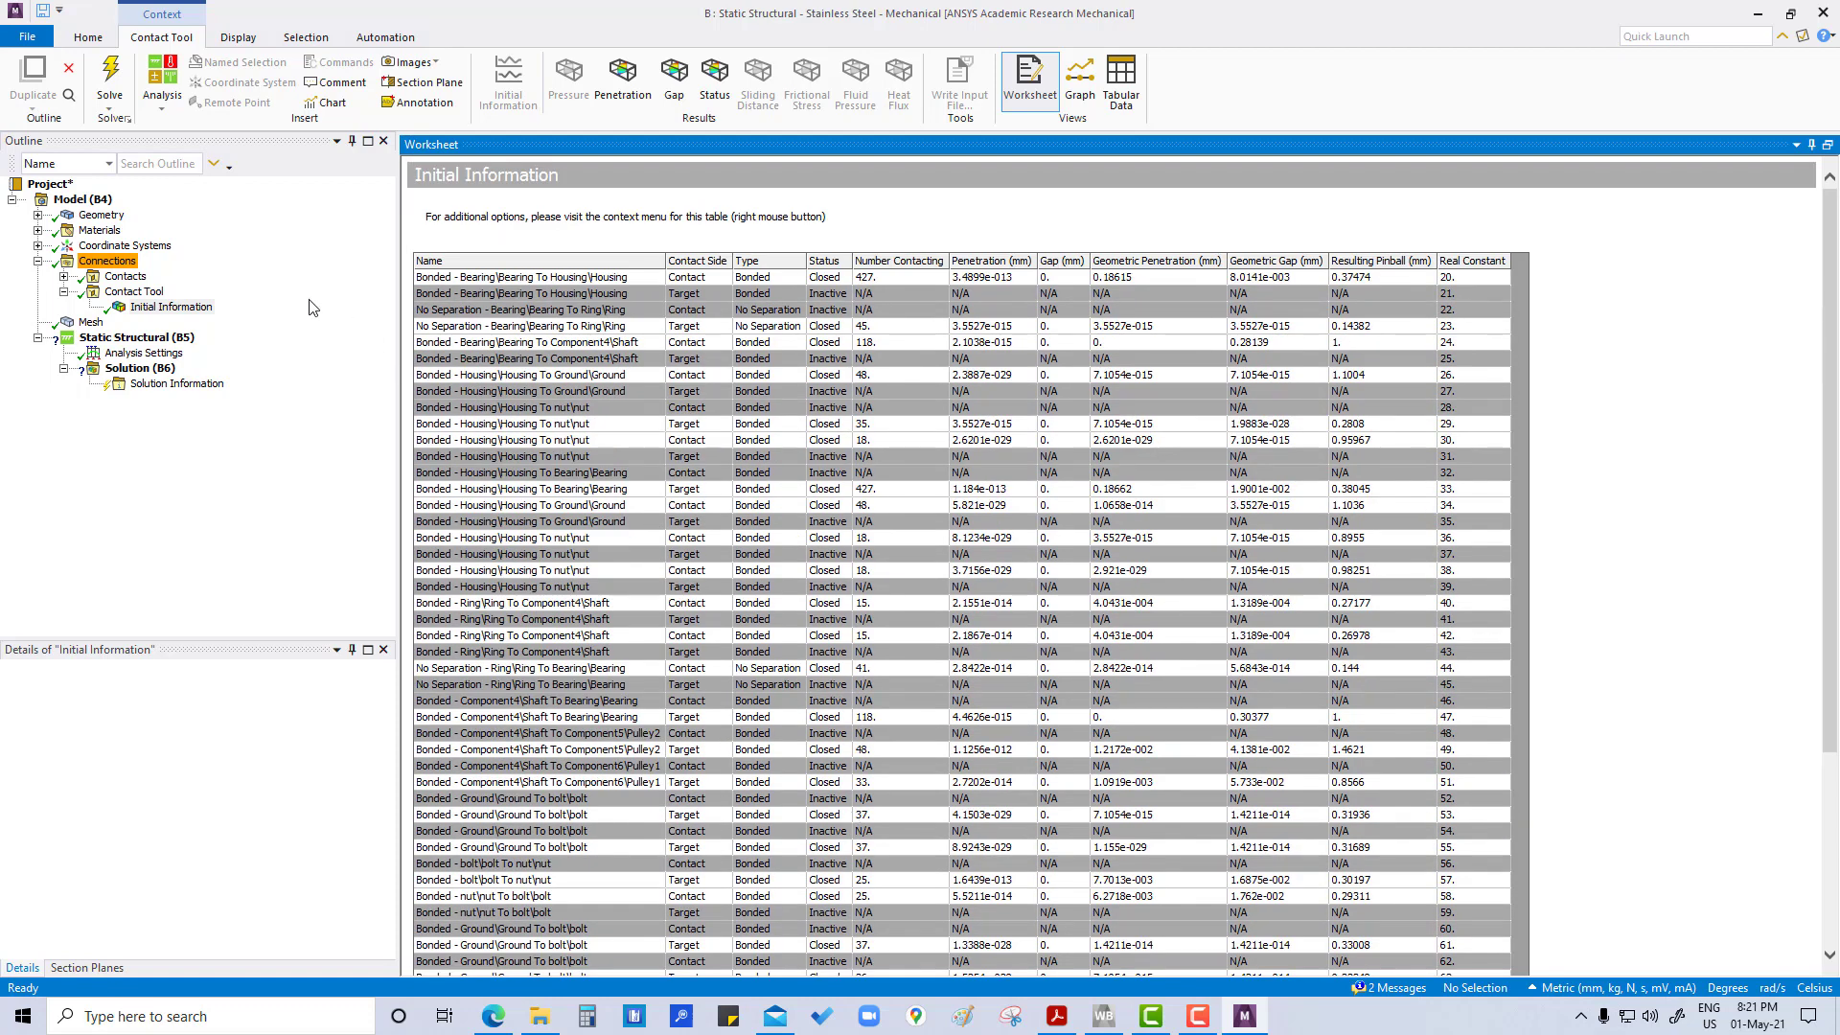
pyautogui.click(63, 291)
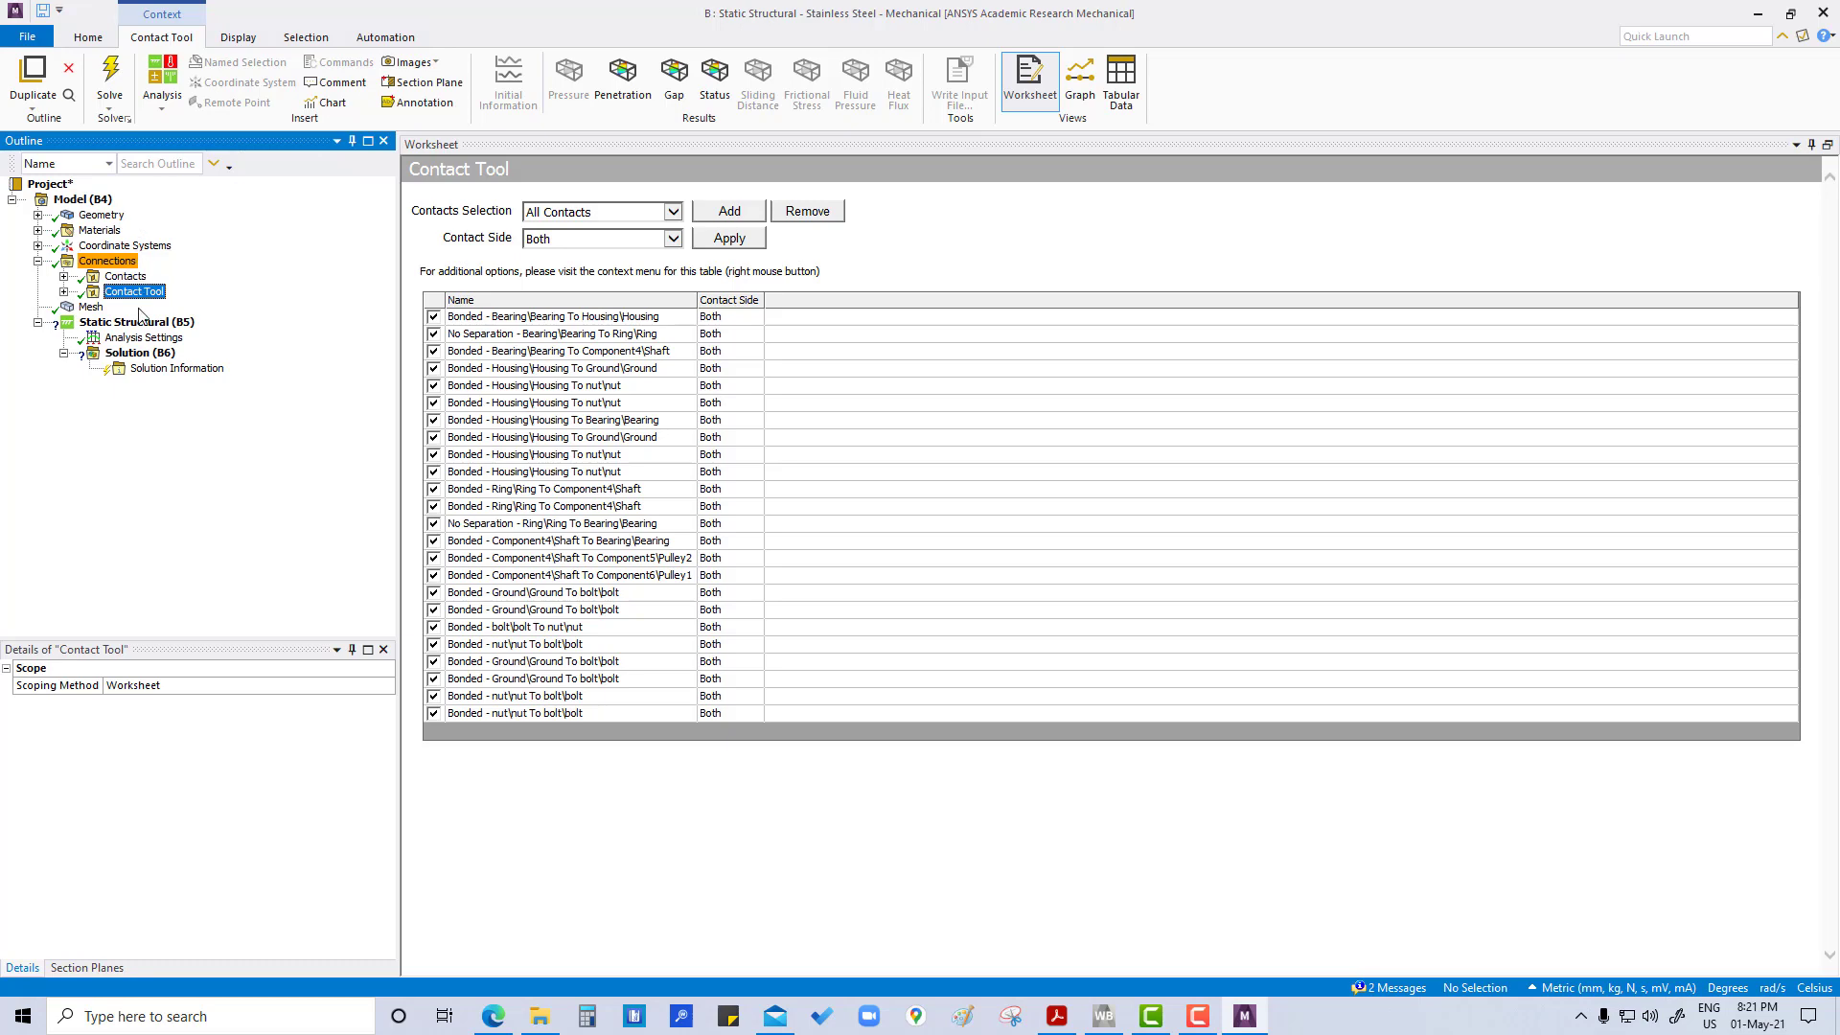
# Display the geometry and examine the full shaft assembly with both bearing housings and the pulleys.
pyautogui.click(101, 214)
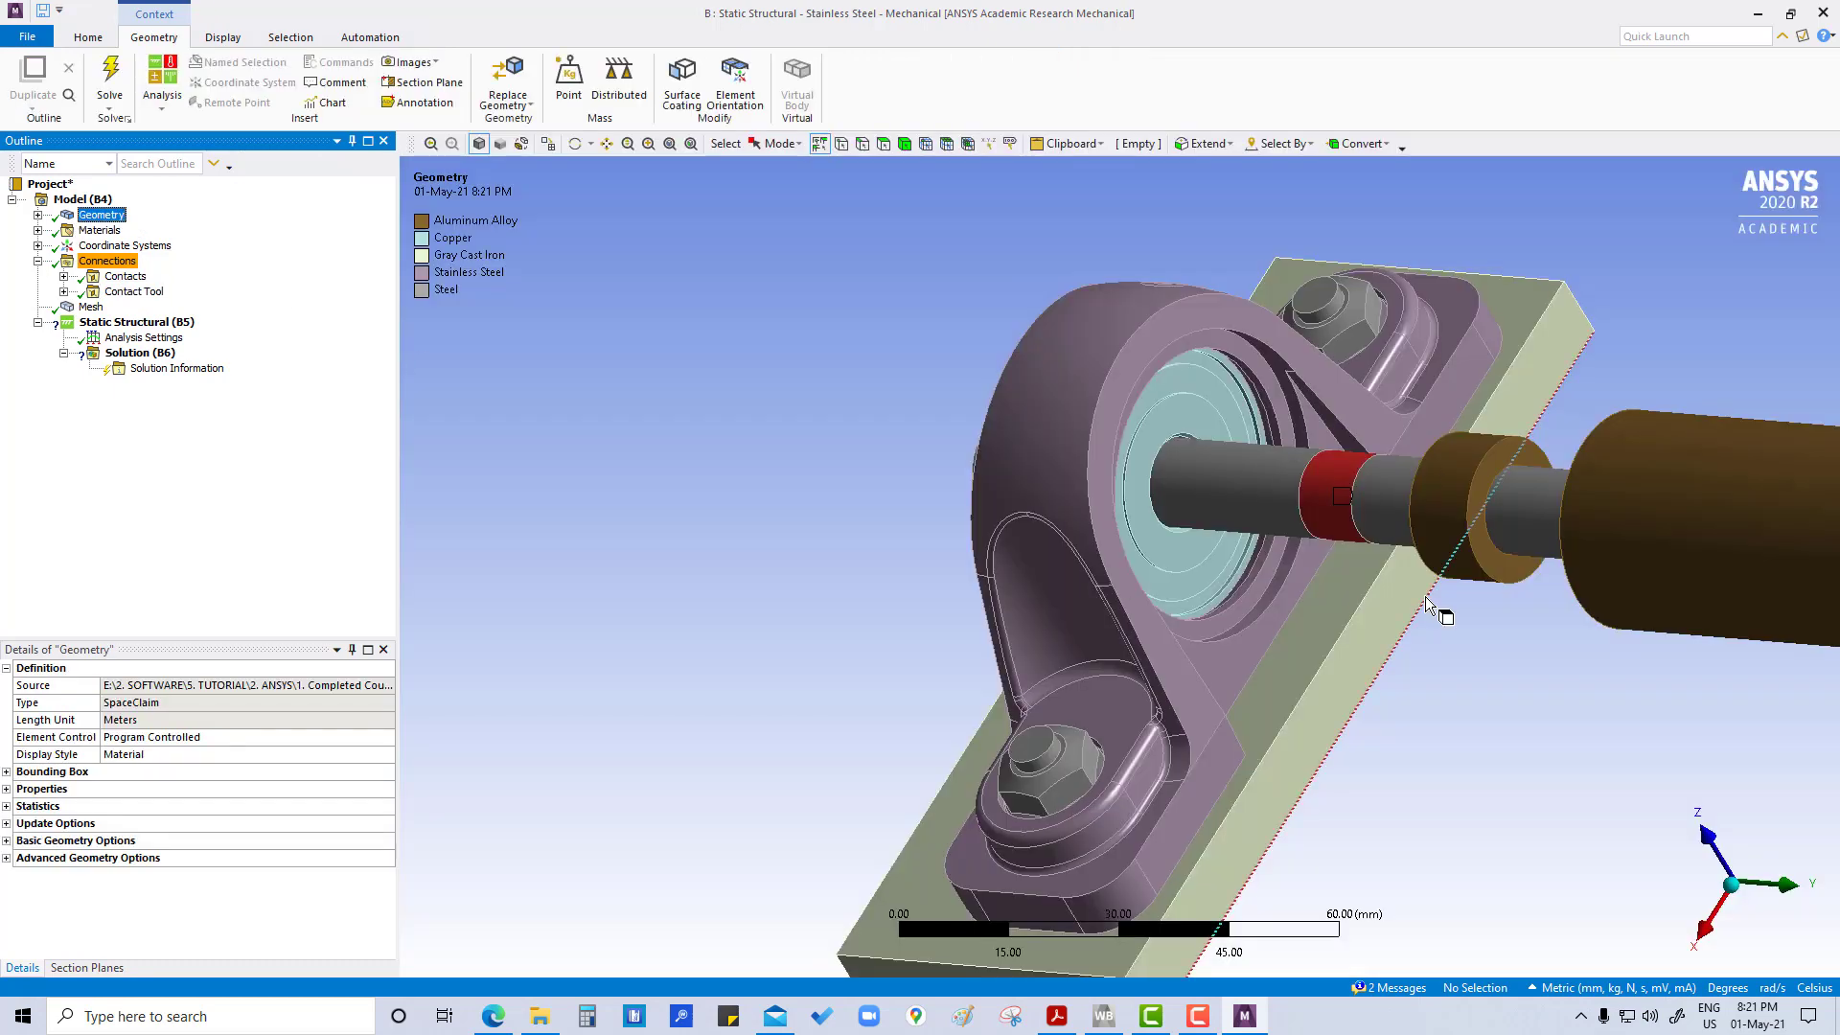
pyautogui.scroll(2, 1424, 596)
pyautogui.scroll(-5, 1424, 596)
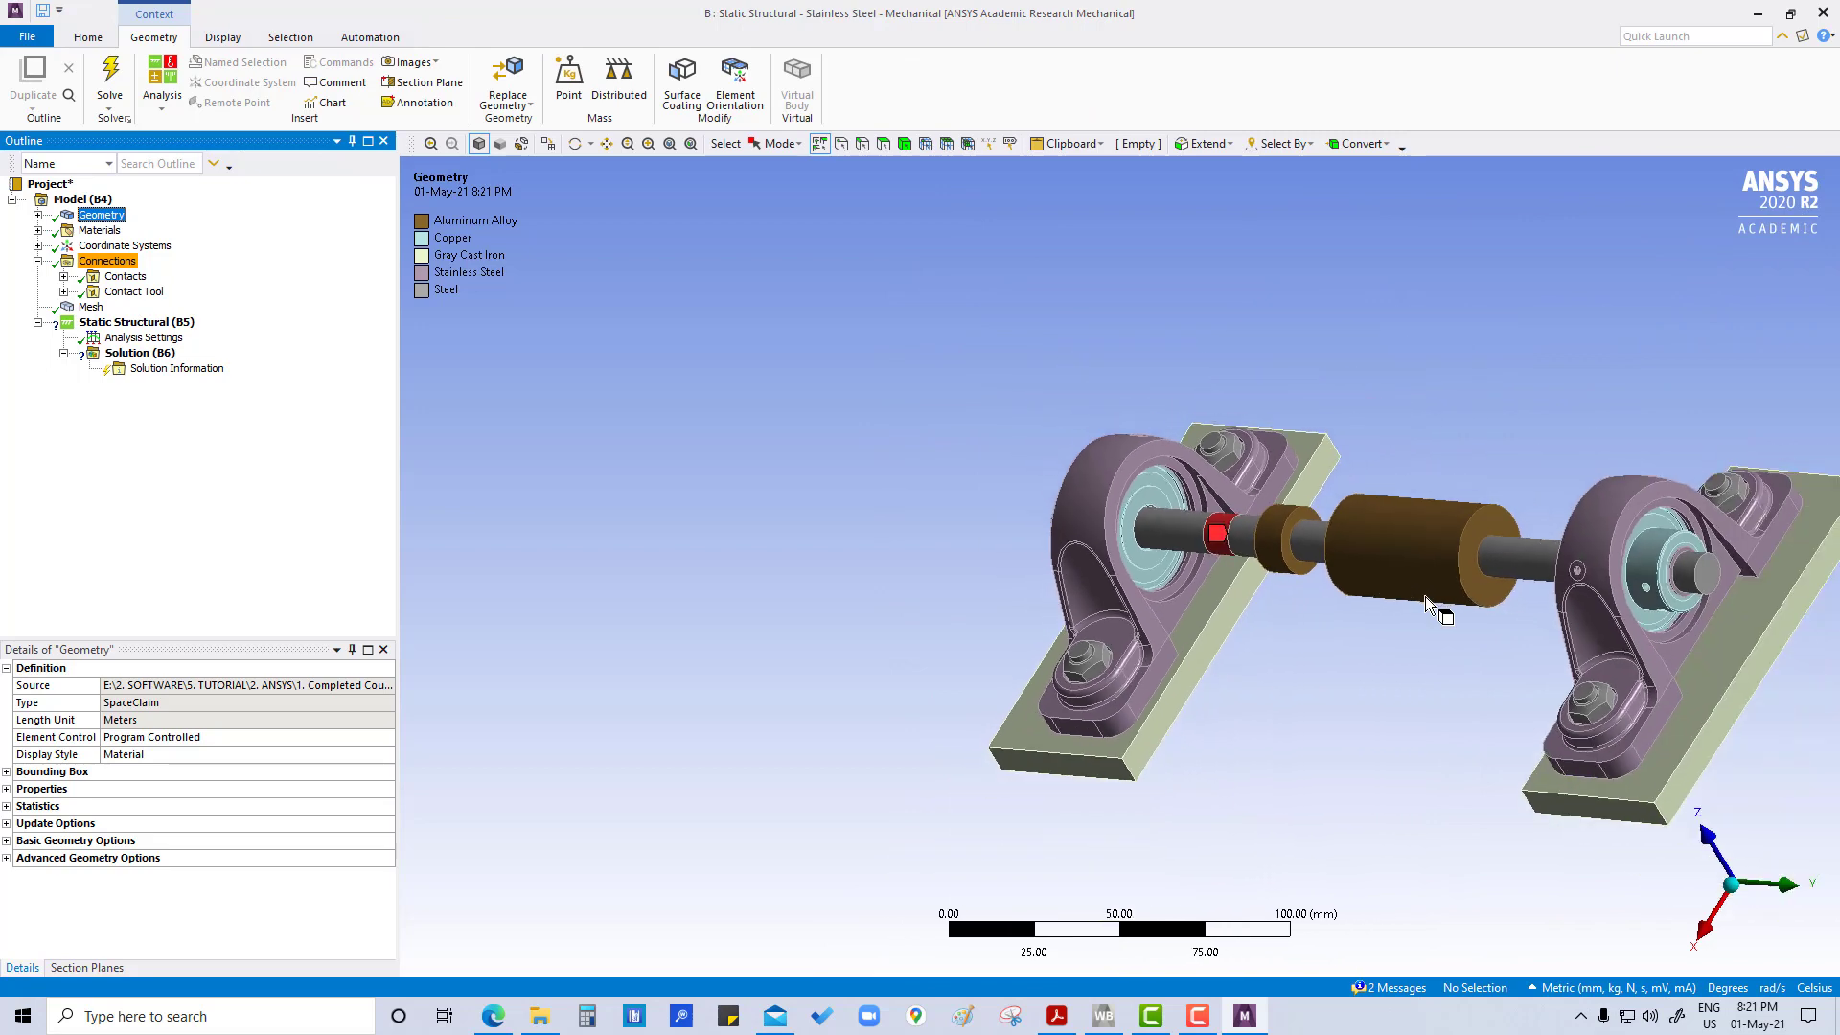
pyautogui.moveTo(1324, 600); pyautogui.dragTo(1472, 614, button='middle')
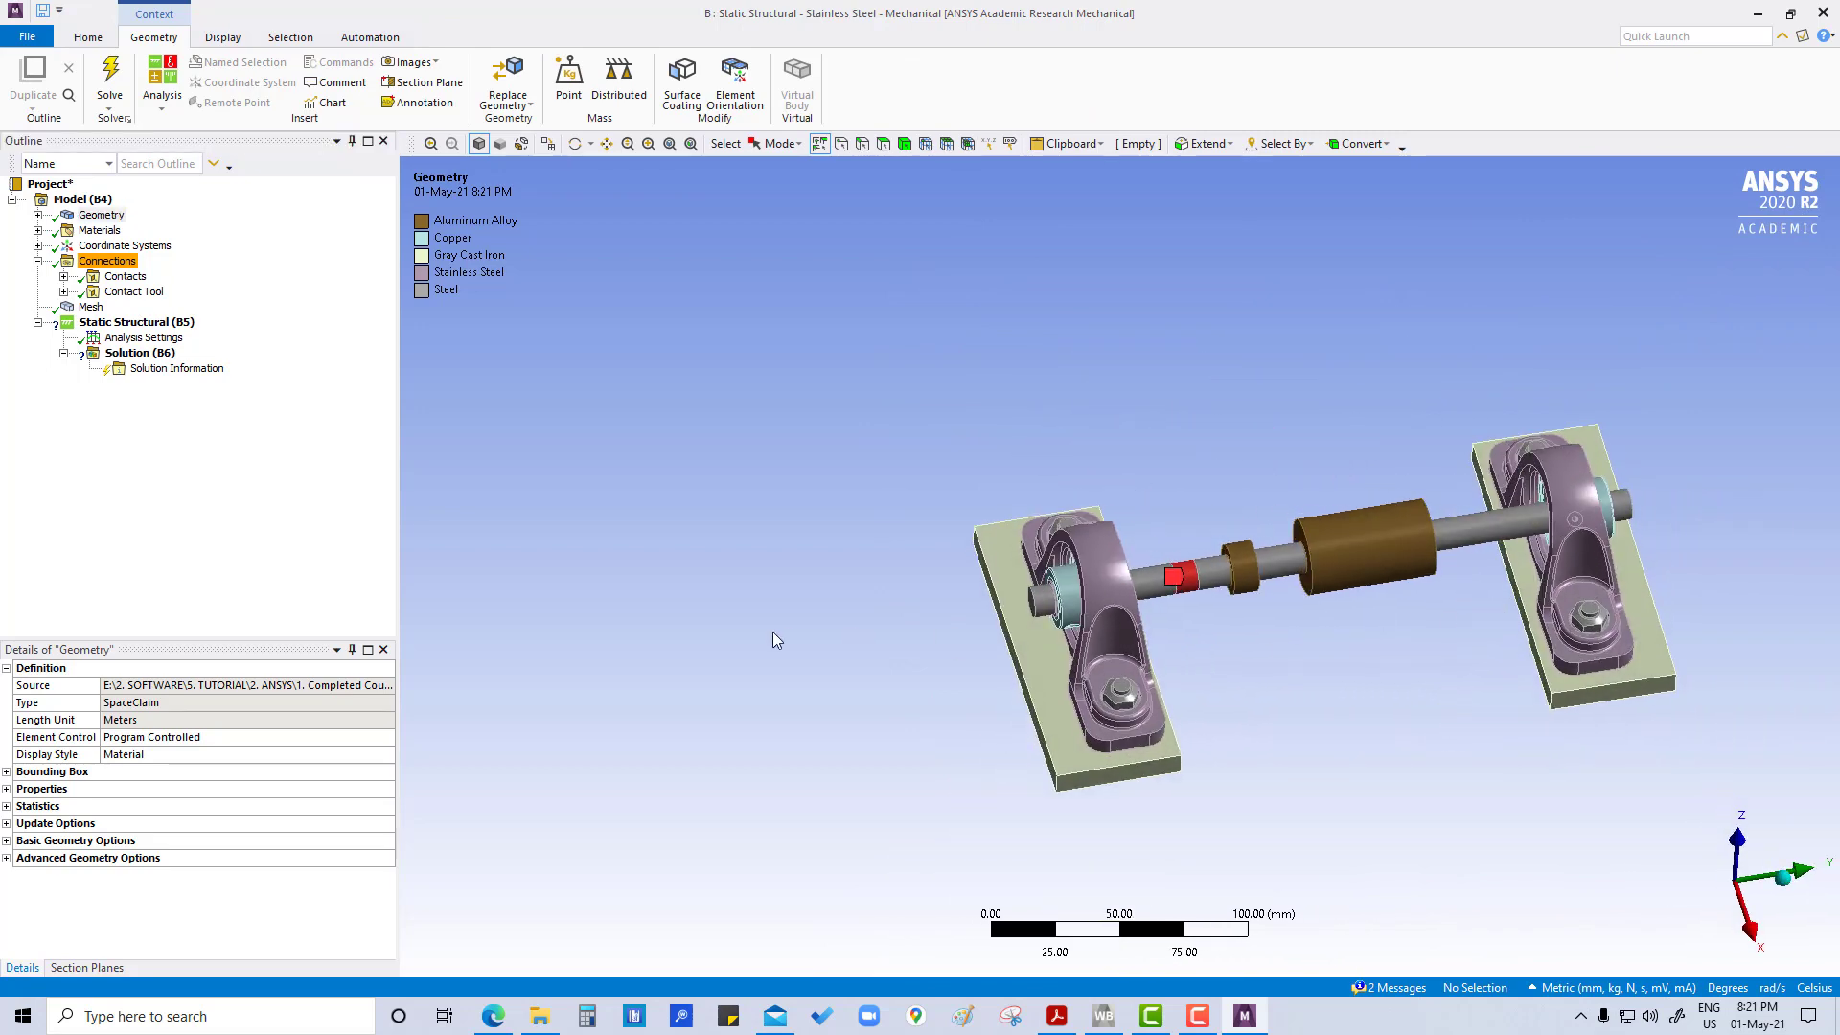